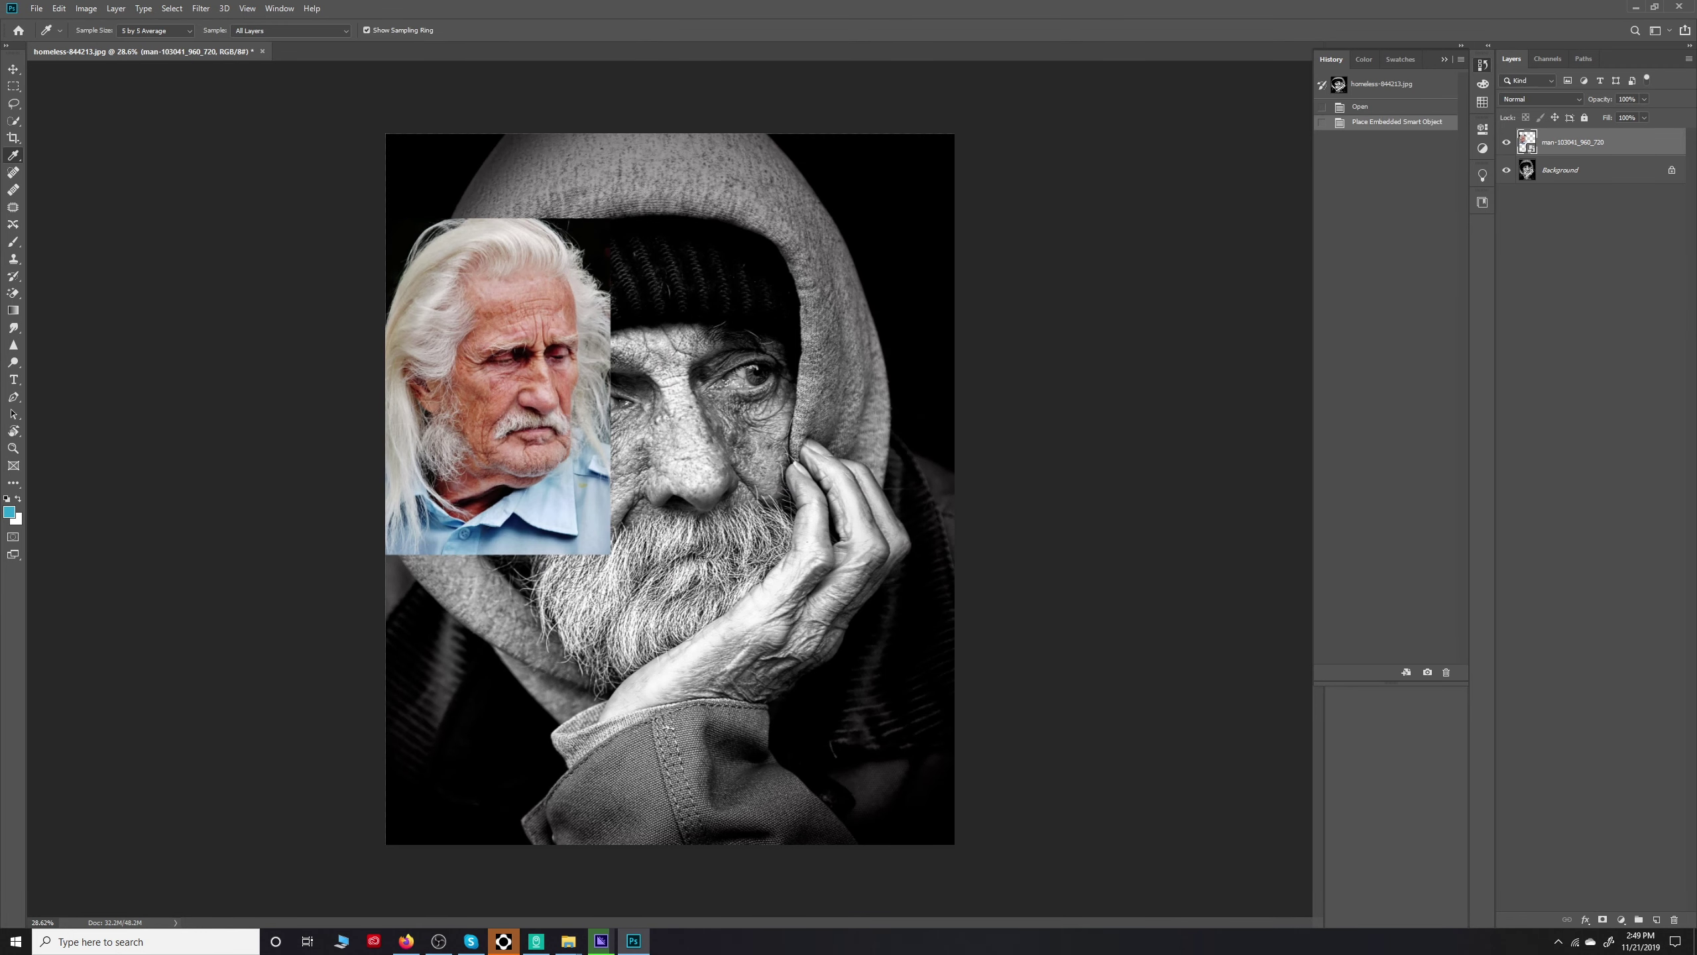
Rasterize the reference photo and paint pale pink, dark red, tan and pink skin-tone swatches sampled from it
key(b)
right_click(650, 262)
double_click(741, 351)
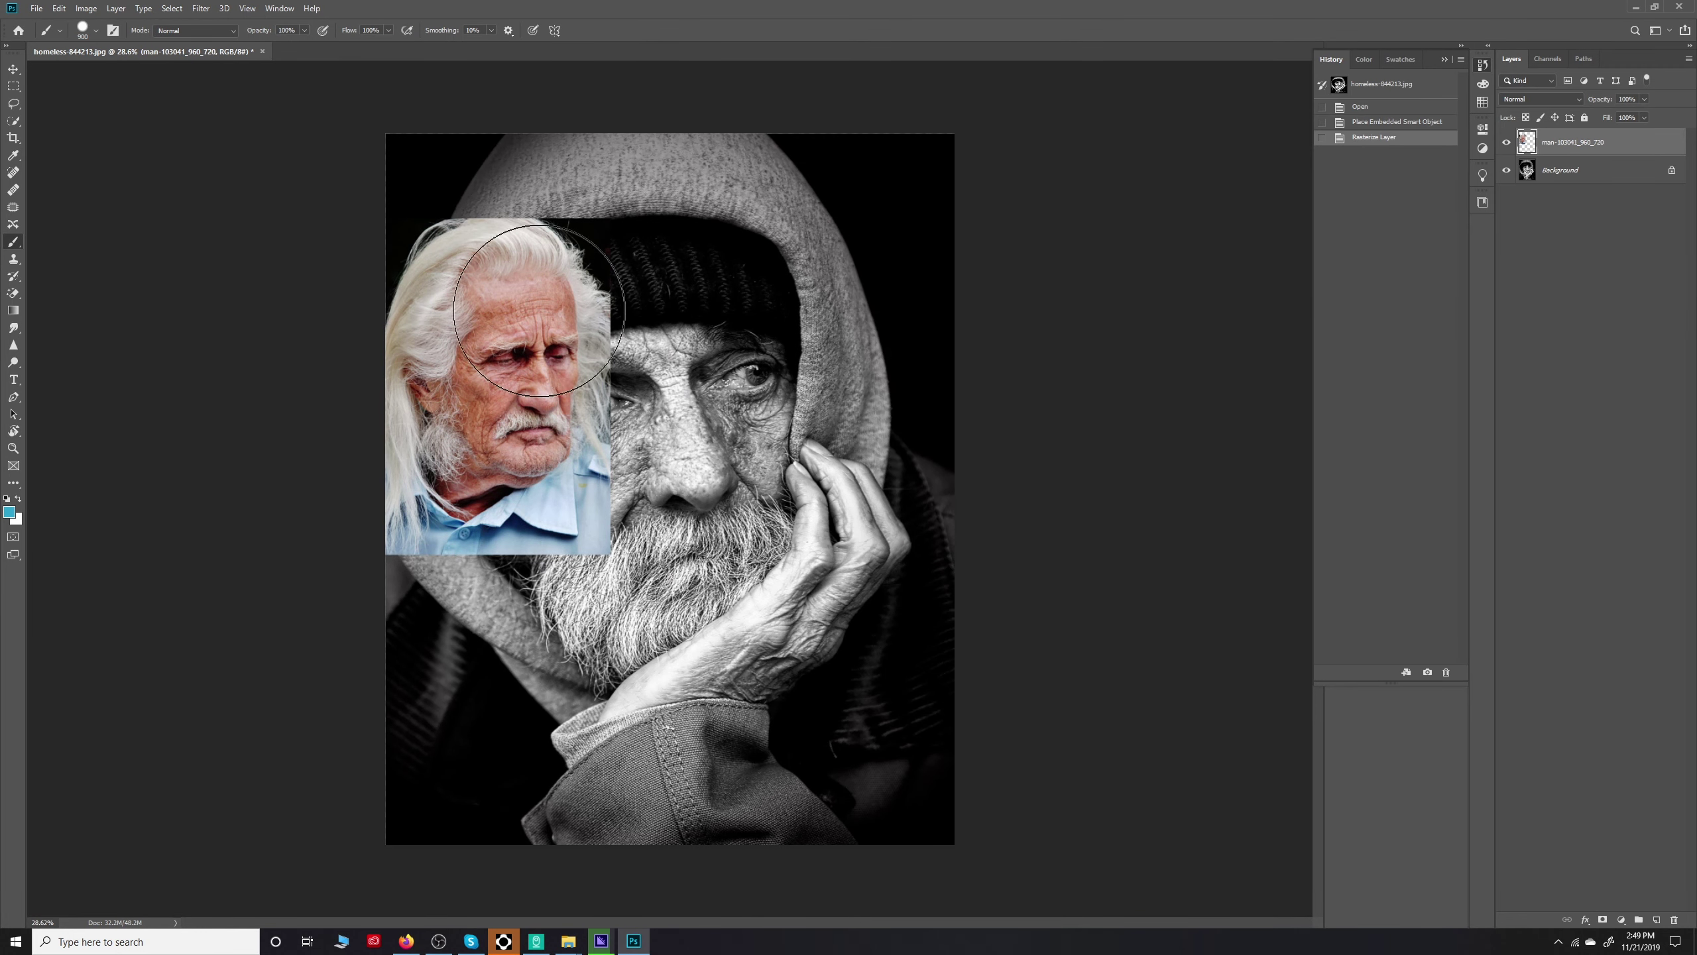
alt+click(539, 310)
drag(692, 254, 819, 255)
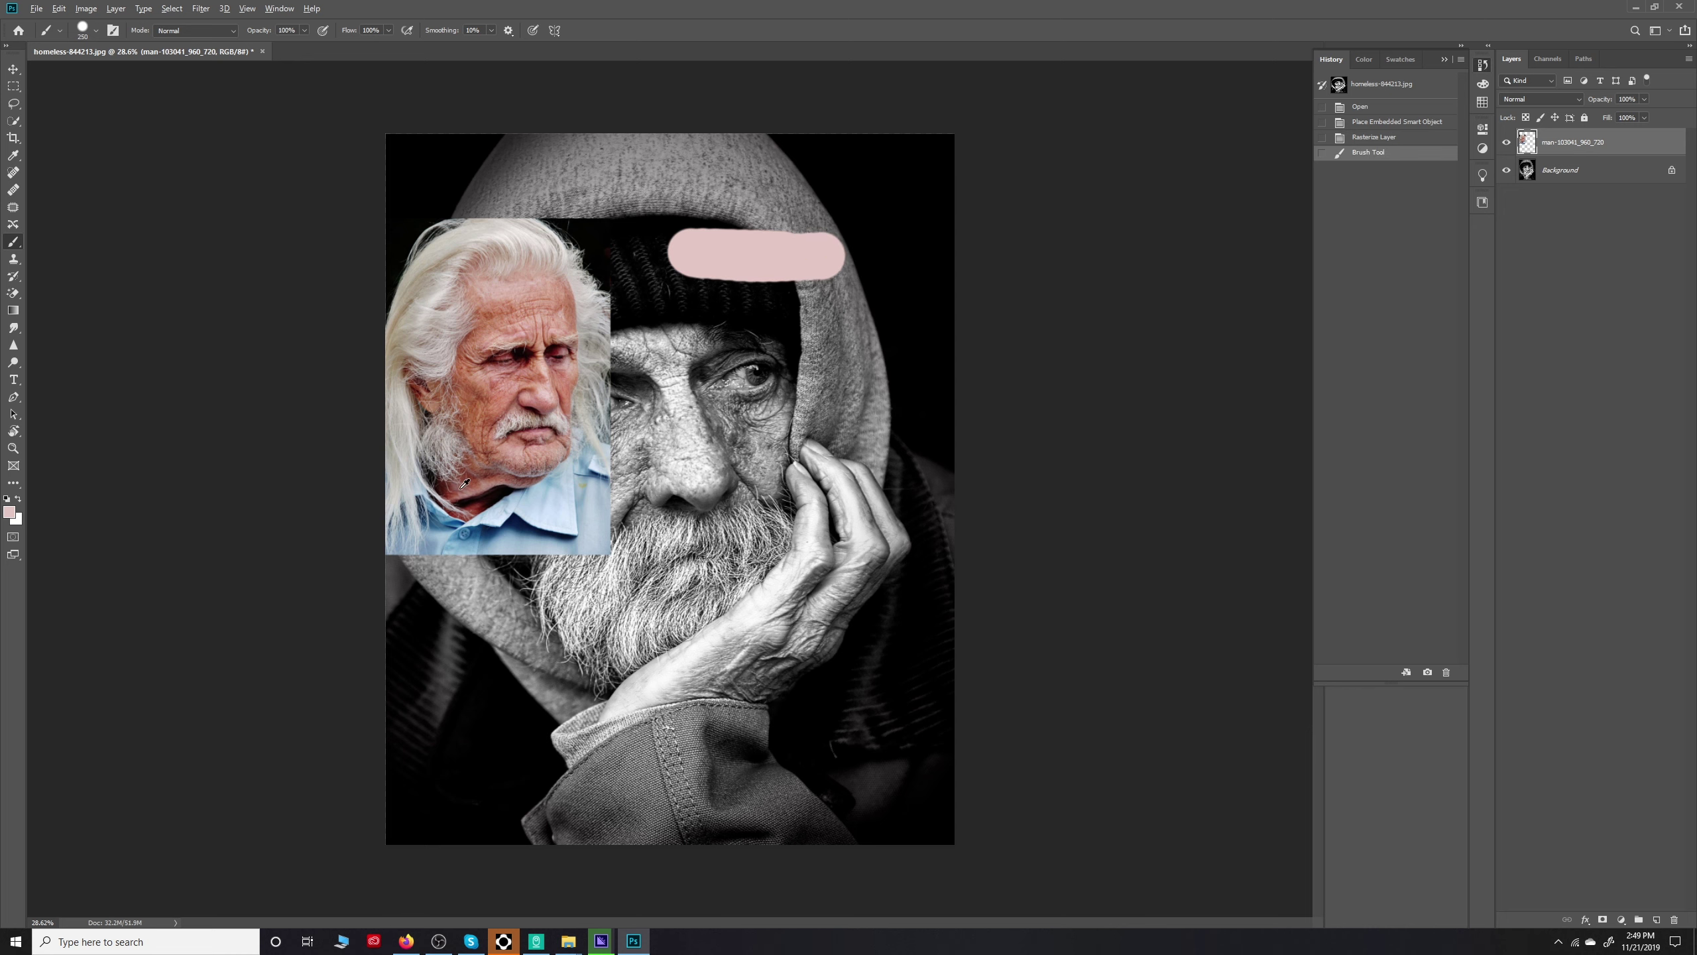
drag(687, 407, 911, 407)
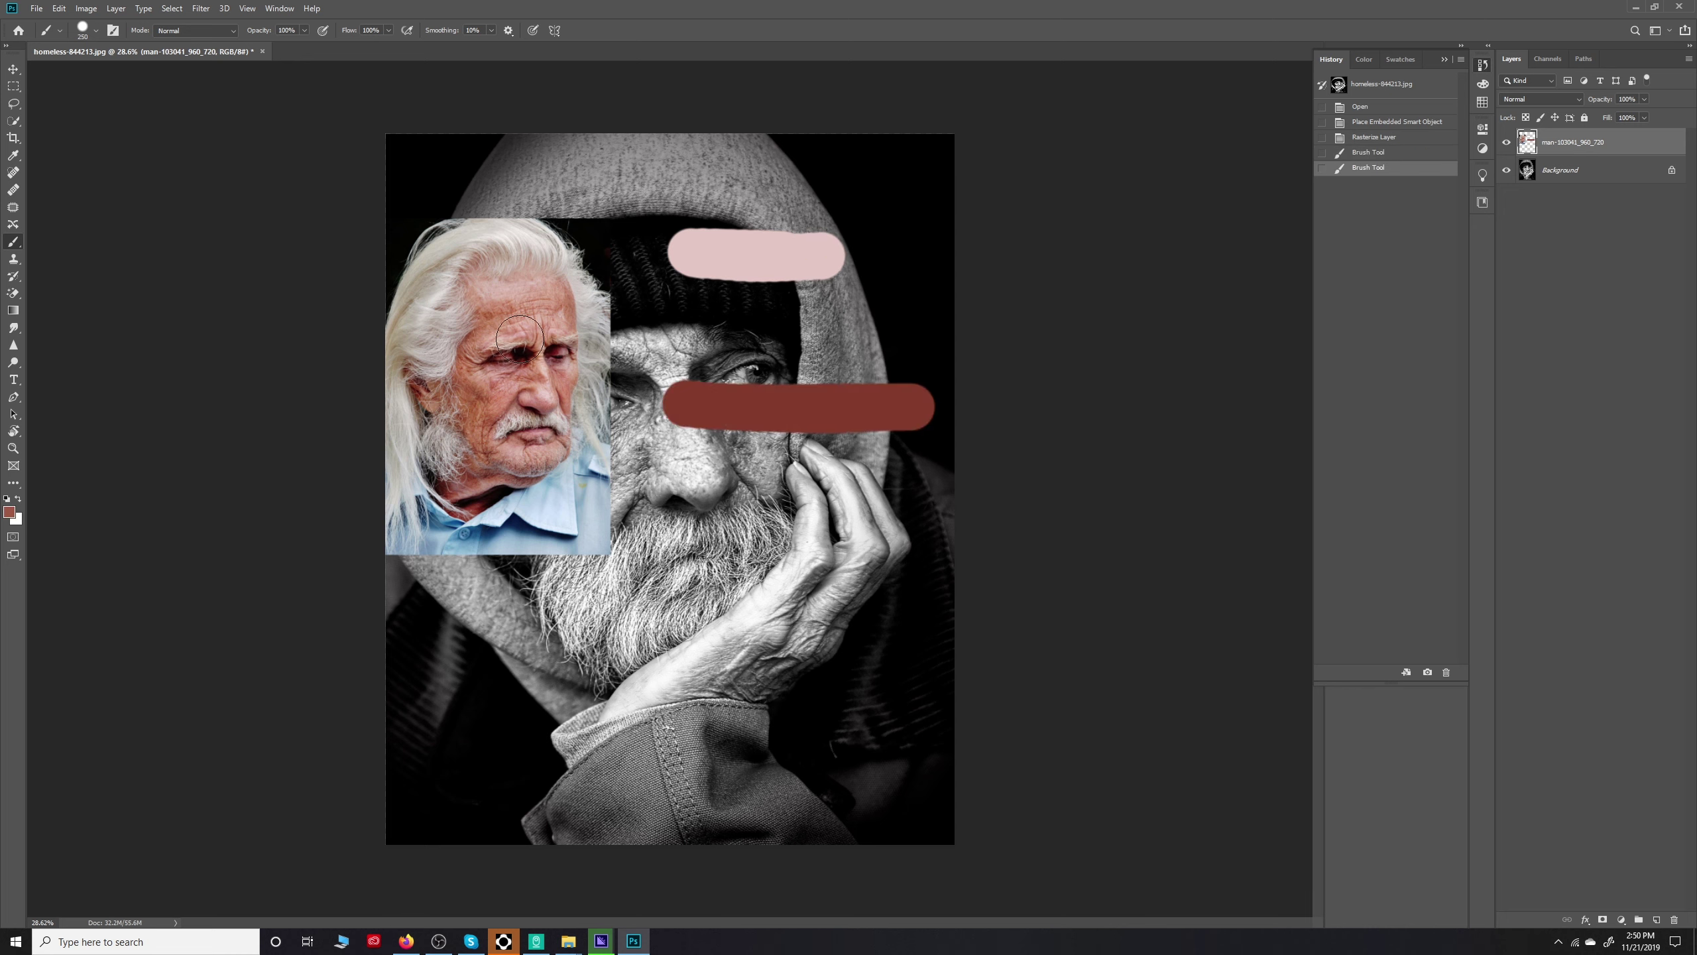
drag(688, 298, 838, 298)
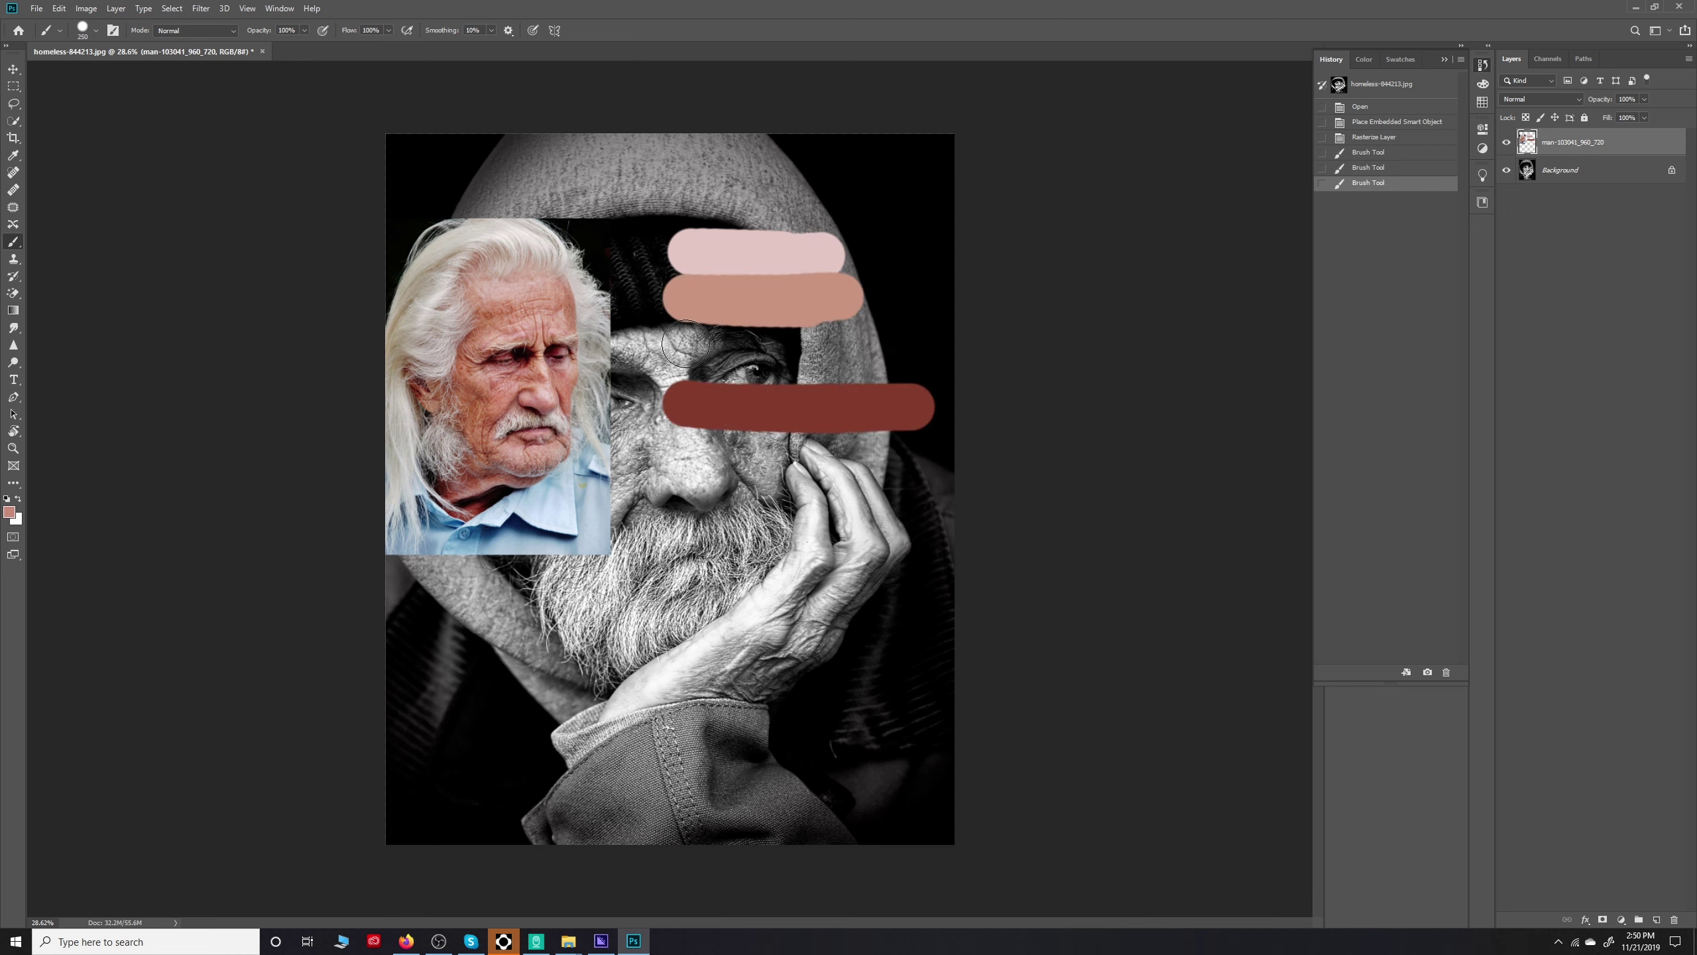
drag(685, 343, 848, 384)
Copy the swatches onto their own layer, hide the reference, and move the swatches to the portrait's top-left
click(14, 85)
drag(713, 229, 822, 434)
key(ctrl+j)
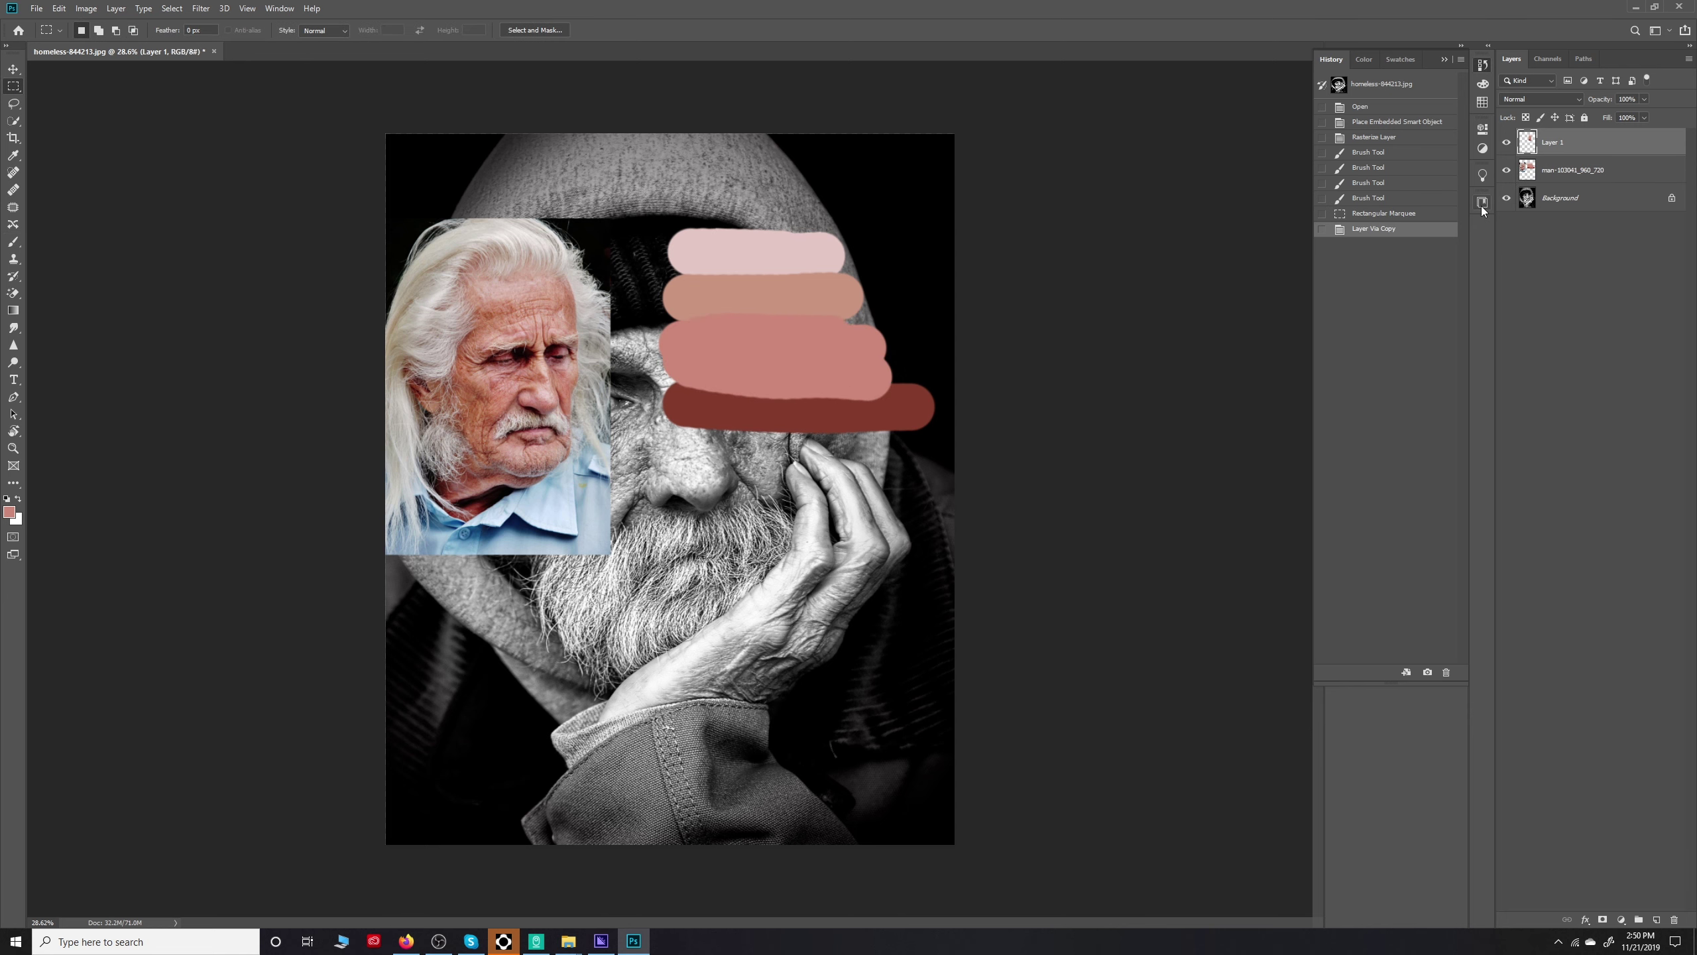
click(1507, 170)
key(v)
drag(768, 334, 458, 269)
Unlock the background portrait layer and delete the reference photo layer
click(1671, 200)
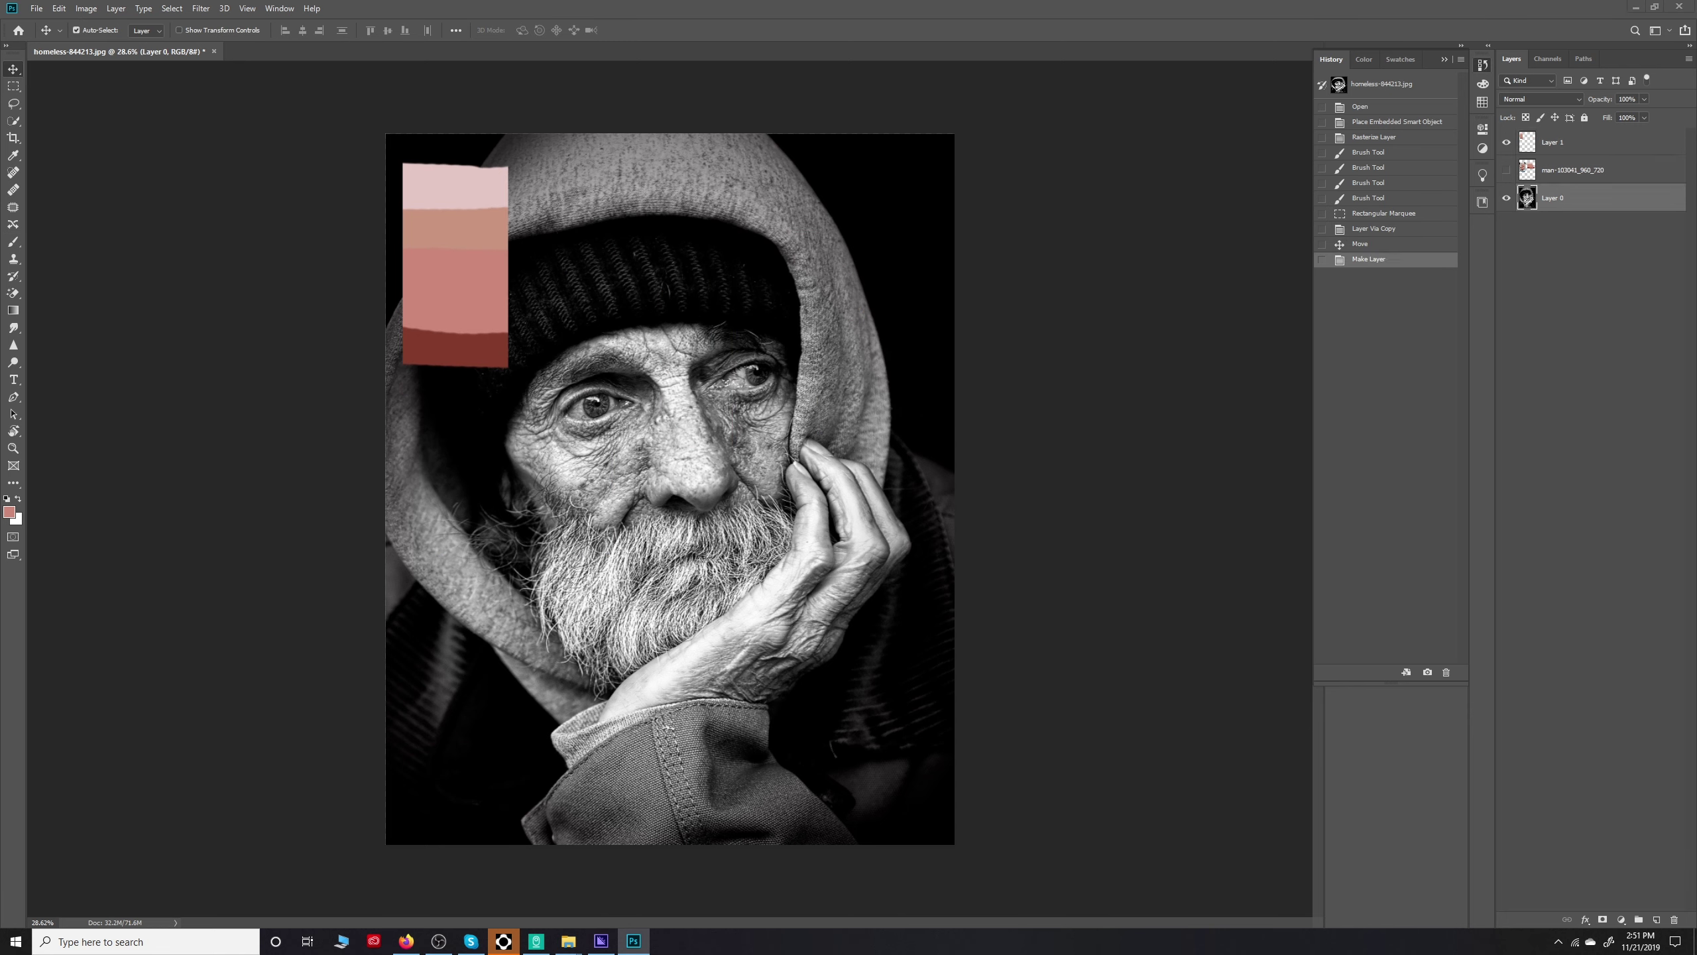
click(1582, 169)
key(Delete)
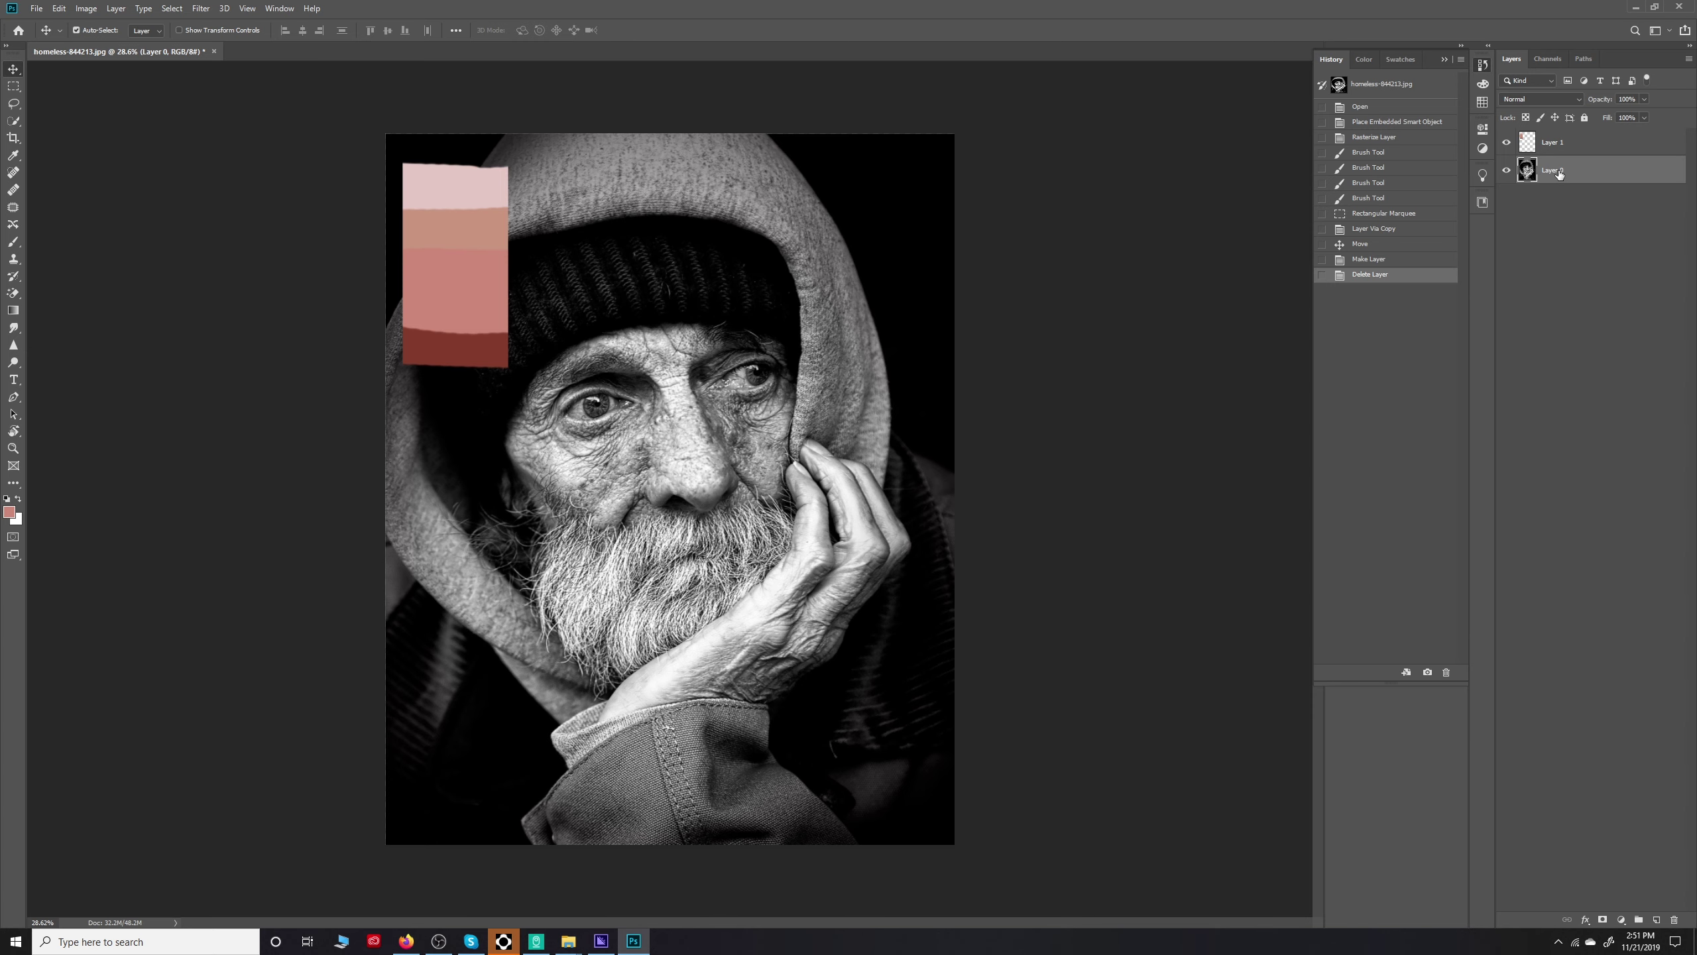
click(1621, 919)
Add a Gradient Map with a pale pink light end and a dark red dark end sampled from the swatches
click(1387, 171)
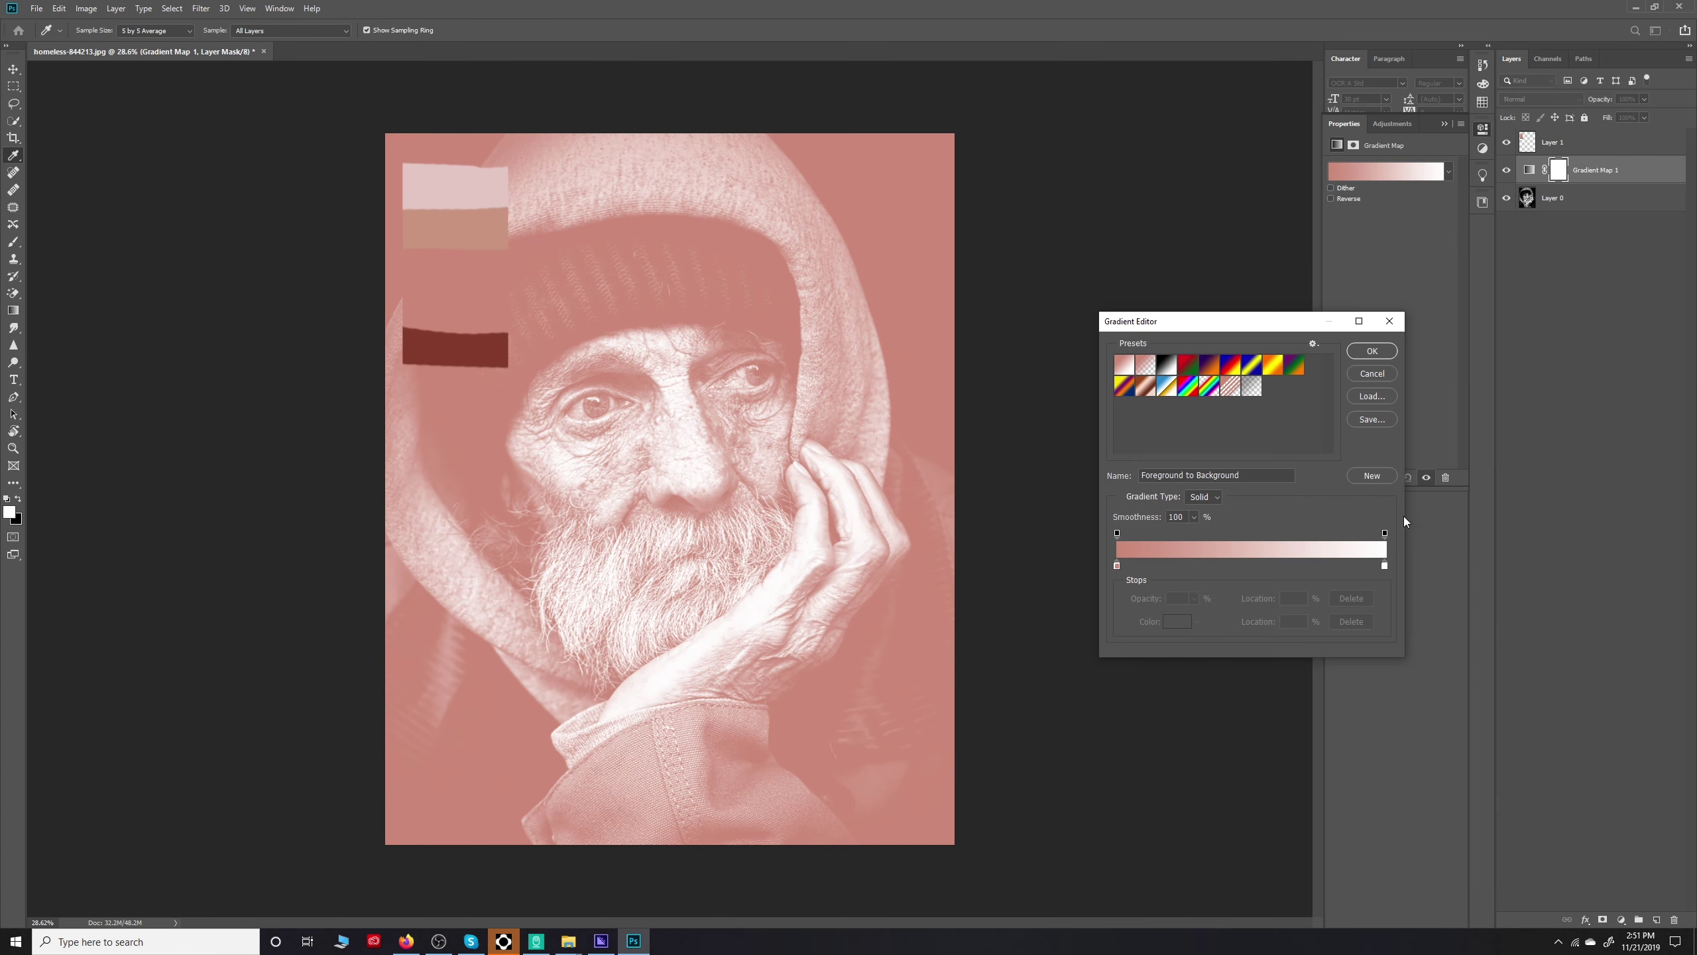
double_click(1385, 565)
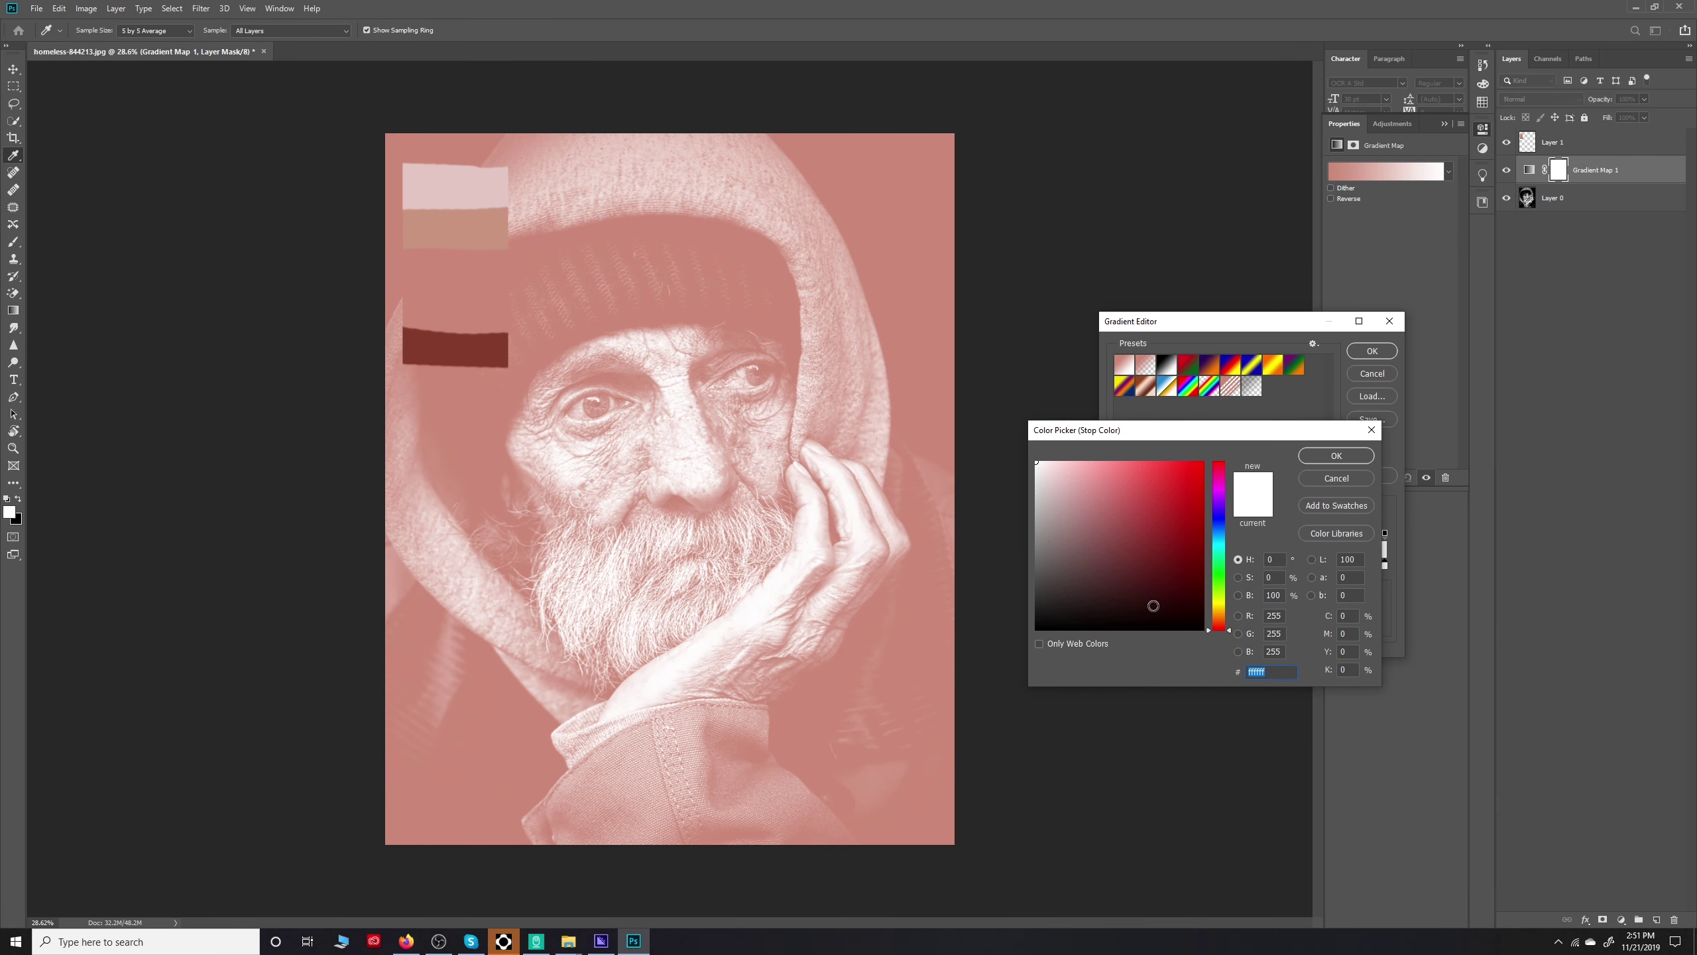
click(462, 173)
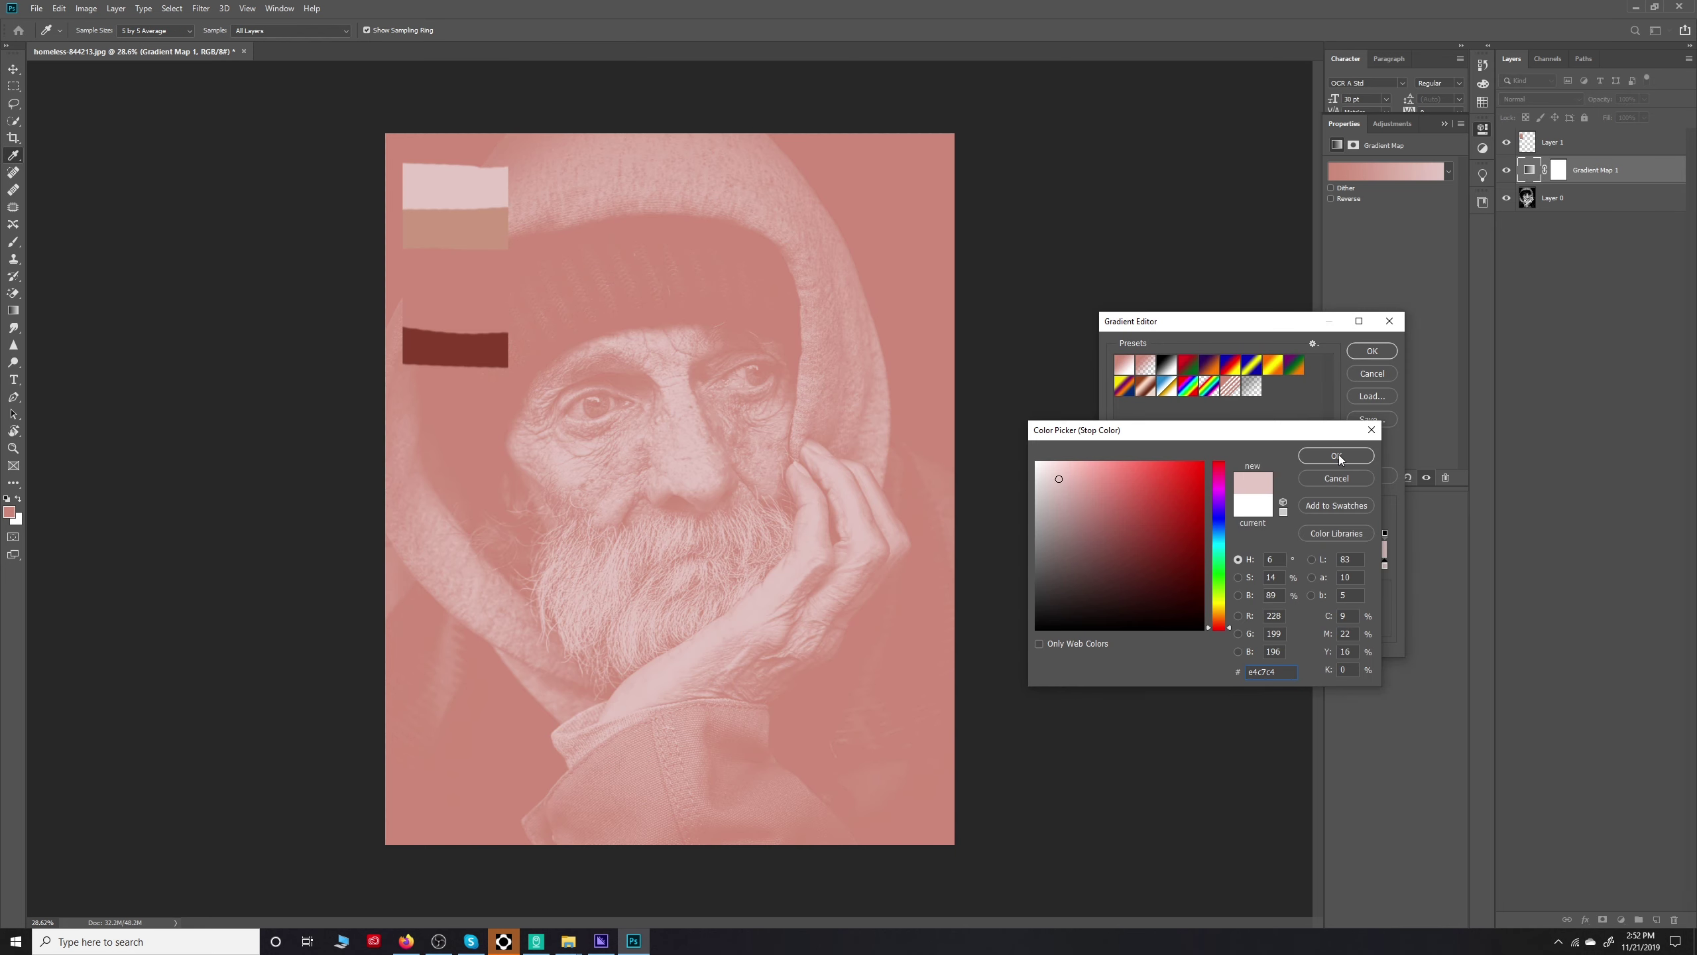
click(1339, 454)
double_click(1116, 565)
click(455, 348)
click(1337, 456)
Add a mid pink colour stop at 32% and recolour another stop dark red
click(1203, 565)
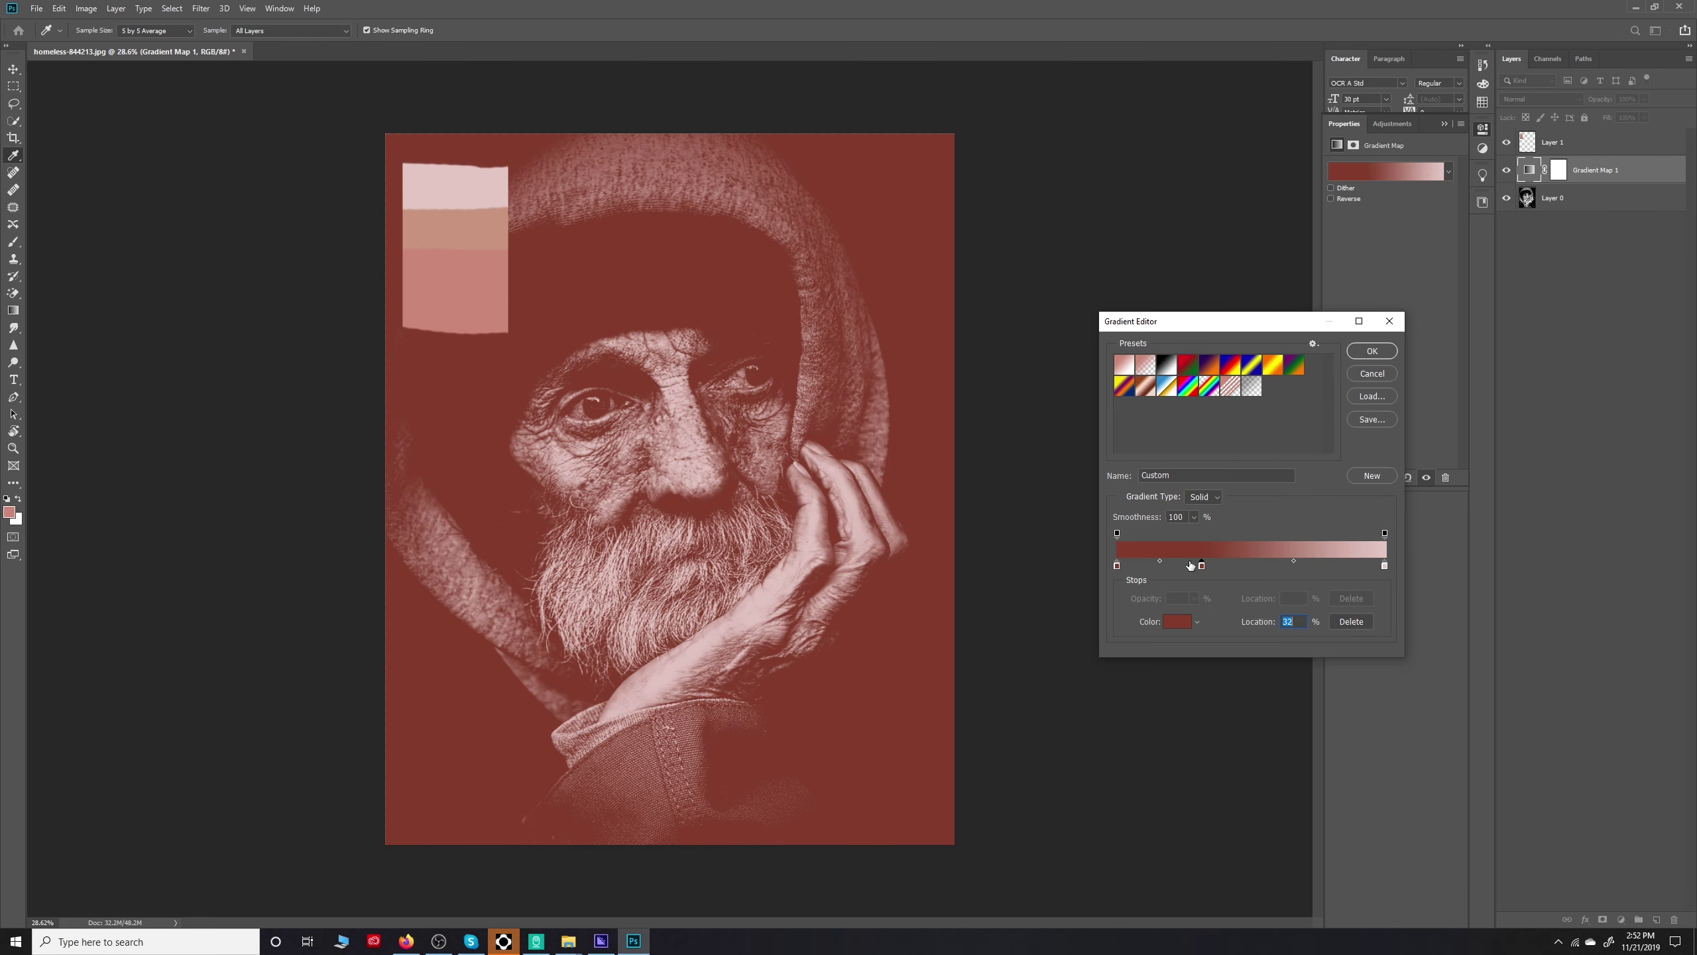
double_click(1190, 564)
click(1098, 497)
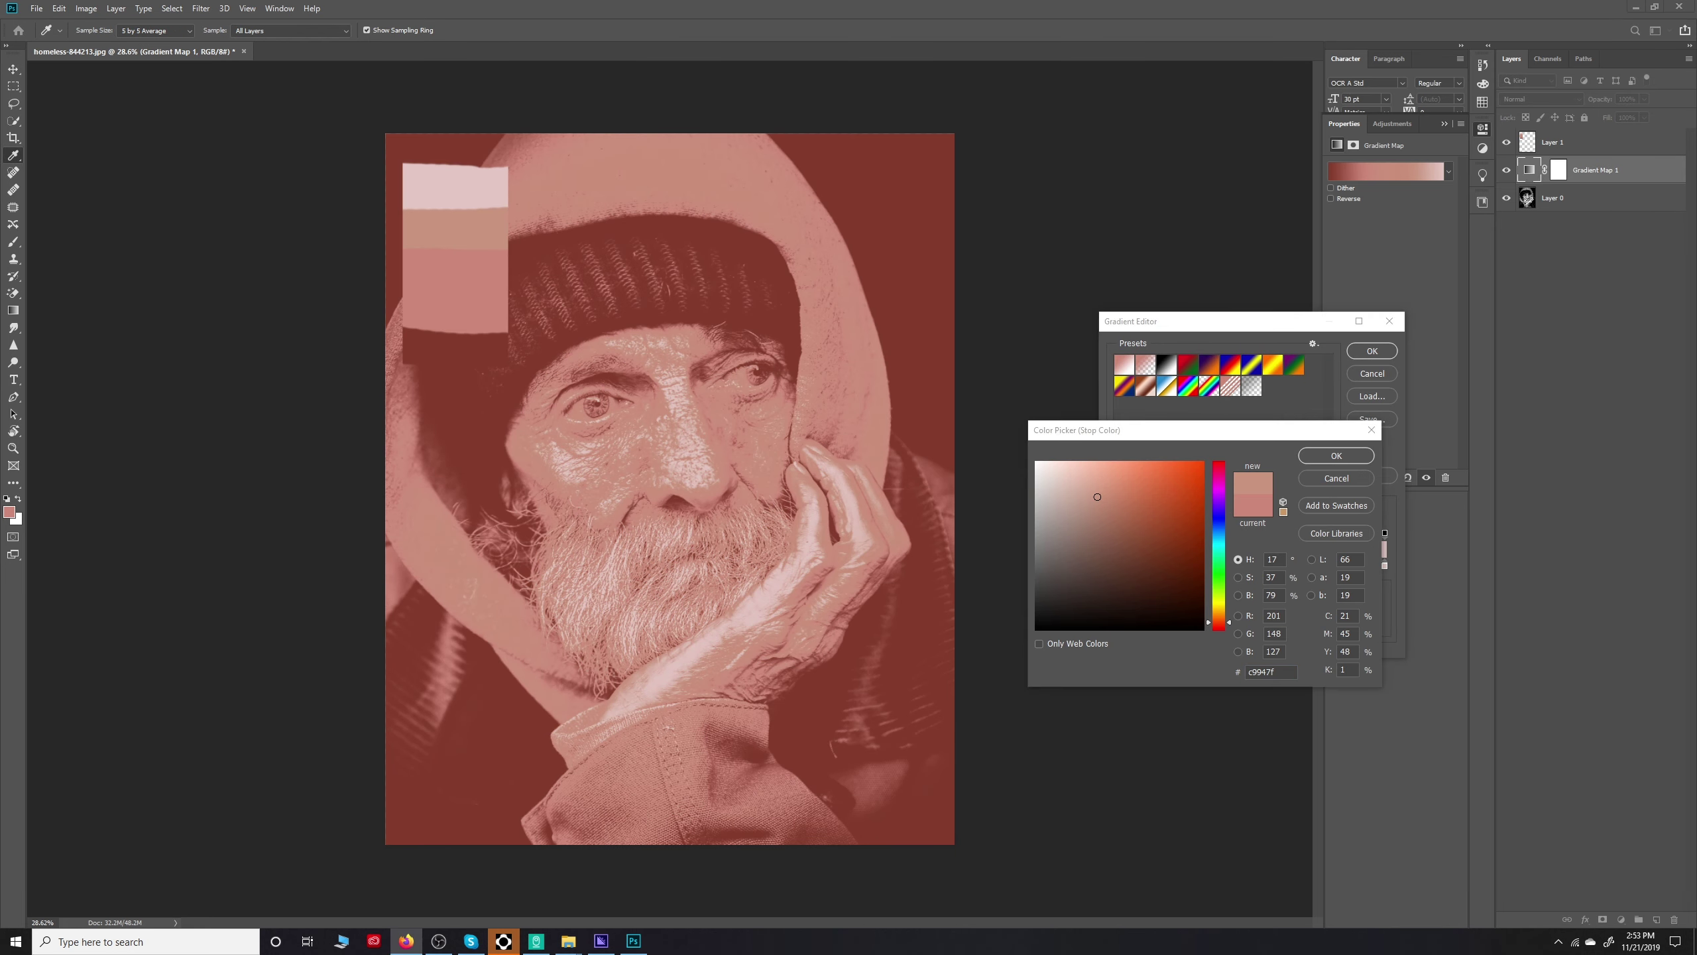
click(1337, 456)
double_click(1117, 565)
click(1337, 456)
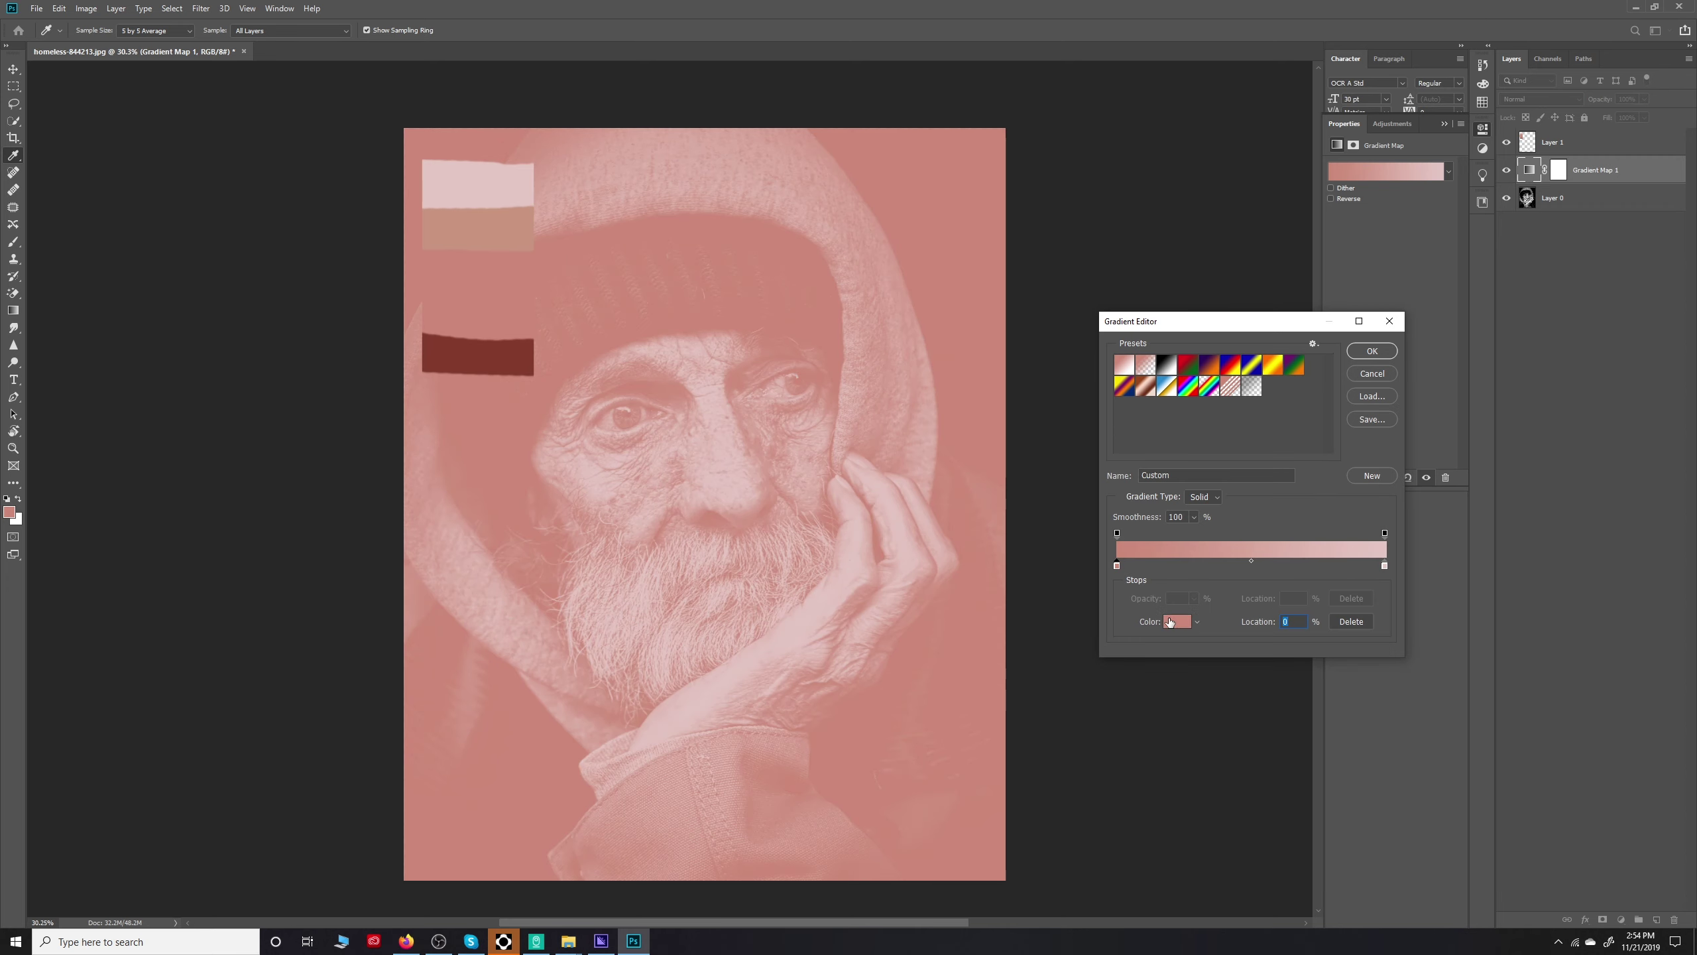
Set the 68% stop to sampled pink, shift it to 82%, remove a stop, and place the light stop at 100%
double_click(1116, 565)
click(489, 351)
click(1337, 456)
double_click(1297, 565)
click(528, 224)
key(Return)
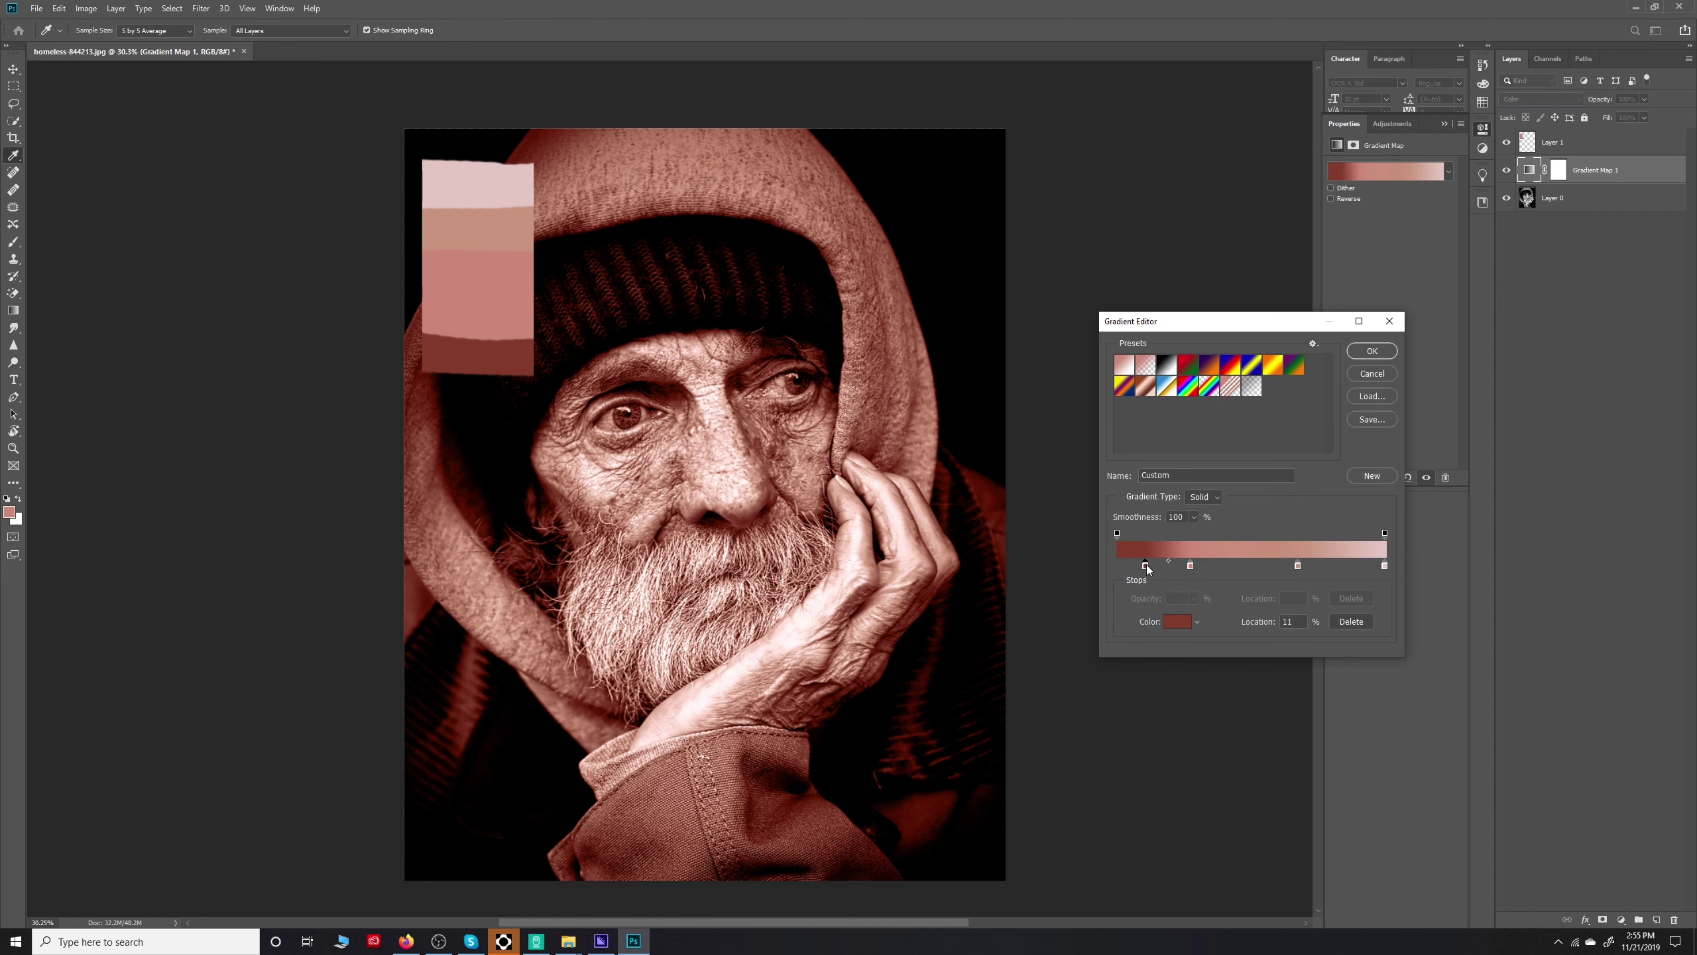
drag(1297, 566, 1337, 567)
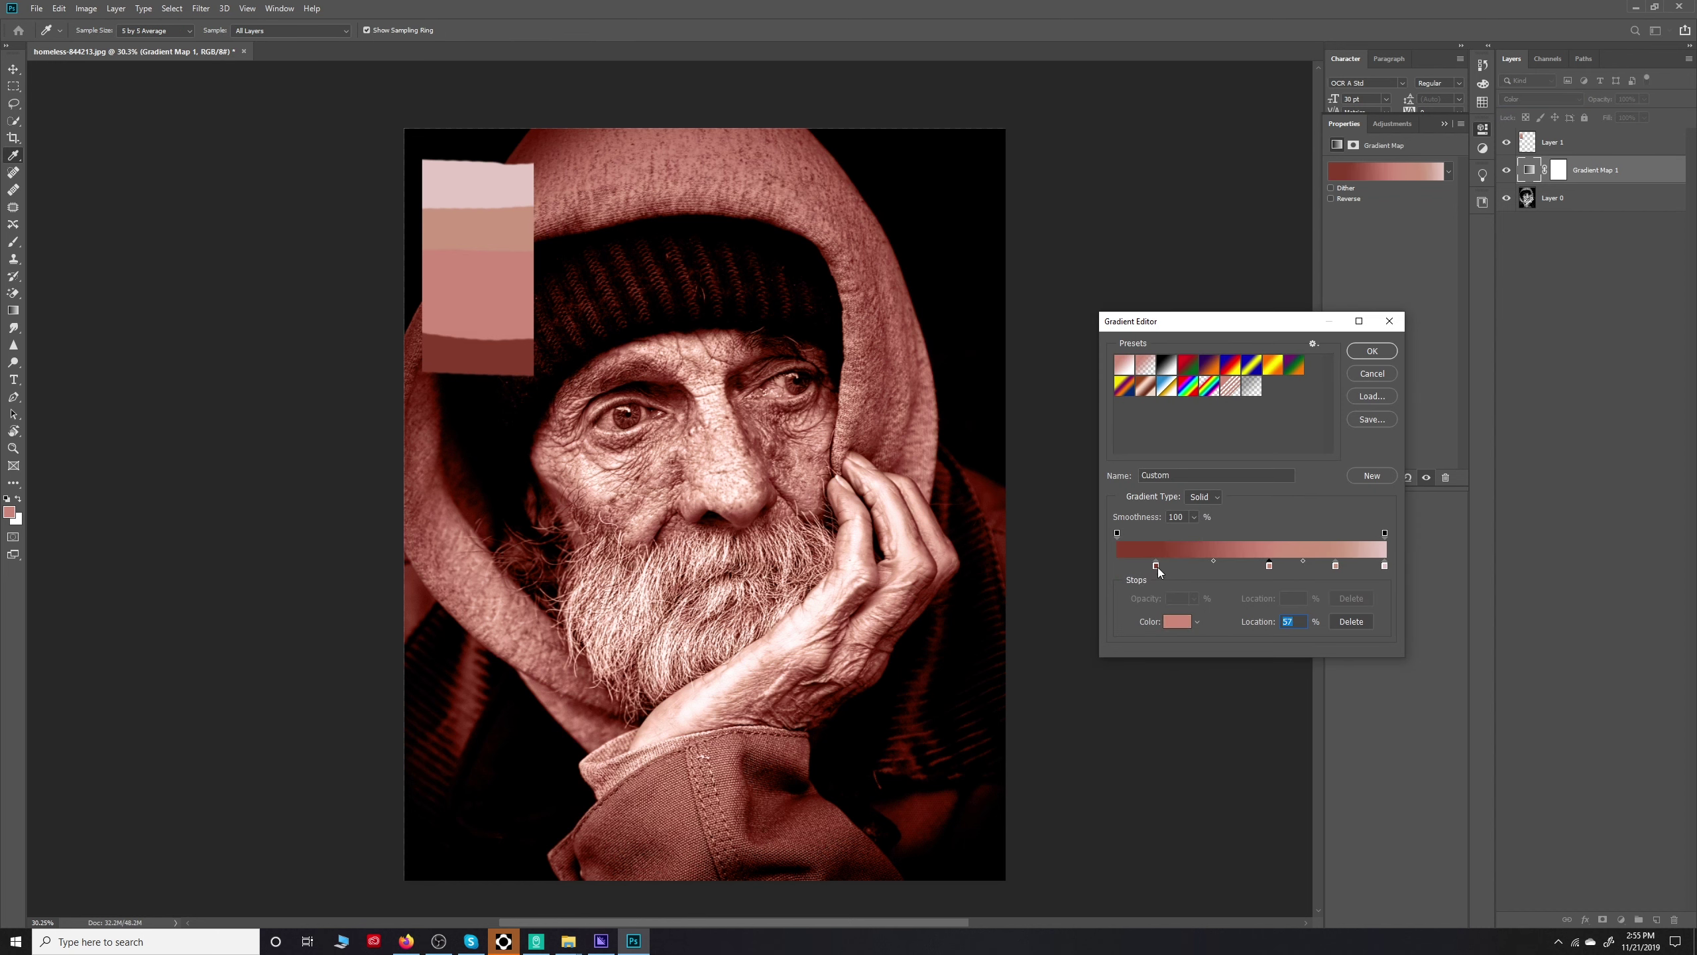
drag(1157, 568, 1128, 578)
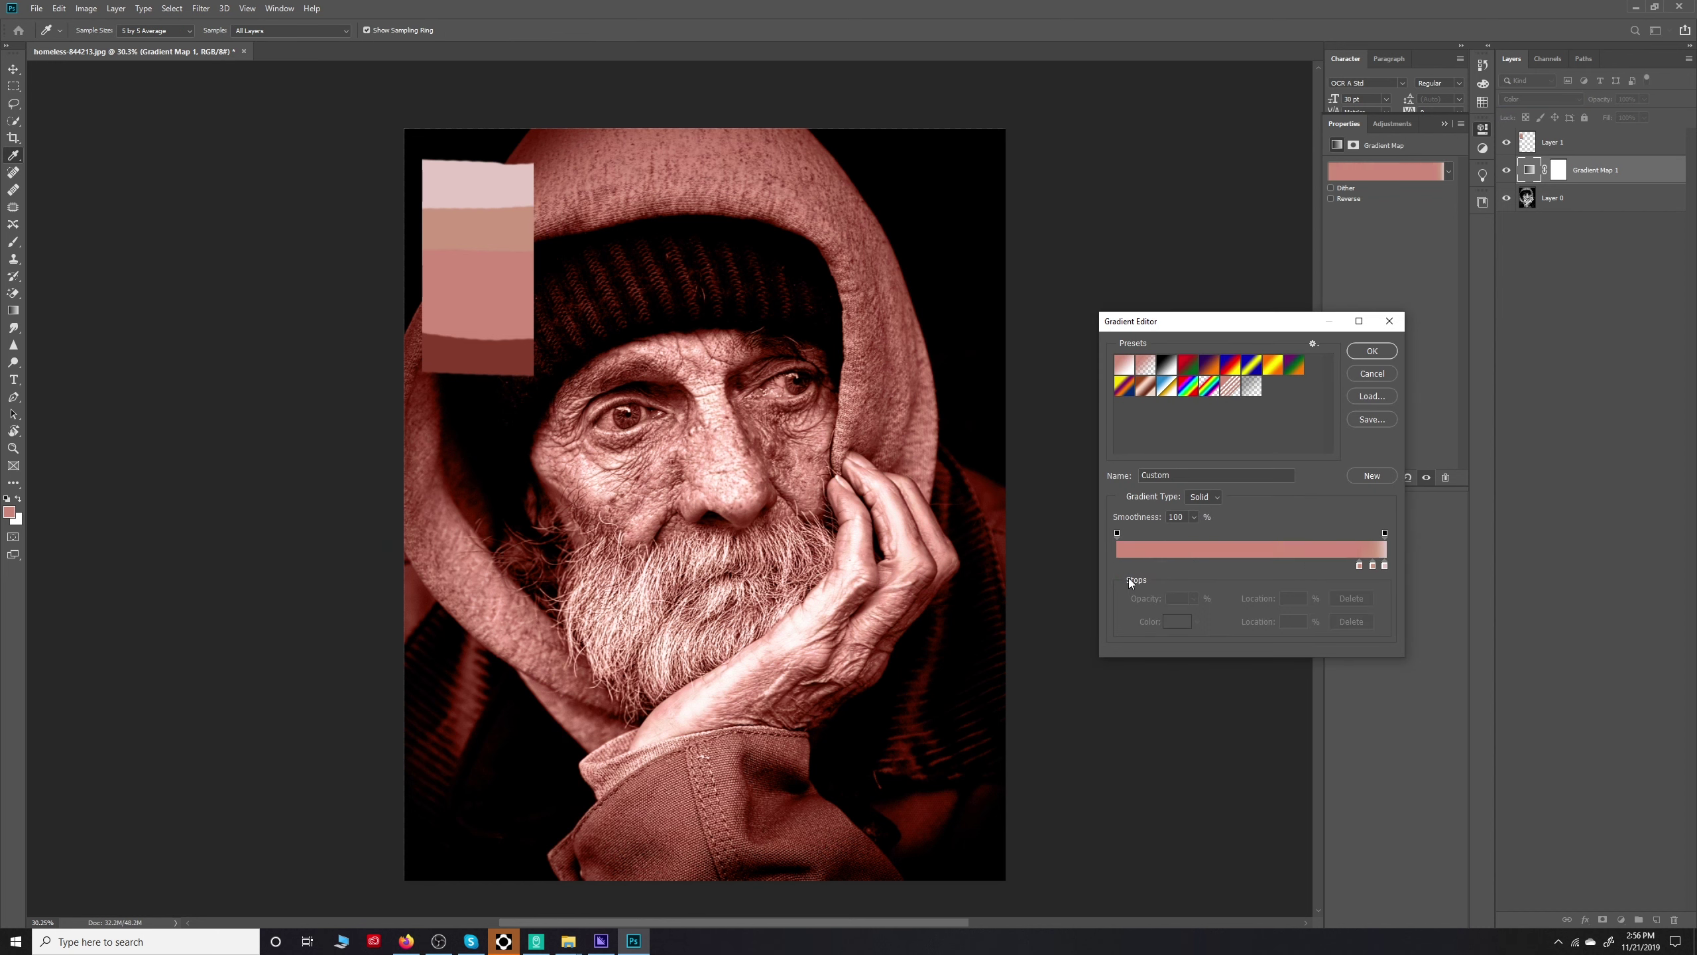
drag(1373, 566, 1407, 569)
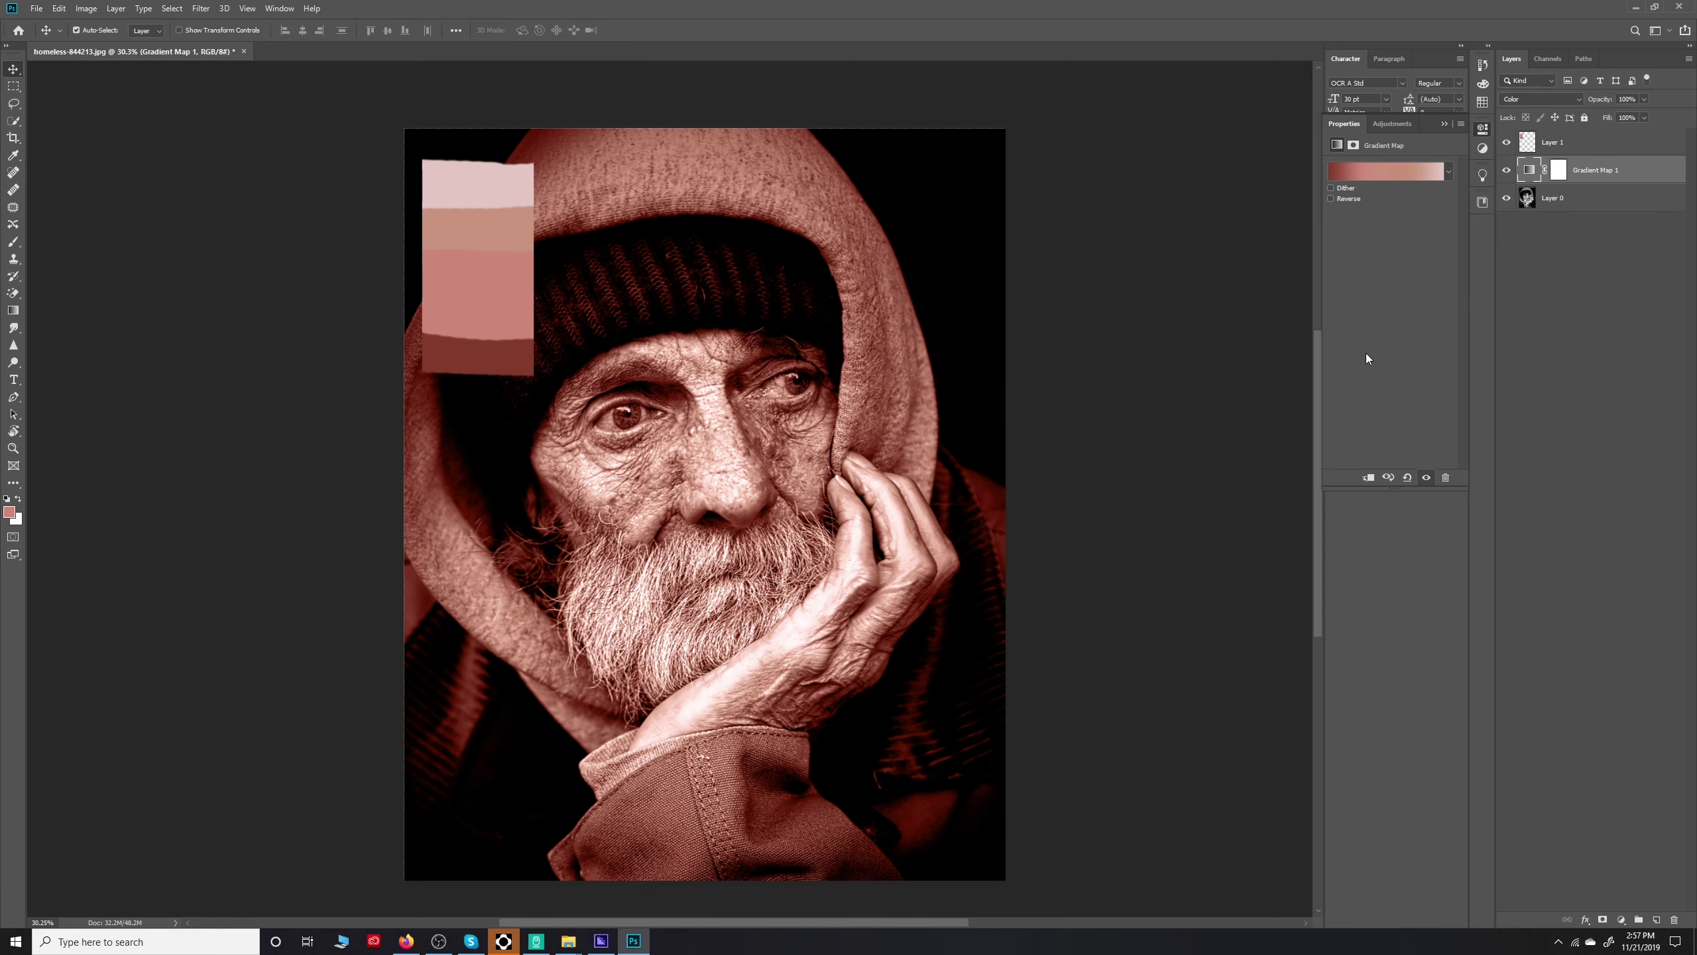
Paint the skin tint onto the Gradient Map mask along the brow, beside the nose, and over the right eyebrow
scroll(781, 466, up, 3)
key(b)
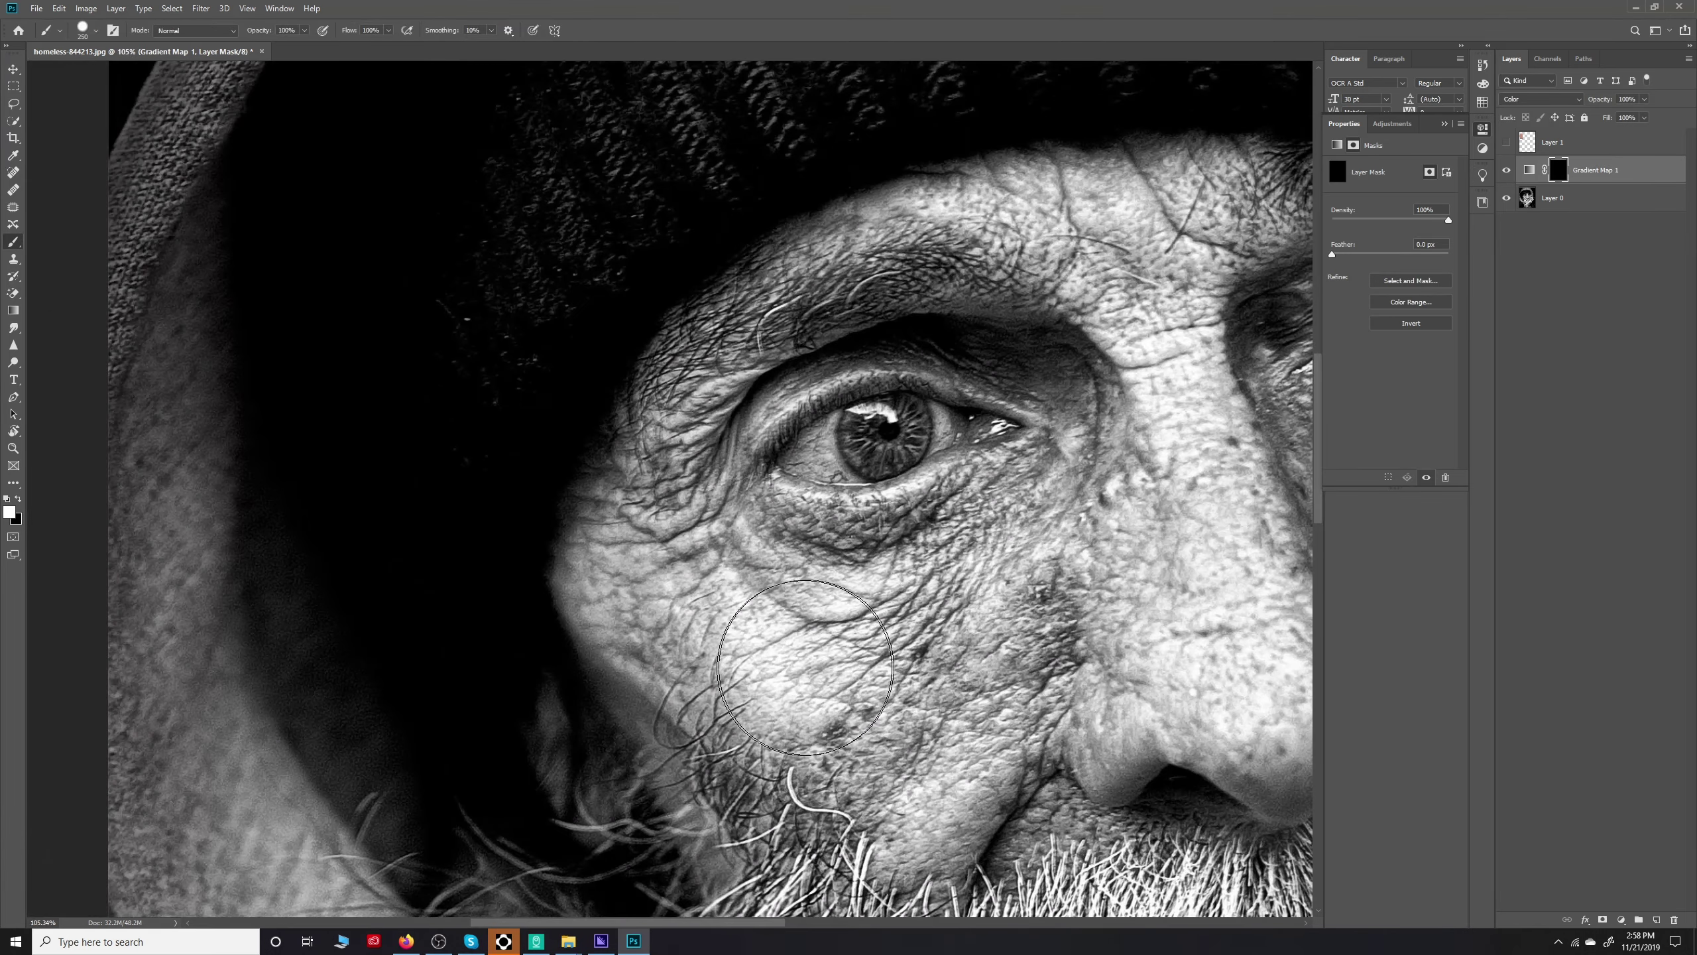
right_click(776, 634)
key(Escape)
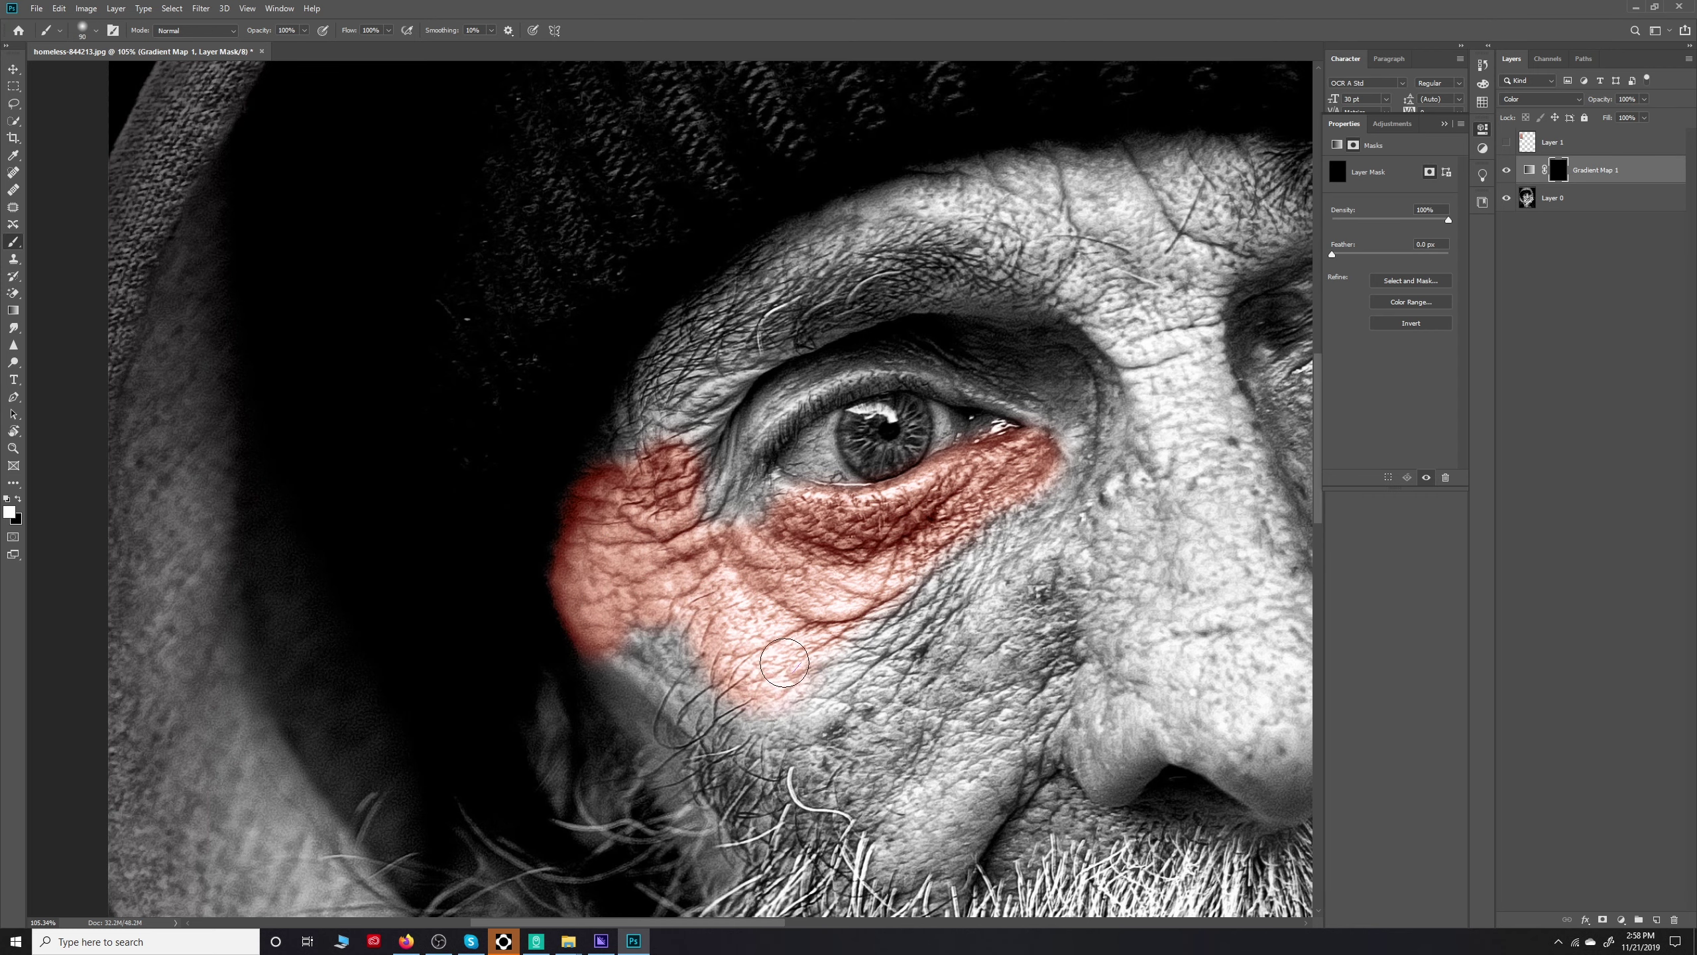
scroll(785, 662, up, 3)
drag(862, 415, 666, 475)
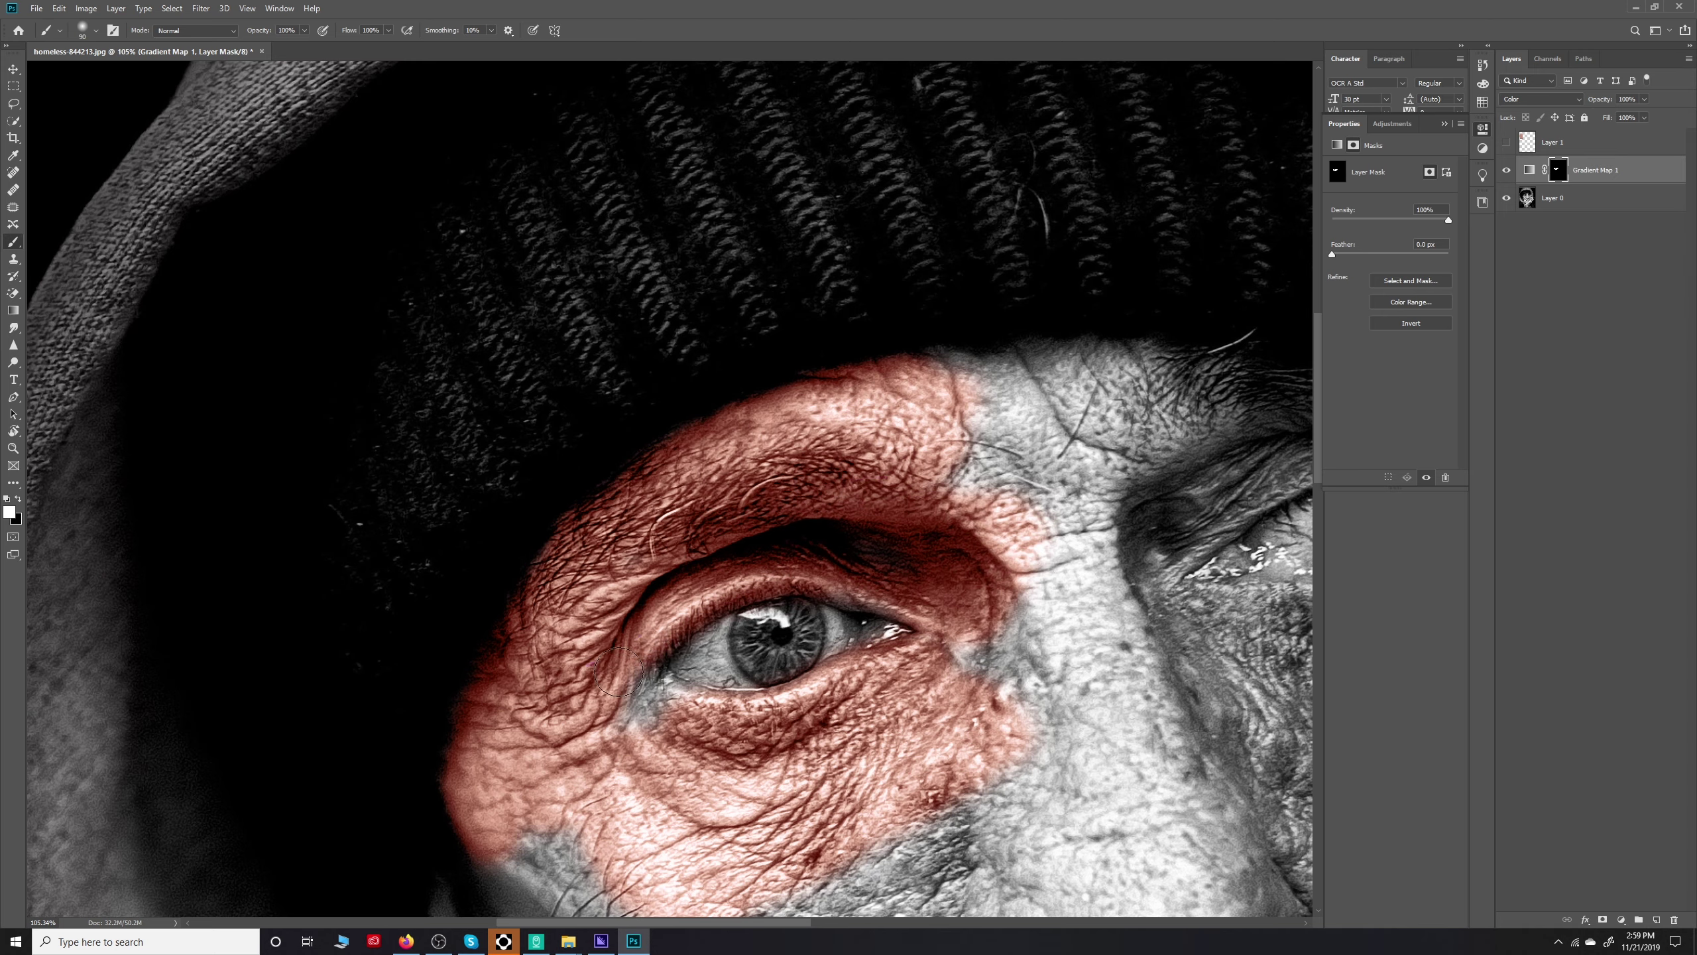
scroll(618, 671, up, 5)
scroll(690, 760, down, 5)
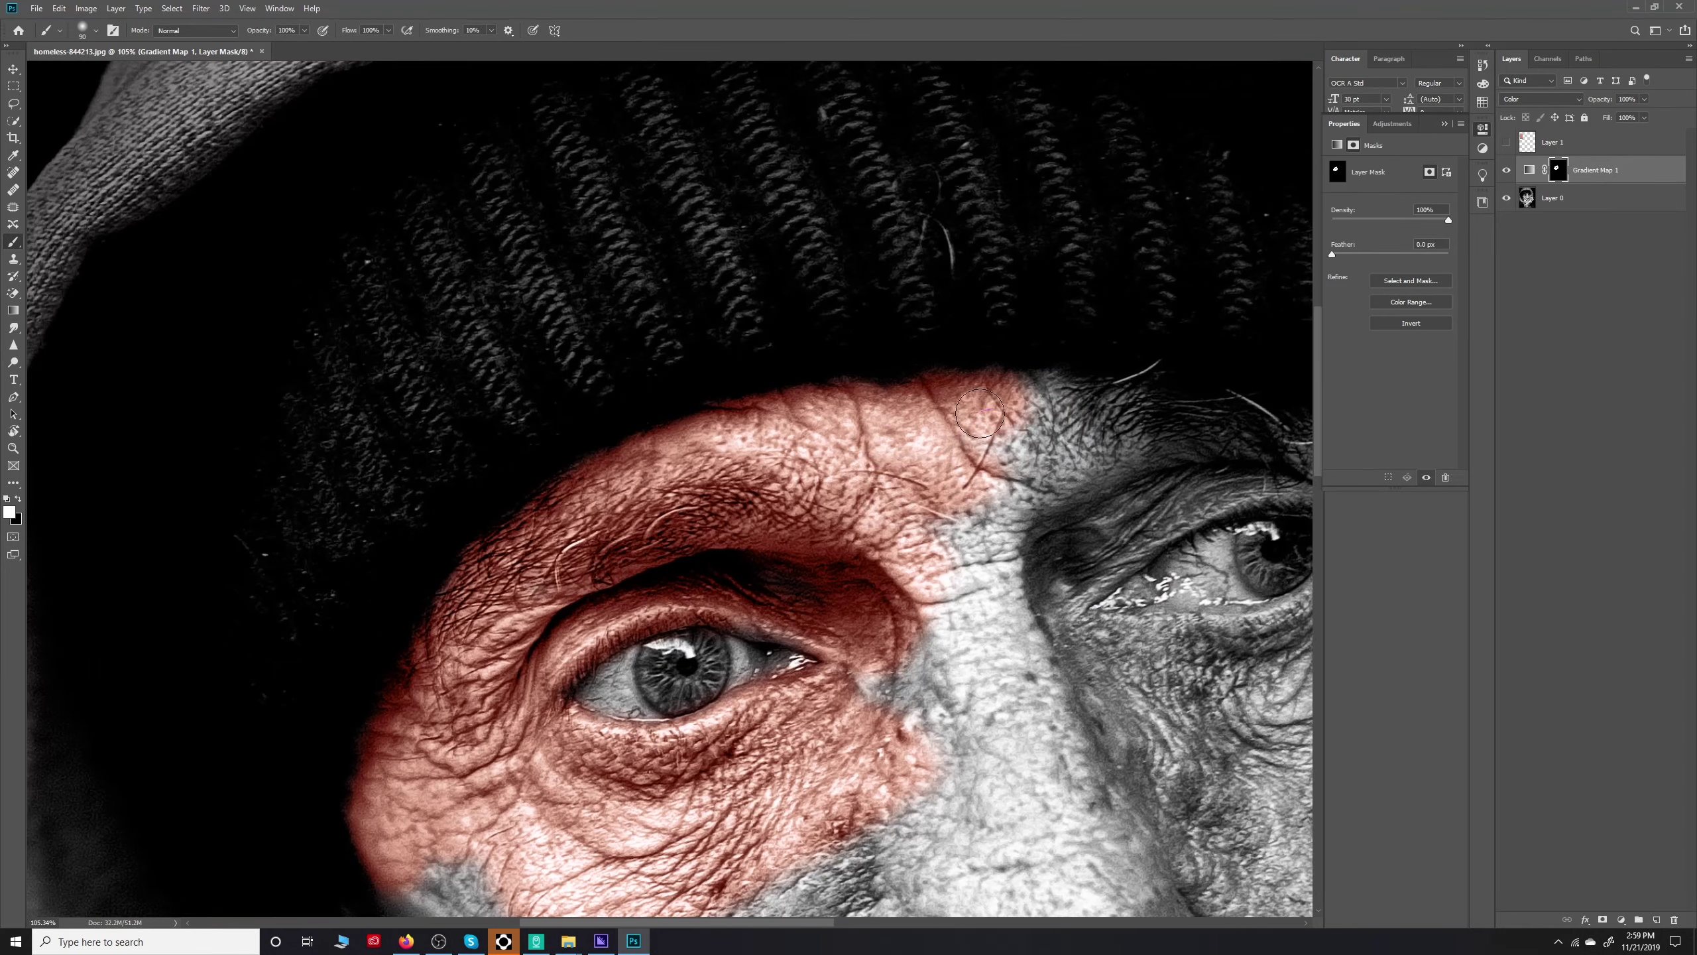
alt+scroll(967, 683, down, 2)
drag(862, 652, 942, 632)
alt+scroll(884, 509, up, 3)
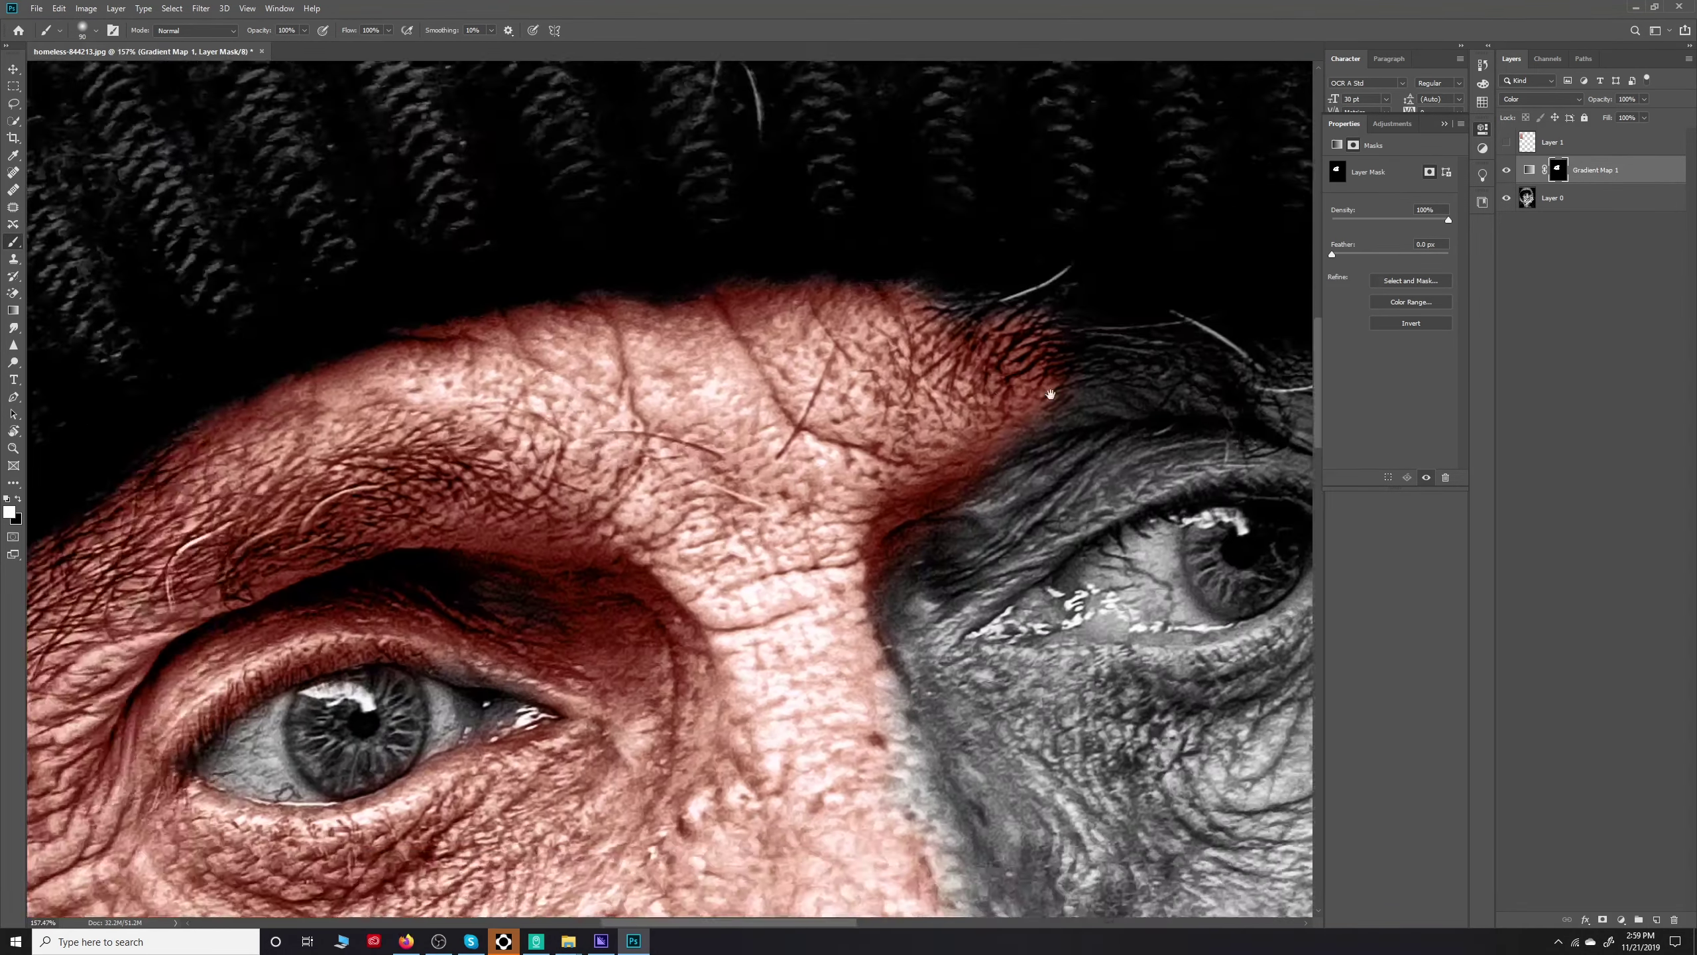
alt+scroll(884, 509, up, 1)
drag(1098, 458, 972, 561)
With a smaller brush, extend the reddish skin tint along the hand's edge and over the wrist
scroll(909, 553, down, 3)
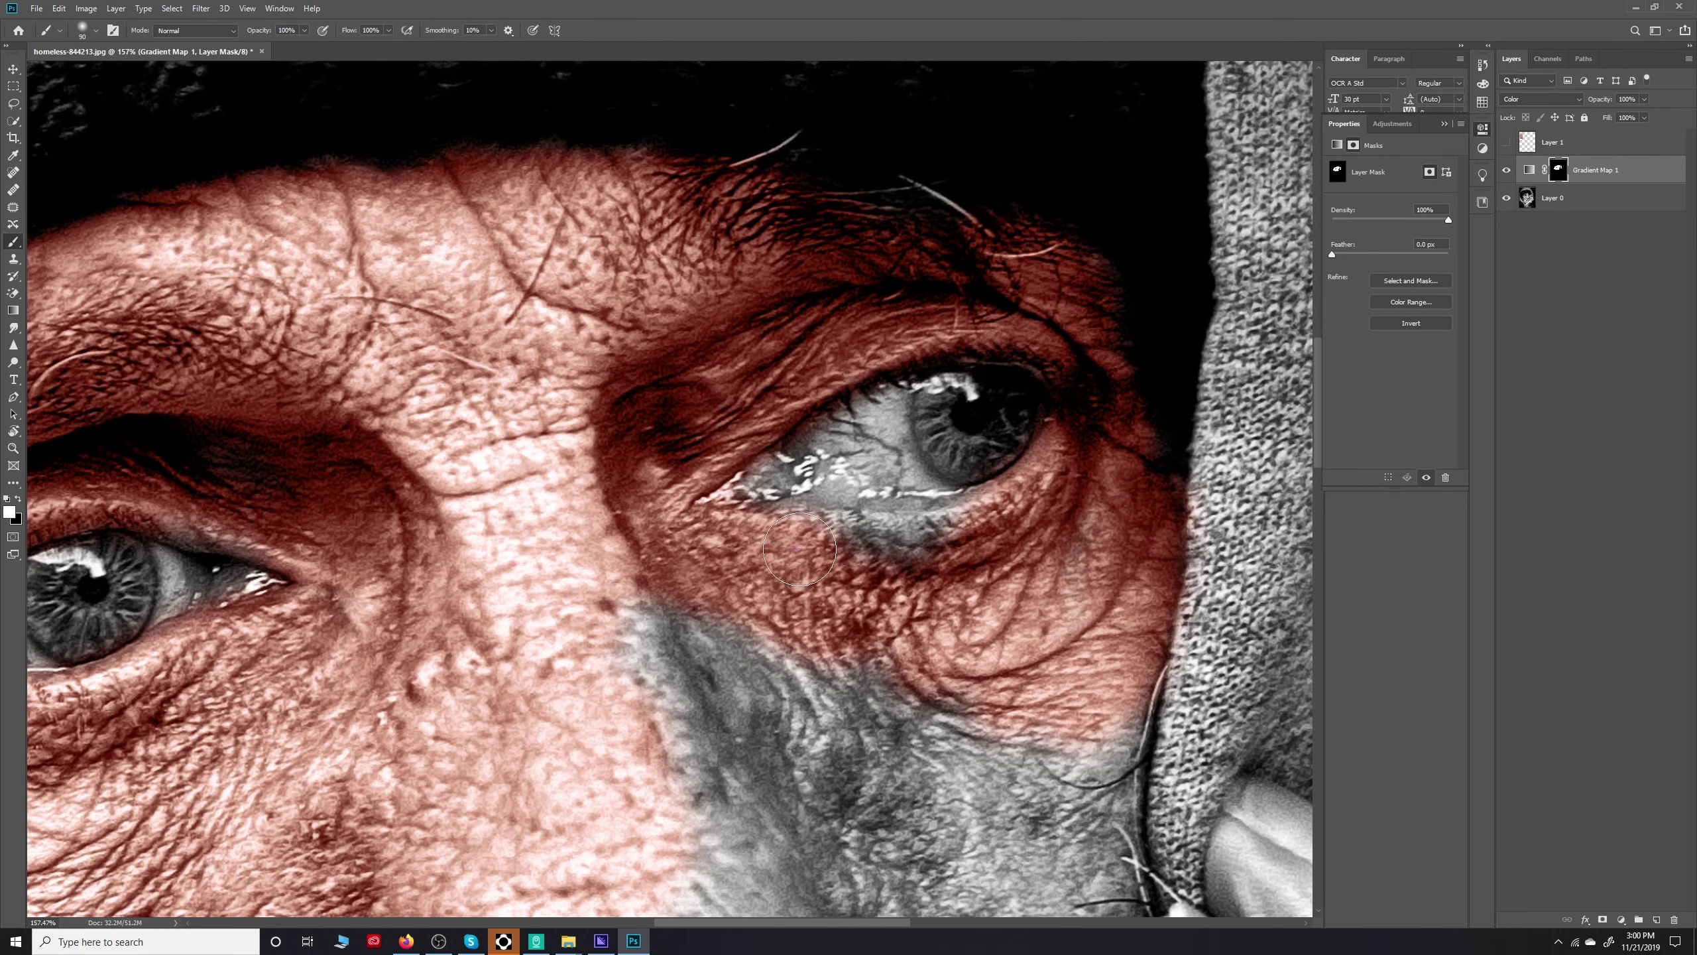
scroll(713, 616, down, 3)
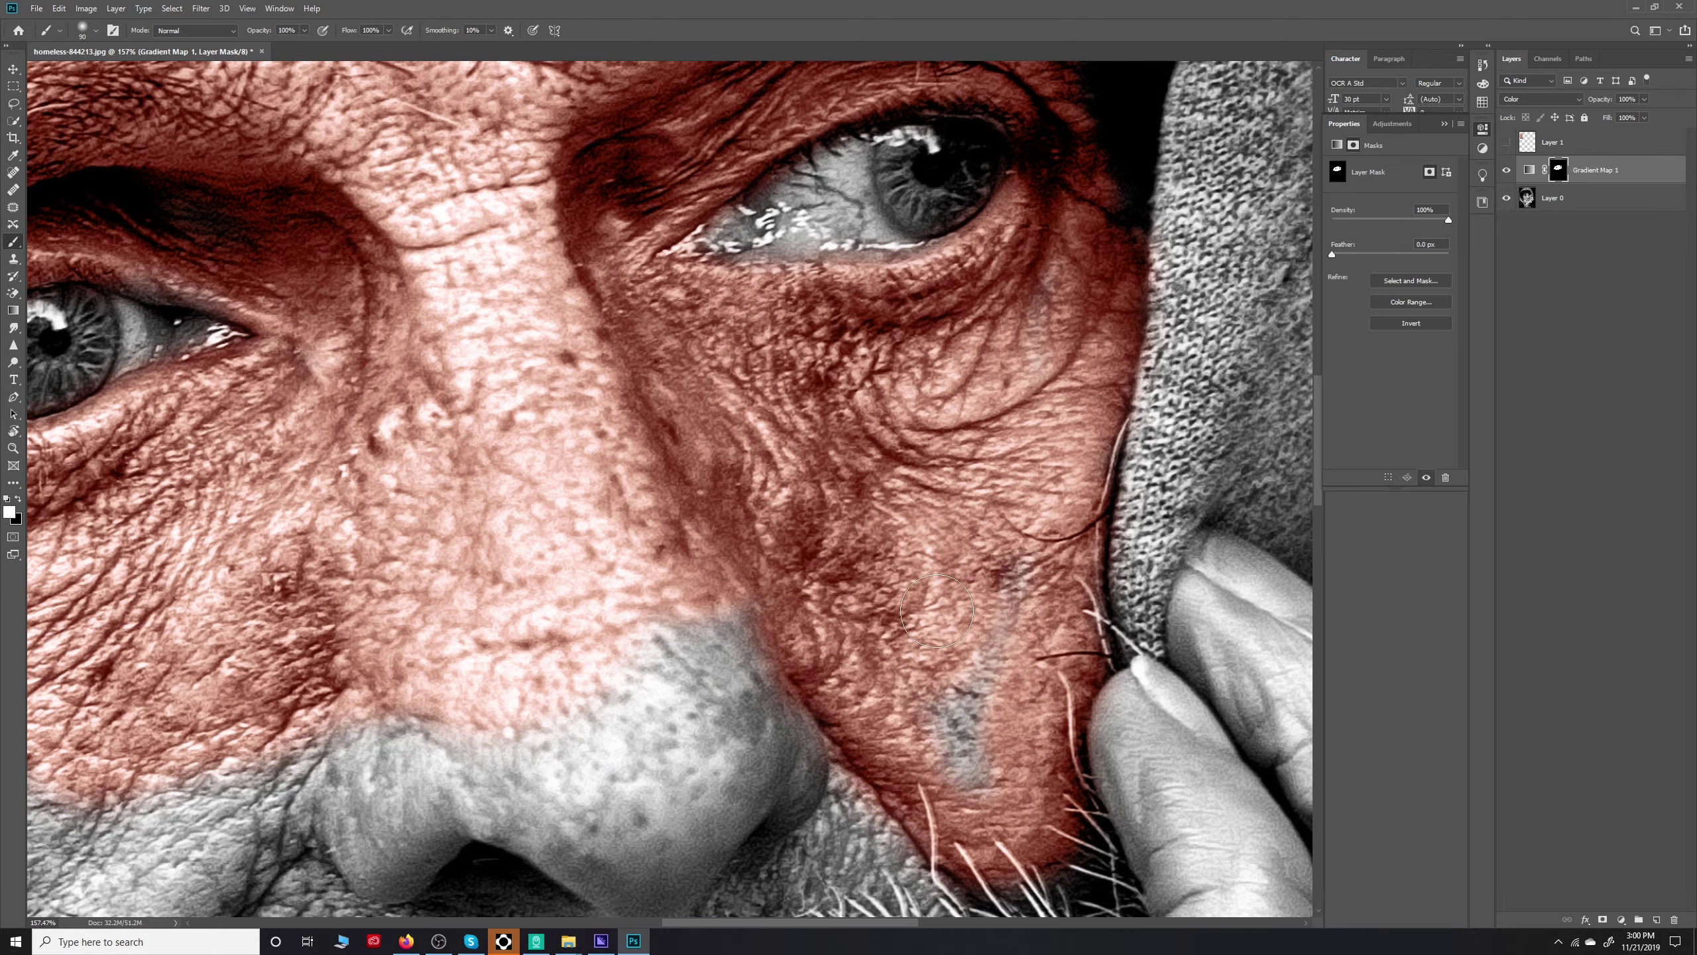
scroll(938, 611, down, 4)
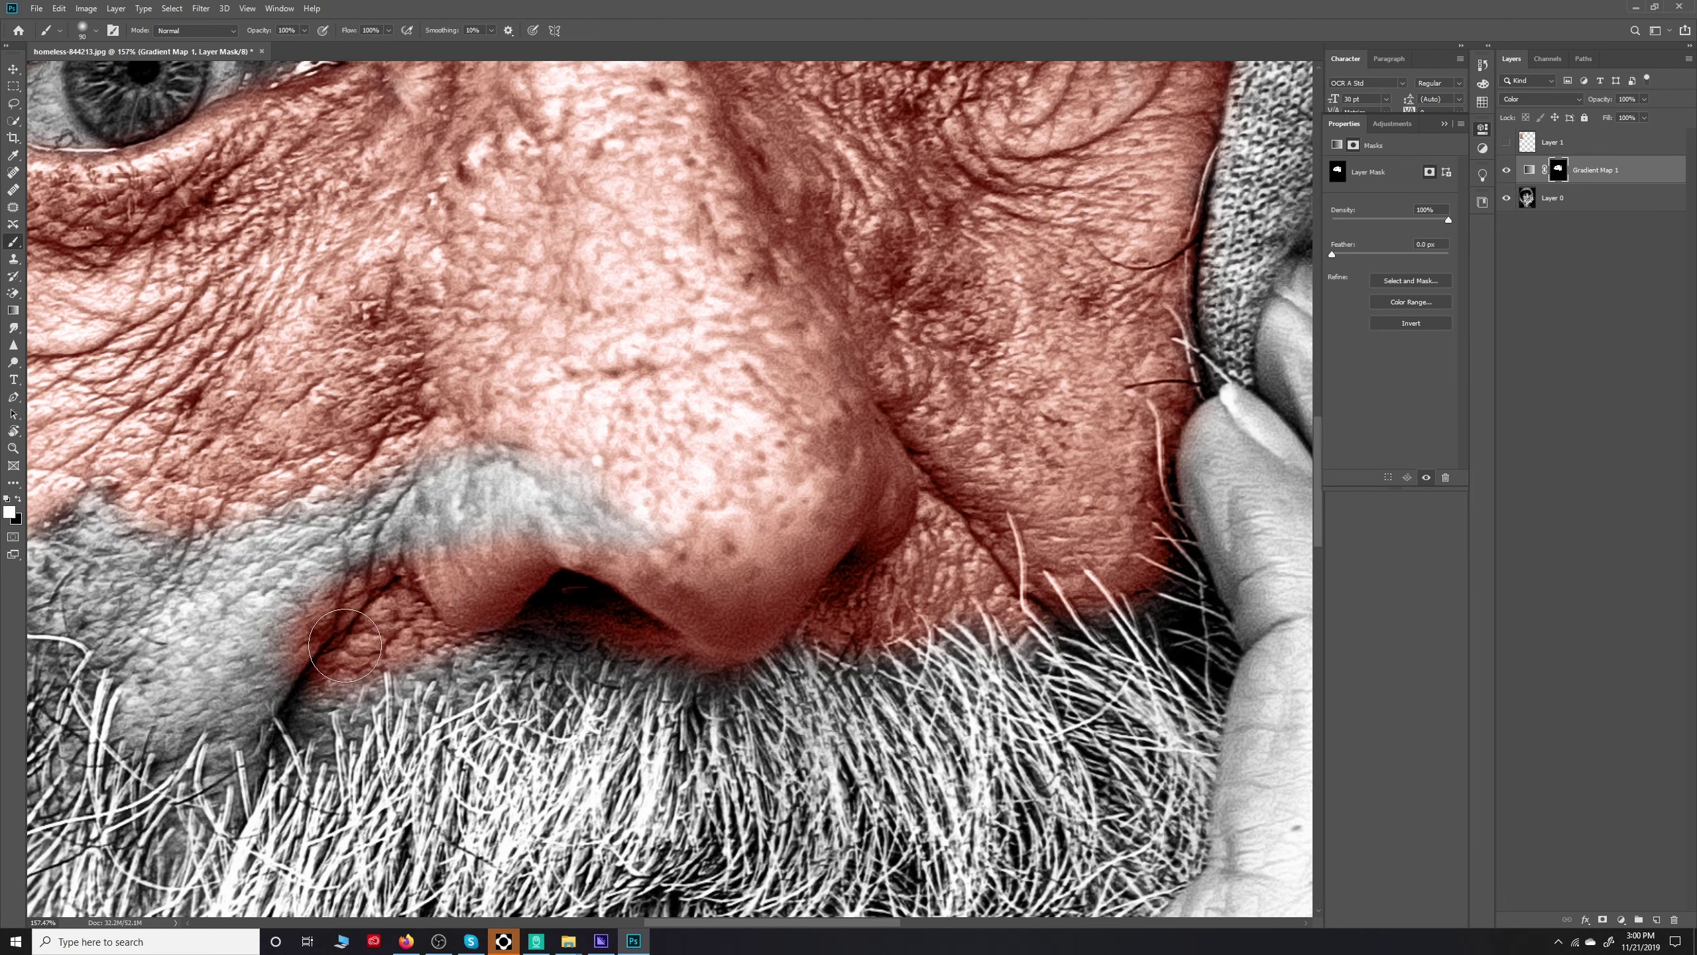
scroll(670, 321, left, 5)
scroll(670, 320, left, 5)
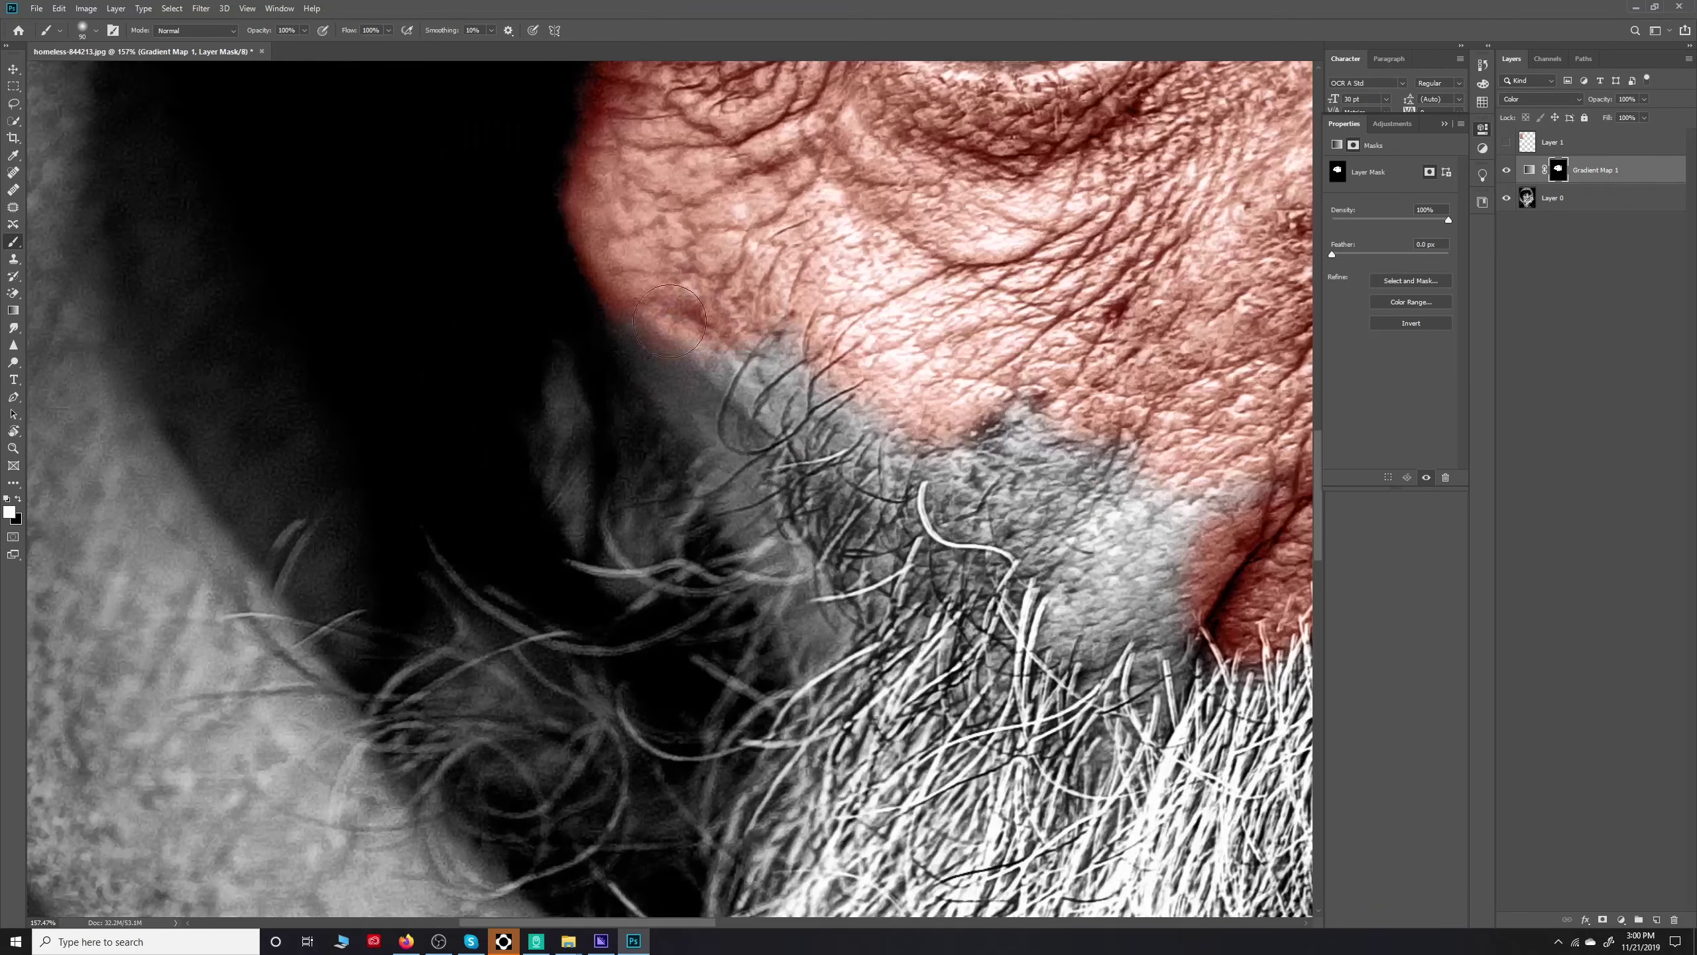
scroll(1085, 544, down, 7)
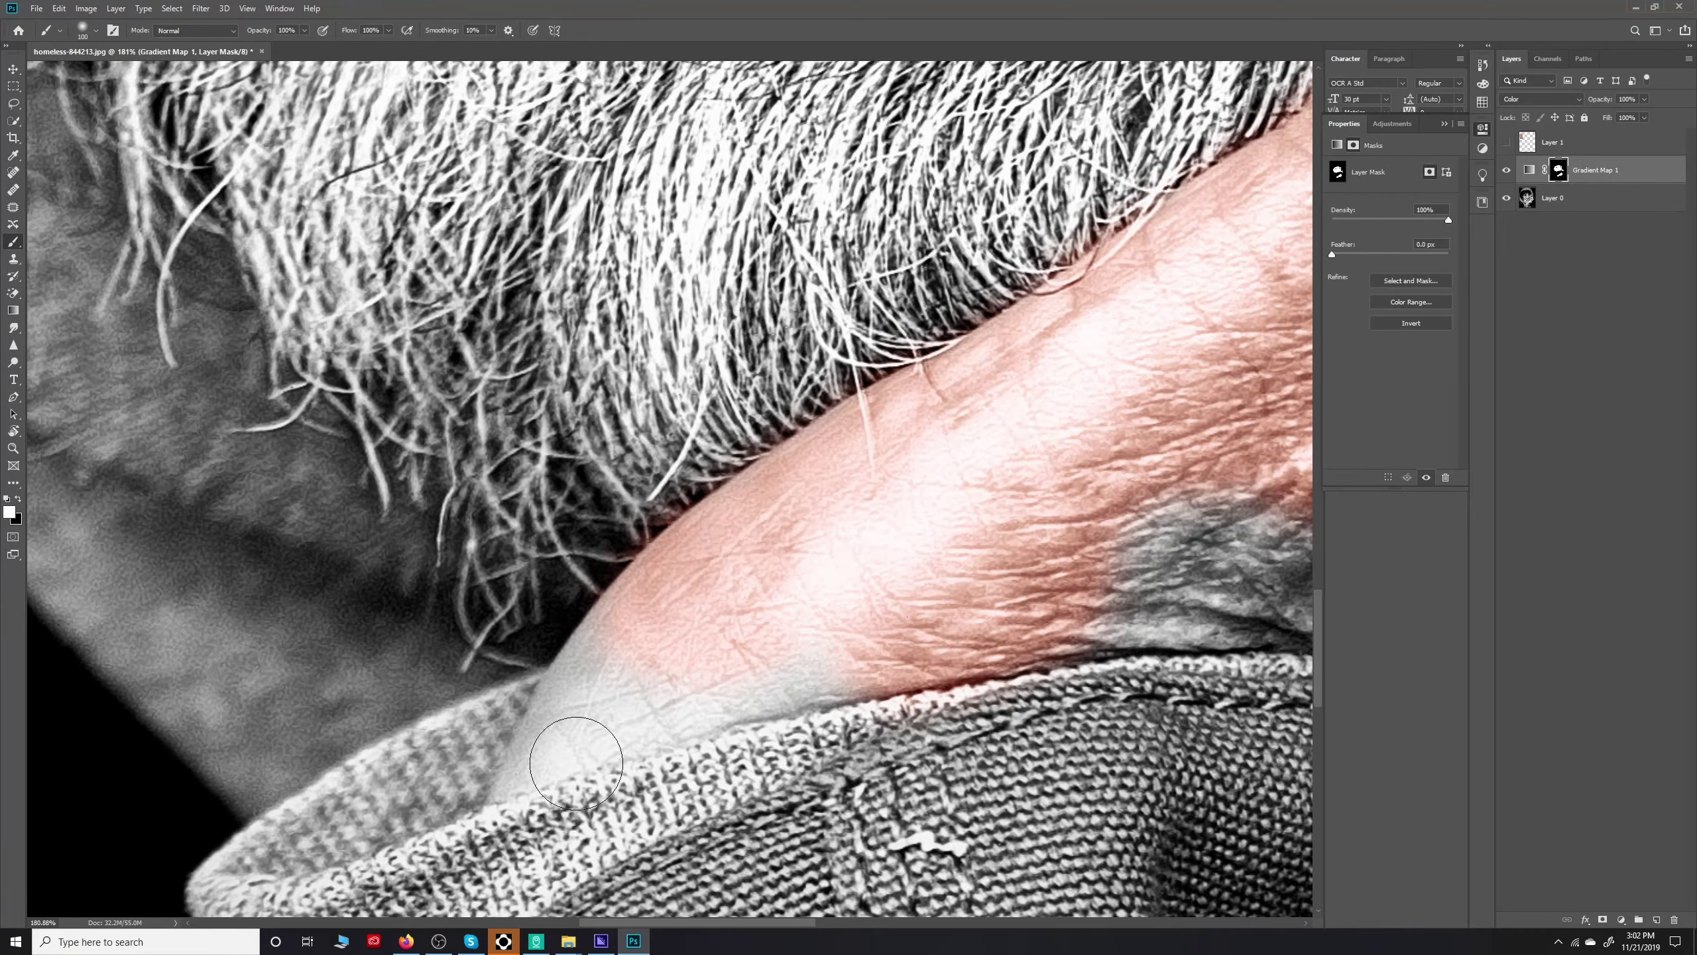
scroll(568, 750, up, 5)
key(bracketleft)
key(bracketleft)
key(bracketleft)
key(bracketleft)
key(bracketleft)
key(bracketleft)
drag(653, 585, 521, 730)
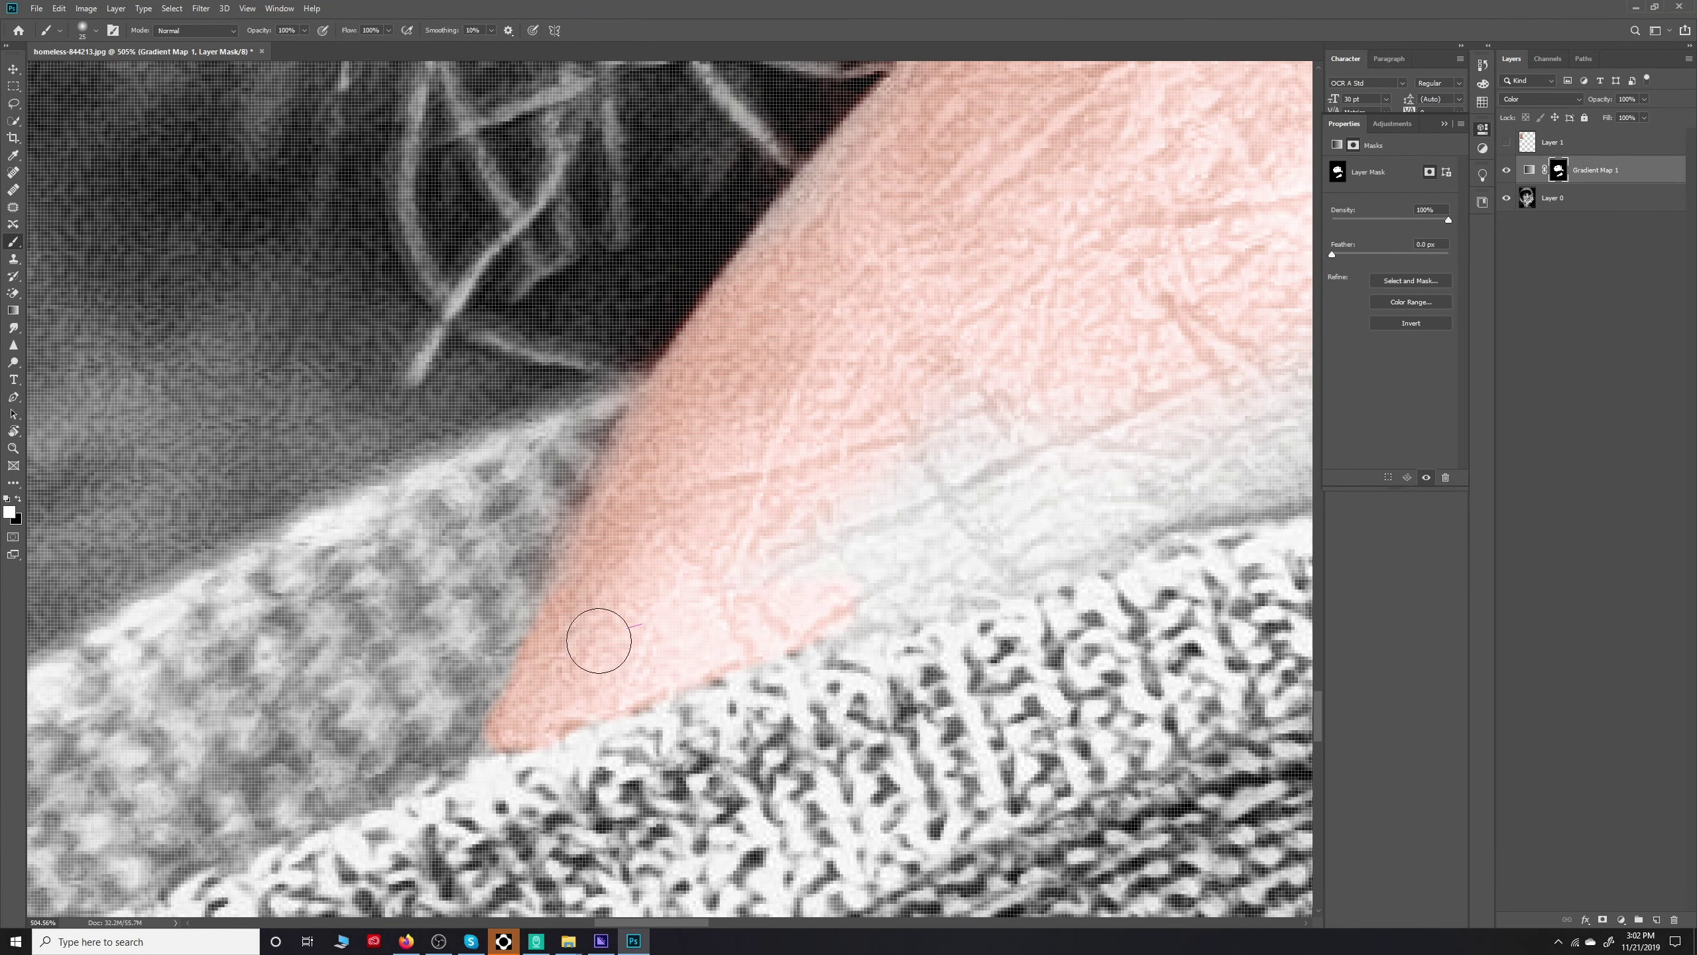
drag(1212, 493, 618, 612)
scroll(724, 382, down, 6)
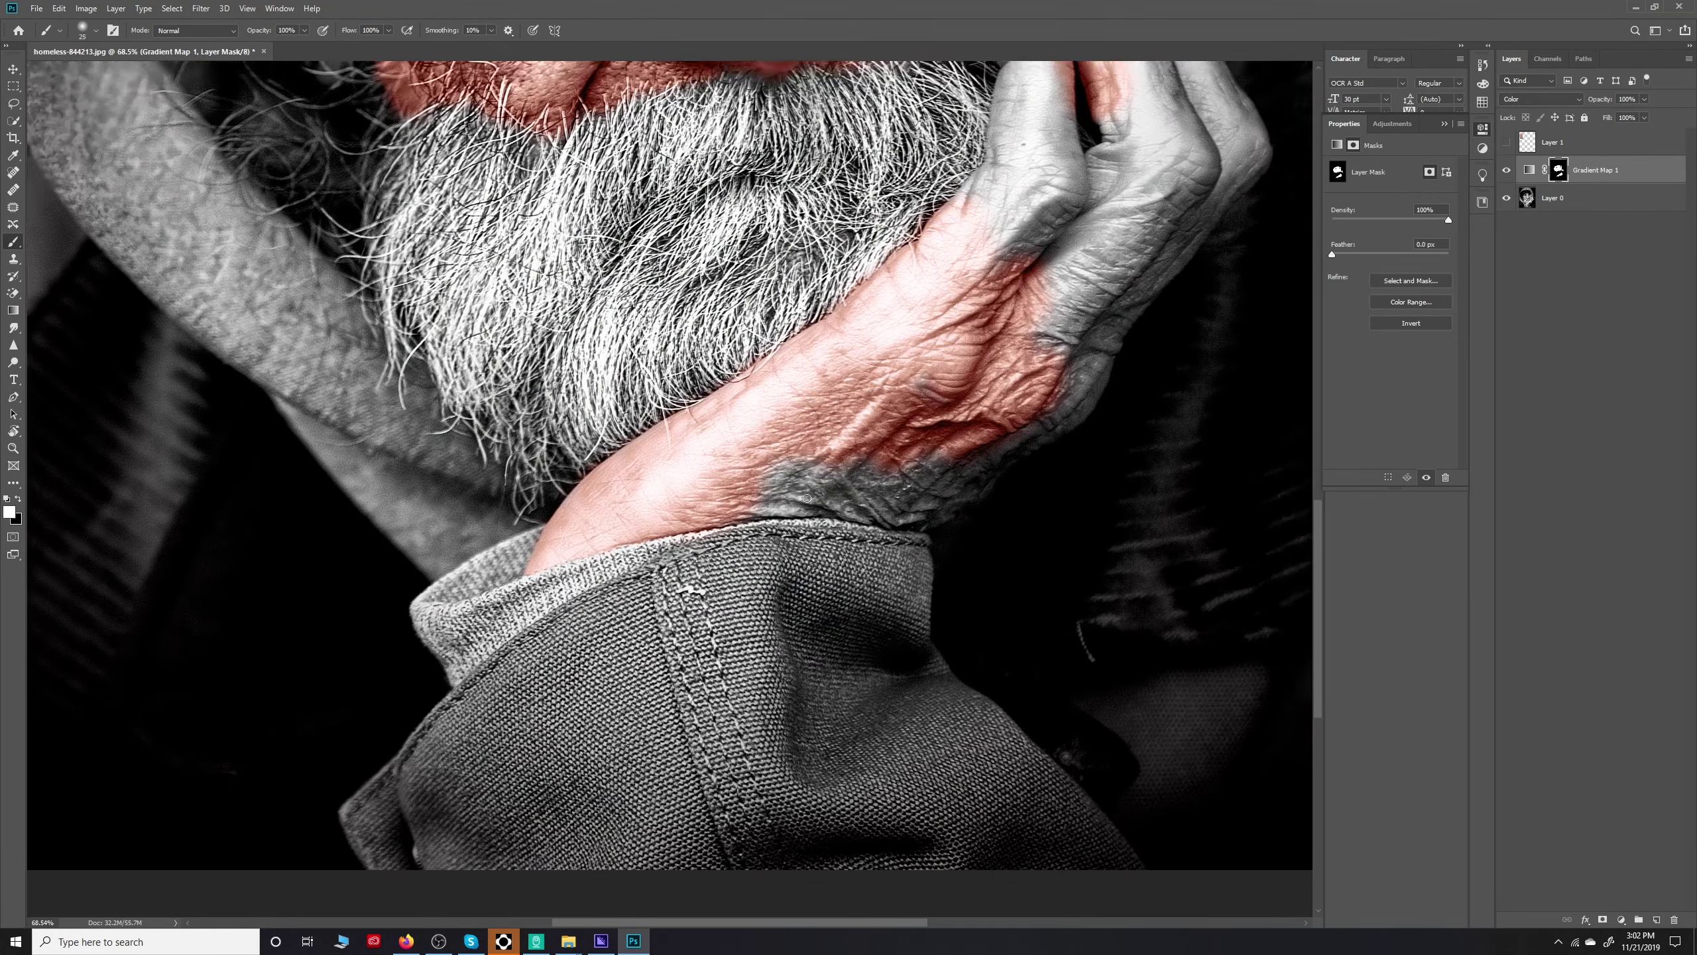
scroll(871, 493, up, 5)
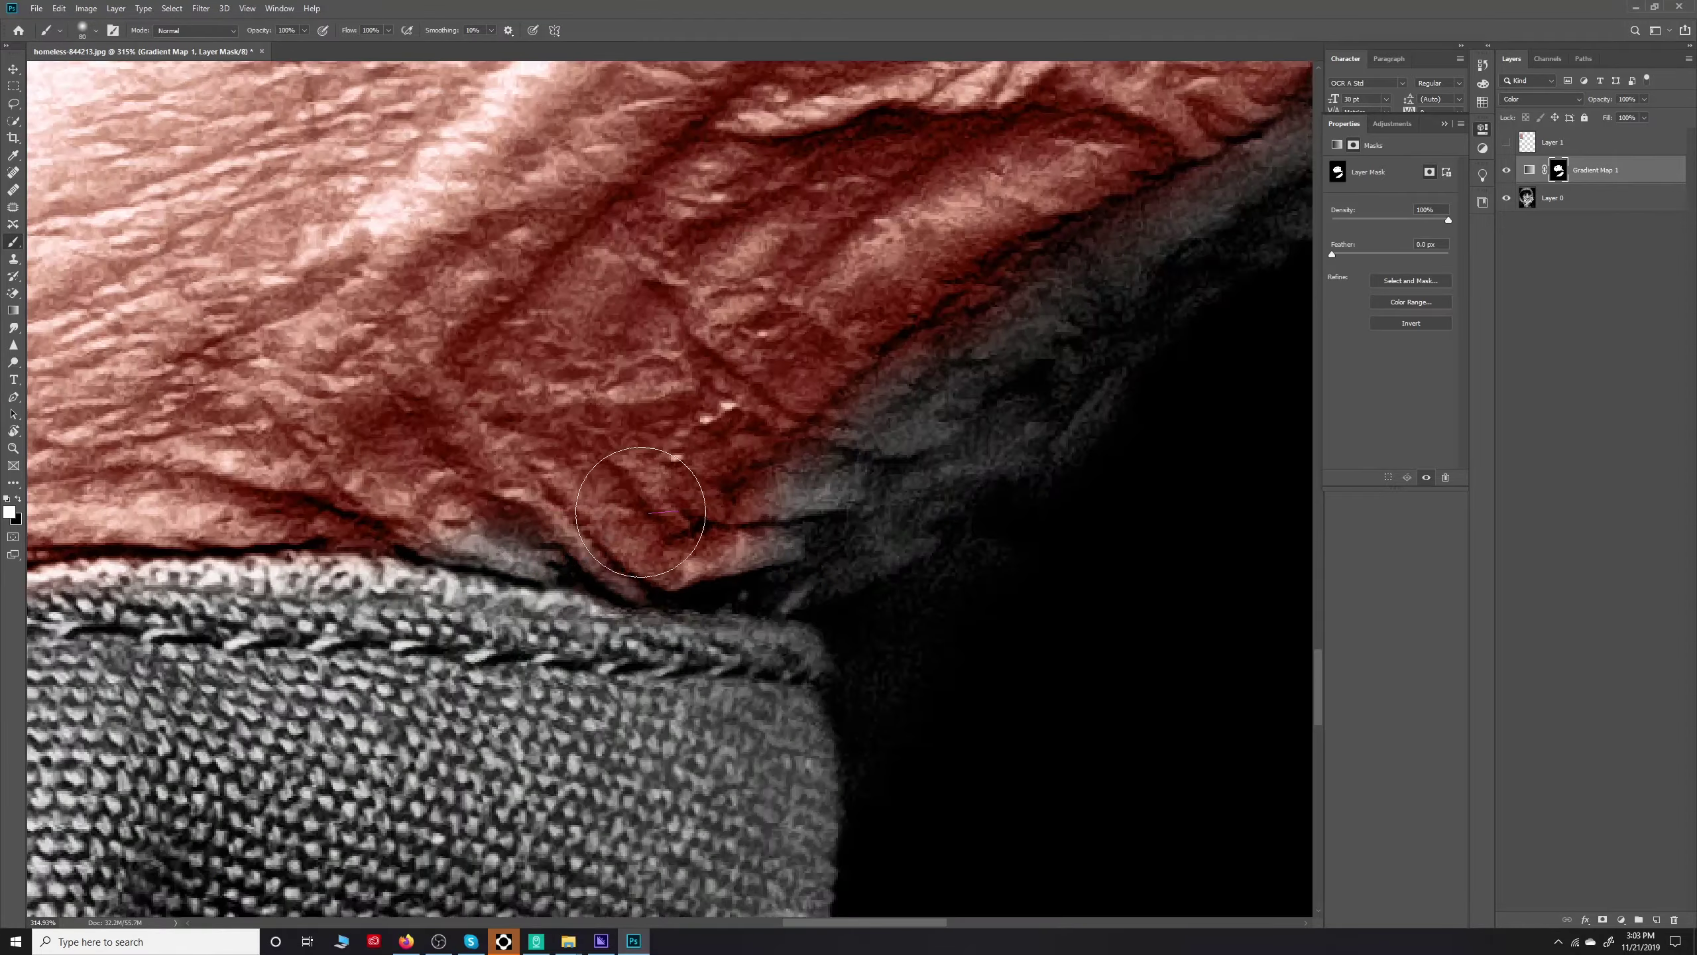
scroll(1042, 379, down, 7)
scroll(776, 435, up, 5)
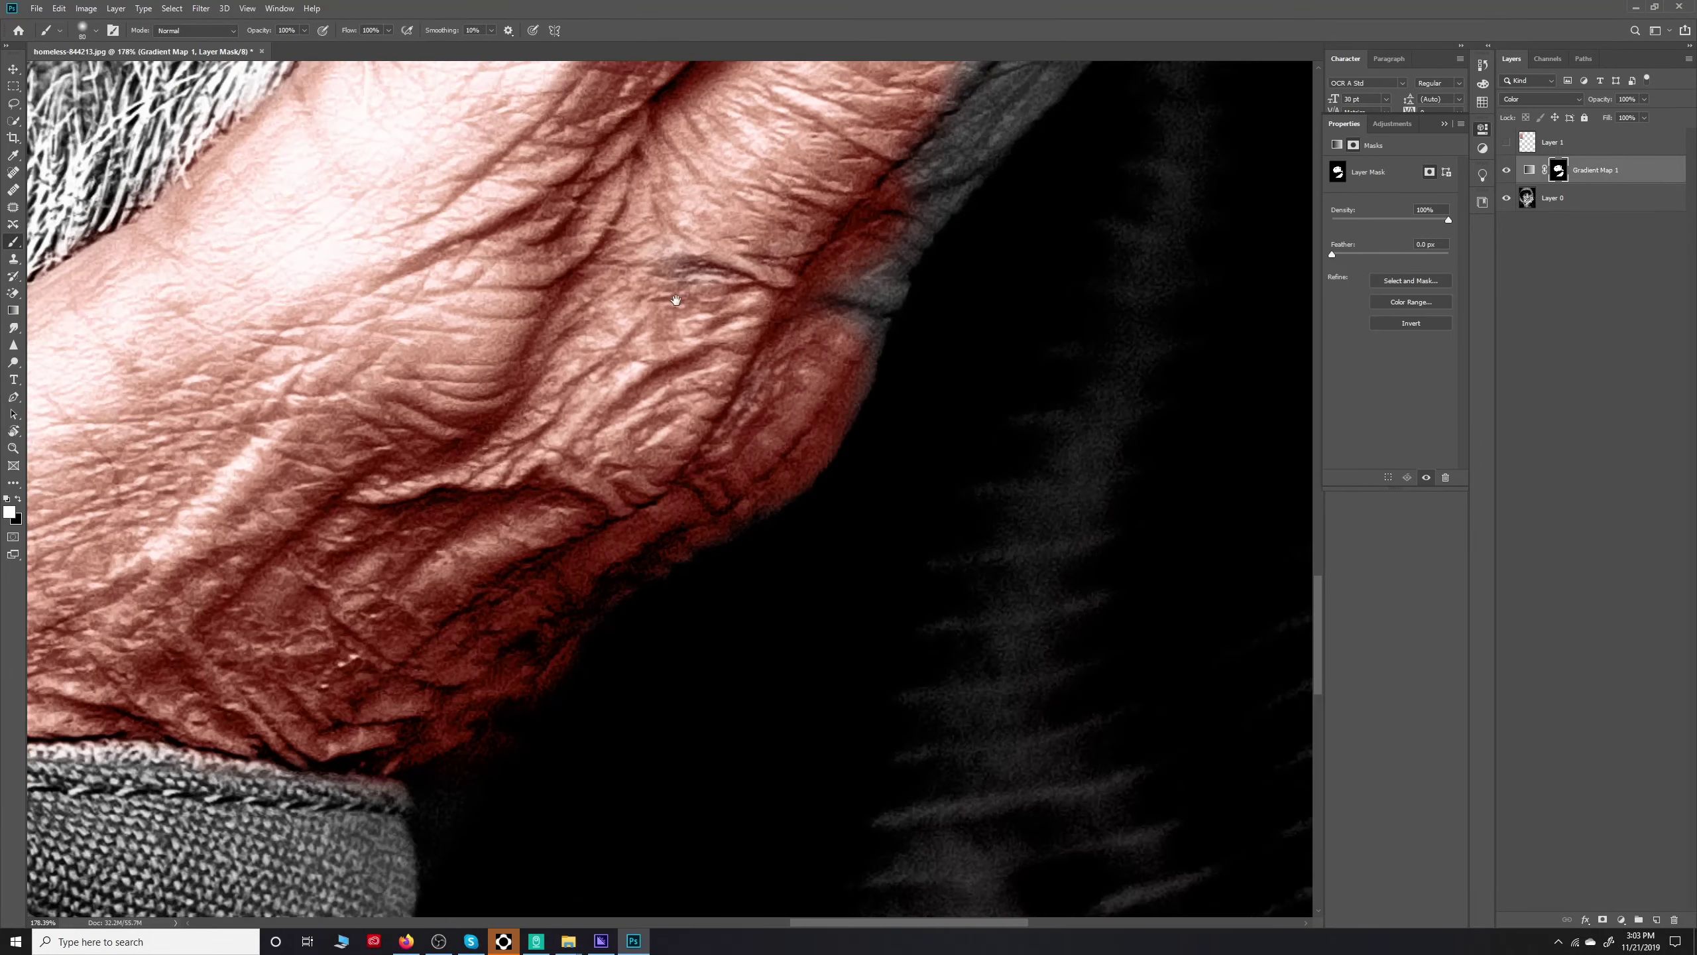
scroll(682, 272, down, 1)
scroll(776, 474, up, 1)
drag(441, 474, 706, 373)
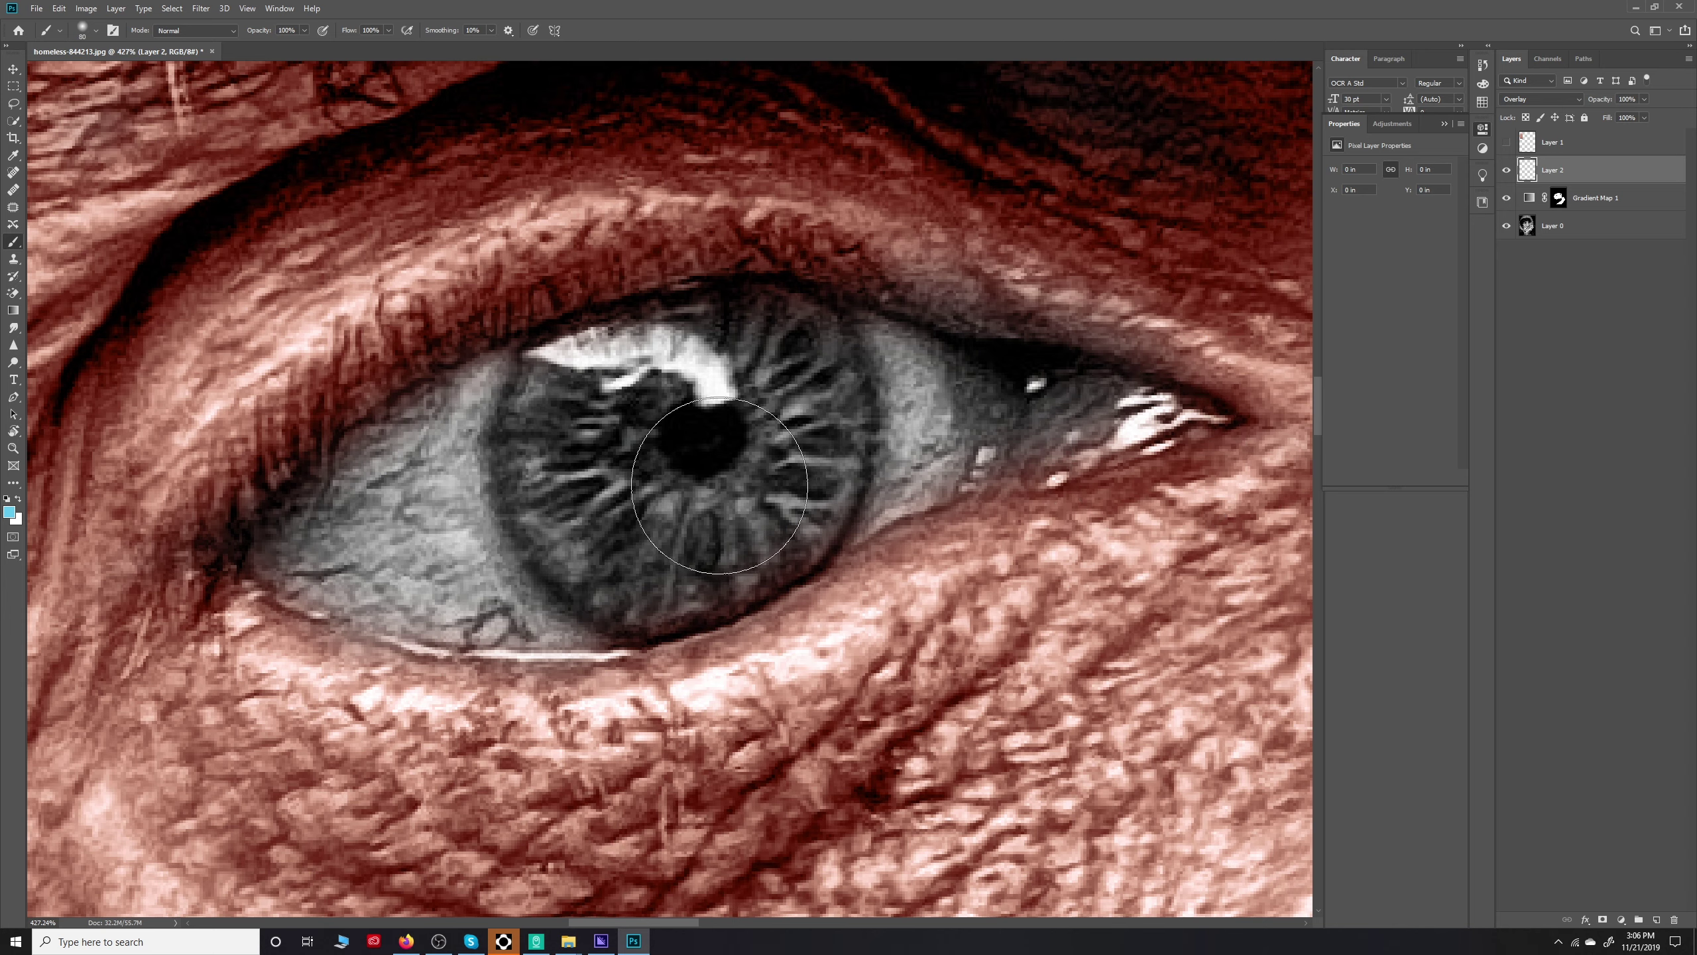
Paint the irises teal on a new Overlay layer with the reference eye photo hidden
mouse_move(574, 495)
mouse_down()
mouse_move(748, 321)
mouse_move(727, 544)
mouse_up()
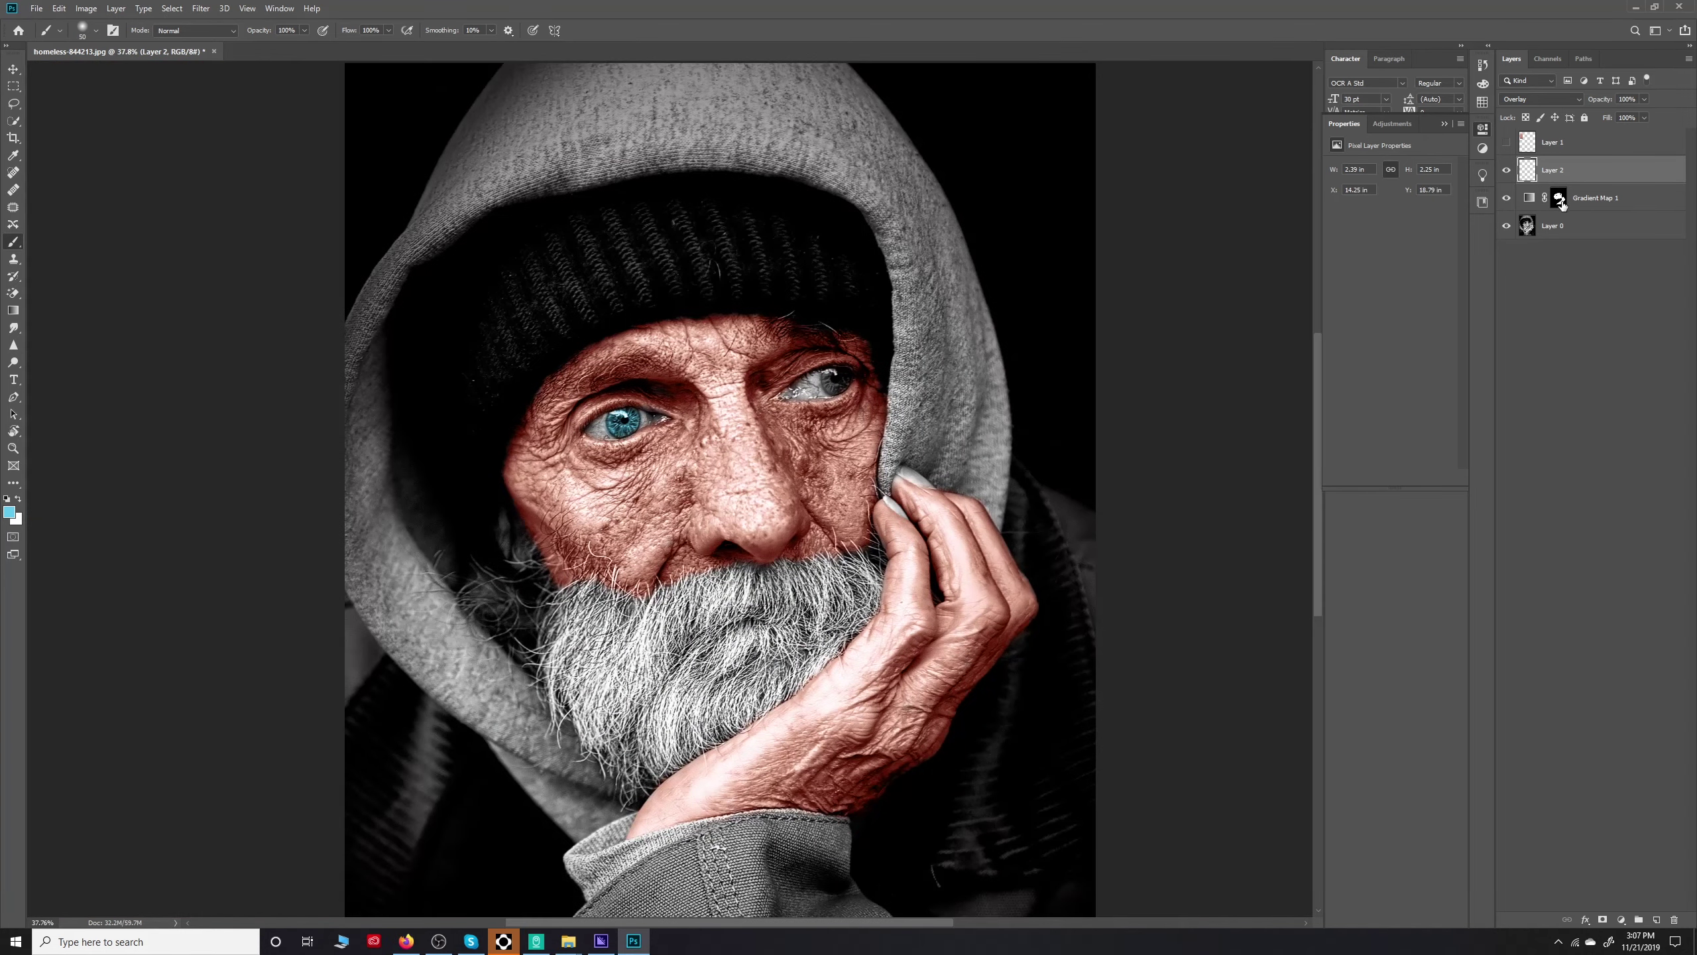
click(1658, 920)
click(1540, 99)
click(1537, 241)
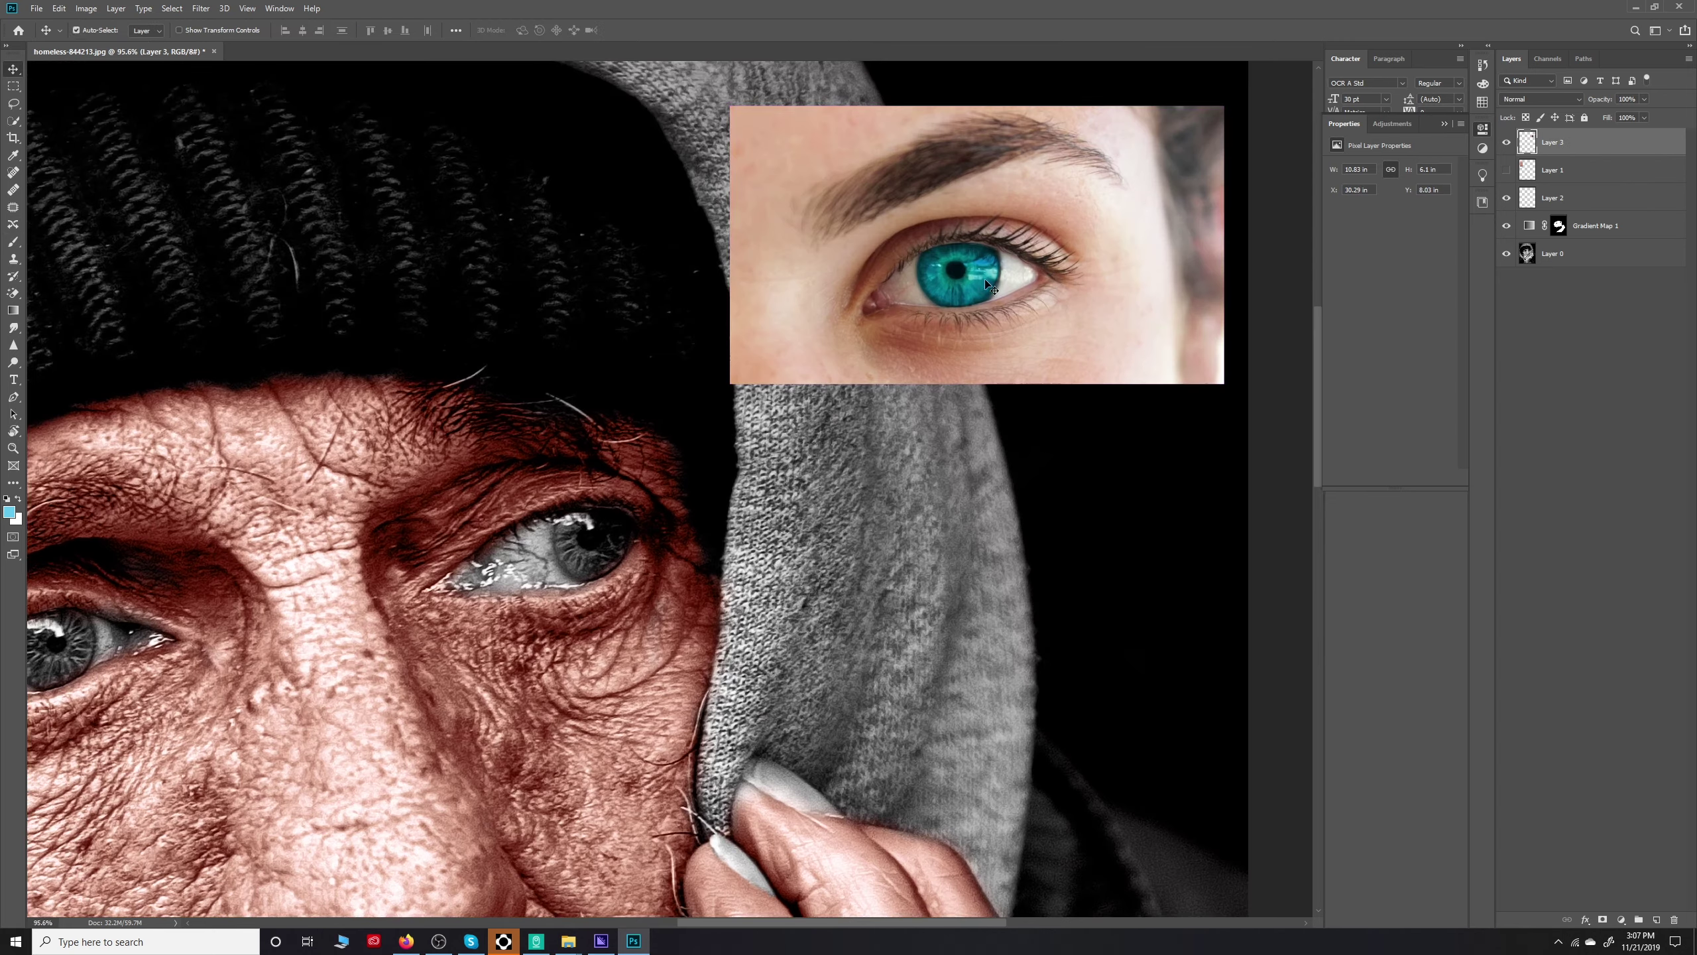
click(1506, 142)
click(1552, 198)
scroll(582, 541, up, 5)
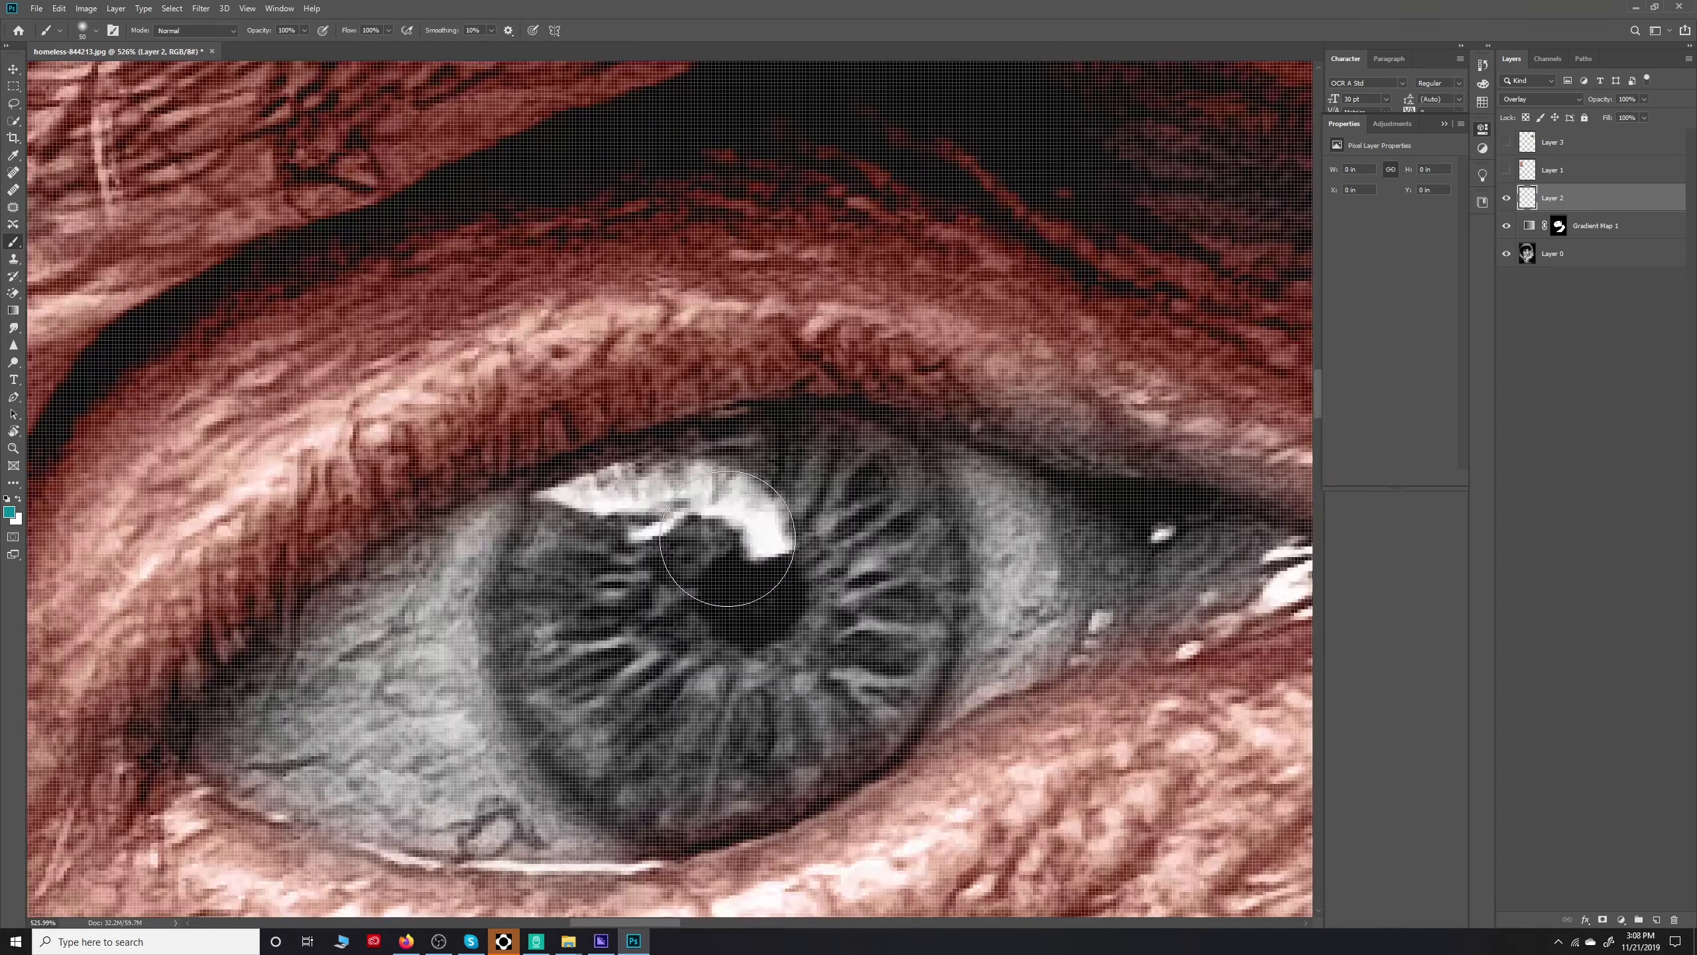
drag(641, 602, 843, 589)
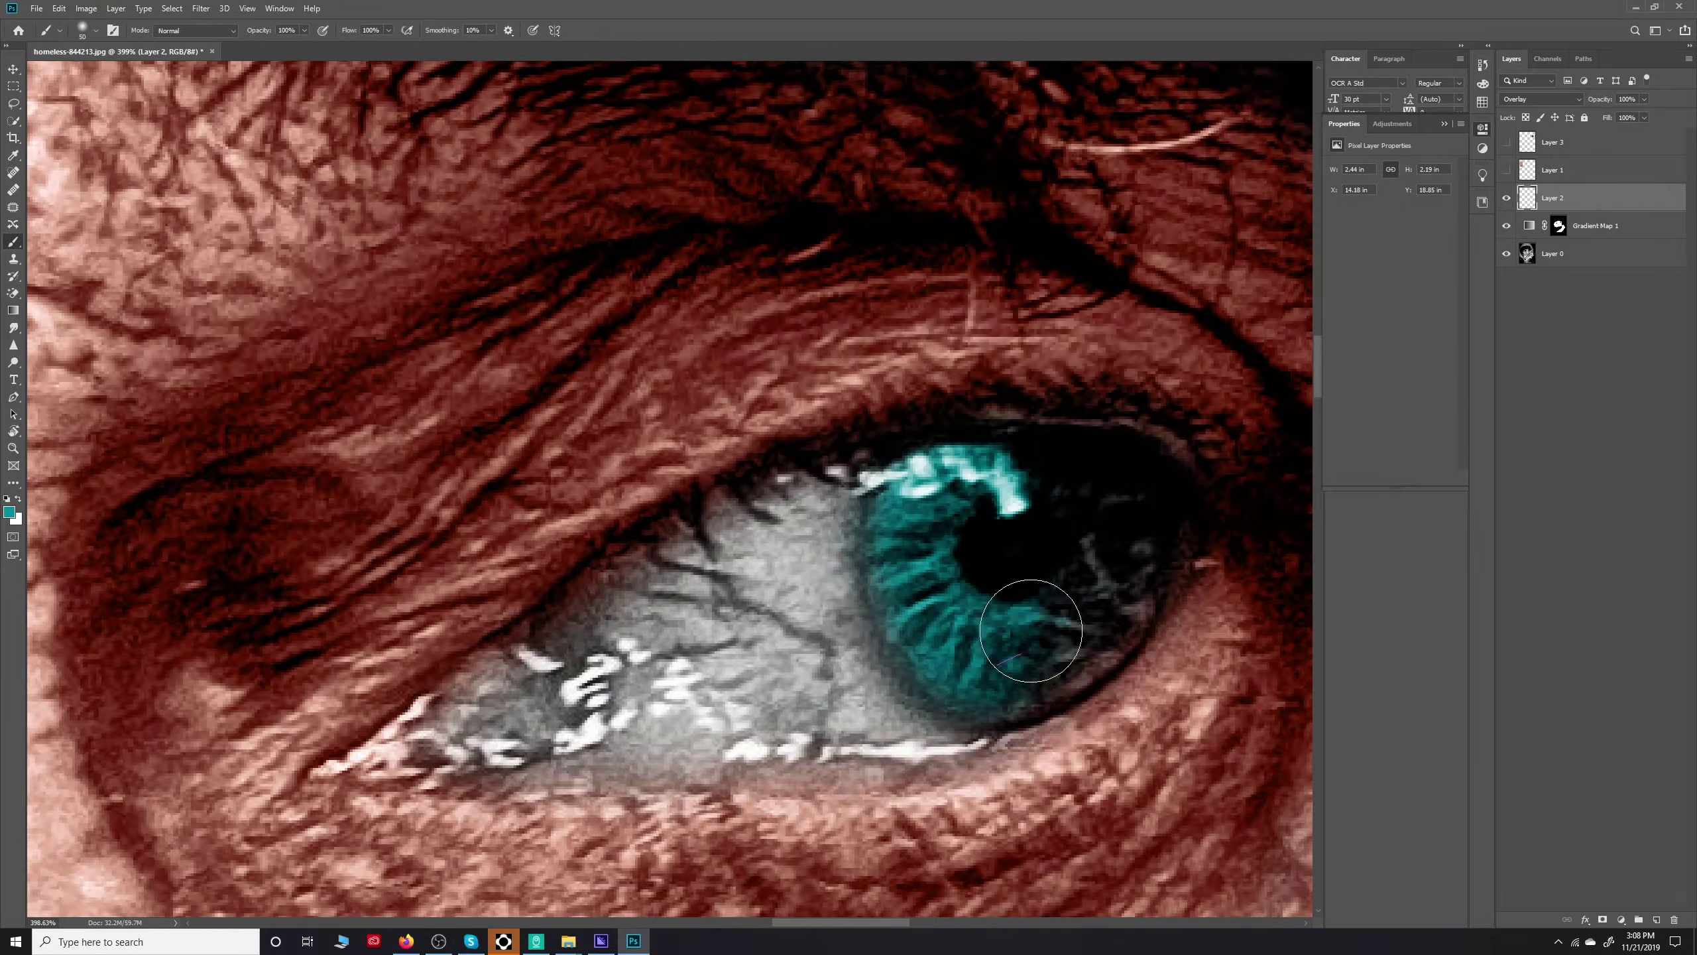
scroll(594, 403, up, 5)
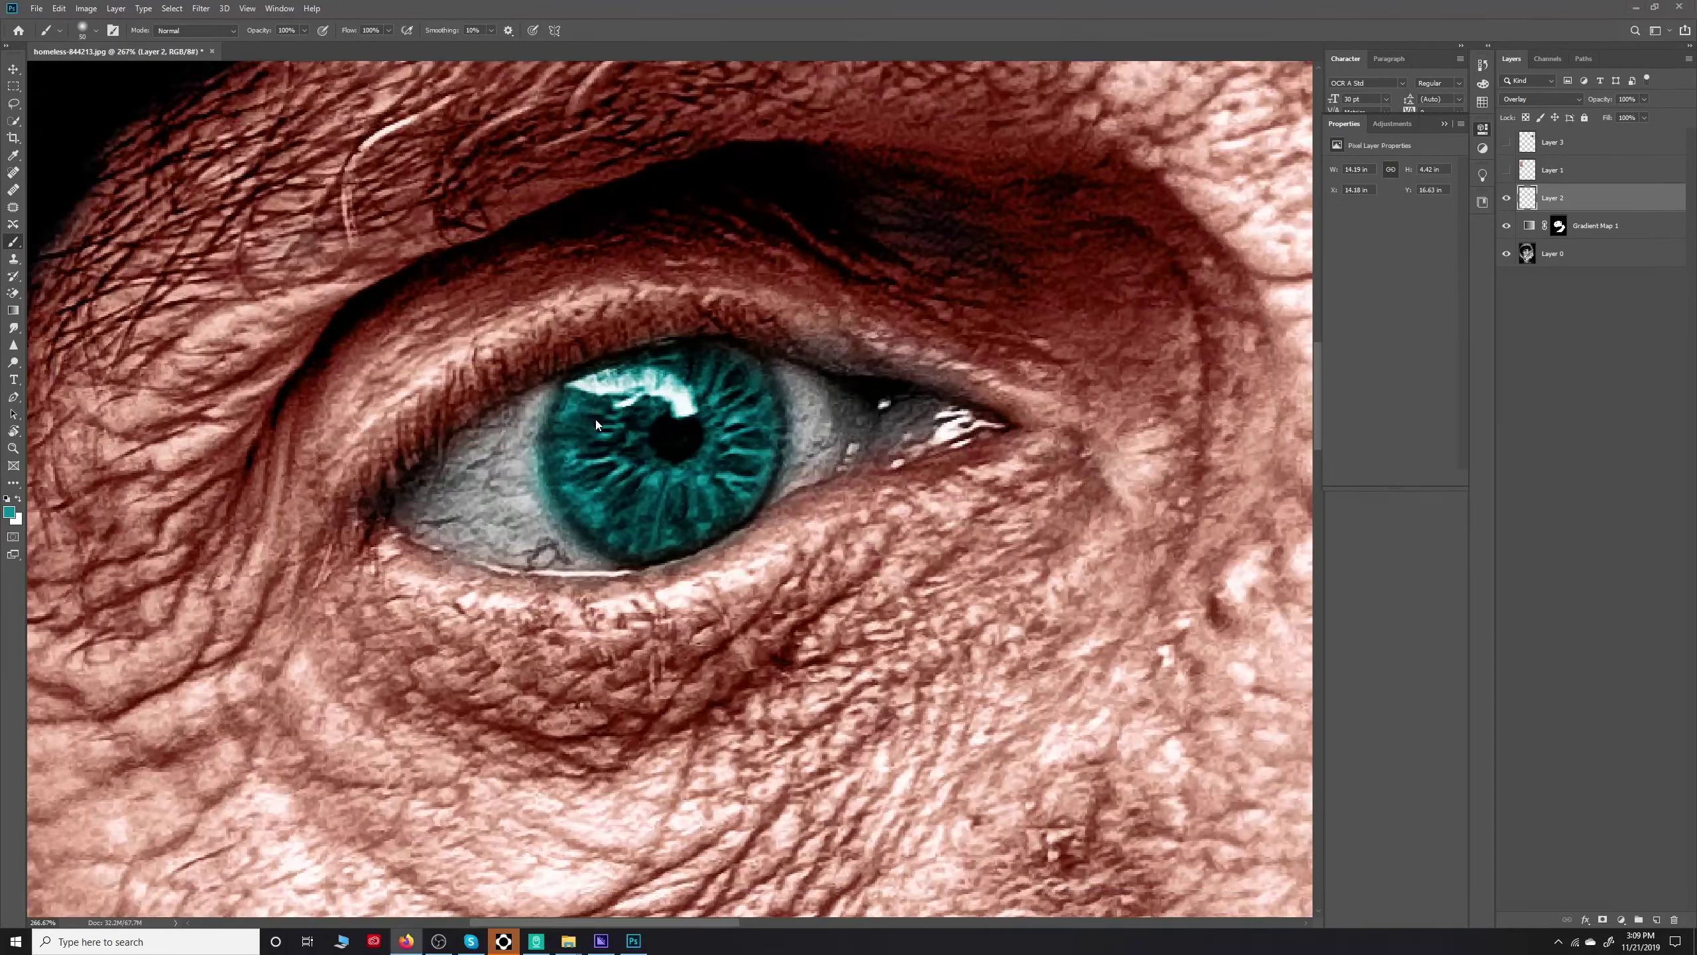
scroll(593, 403, up, 3)
Erase teal spill outside the irises with a soft eraser brush
key(e)
right_click(515, 331)
click(515, 331)
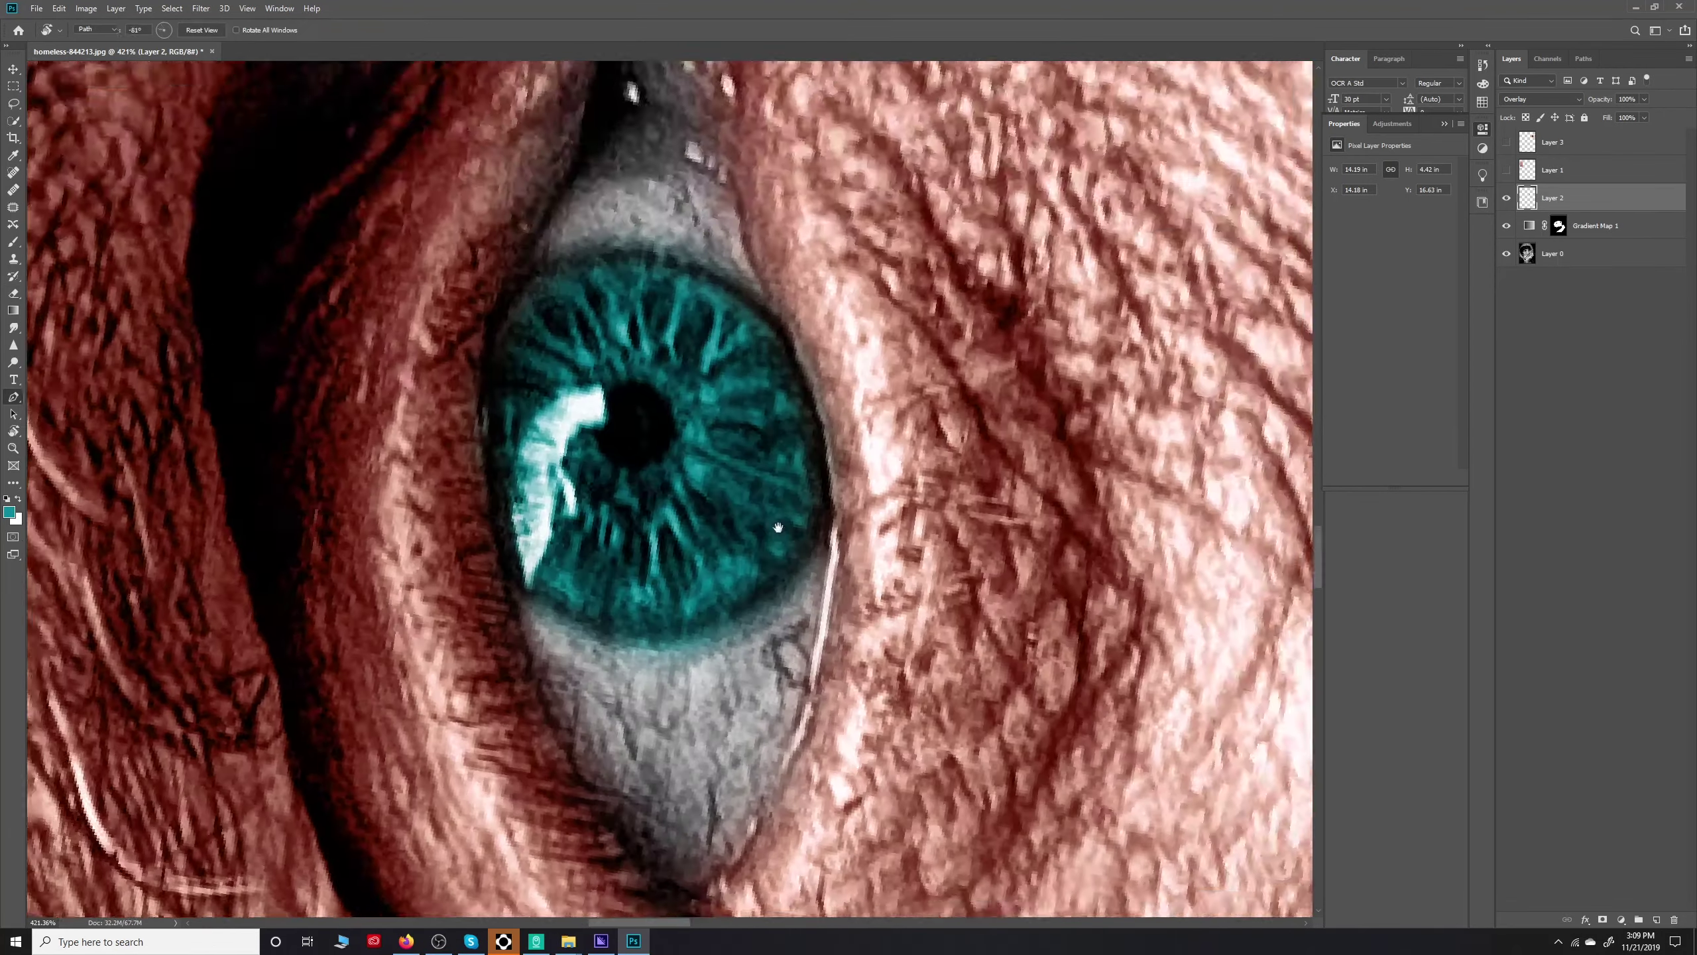
drag(809, 581, 922, 429)
drag(930, 81, 921, 330)
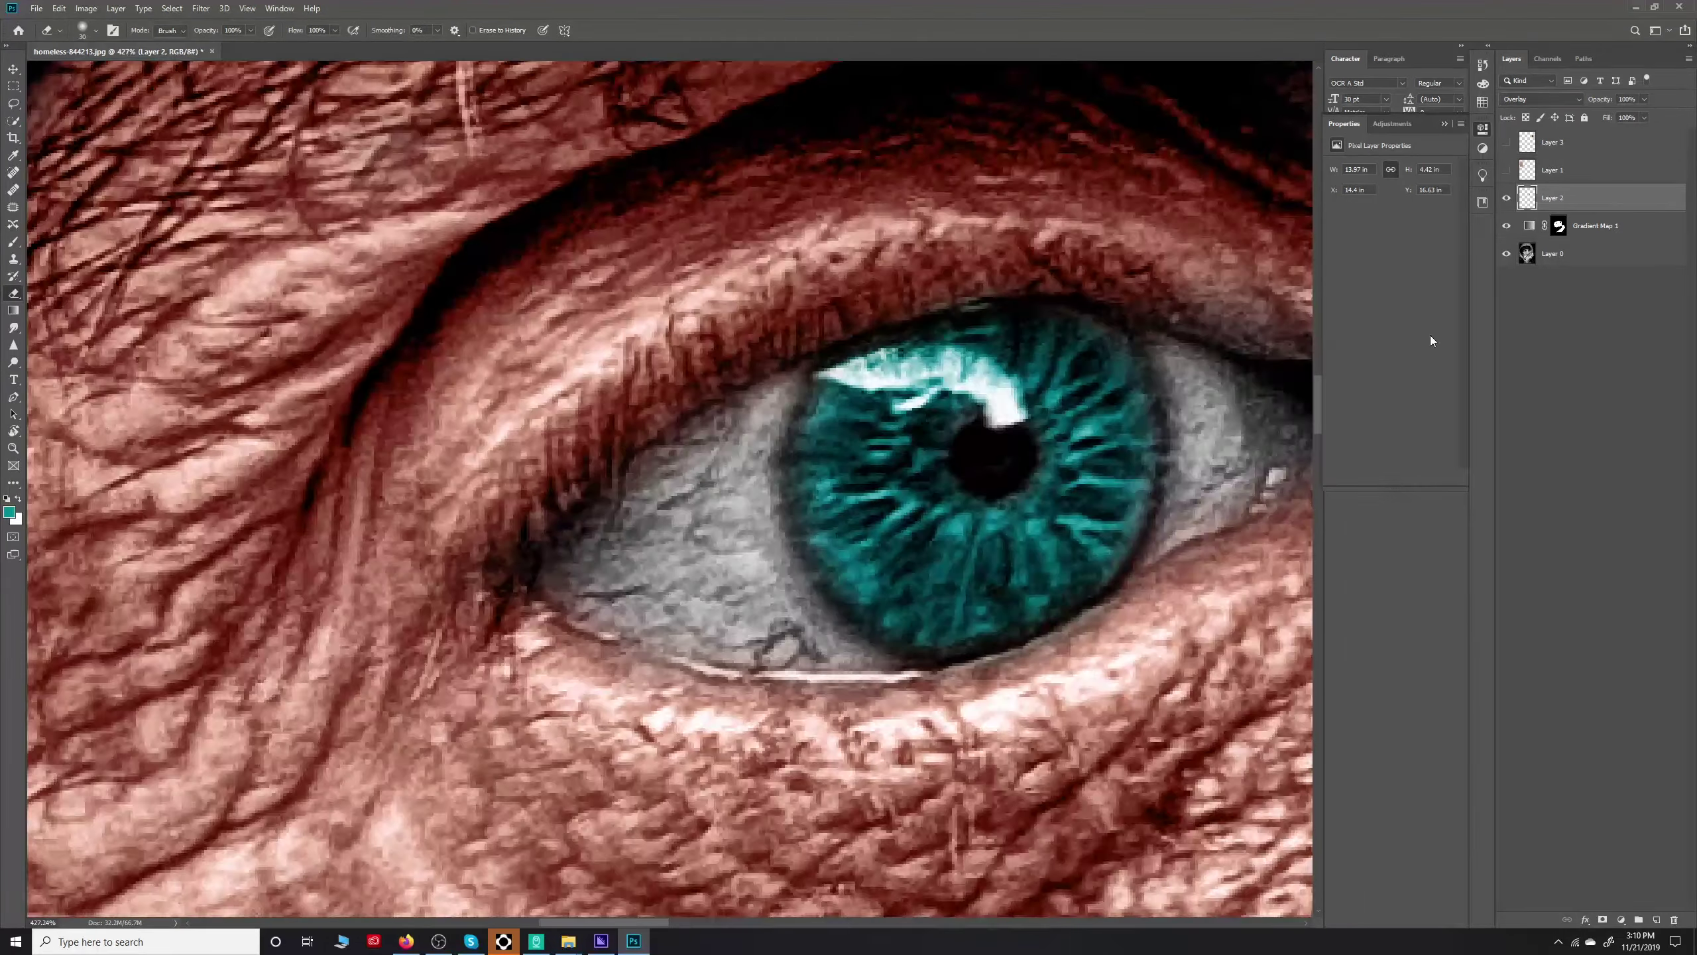
Create a new empty layer set to Overlay blending
key(ctrl+shift+alt+n)
click(1540, 99)
click(1537, 227)
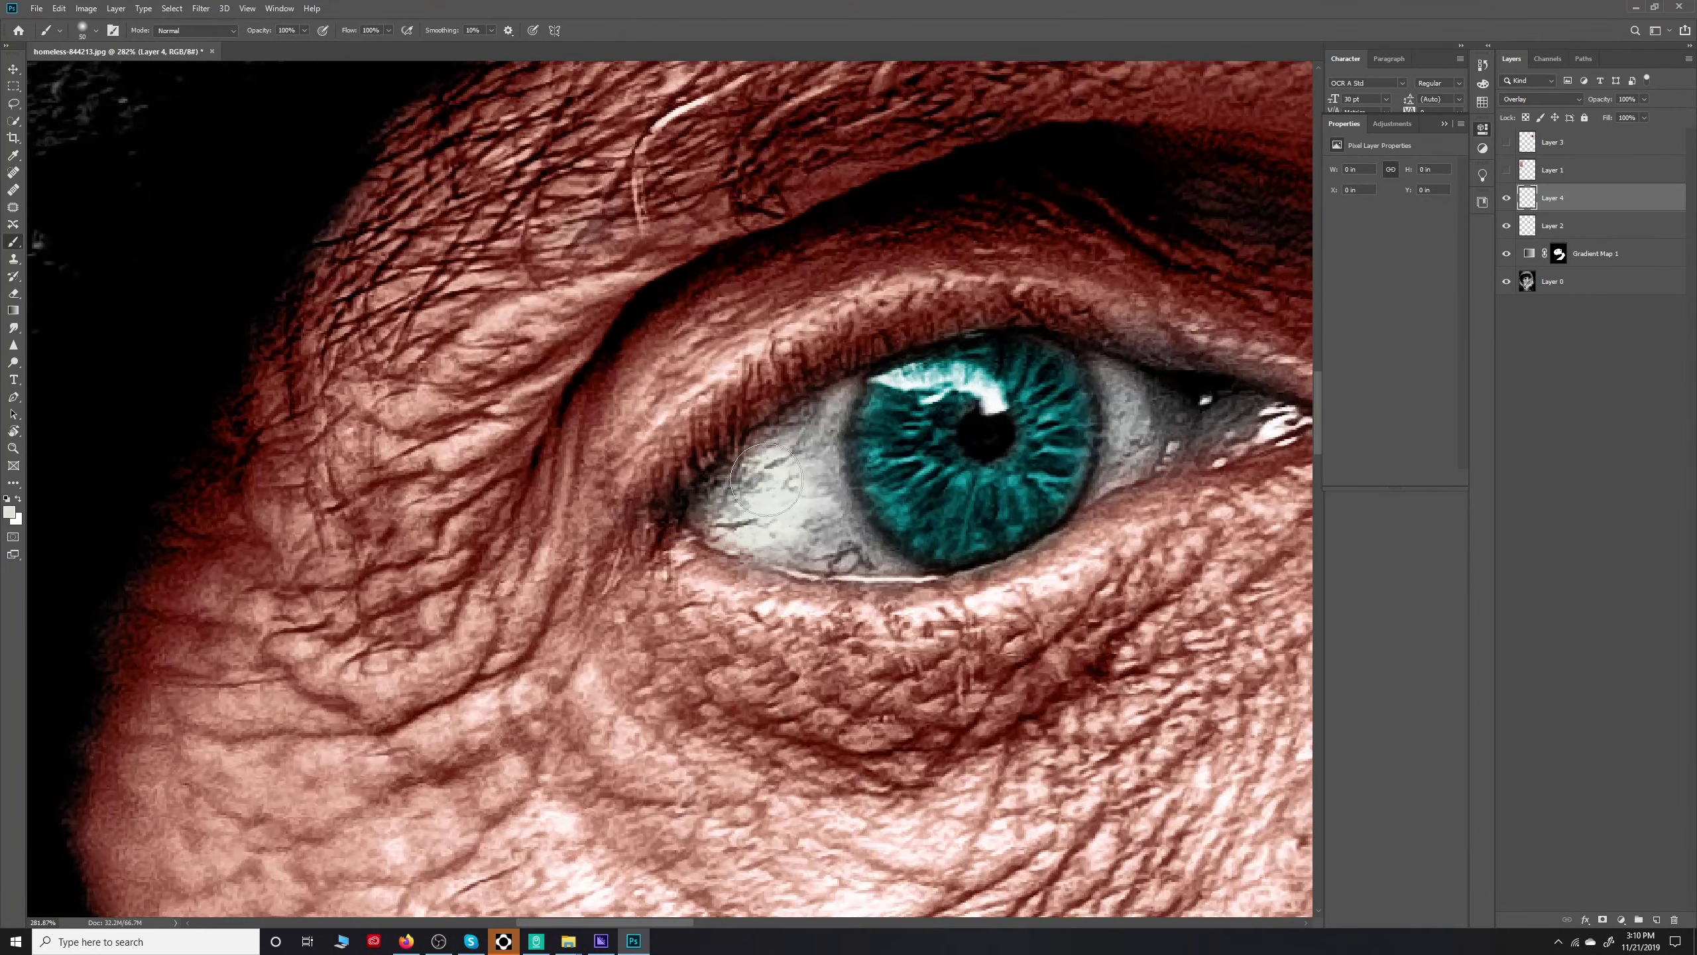
Paint white over both eye whites on Layer 4, then target its mask for cleanup
drag(708, 508, 868, 401)
drag(1083, 374, 1203, 462)
key(ctrl+0)
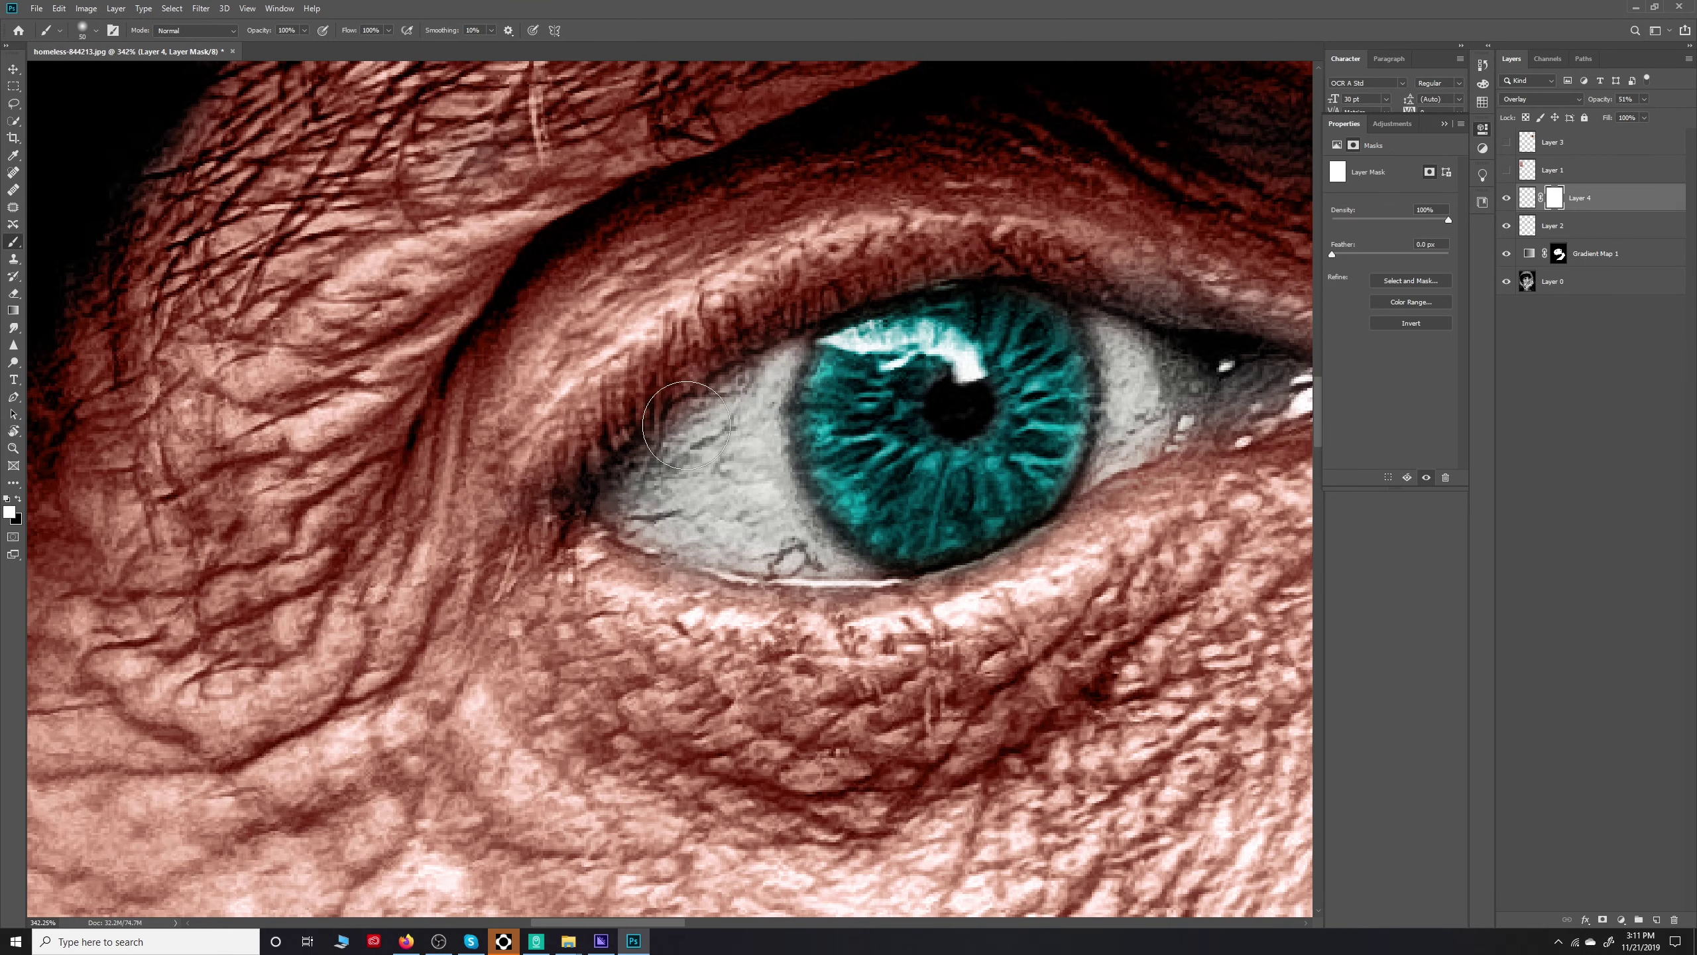
key(x)
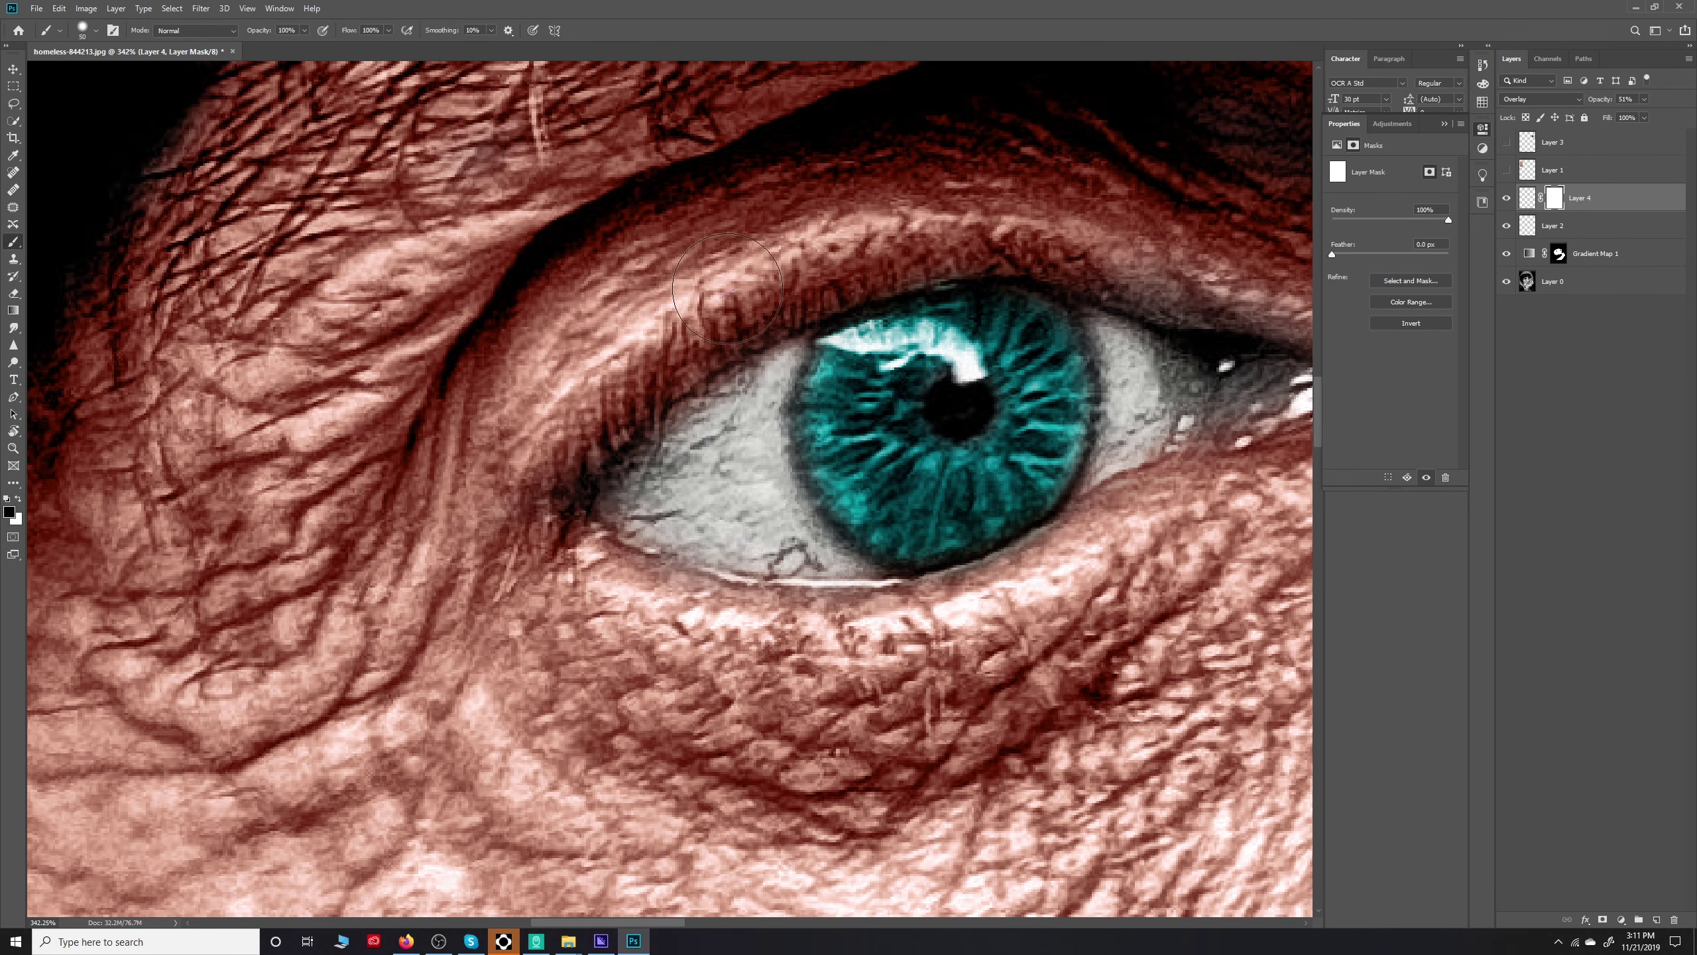
scroll(740, 637, right, 3)
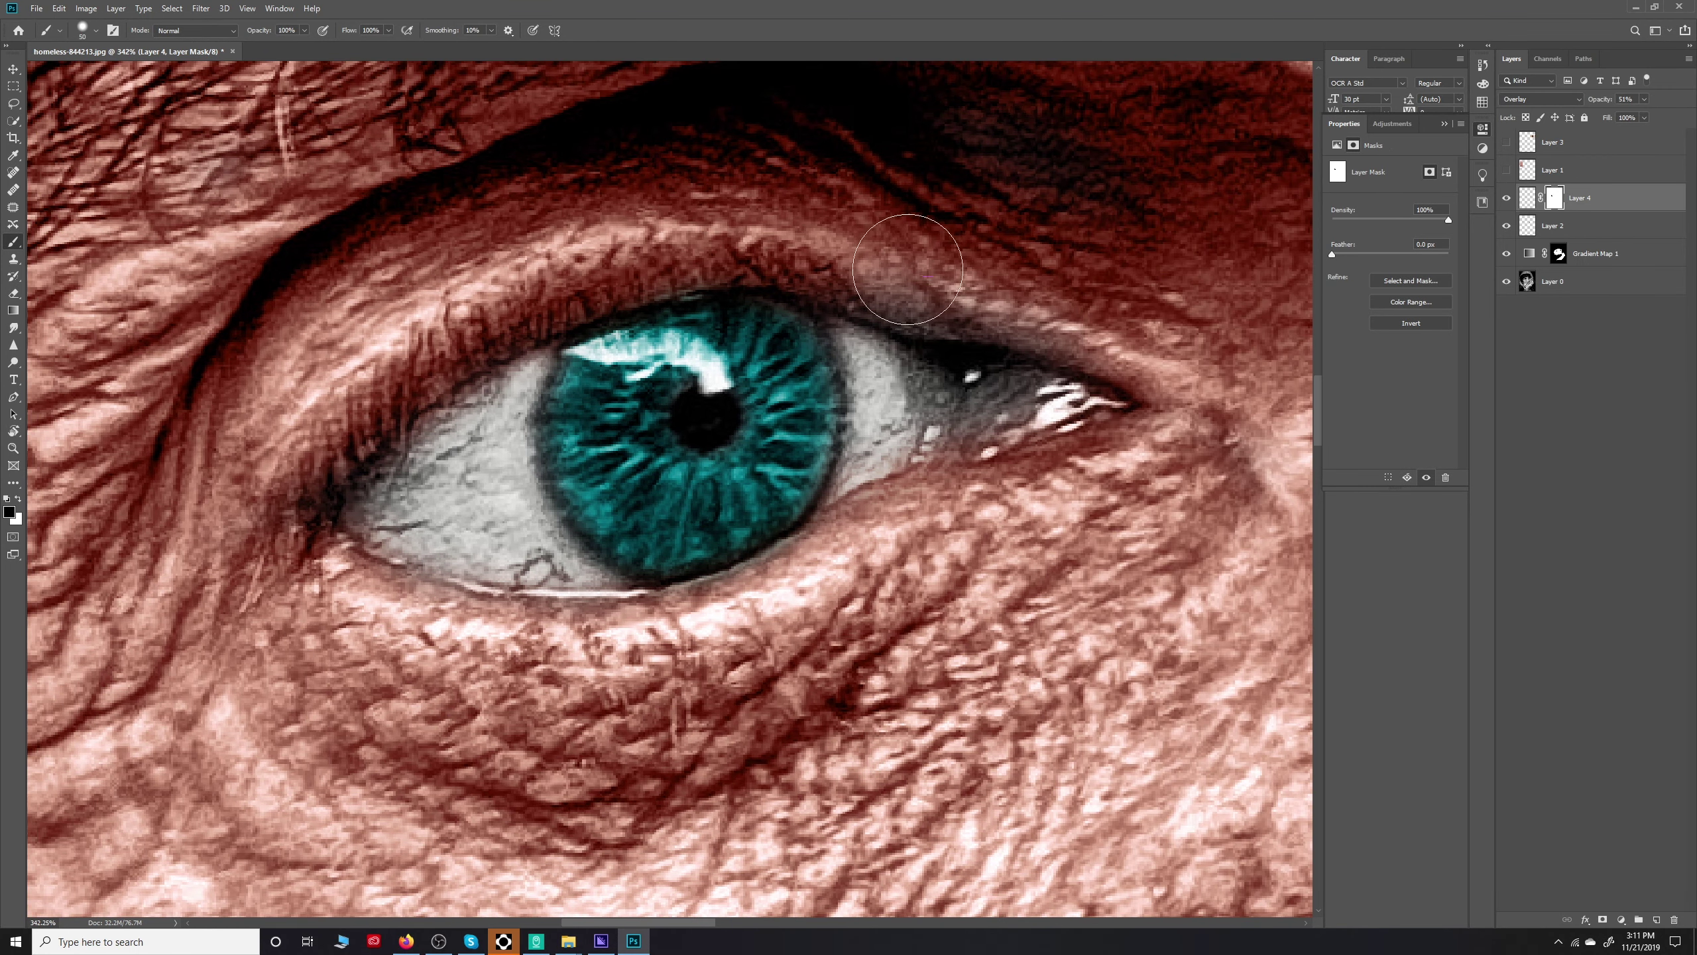
key(ctrl+0)
scroll(847, 579, up, 5)
key(ctrl+2)
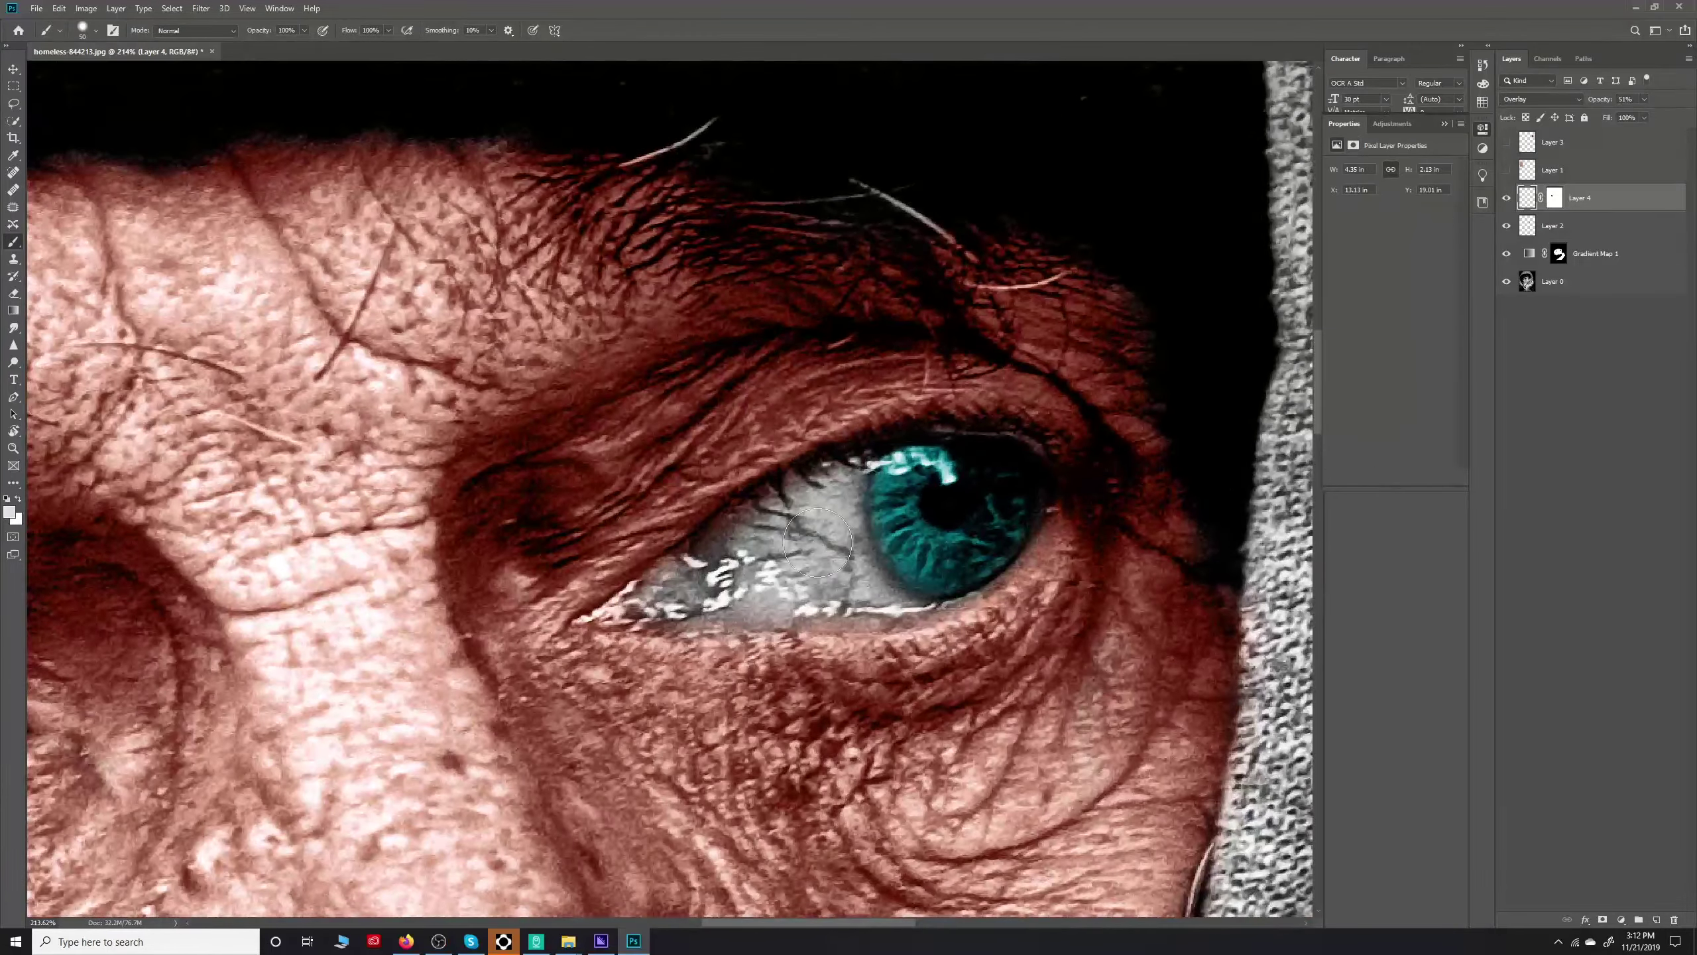
key(ctrl+backslash)
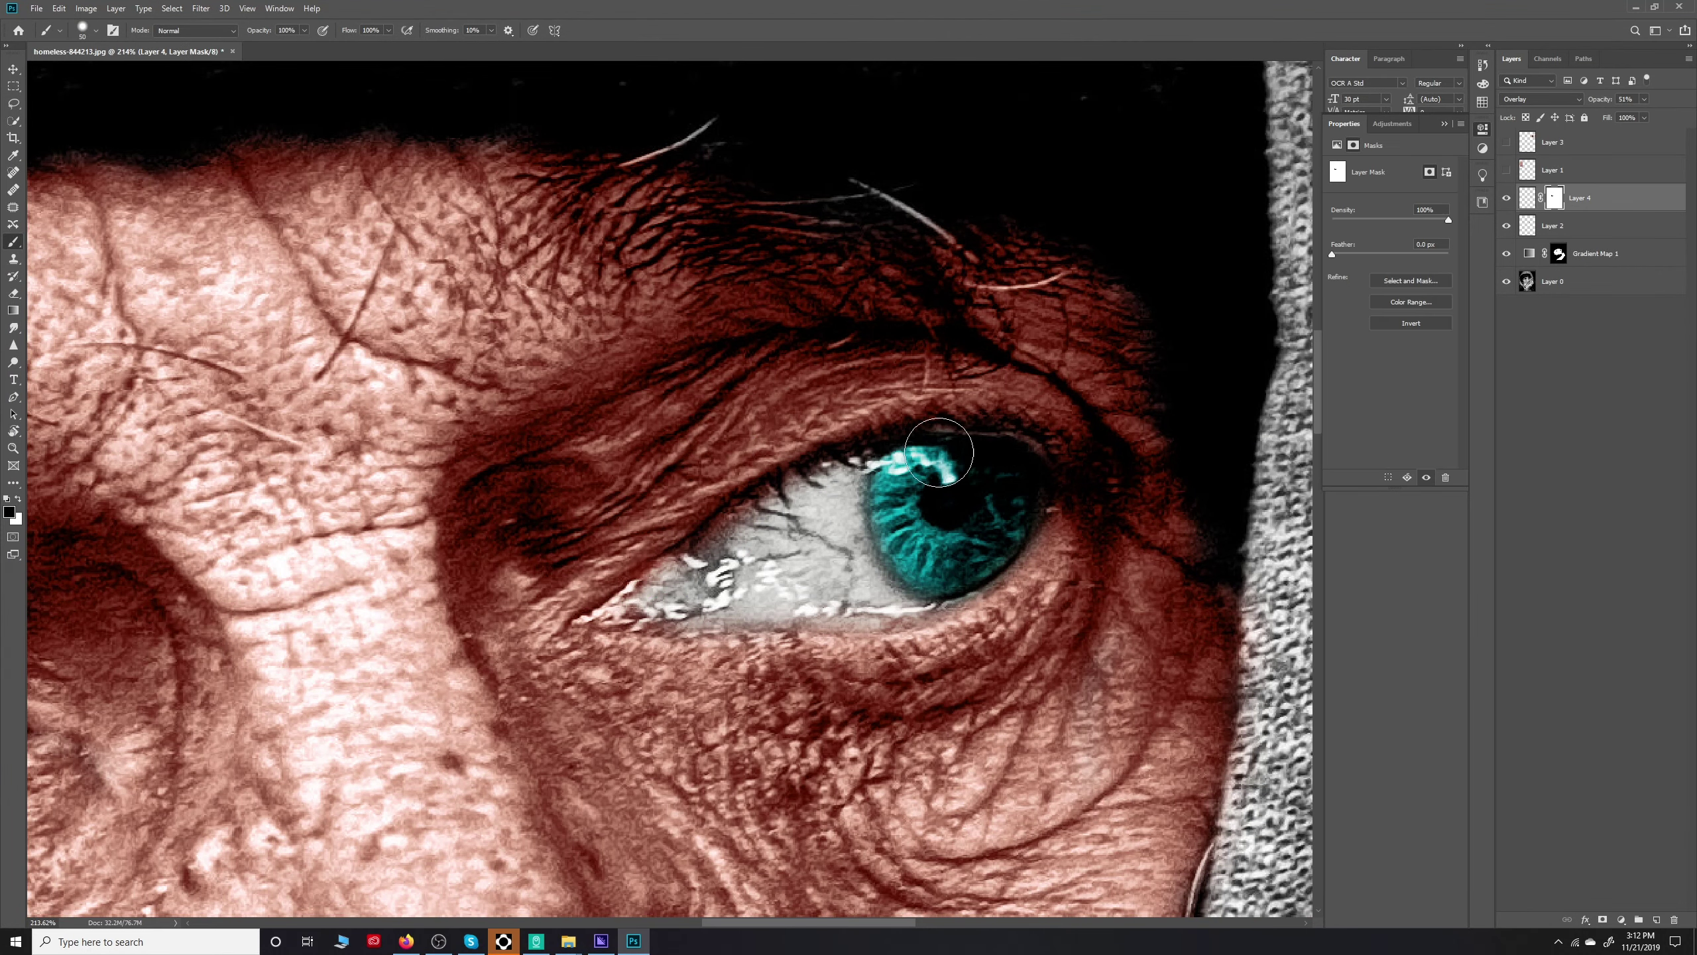
key(x)
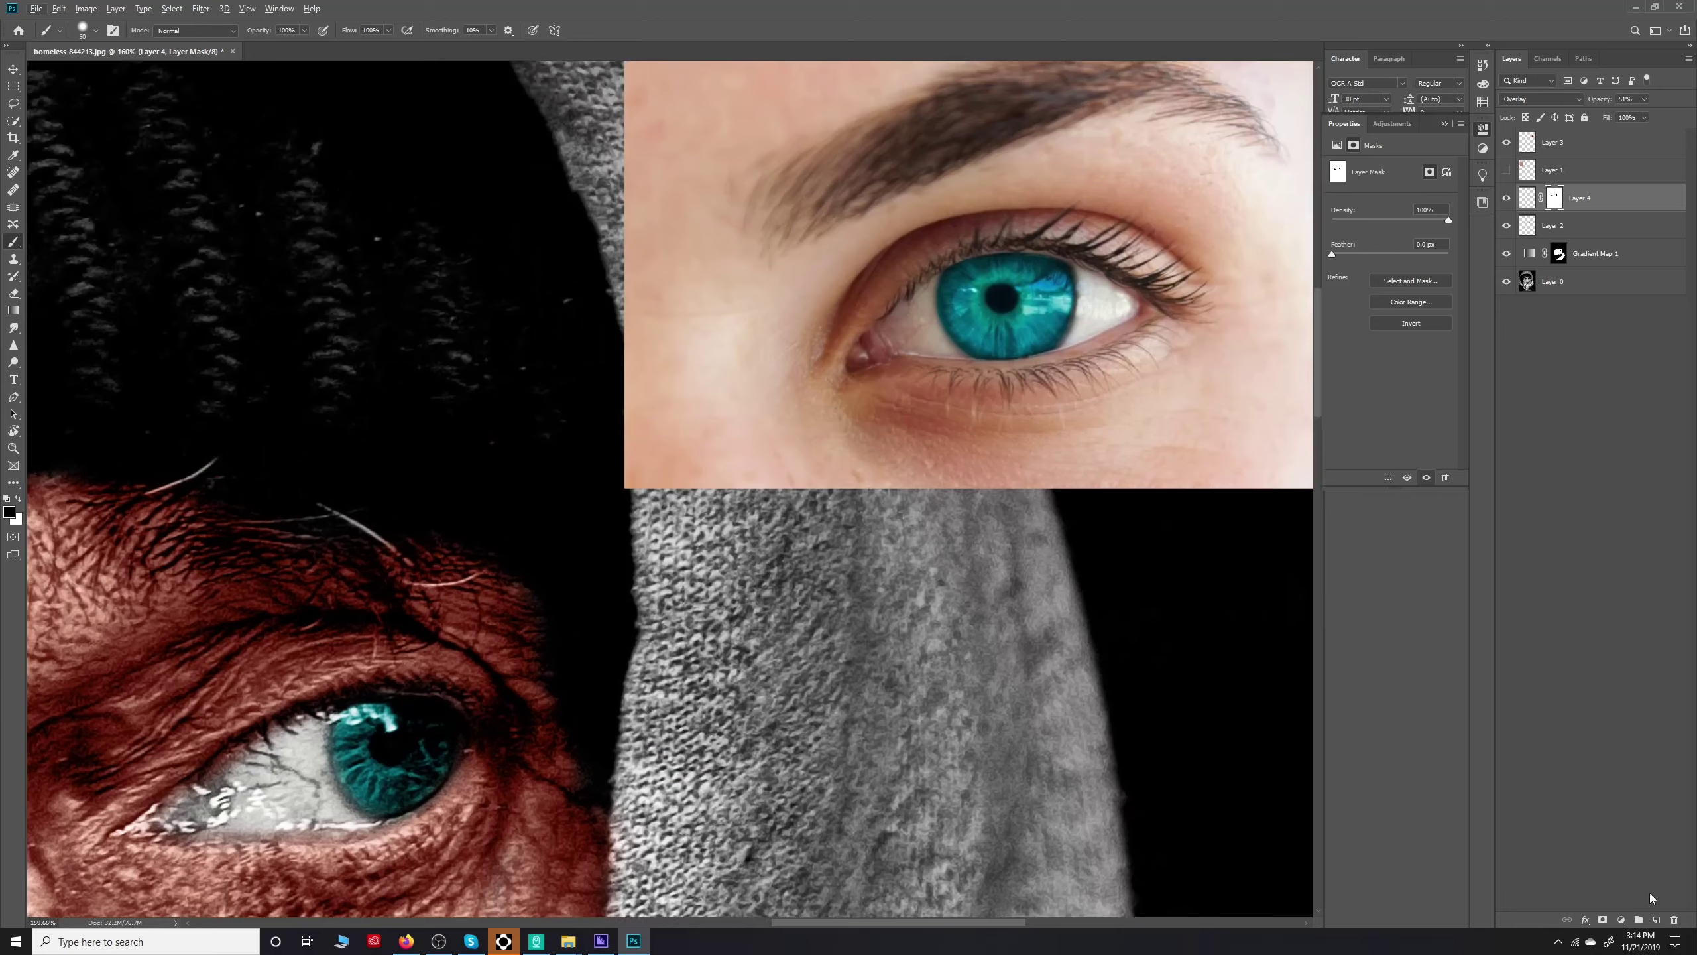
On a new layer, paint red at the inner eye corner with a small brush
click(1657, 921)
key(x)
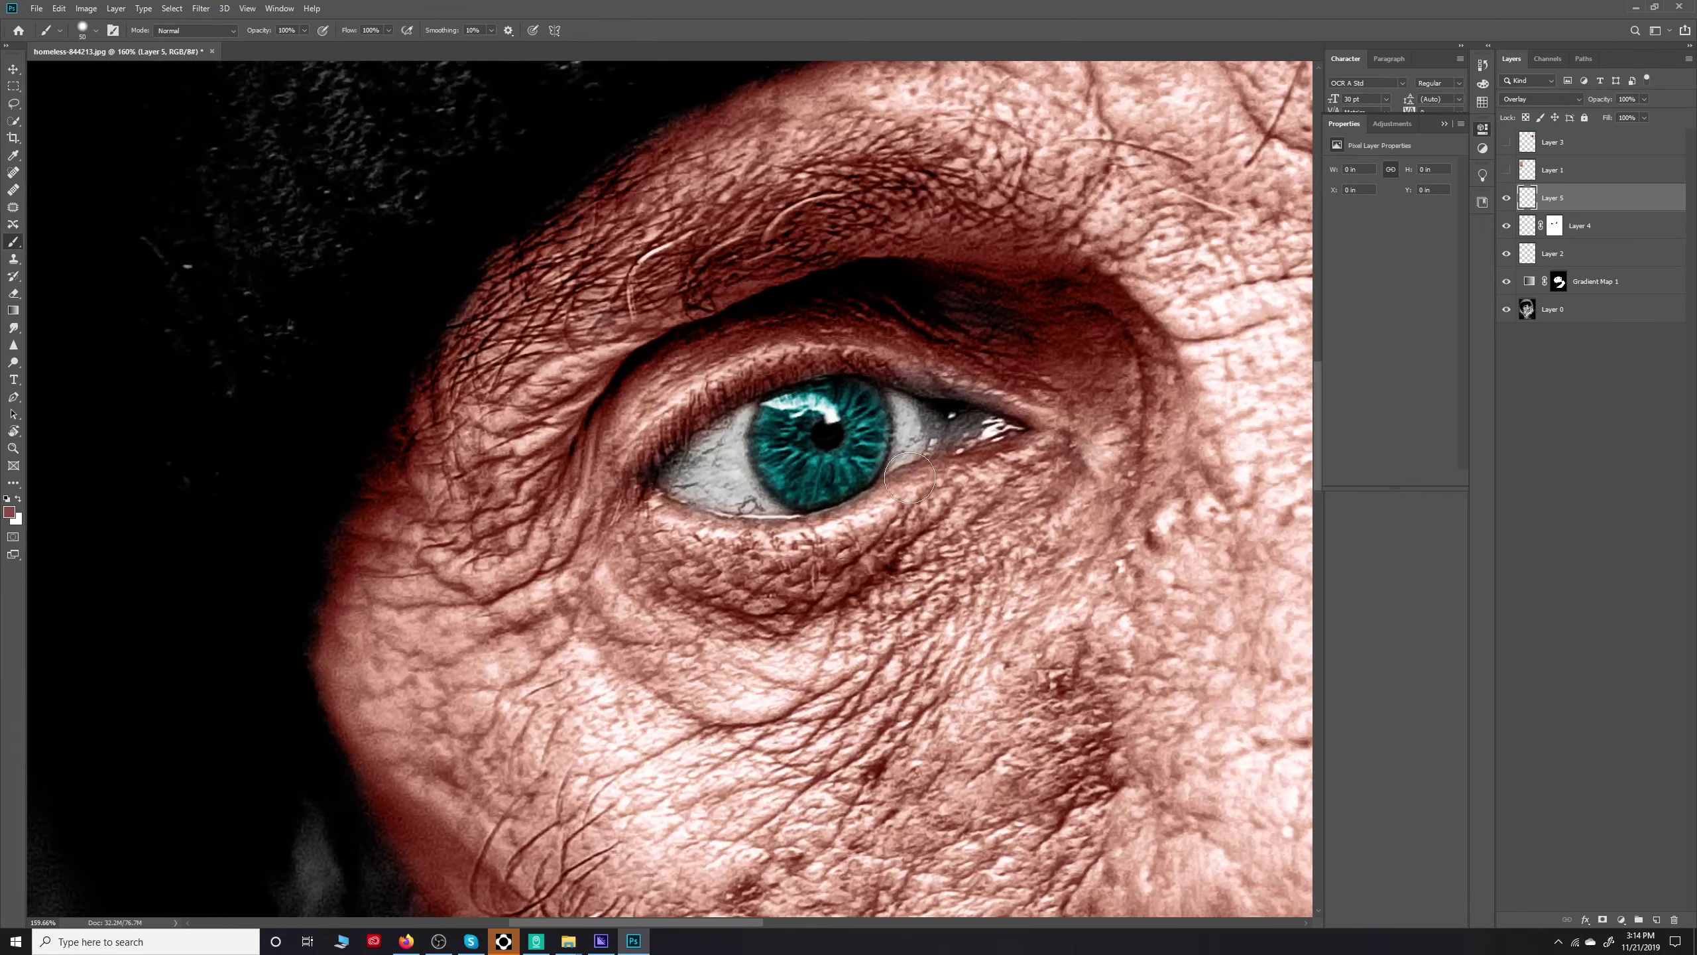
scroll(909, 477, up, 5)
key(bracketleft)
key(bracketleft)
key(bracketleft)
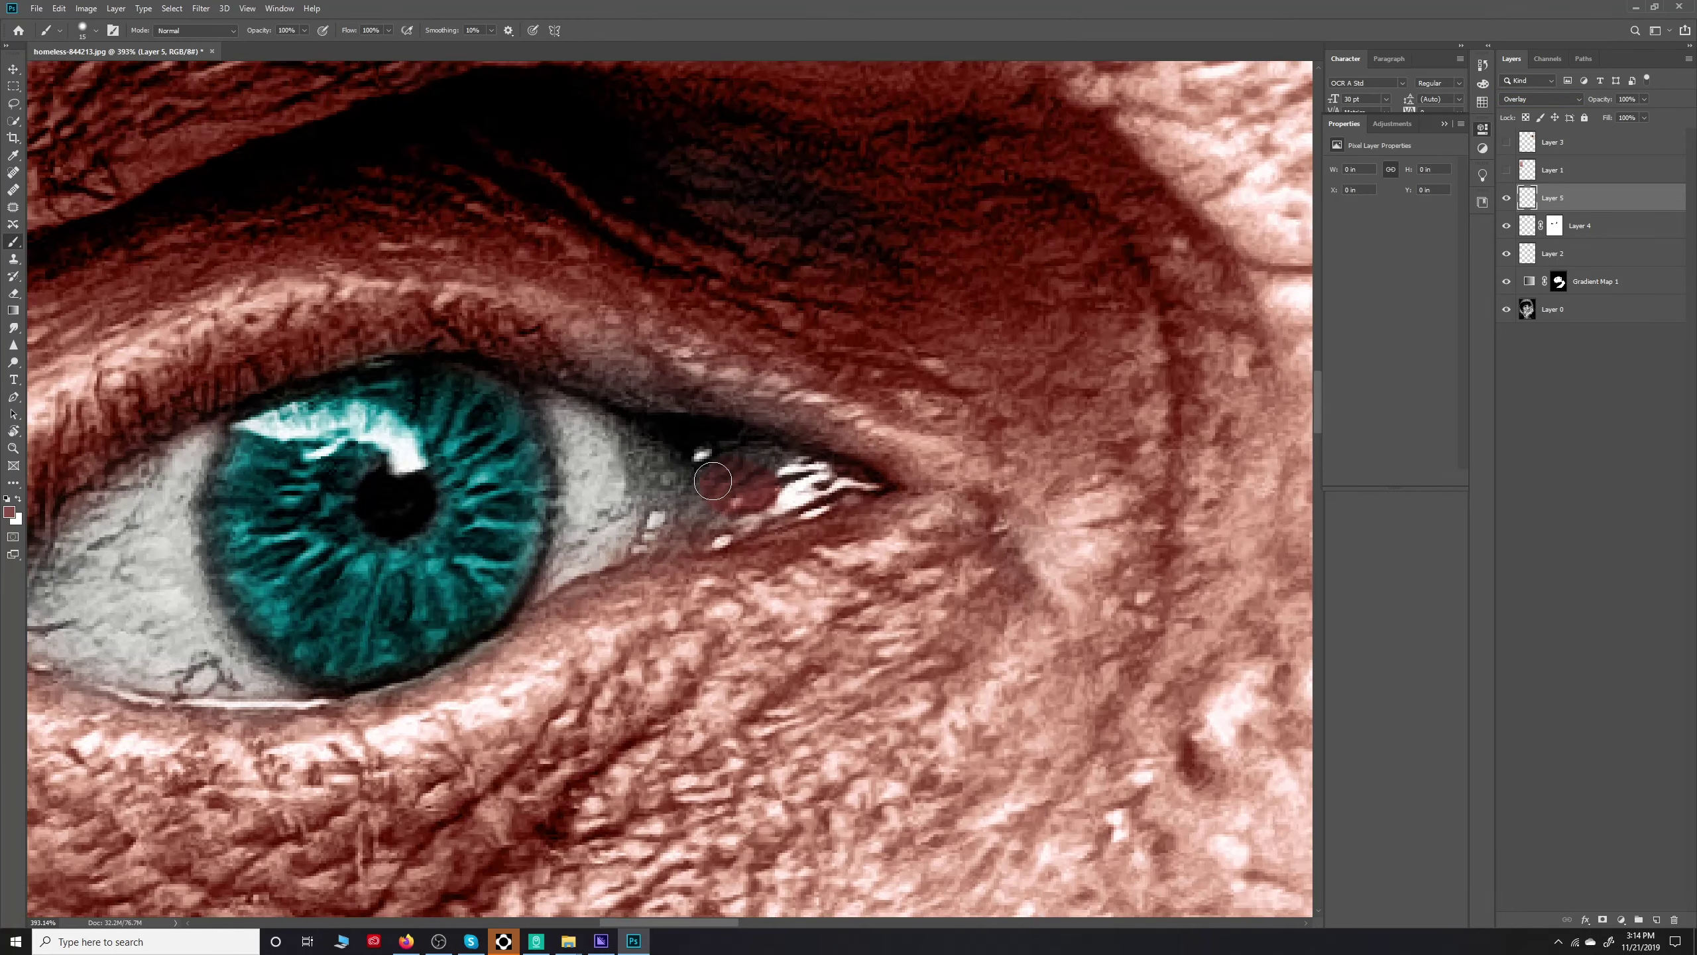
drag(722, 488, 823, 468)
drag(678, 468, 945, 430)
scroll(936, 441, down, 5)
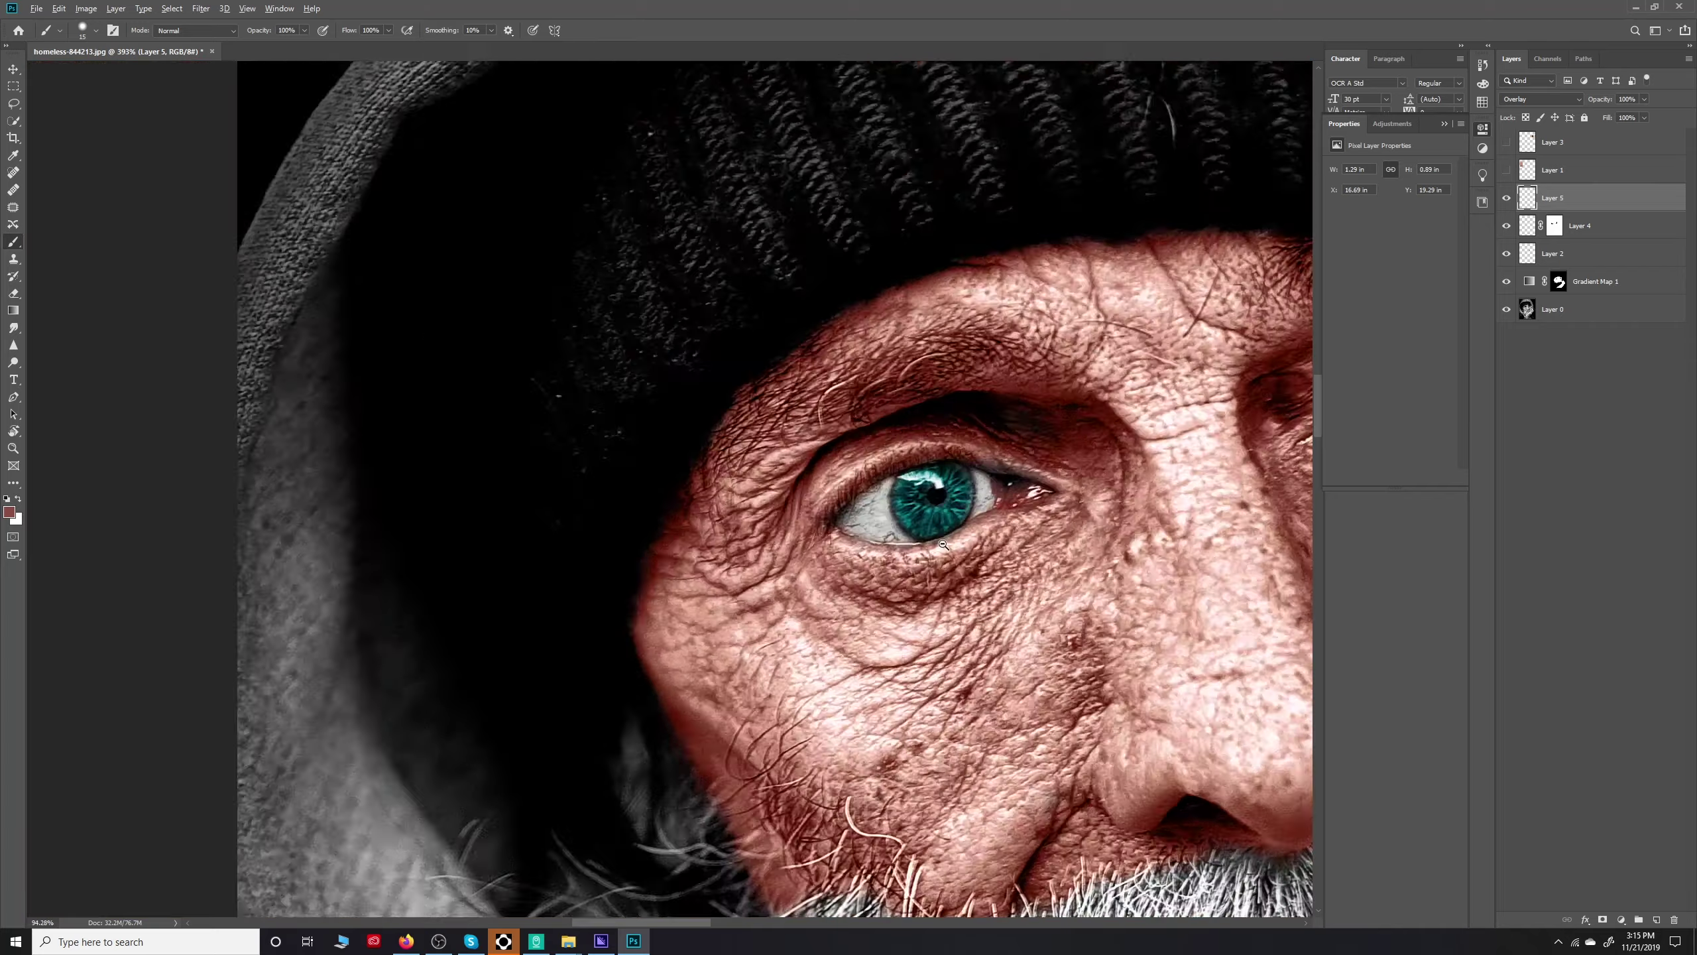
scroll(936, 442, up, 4)
Mask out some red at the inner corner, then paint red at the outer corners and along the lower lid
key(d)
drag(921, 444, 949, 462)
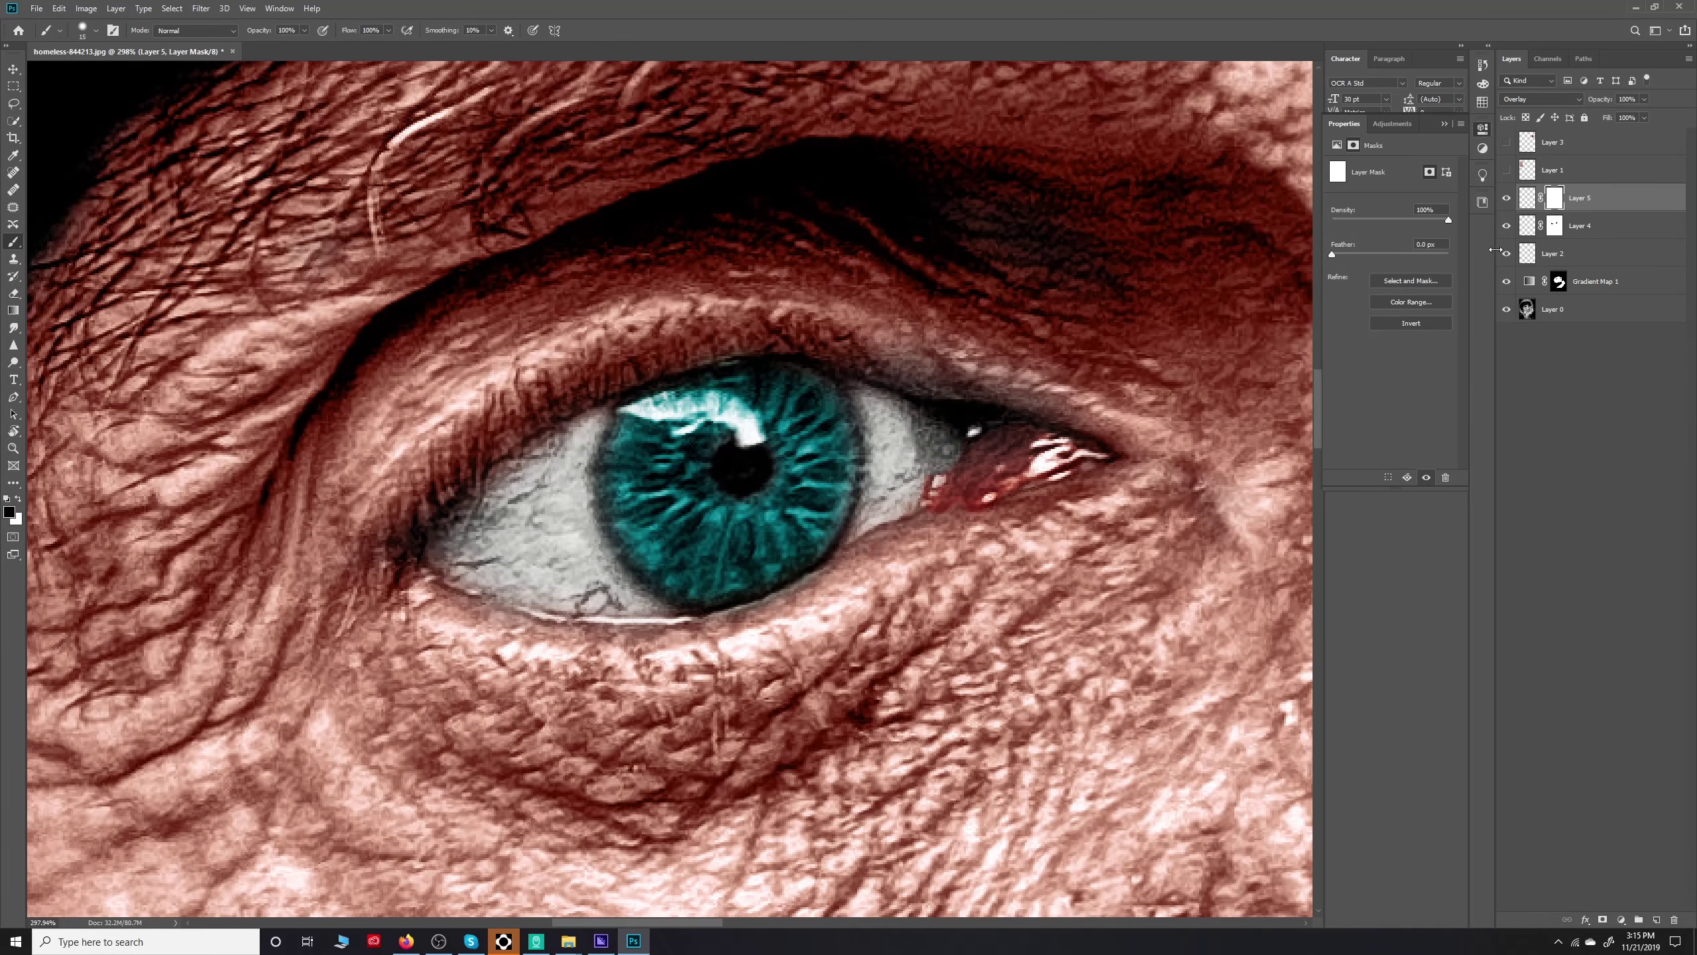
key(alt+bracketleft)
key(alt+bracketright)
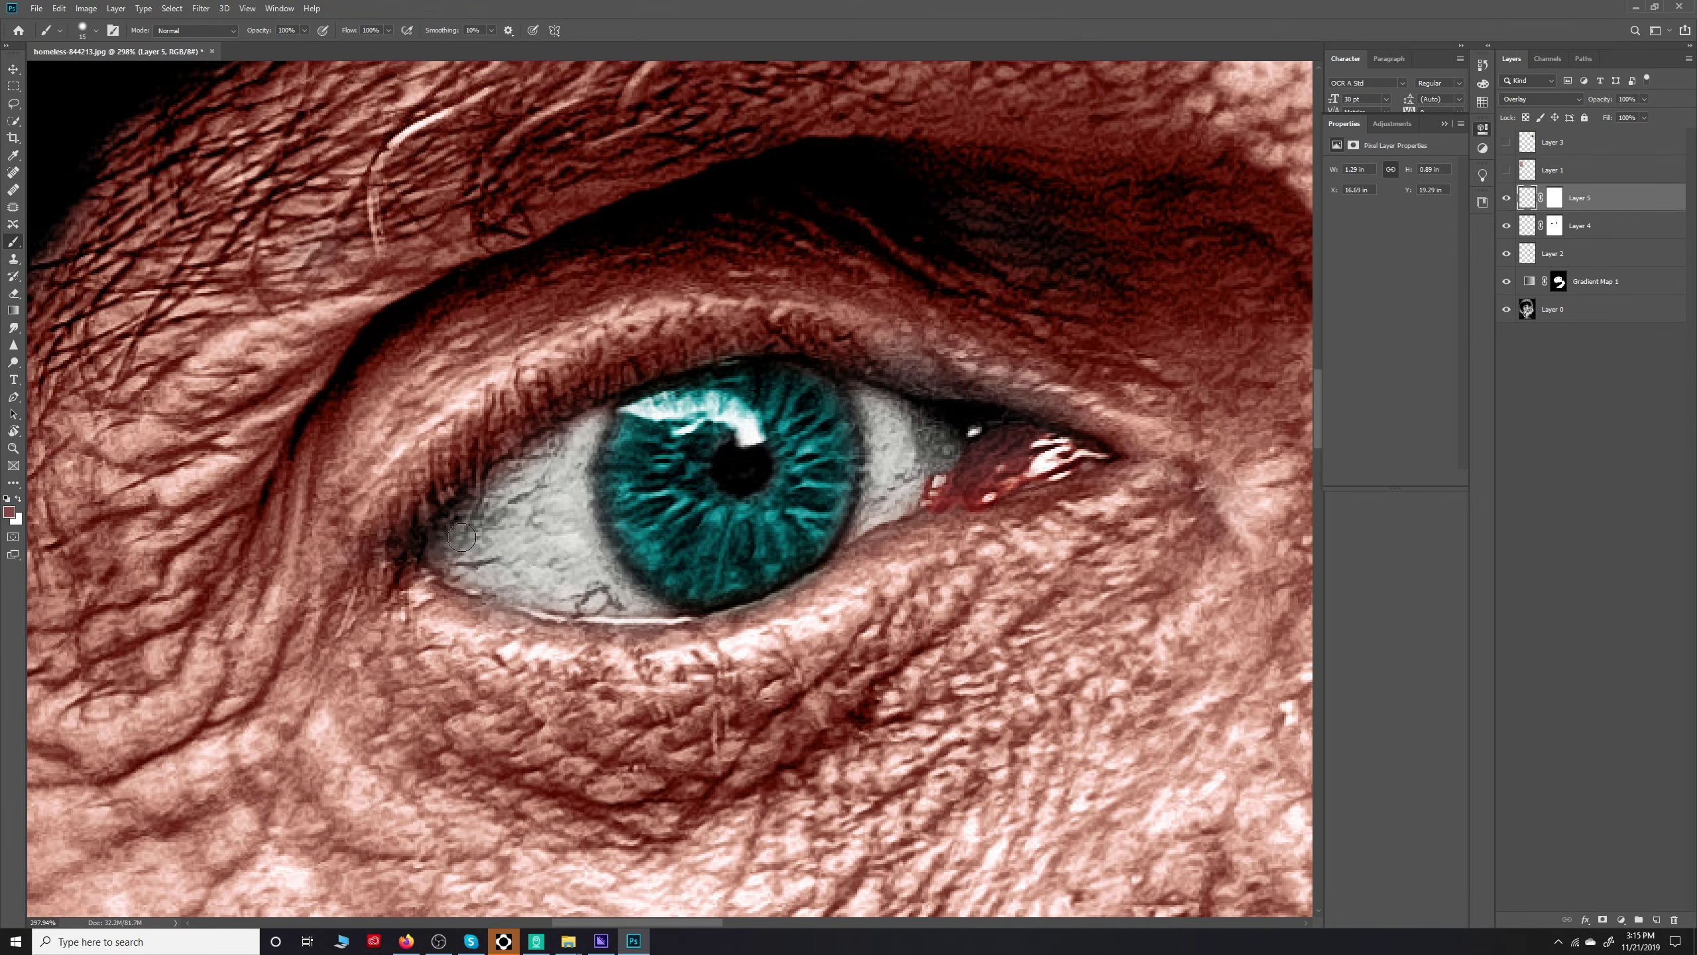
drag(481, 482, 447, 588)
scroll(468, 535, down, 5)
scroll(895, 545, up, 4)
drag(895, 545, 919, 547)
drag(638, 642, 889, 689)
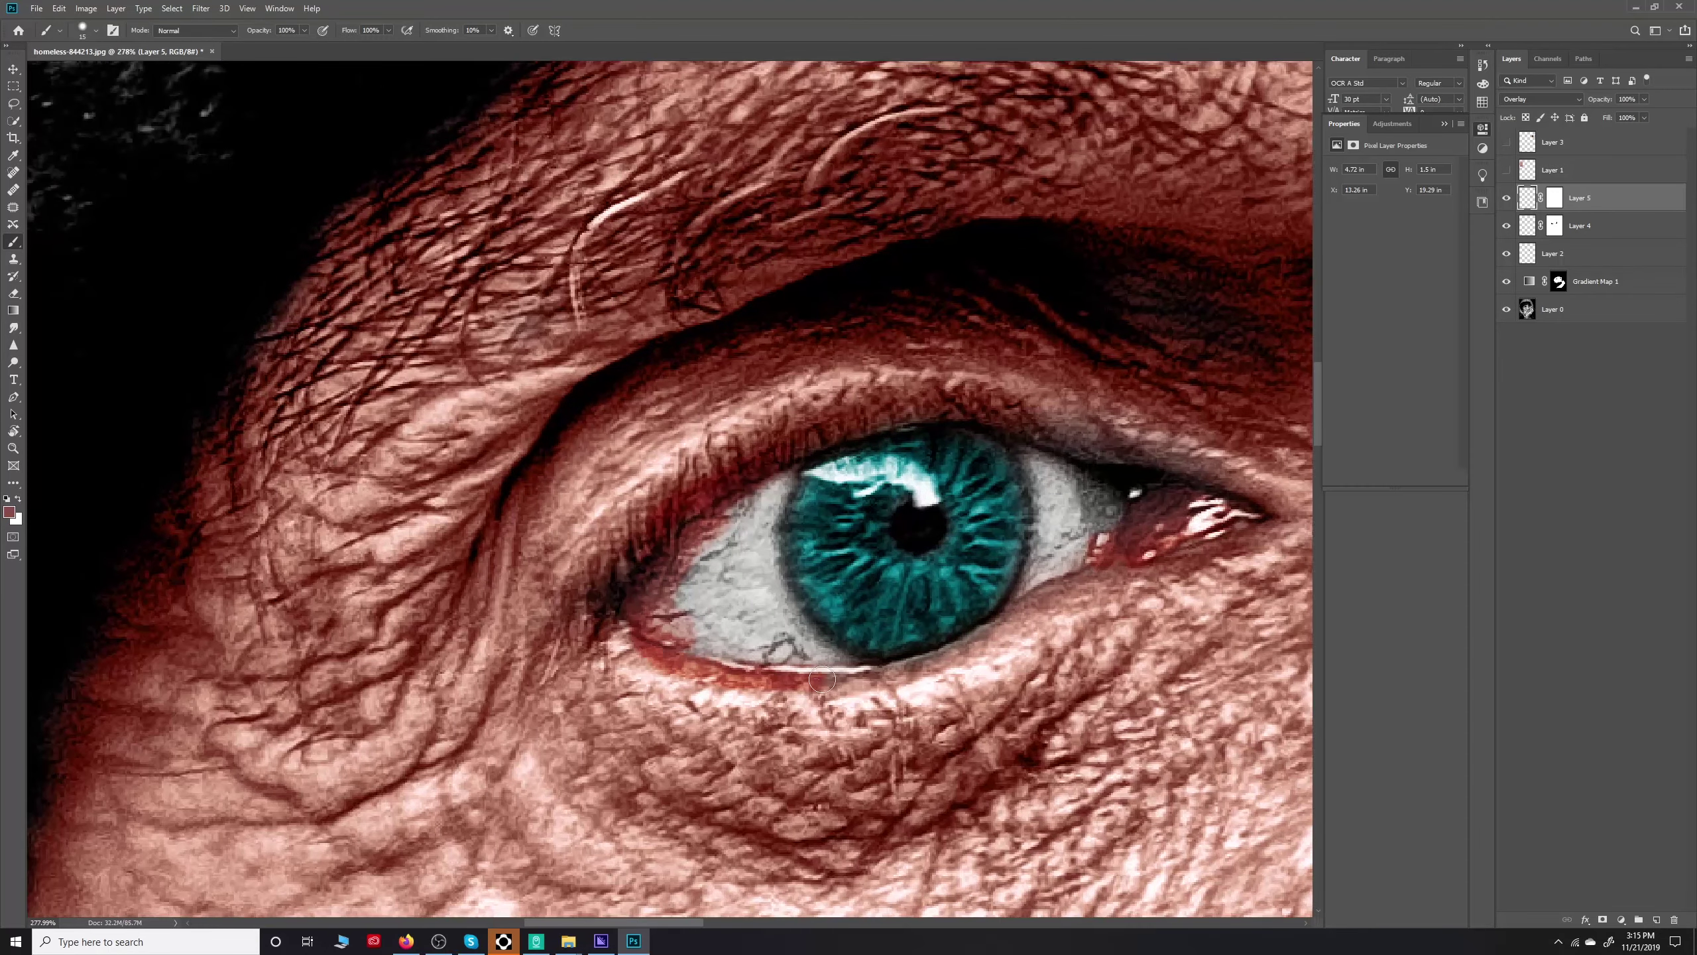
drag(1022, 616, 1129, 482)
Mask red off the eyelids, then at 20% opacity add a faint corner tint and a thin vein
key(ctrl+backslash)
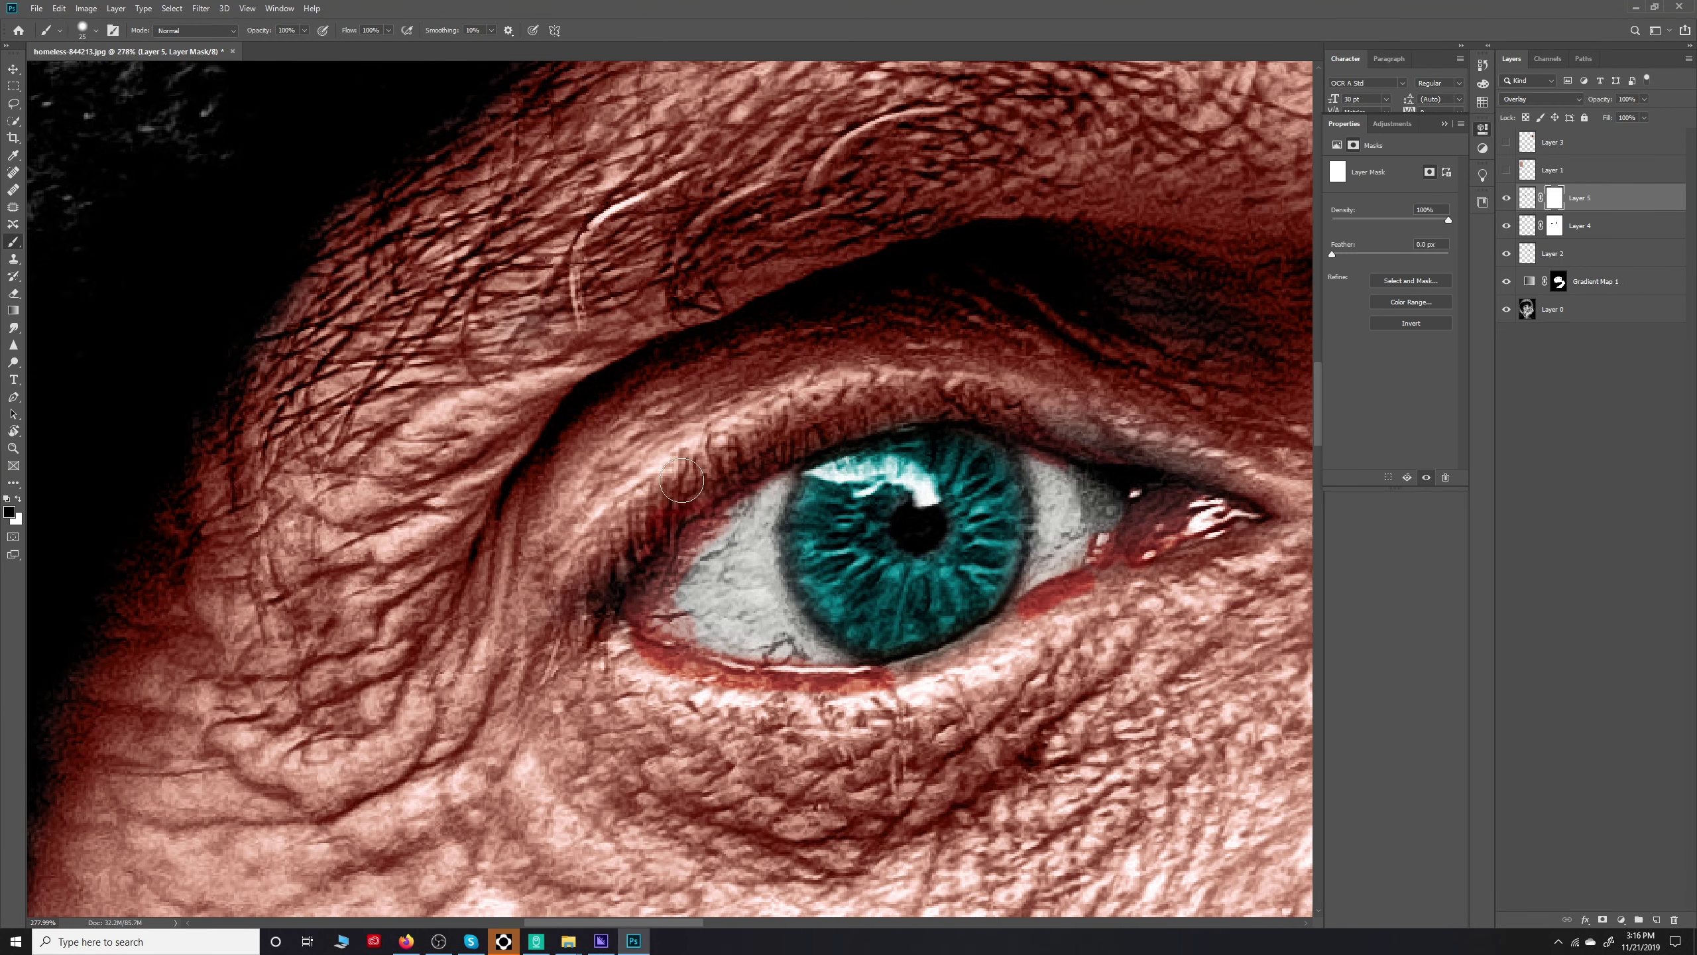
drag(682, 480, 732, 565)
mouse_move(593, 630)
mouse_down()
mouse_move(896, 689)
mouse_move(1094, 591)
mouse_up()
scroll(878, 697, down, 3)
scroll(706, 486, up, 2)
key(2)
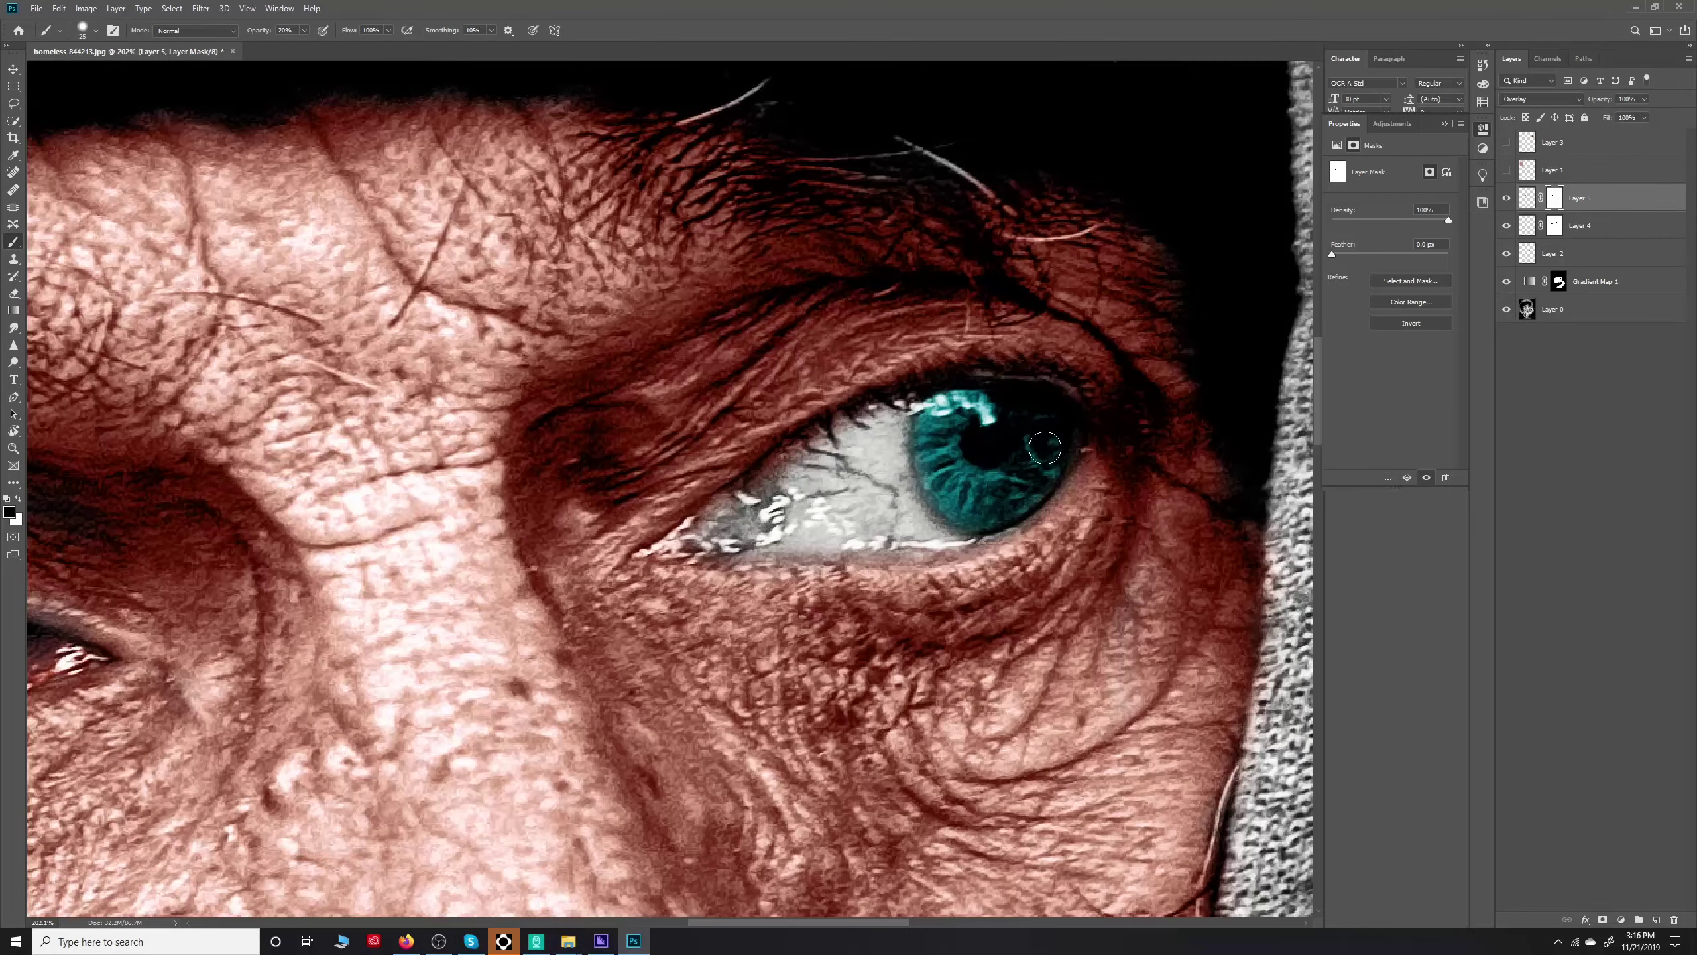
click(1530, 200)
drag(729, 529, 723, 510)
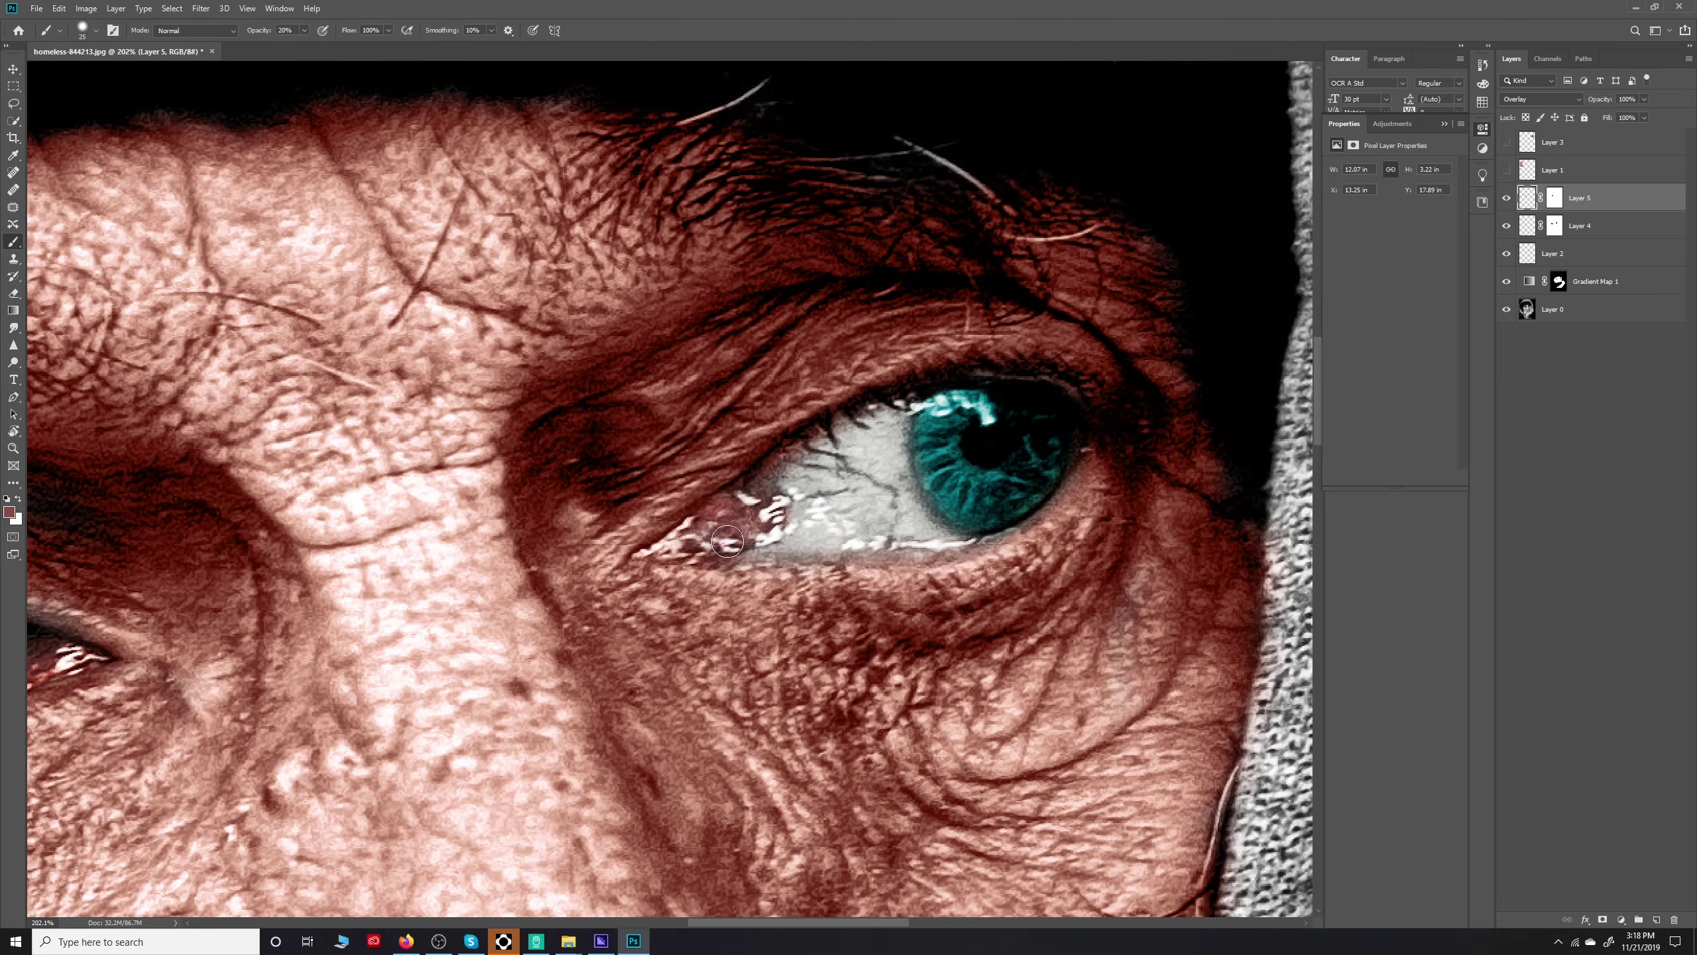
scroll(853, 527, up, 5)
drag(865, 438, 394, 521)
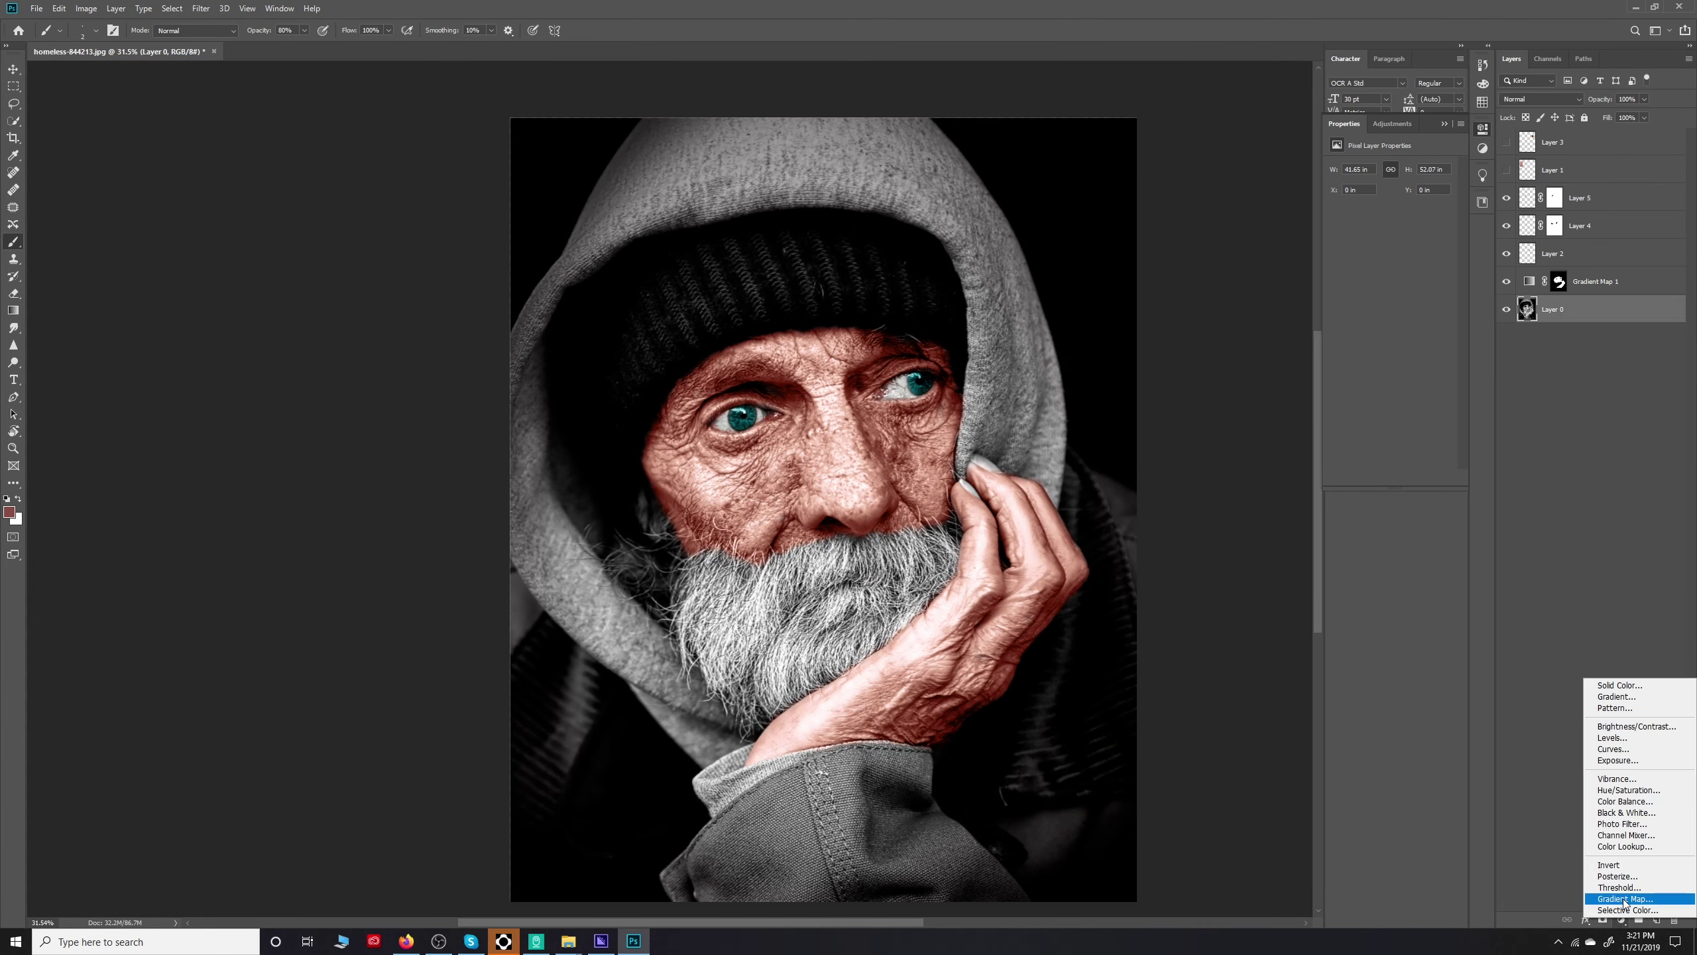
Add a Gradient Map 2 adjustment above Layer 0, hide it, and target its layer thumbnail
click(1625, 899)
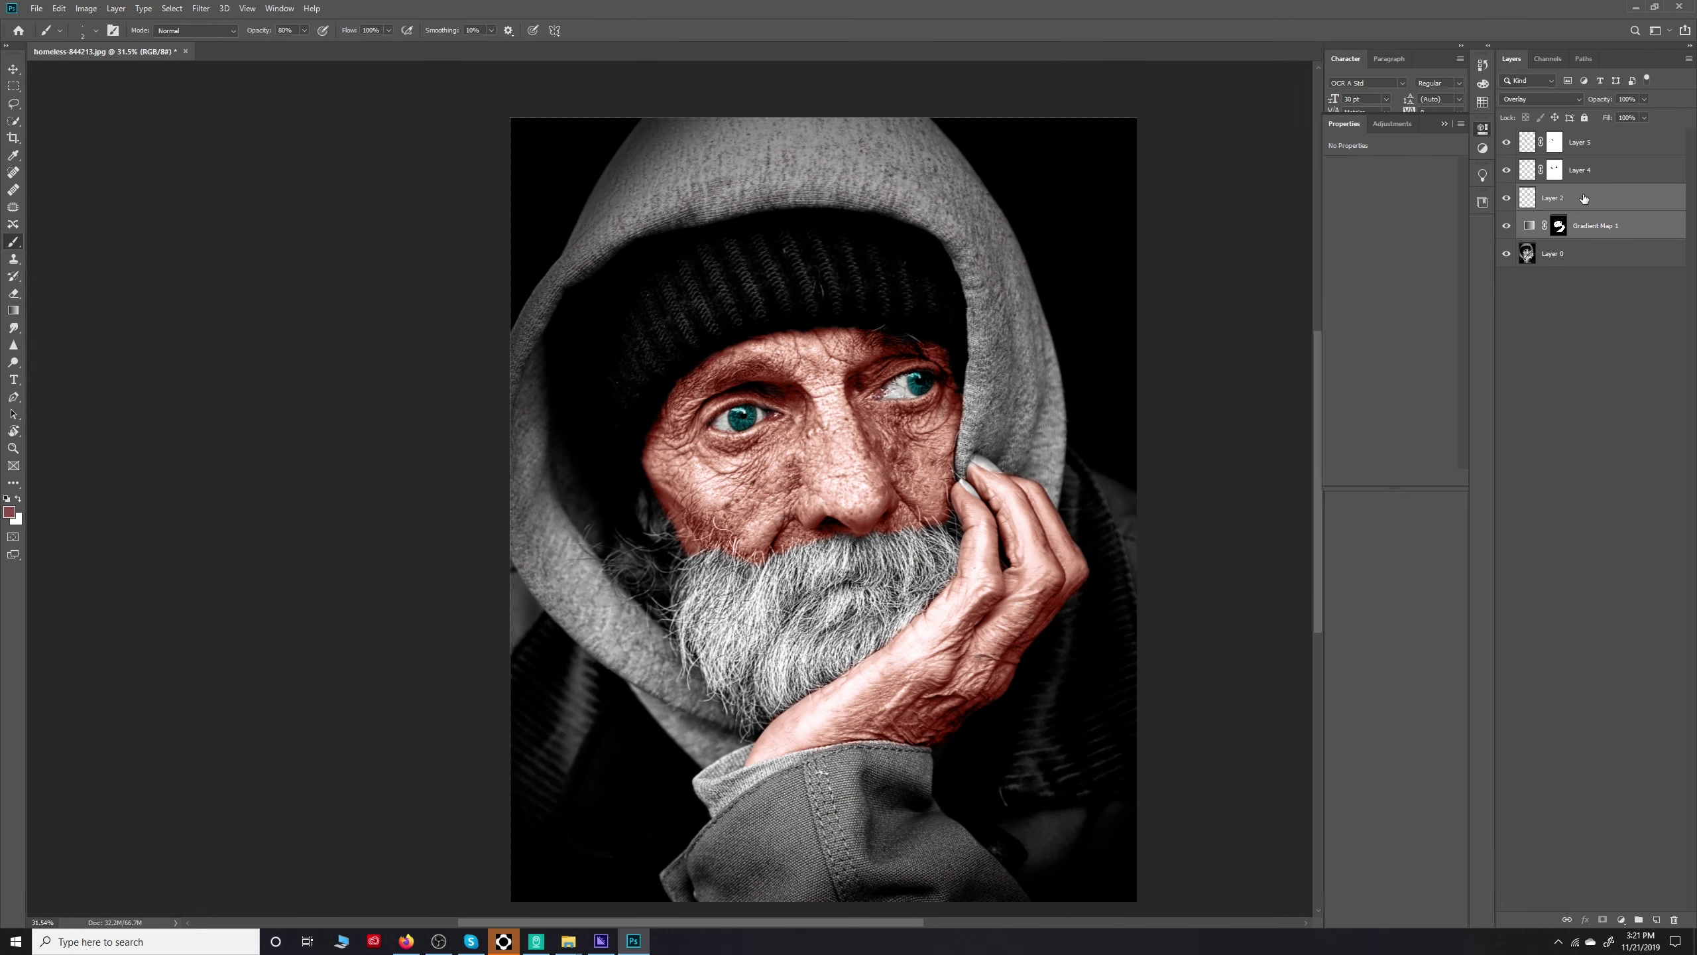
click(1584, 254)
click(1621, 920)
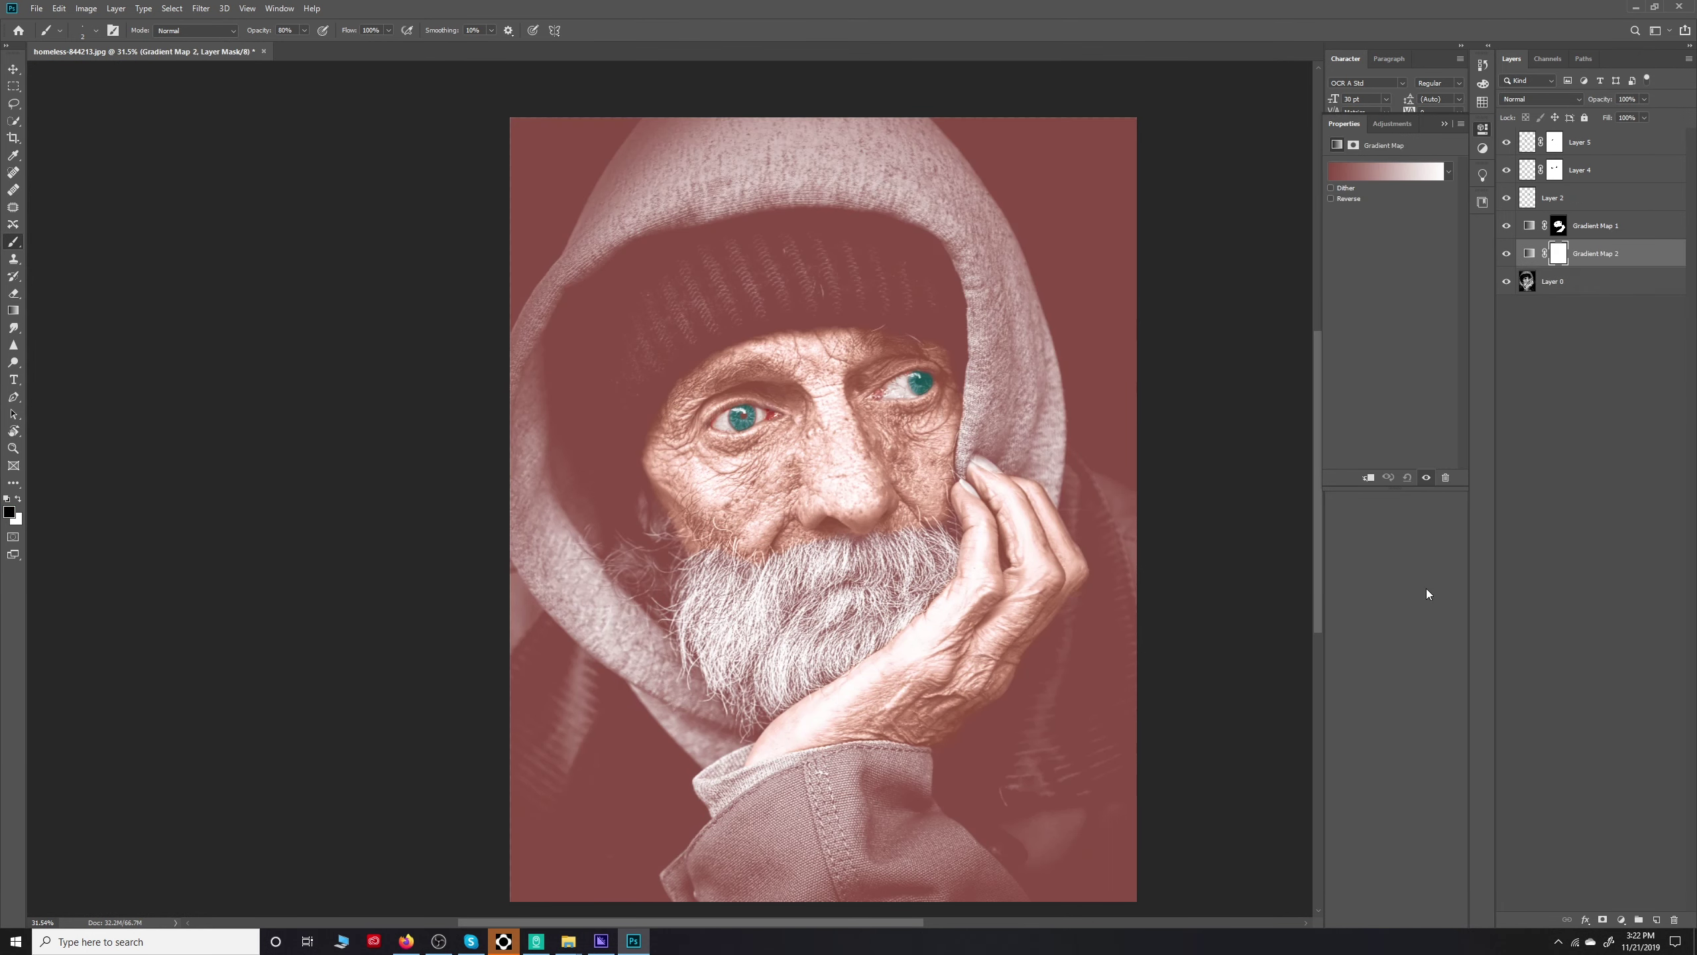
click(1507, 254)
click(1615, 257)
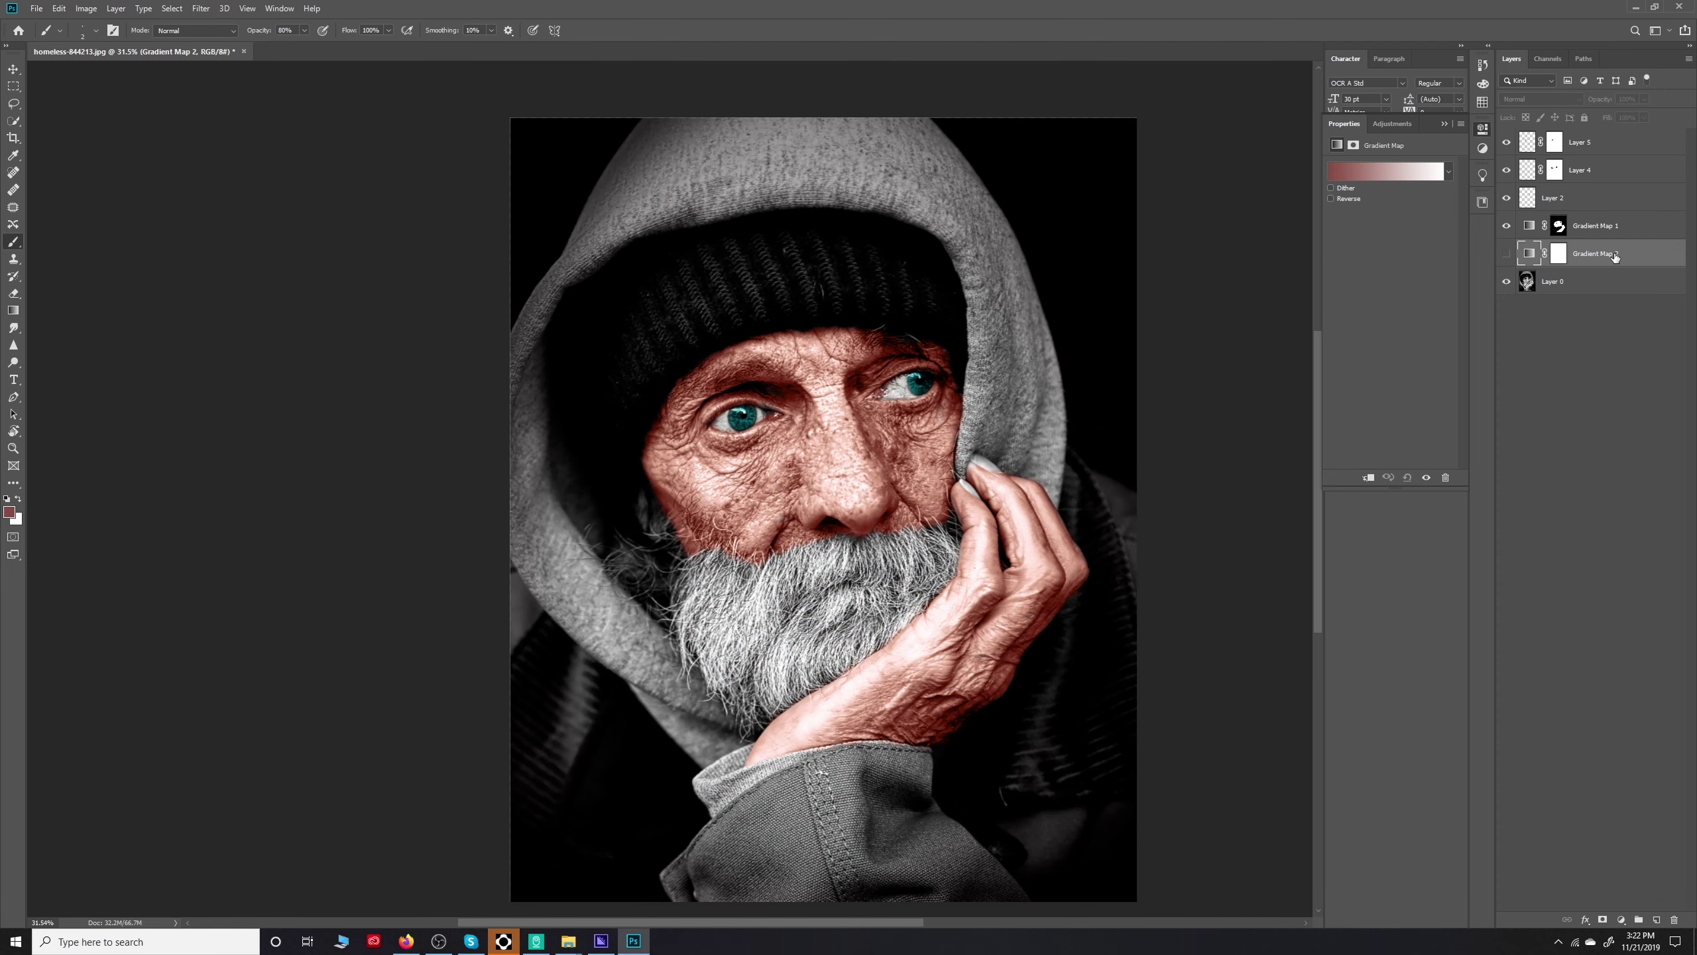
Try a Refine Edge Brush stroke on the beard in Select and Mask on Layer 0, then cancel
click(1584, 282)
key(w)
key(ctrl+alt+r)
scroll(758, 493, up, 5)
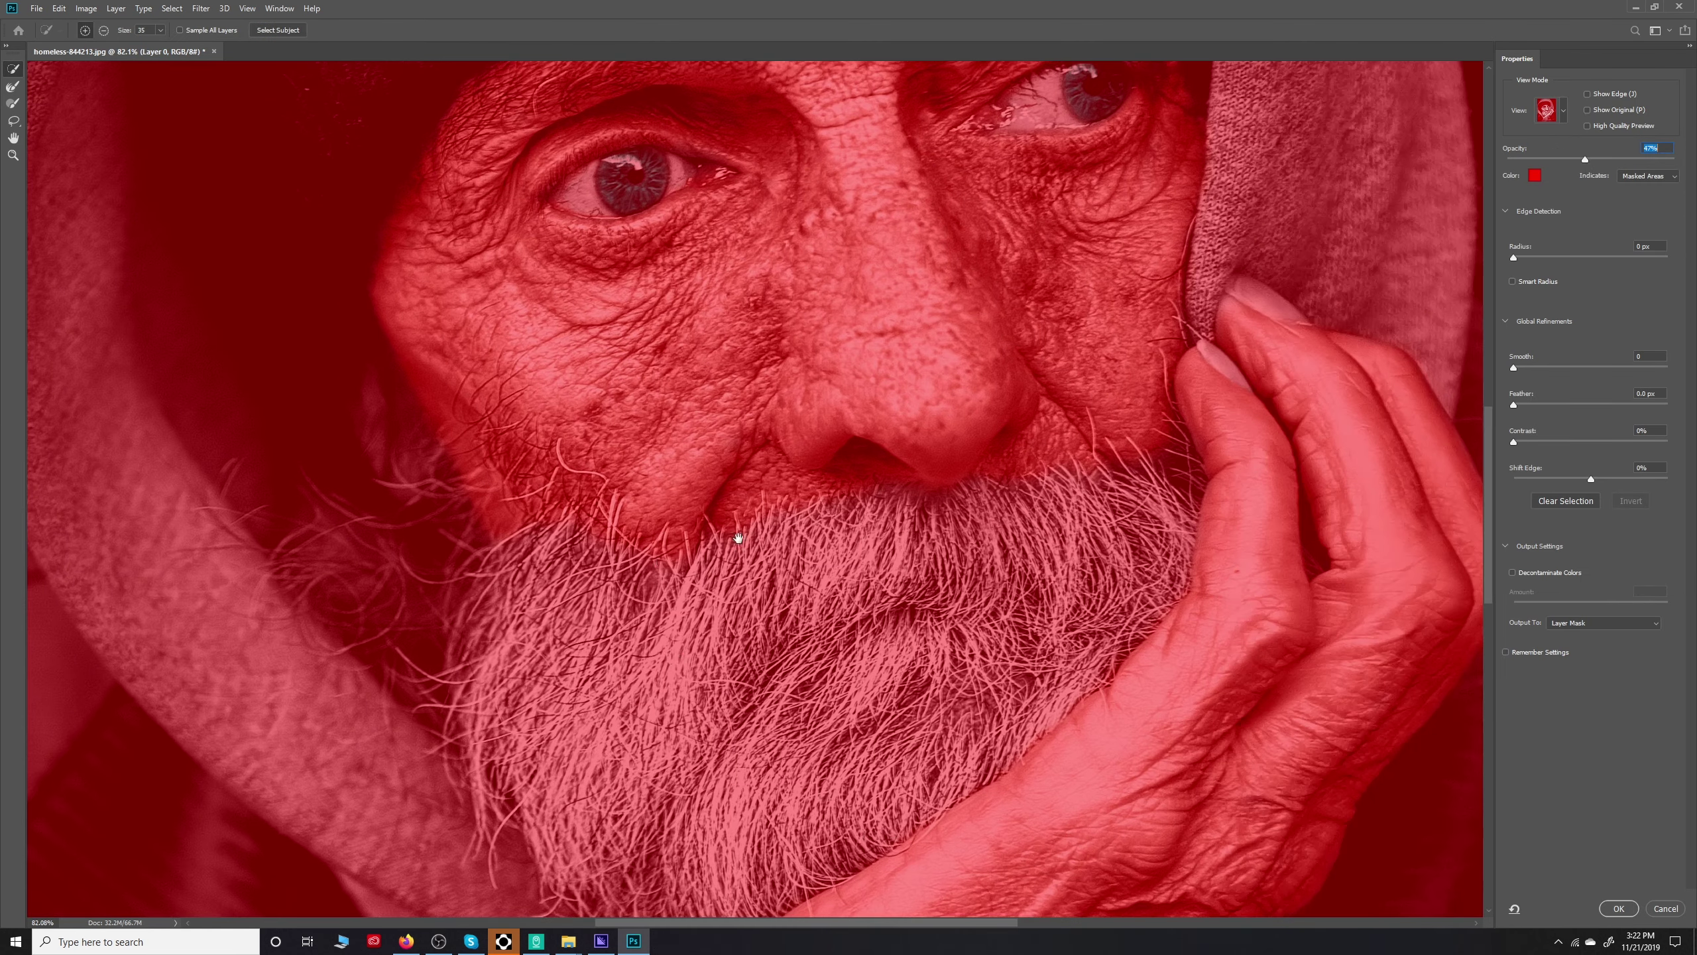
key(r)
drag(729, 555, 799, 501)
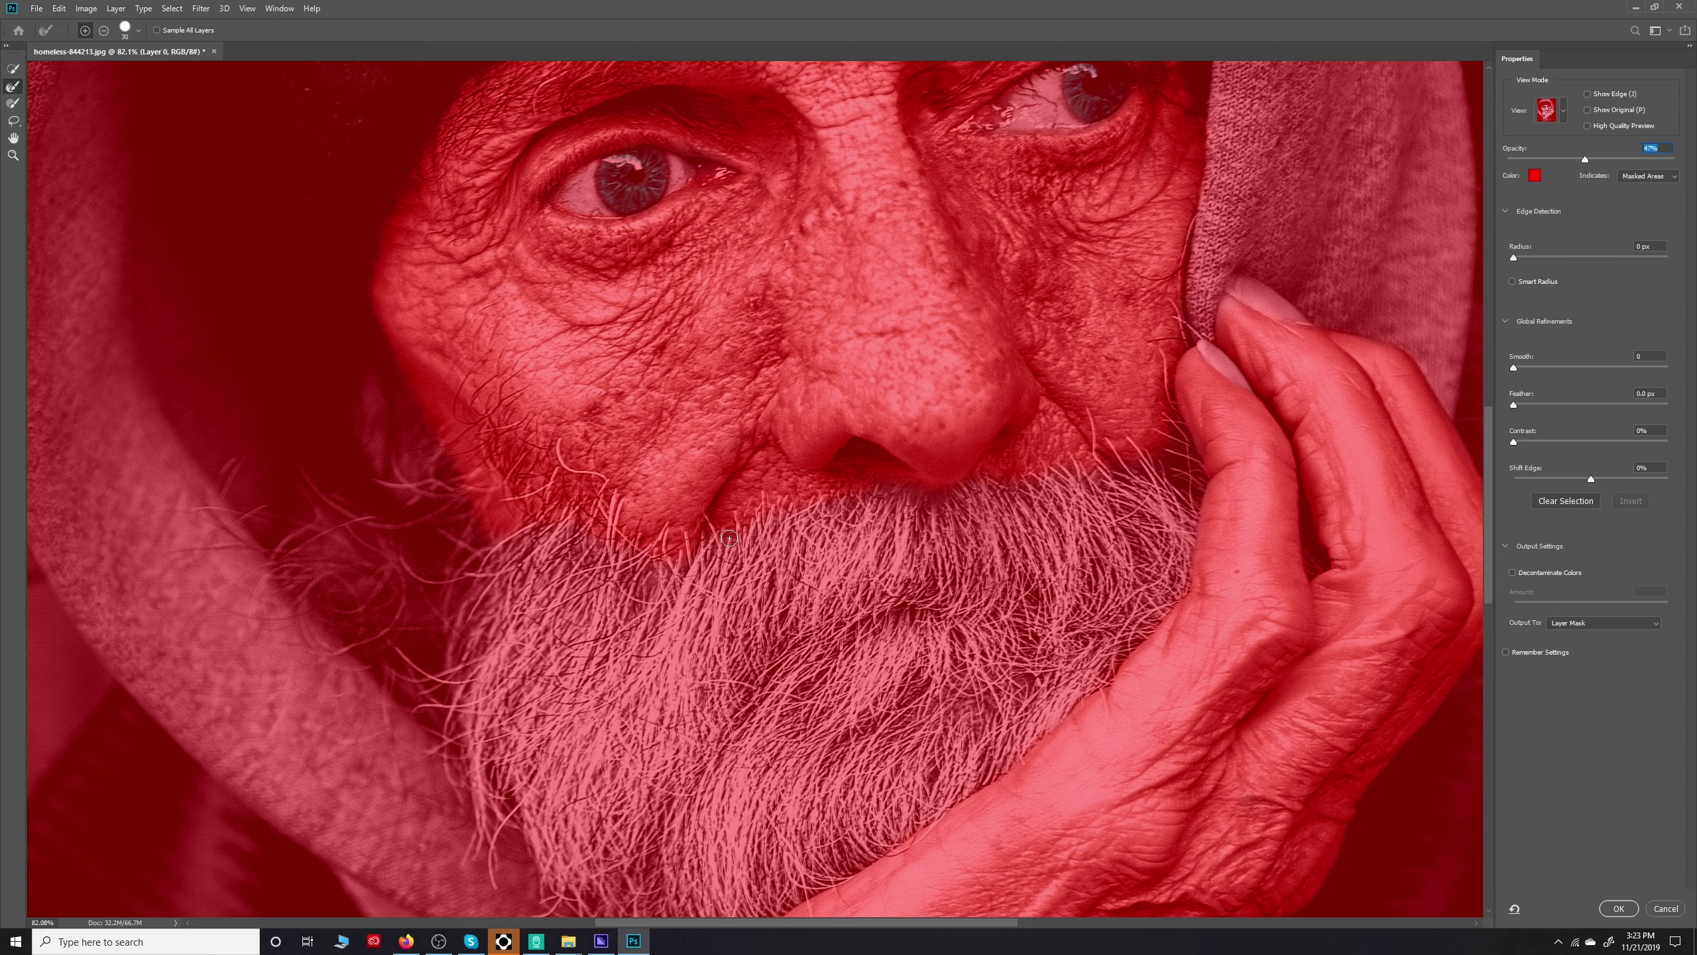
click(849, 350)
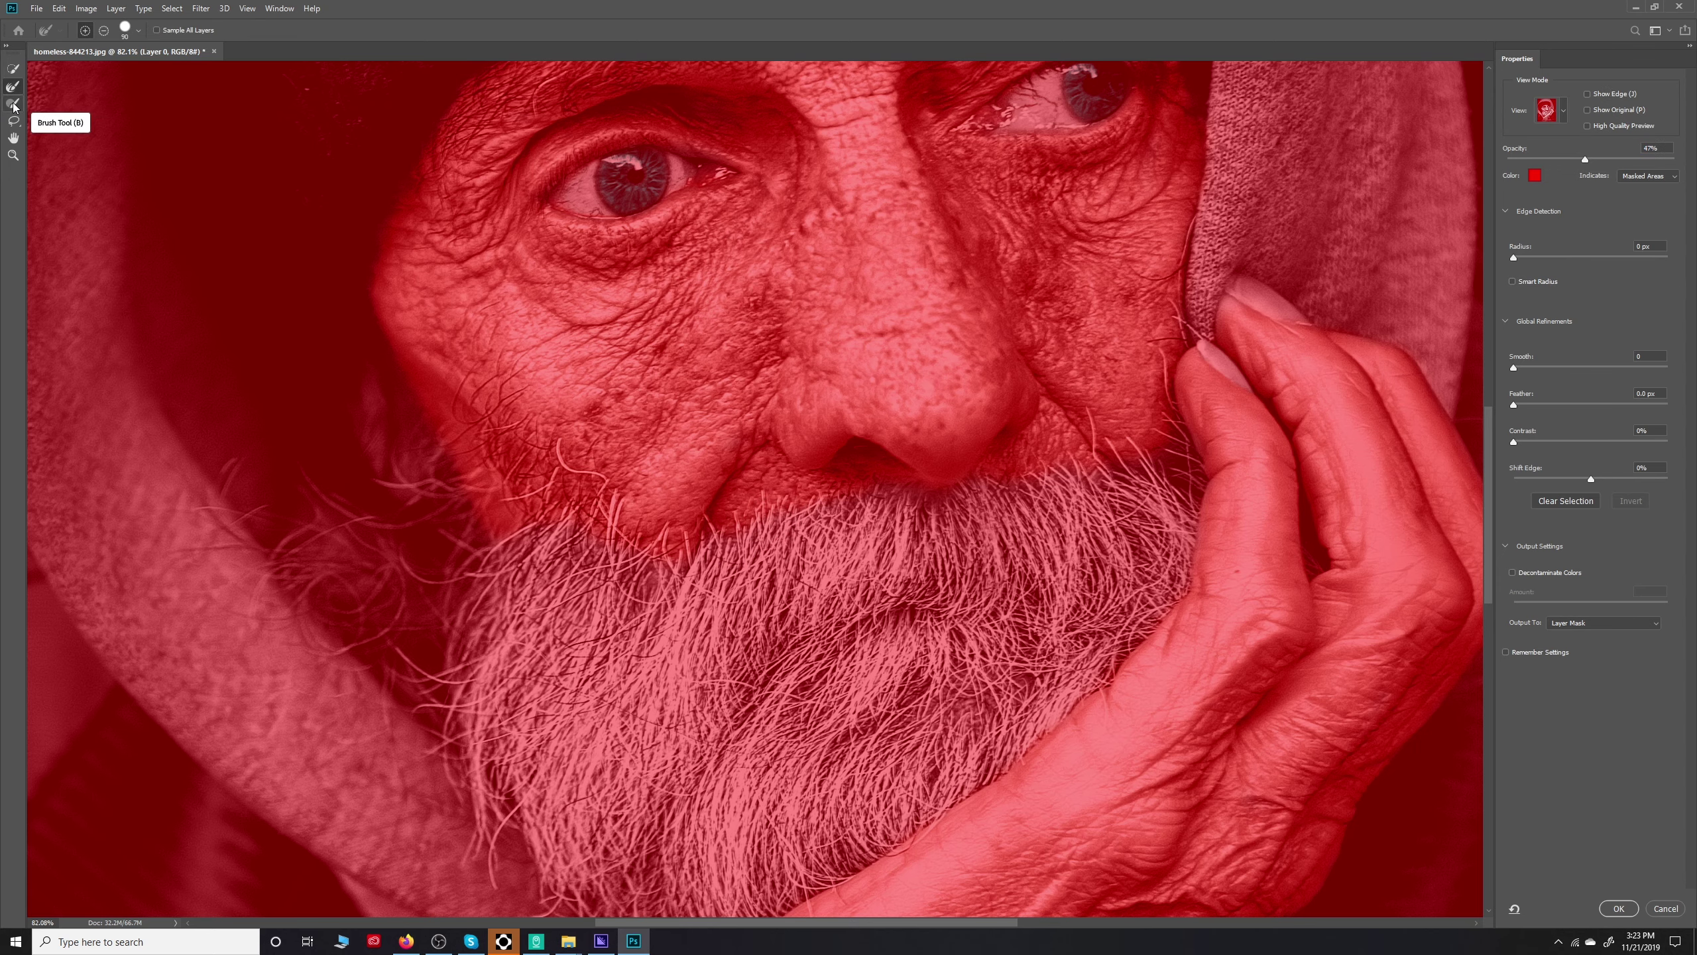
click(1563, 111)
key(Escape)
key(Escape)
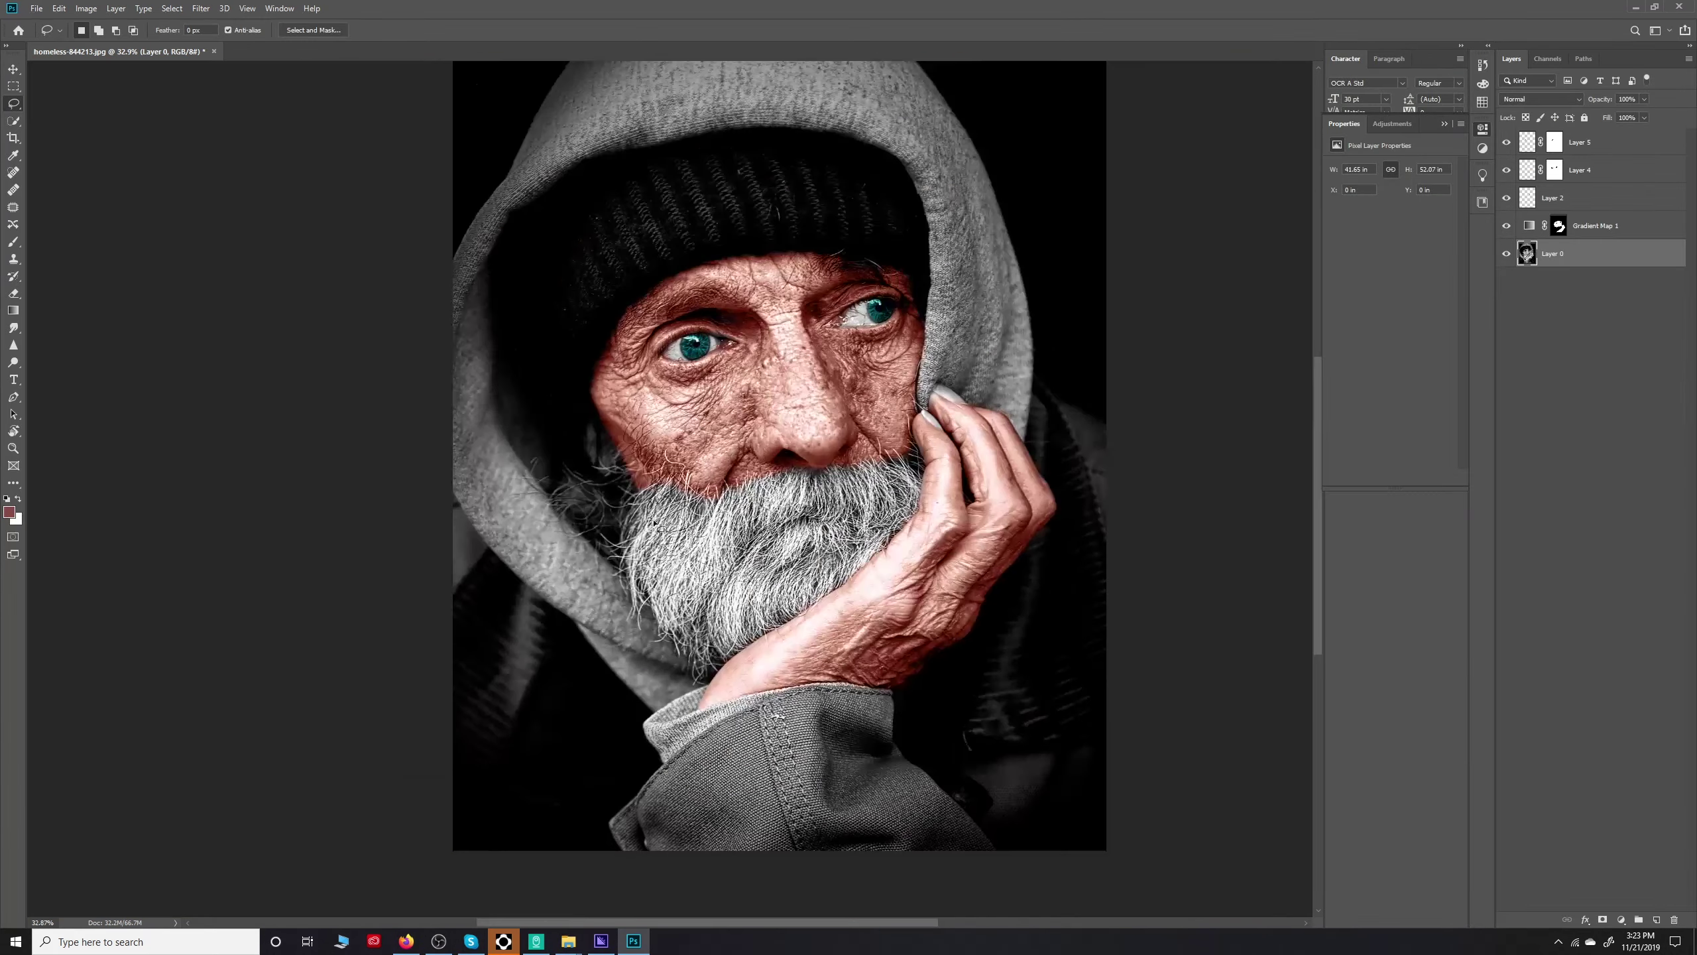
Refine the beard's stray hairs and hand-side edge, outputting to a new layer with mask
key(ctrl+alt+r)
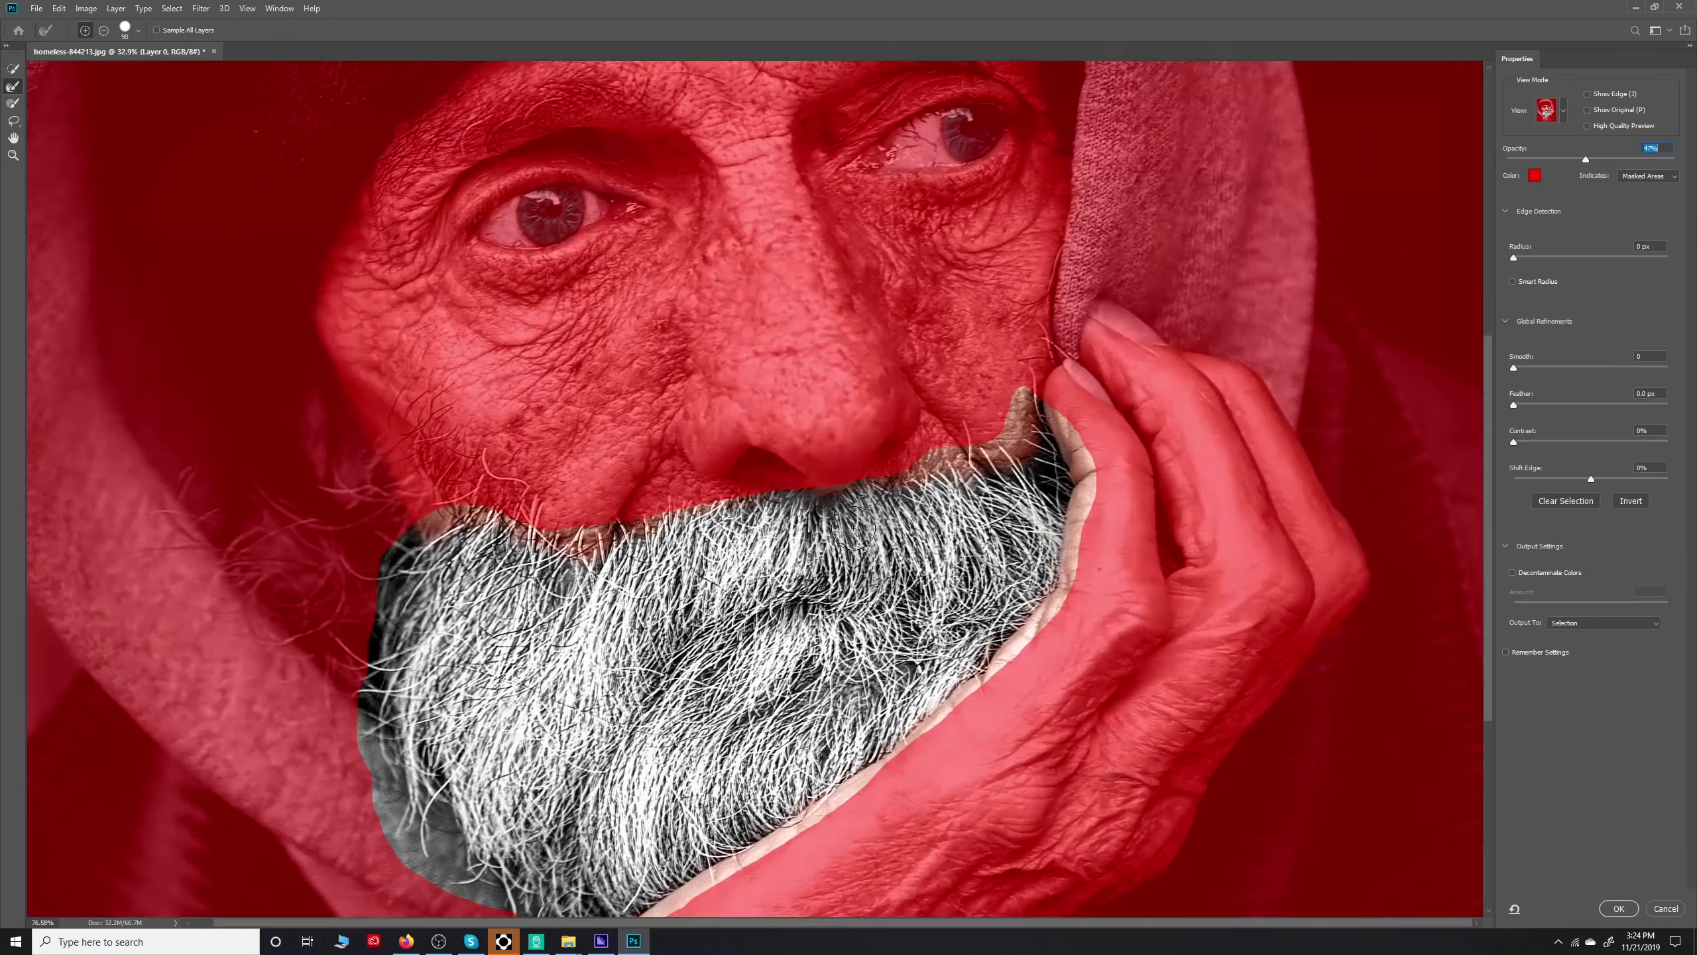
key(k)
mouse_move(802, 382)
mouse_down()
mouse_move(548, 438)
mouse_move(647, 794)
mouse_up()
key(v)
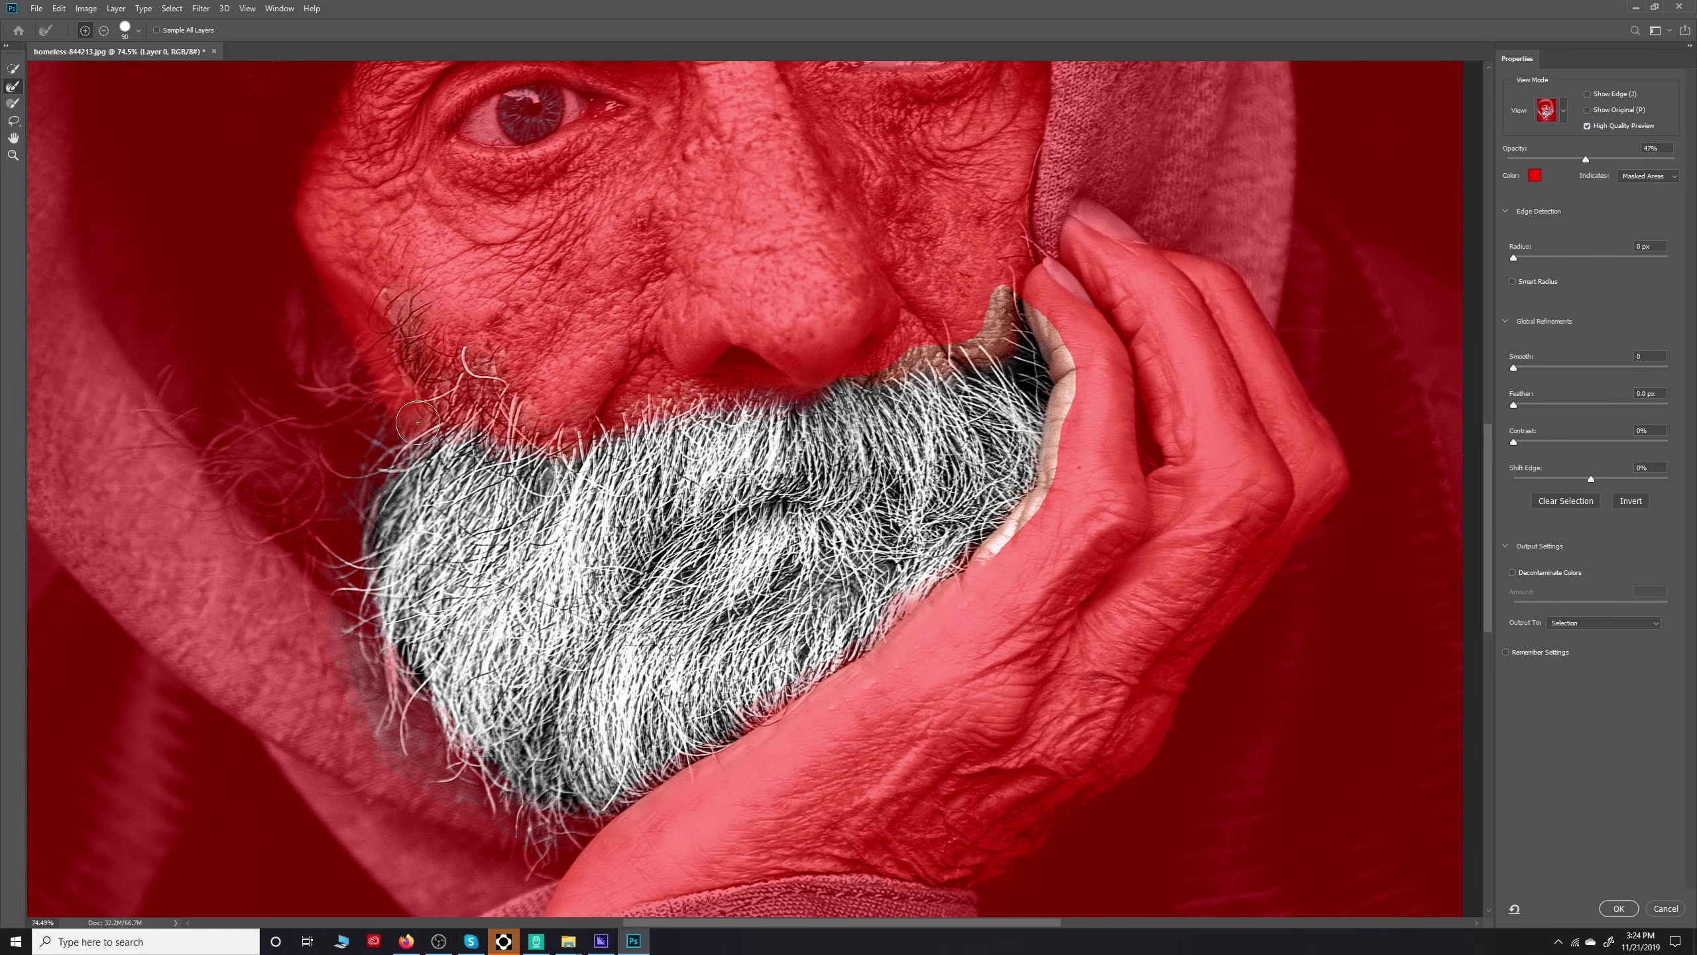
drag(868, 368, 1042, 288)
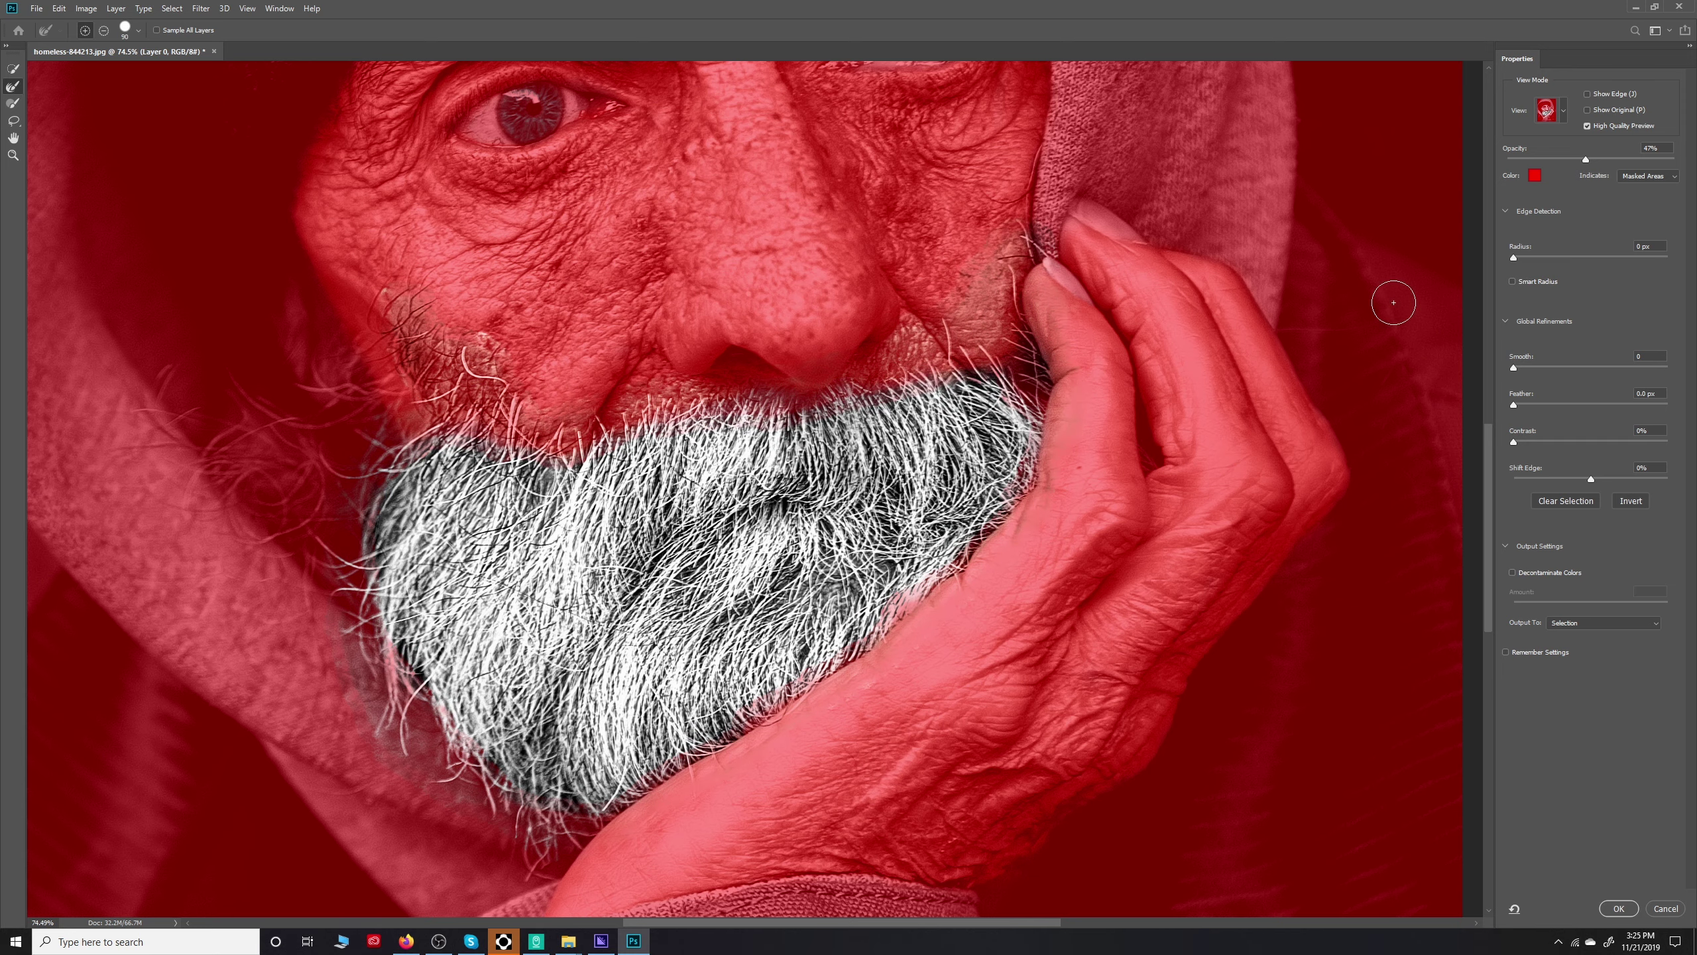
click(1547, 110)
click(1652, 221)
key(k)
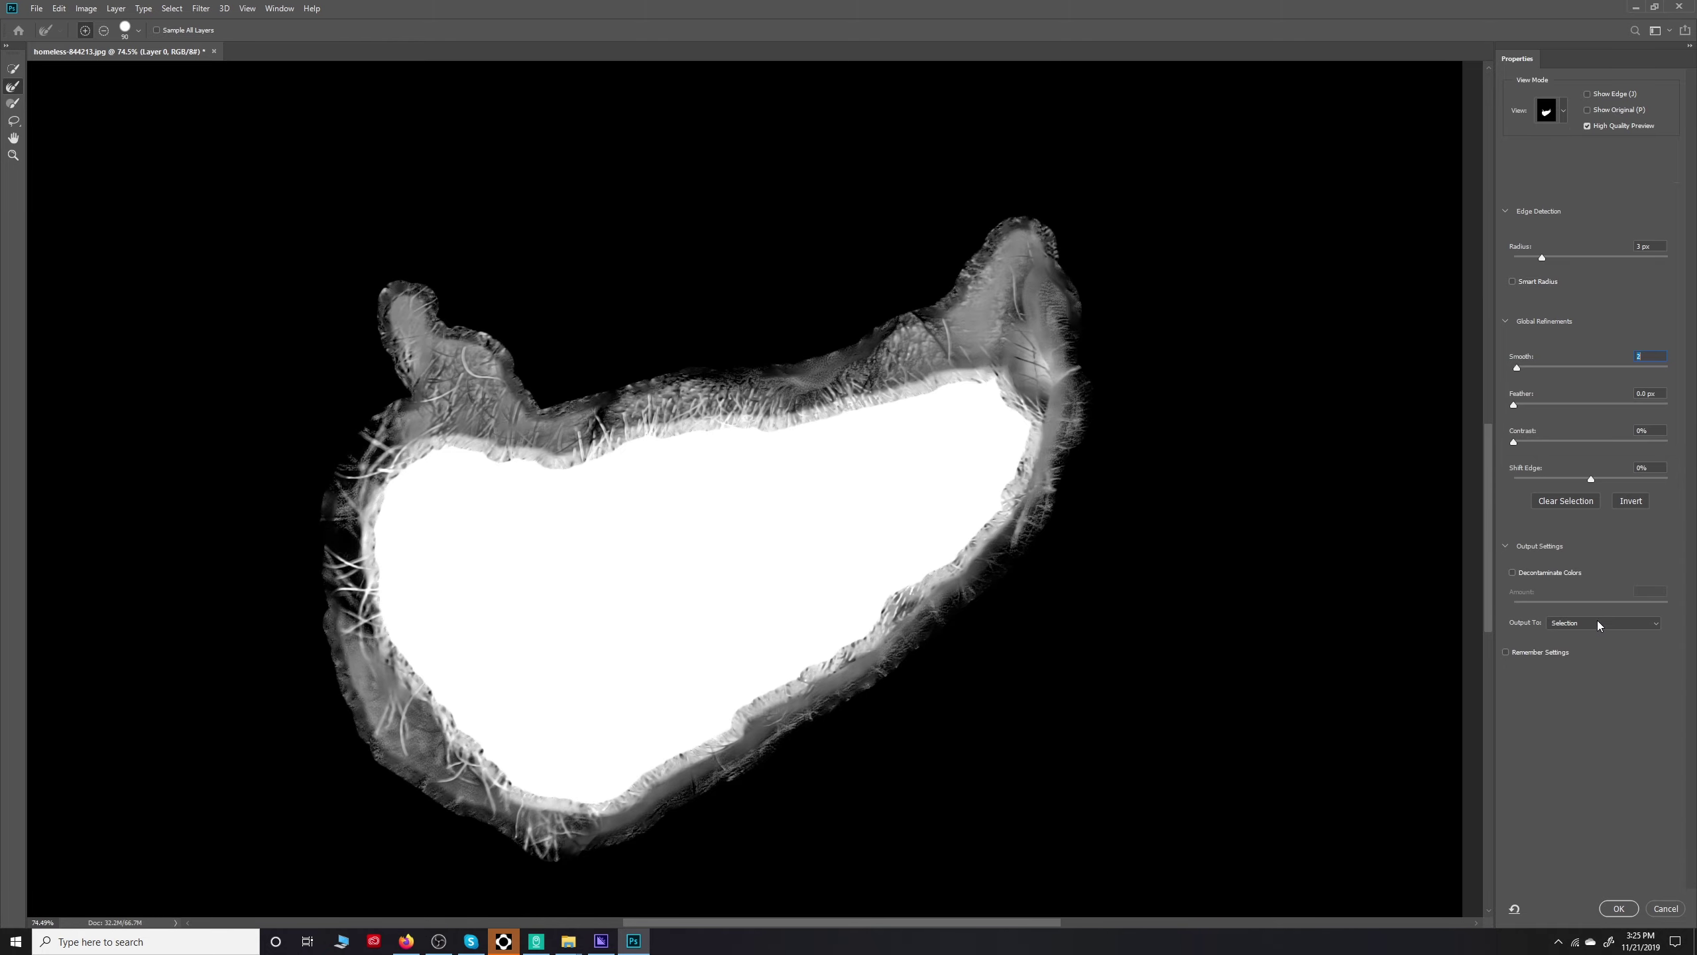
click(1619, 907)
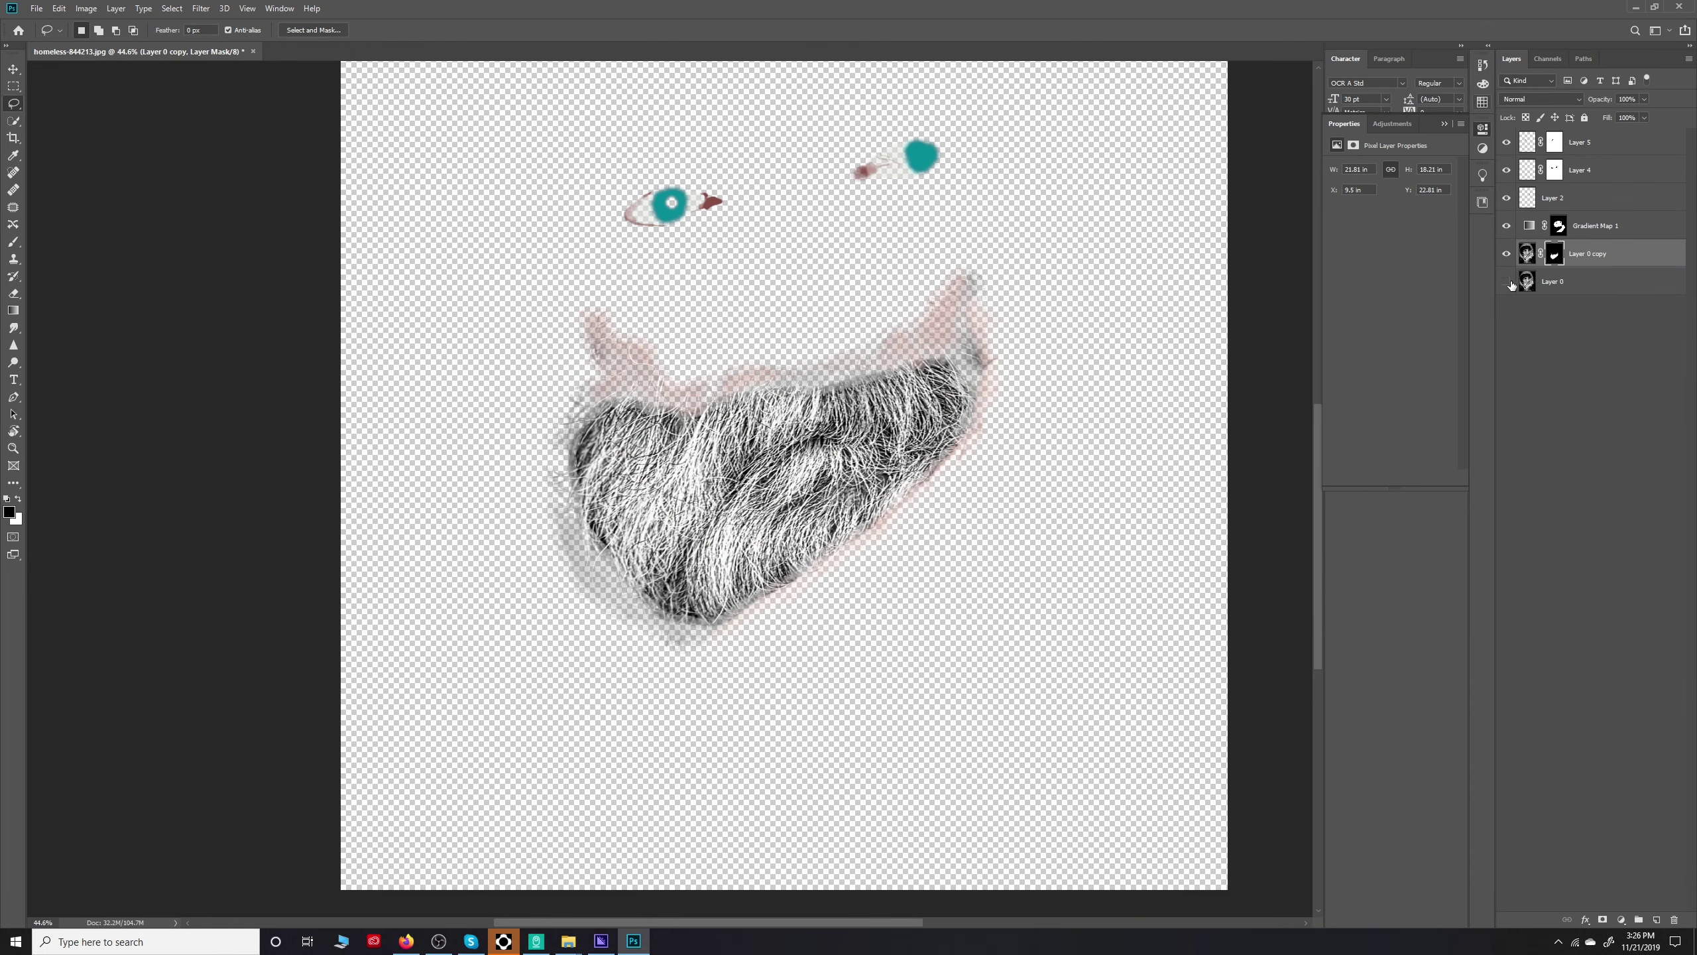
Clip a Hue/Saturation adjustment to the beard copy with lightness -10, keeping Layer 0 visible
click(1508, 282)
click(1622, 920)
click(1630, 793)
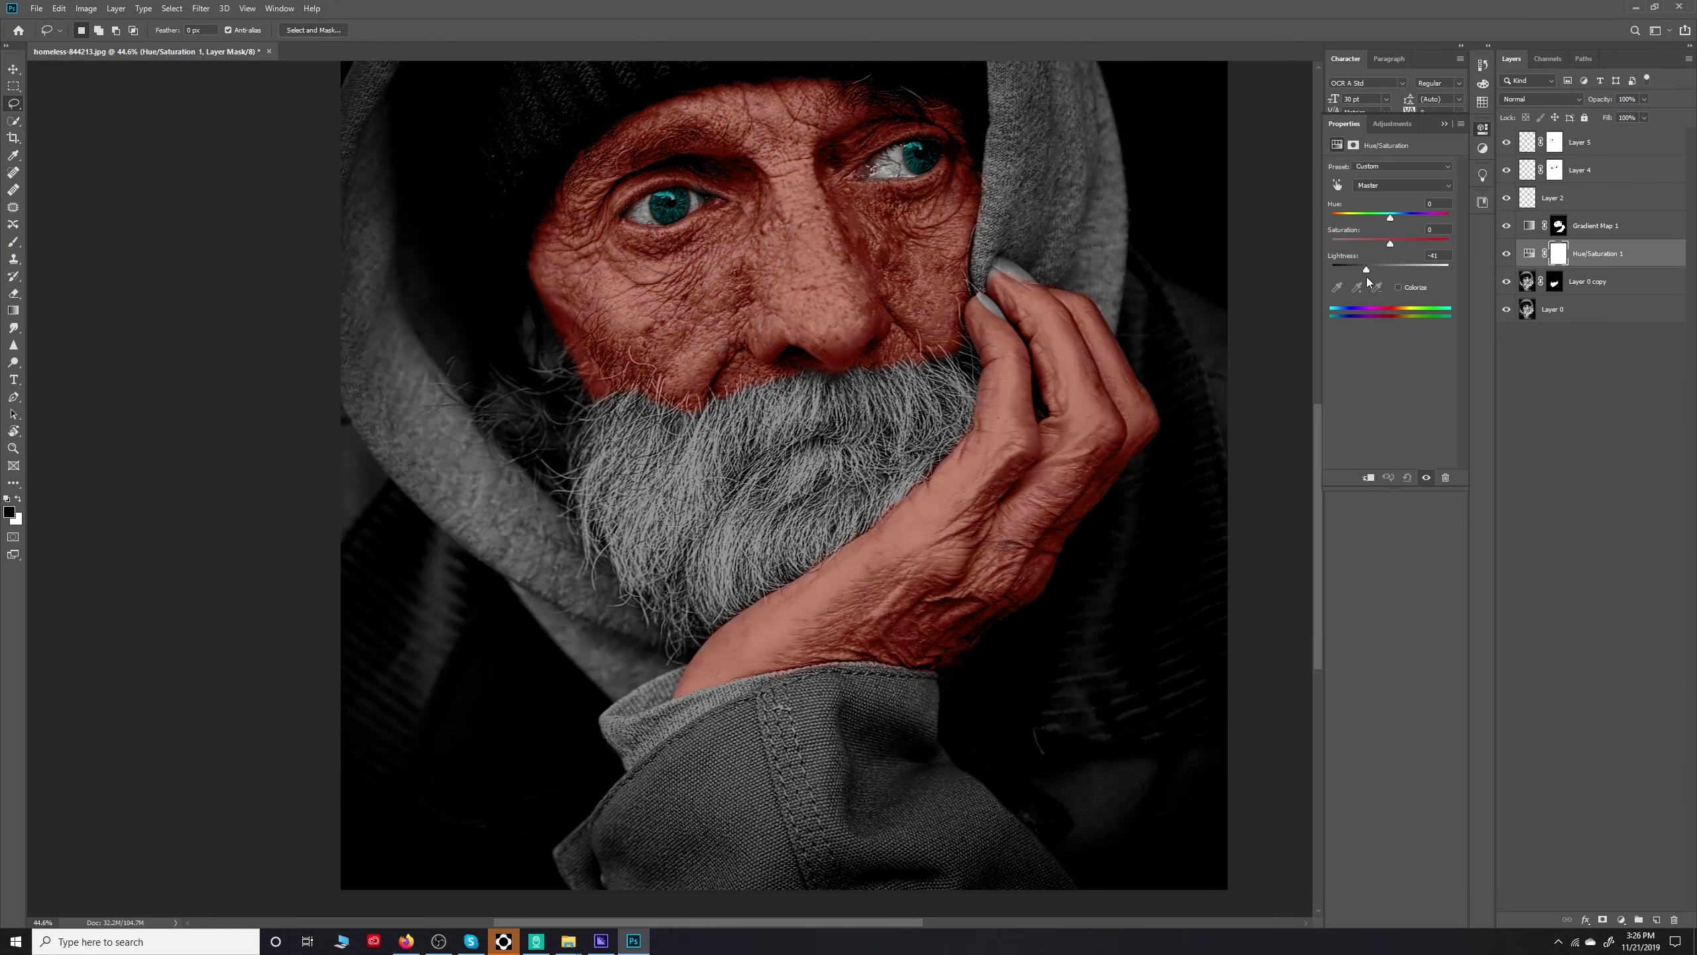
key(ctrl+alt+g)
drag(1390, 266, 1384, 268)
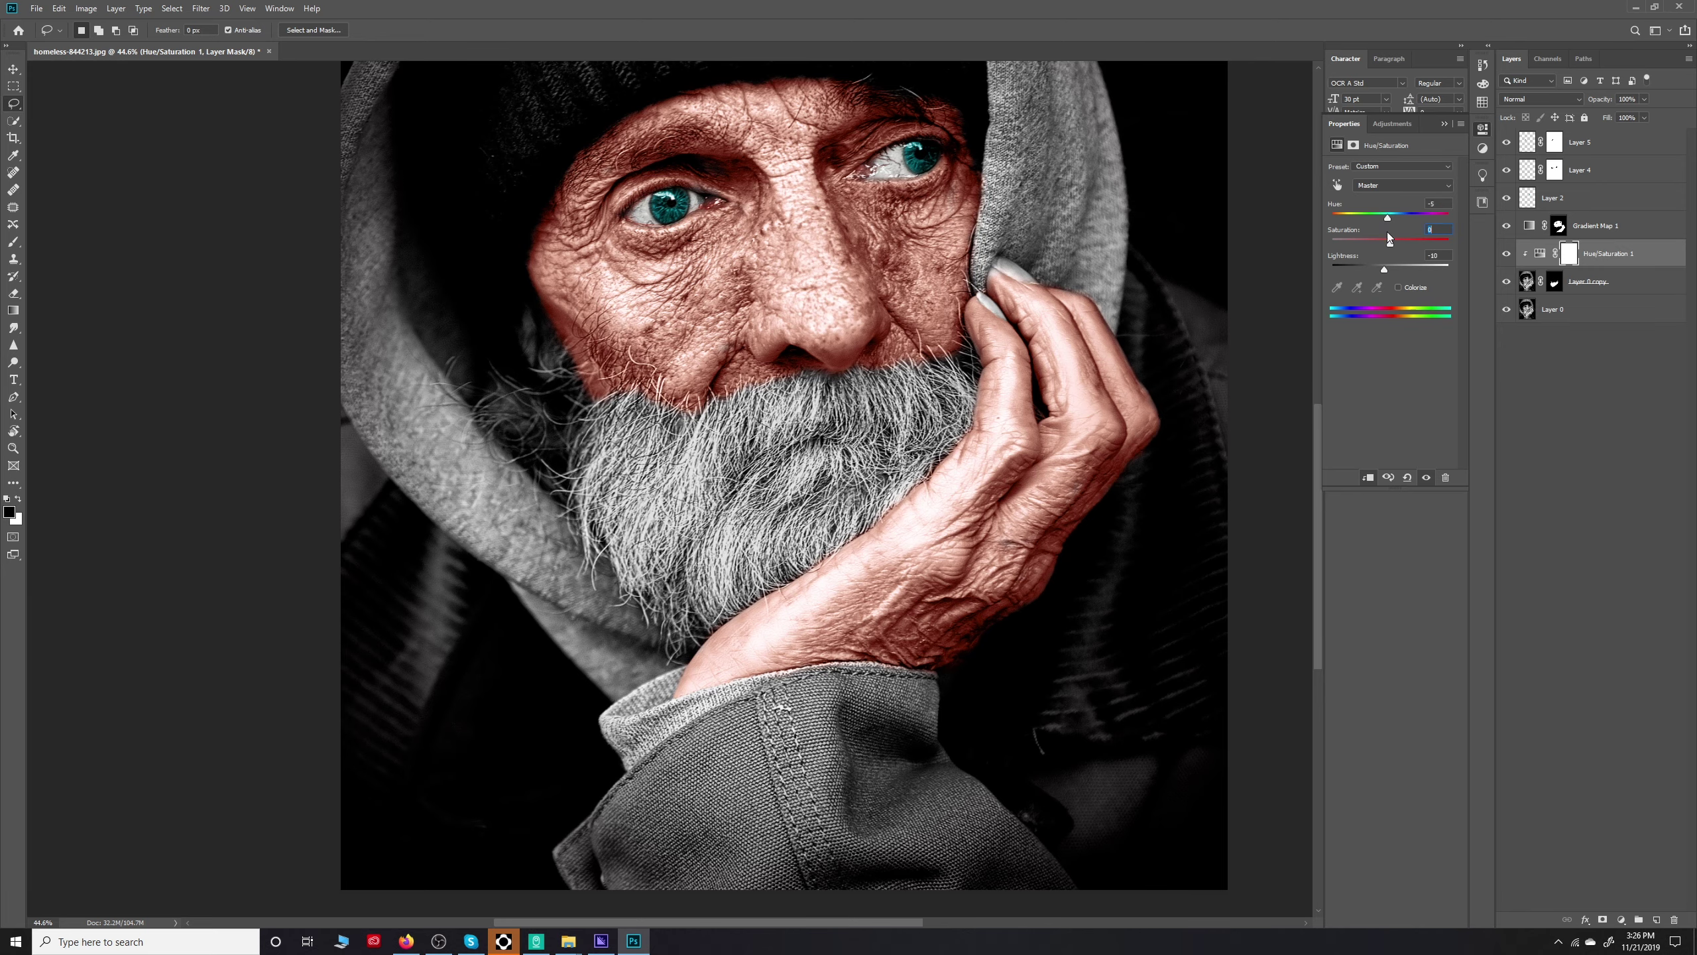
click(1510, 266)
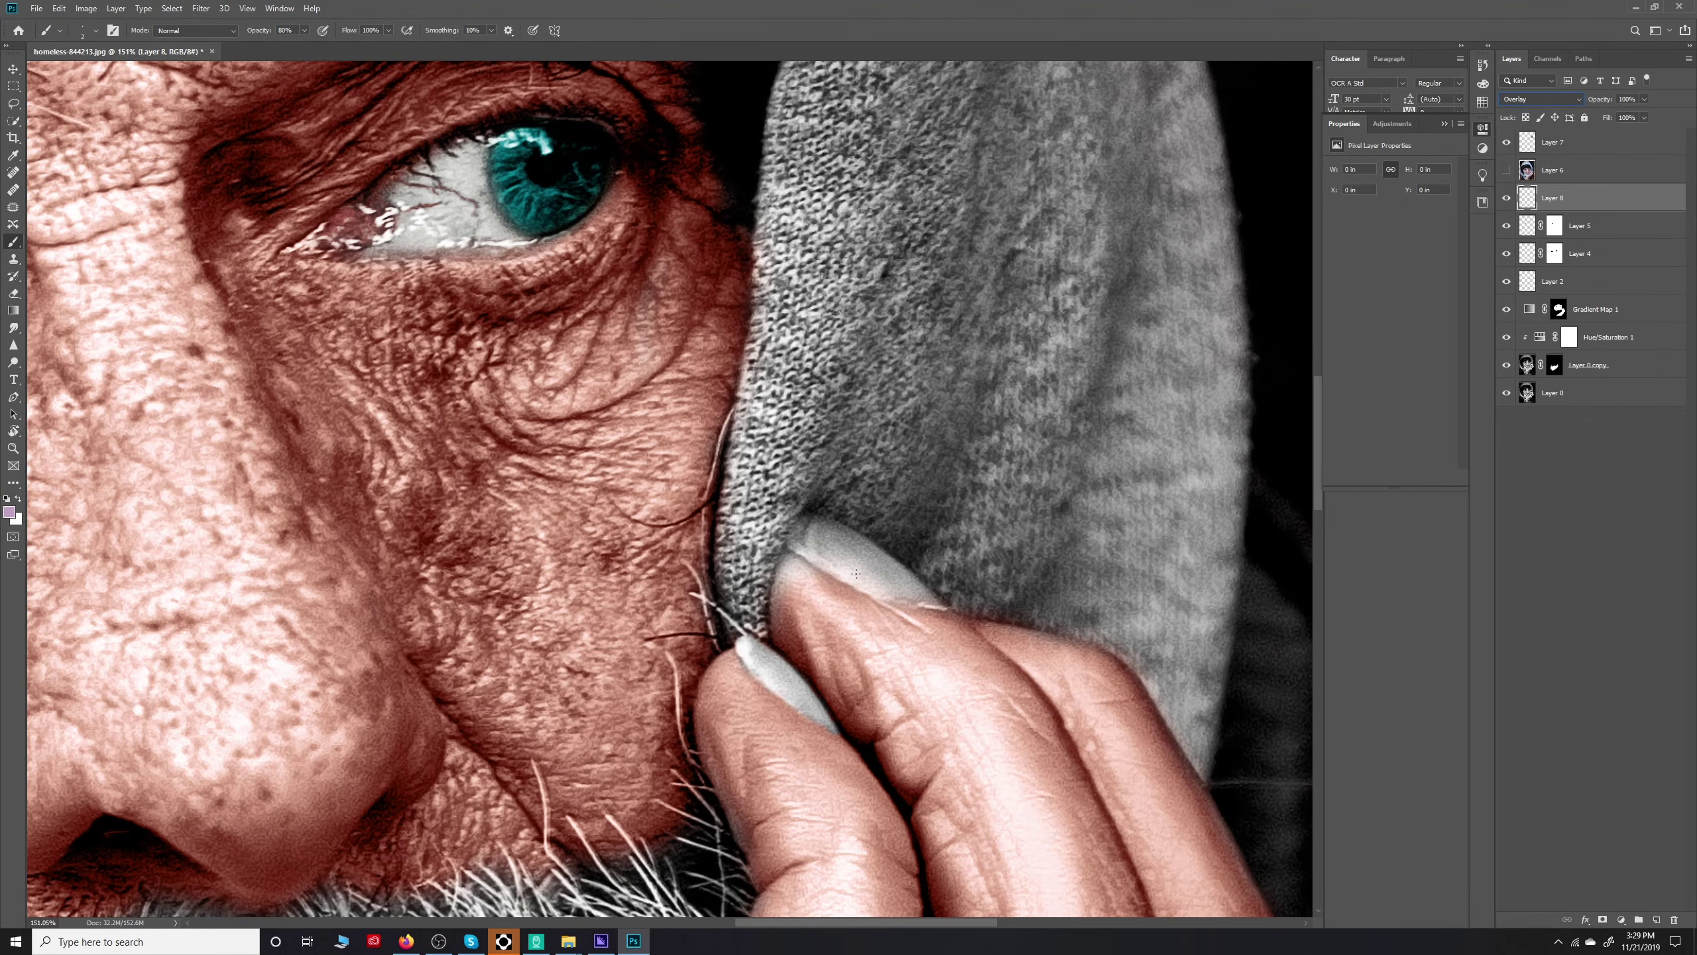
Tint the fingernail purple, then a softer pink at 10% brush opacity
scroll(856, 574, down, 5)
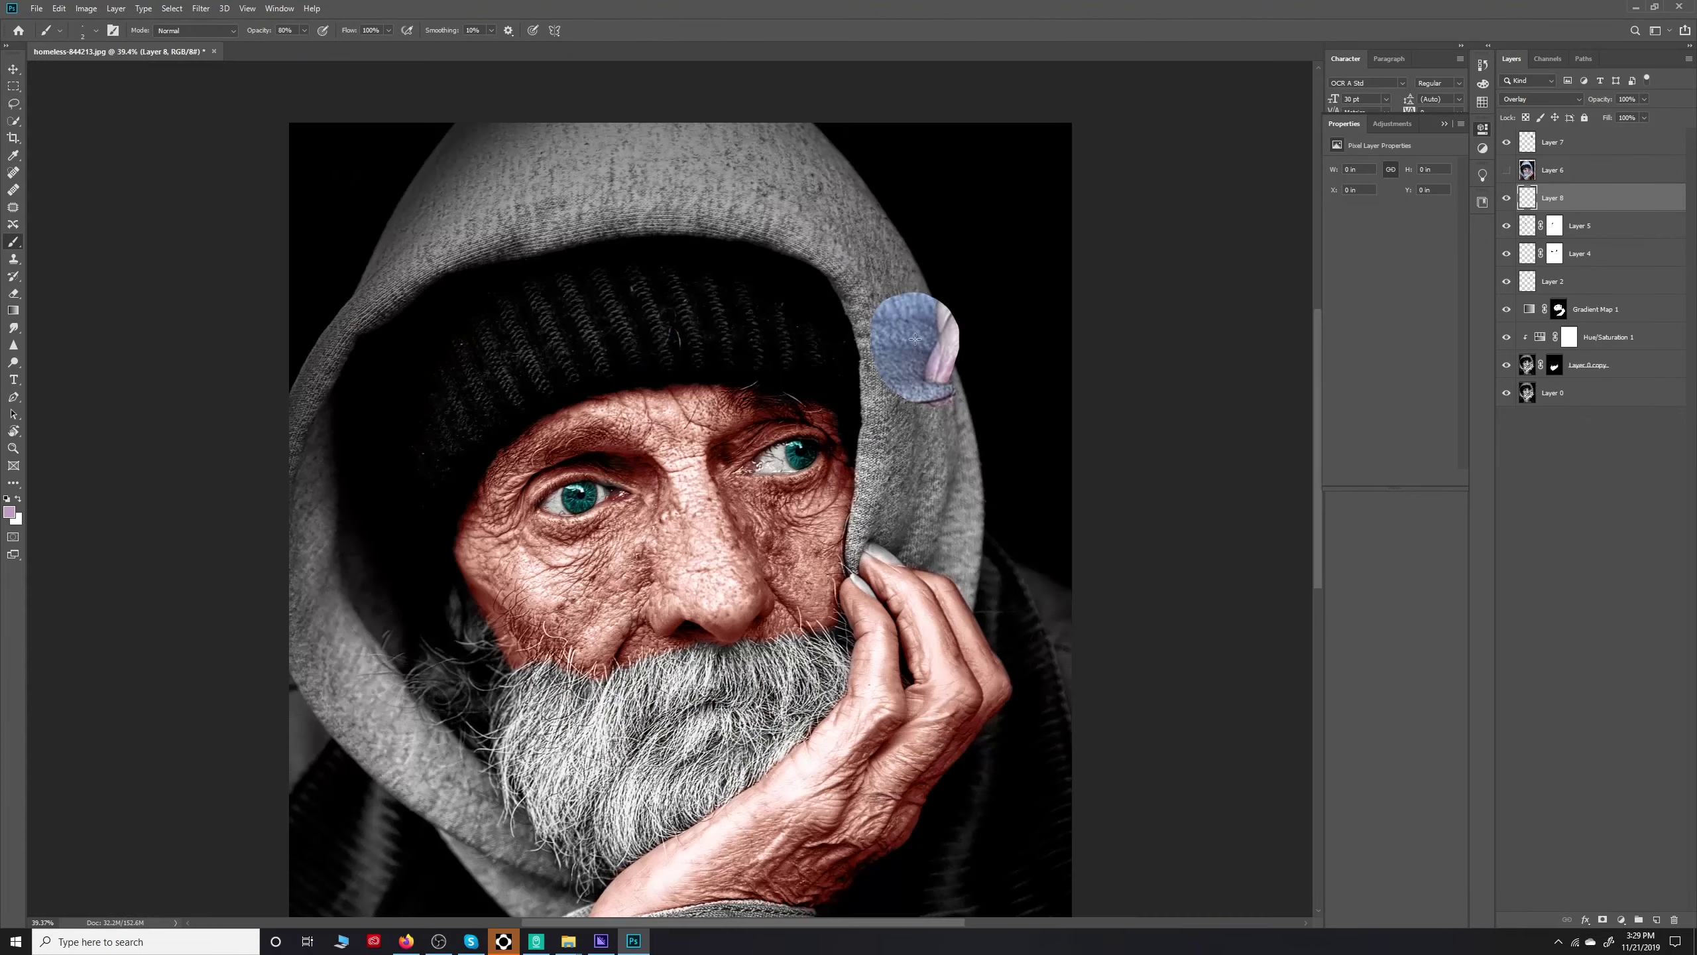
scroll(899, 560, up, 5)
mouse_move(836, 538)
mouse_down()
mouse_move(743, 521)
mouse_move(805, 523)
mouse_up()
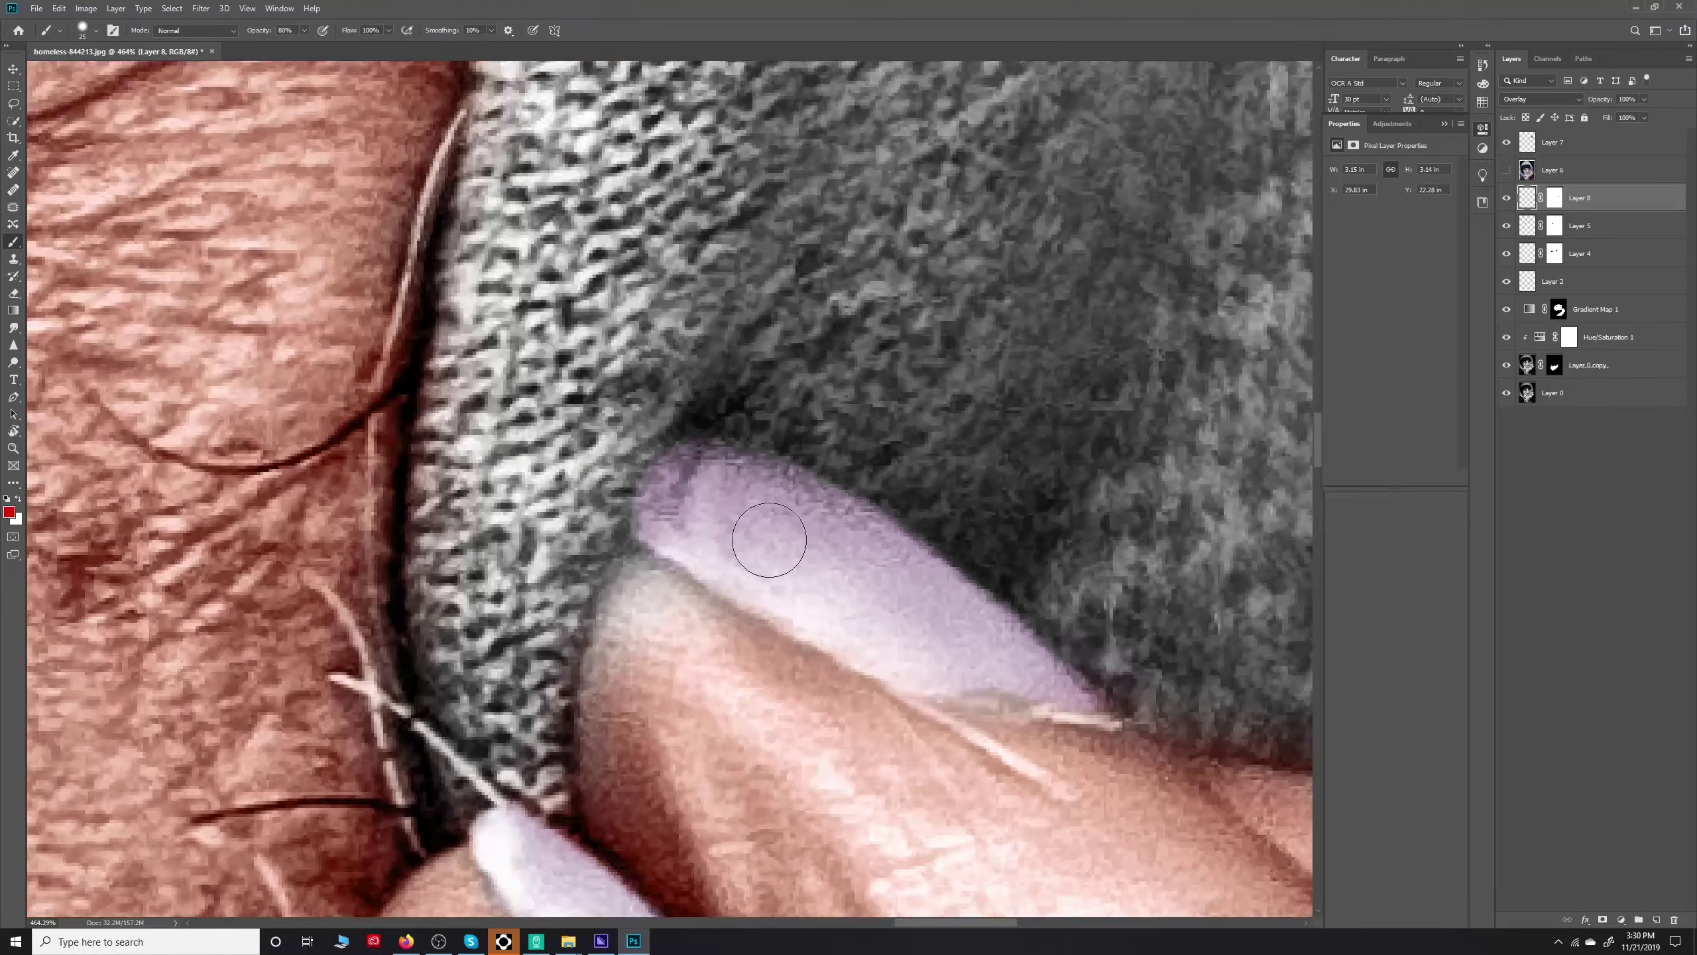
key(1)
drag(877, 603, 700, 491)
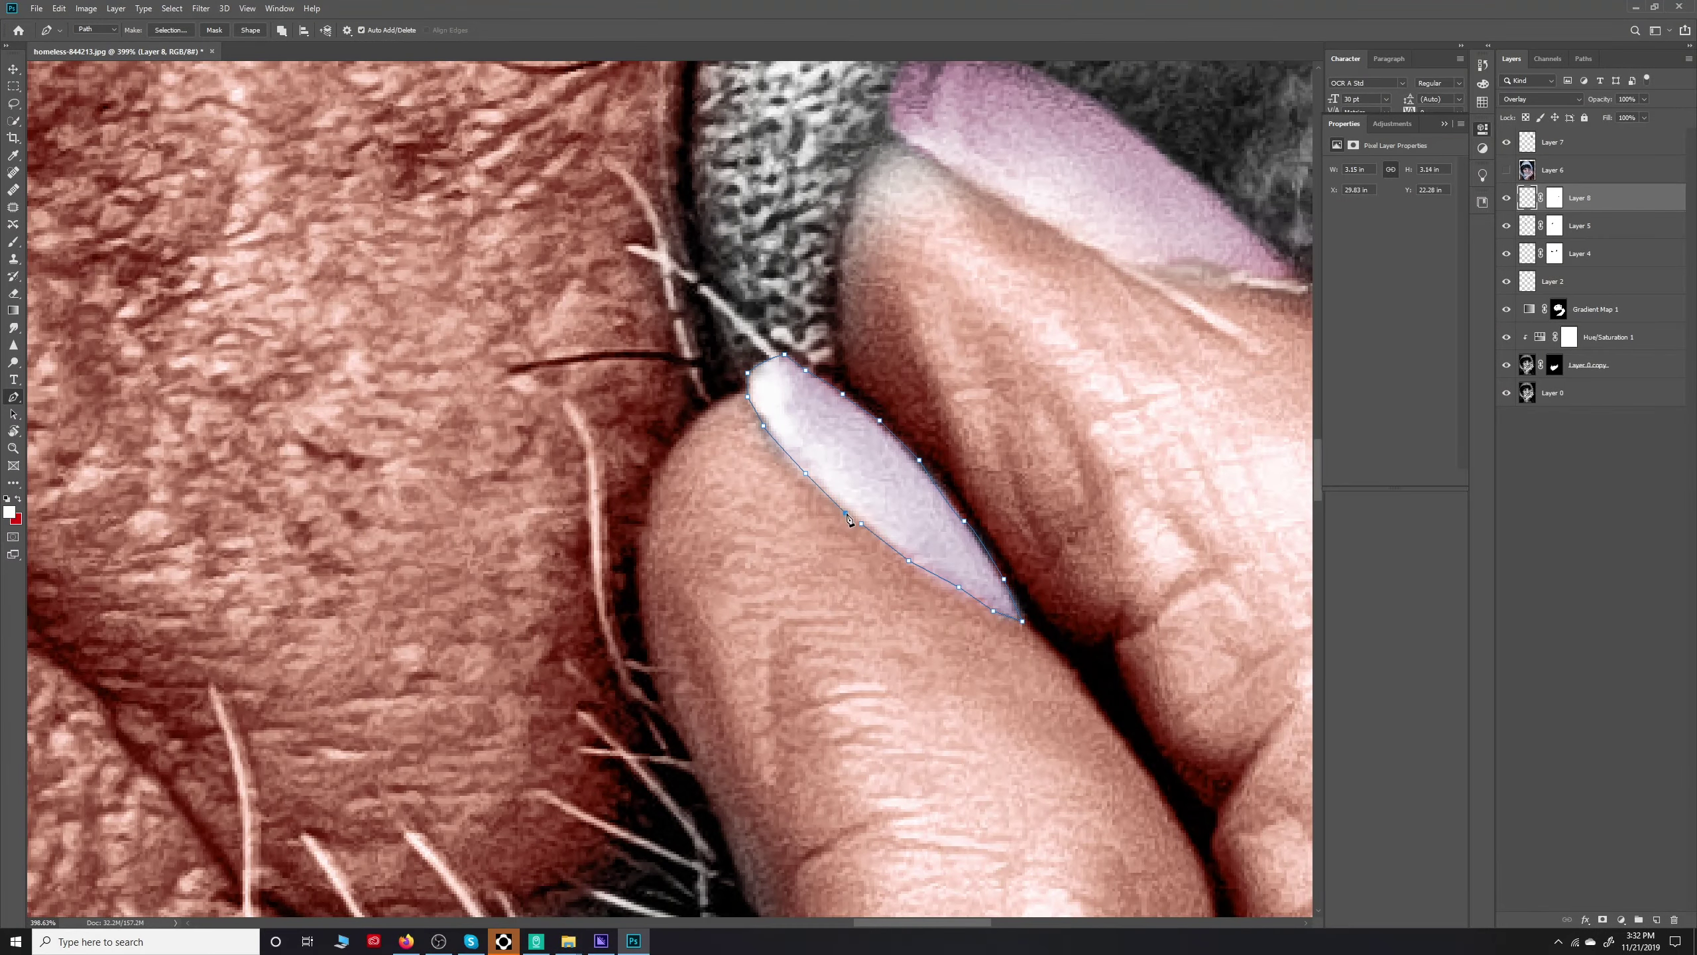
Turn the nail outline path into a selection and return to brush painting
right_click(847, 519)
click(895, 602)
key(b)
key(x)
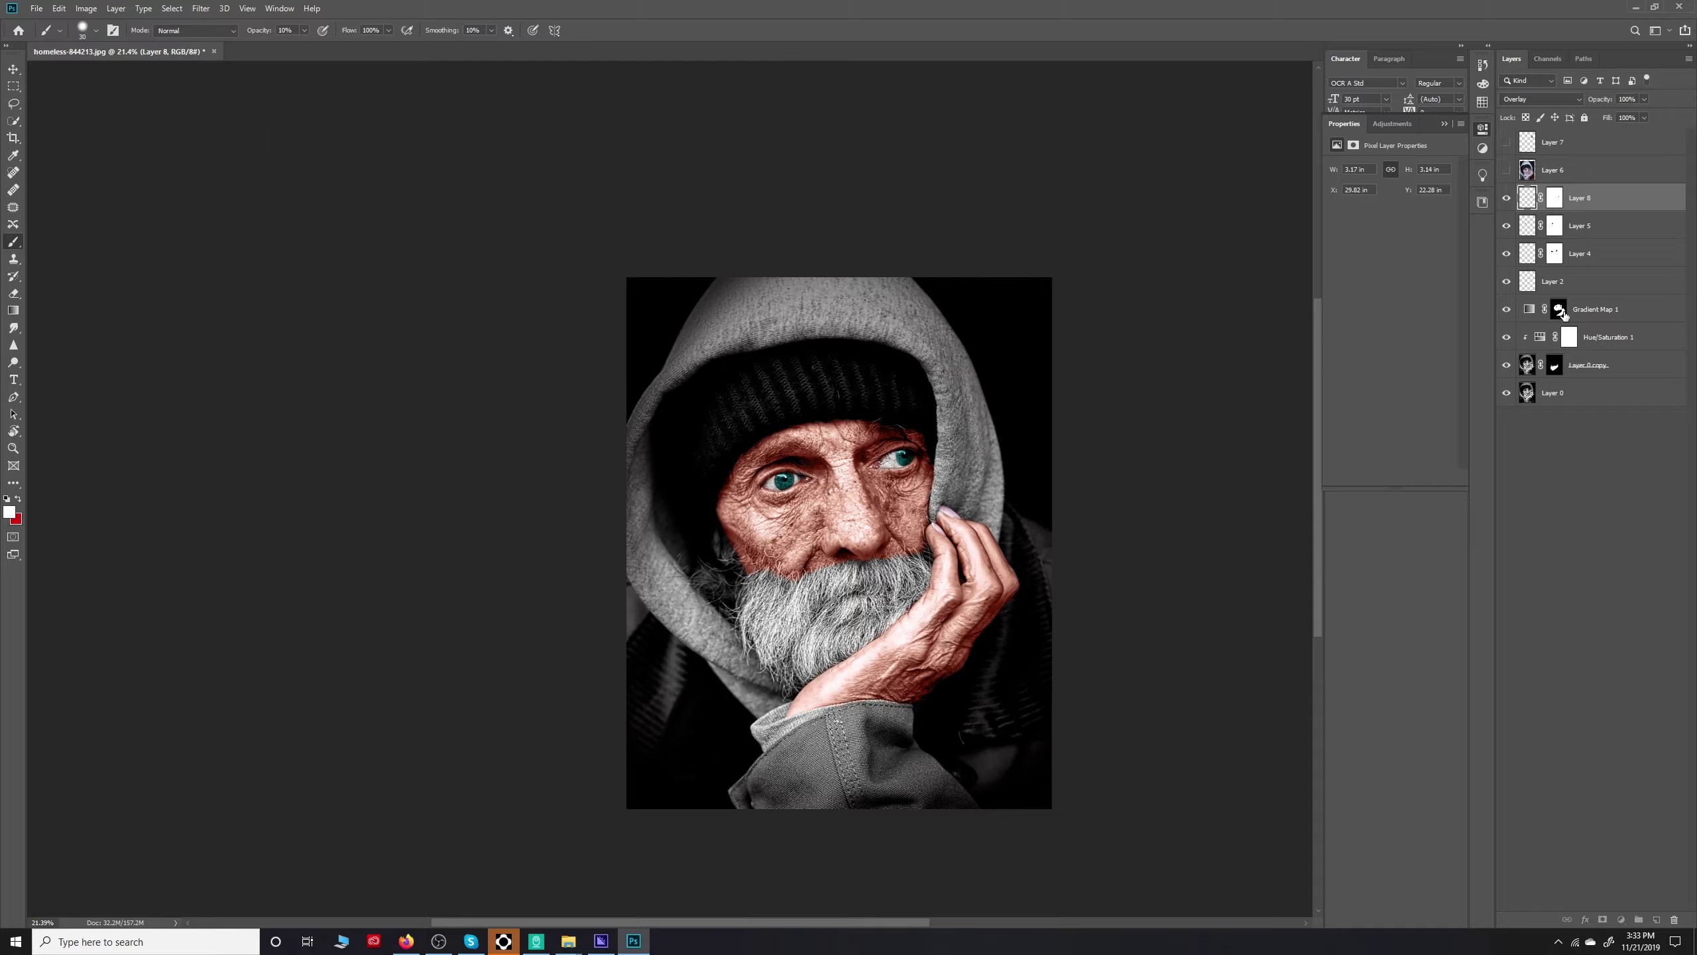
Compare the full portrait with and without the Hue/Saturation 1 and colour layers
click(1561, 311)
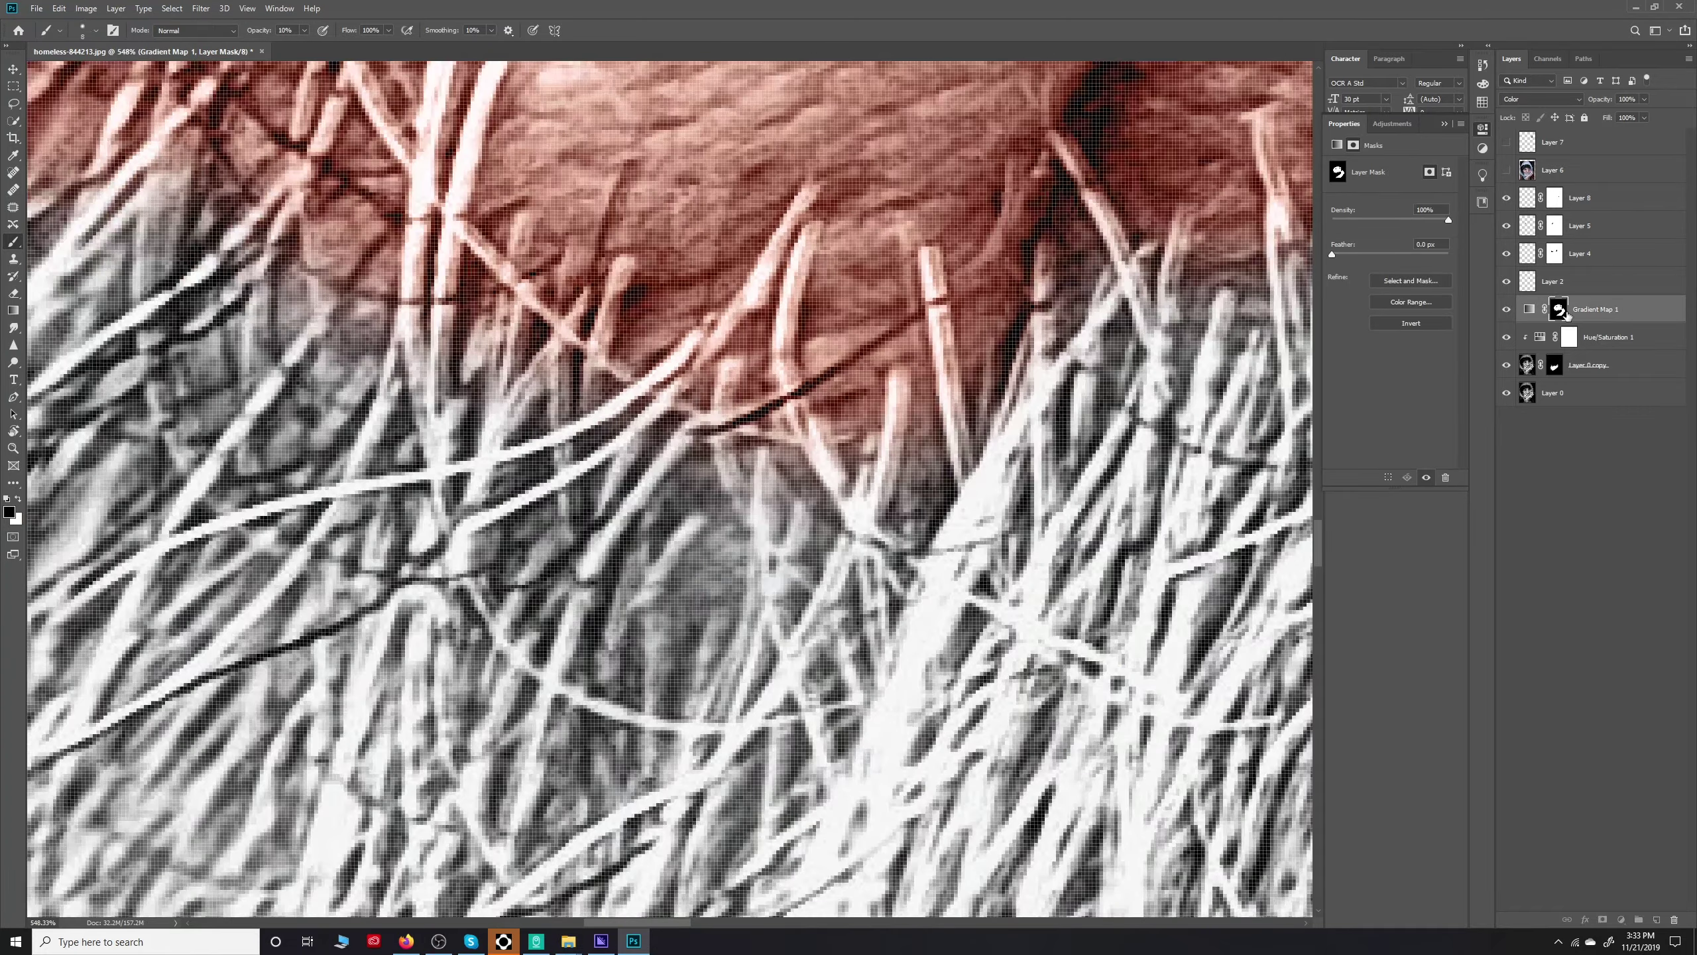
key(x)
key(ctrl+0)
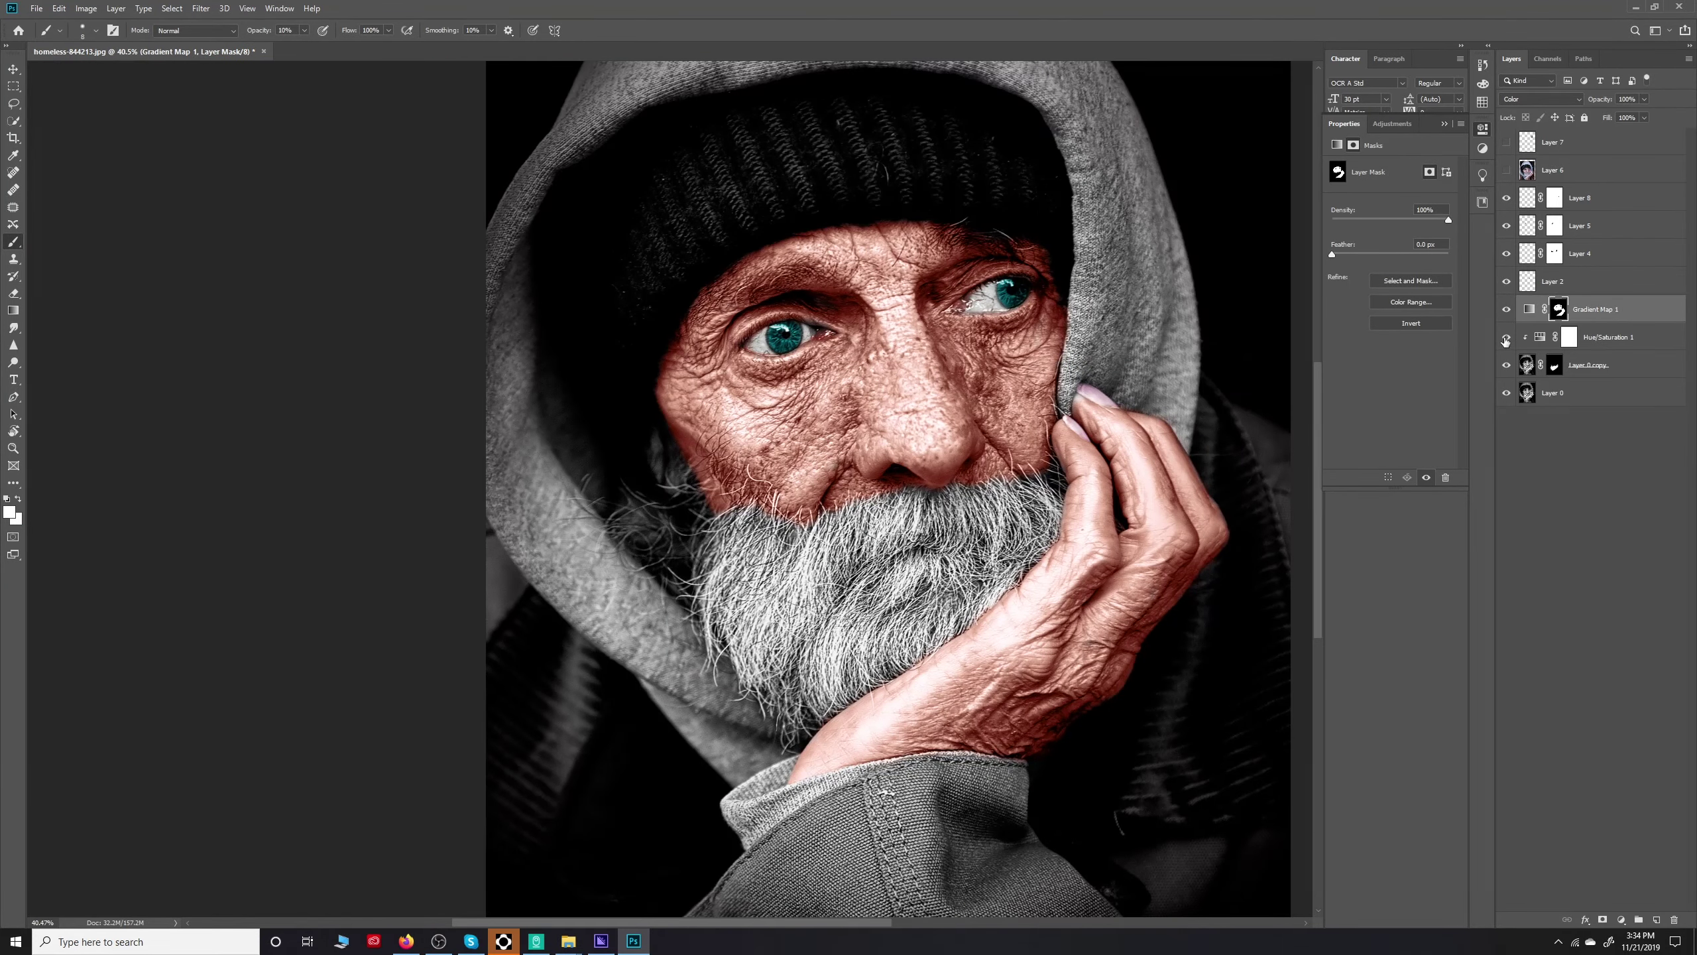
click(1519, 341)
click(1508, 339)
click(1508, 365)
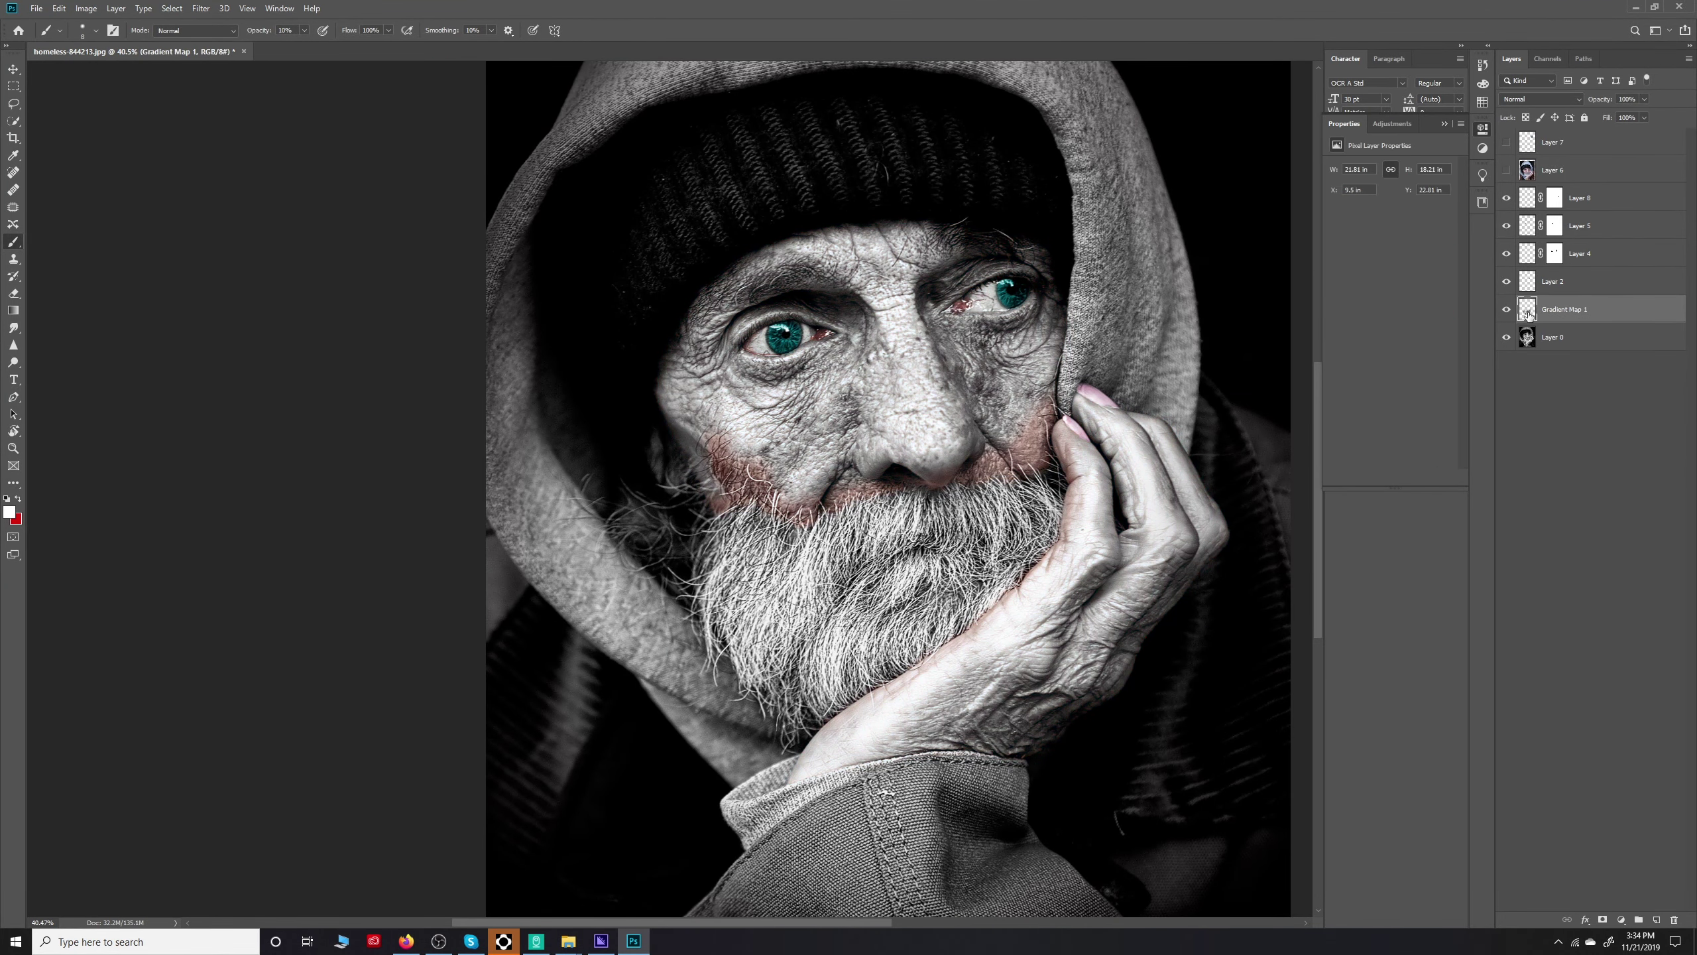
click(1508, 365)
Check a colour stop of the Gradient Map 1 skin gradient in the Gradient Editor
click(1596, 309)
click(1386, 171)
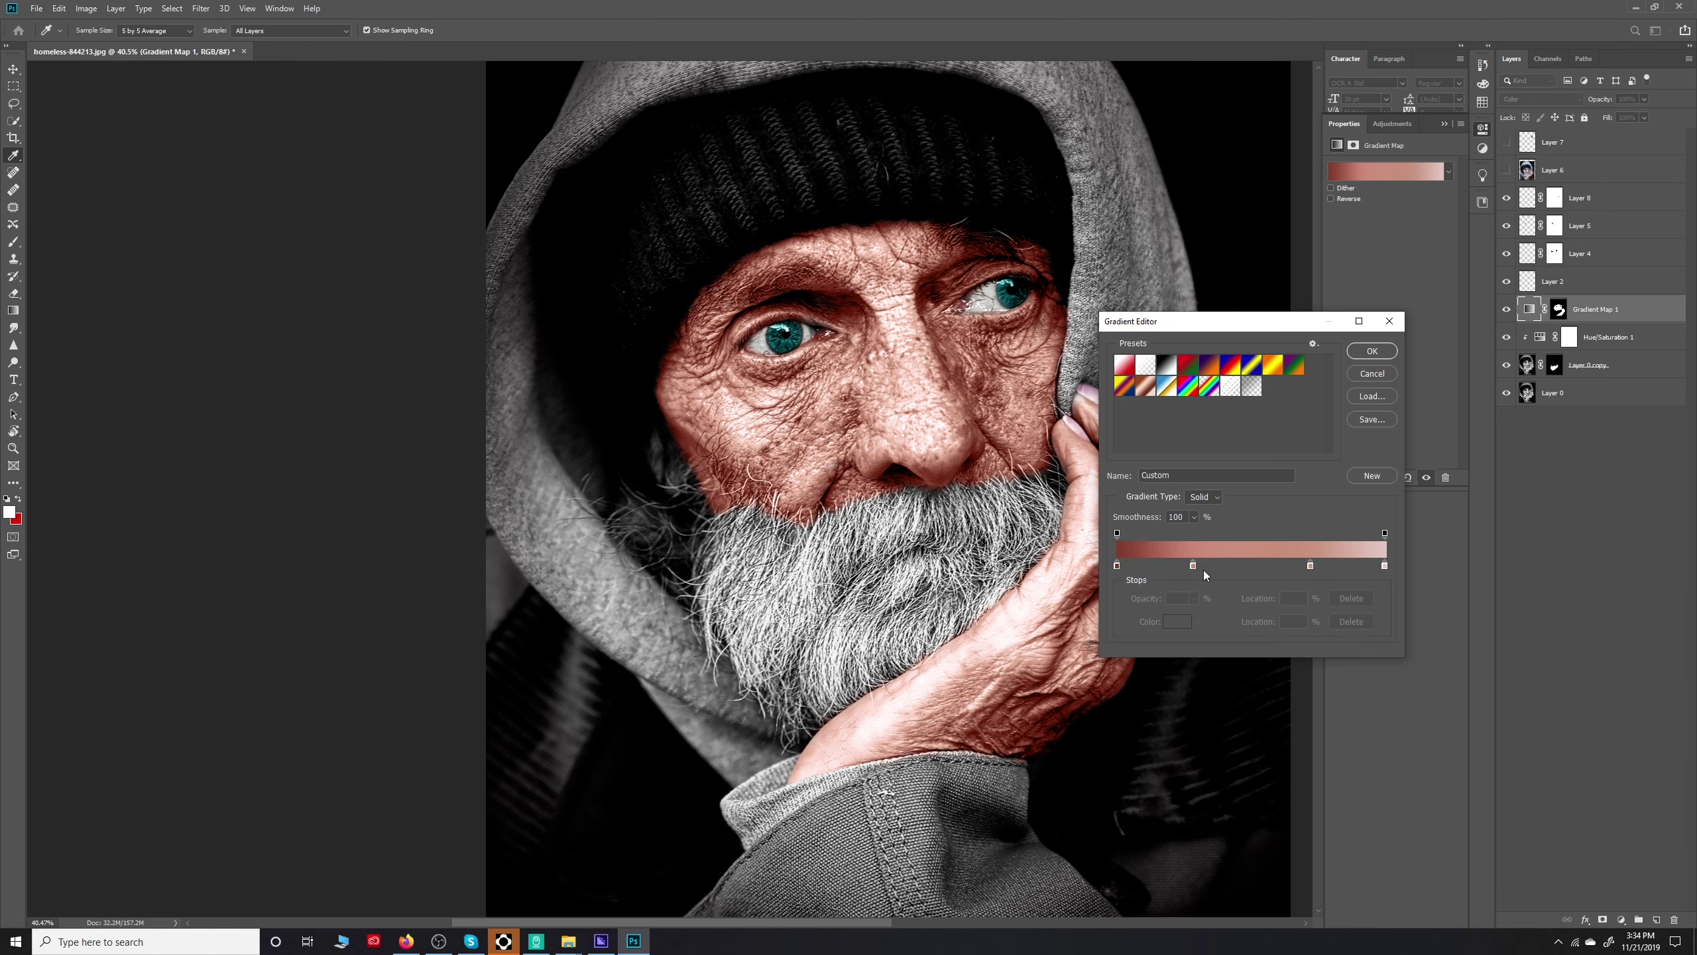
double_click(1382, 572)
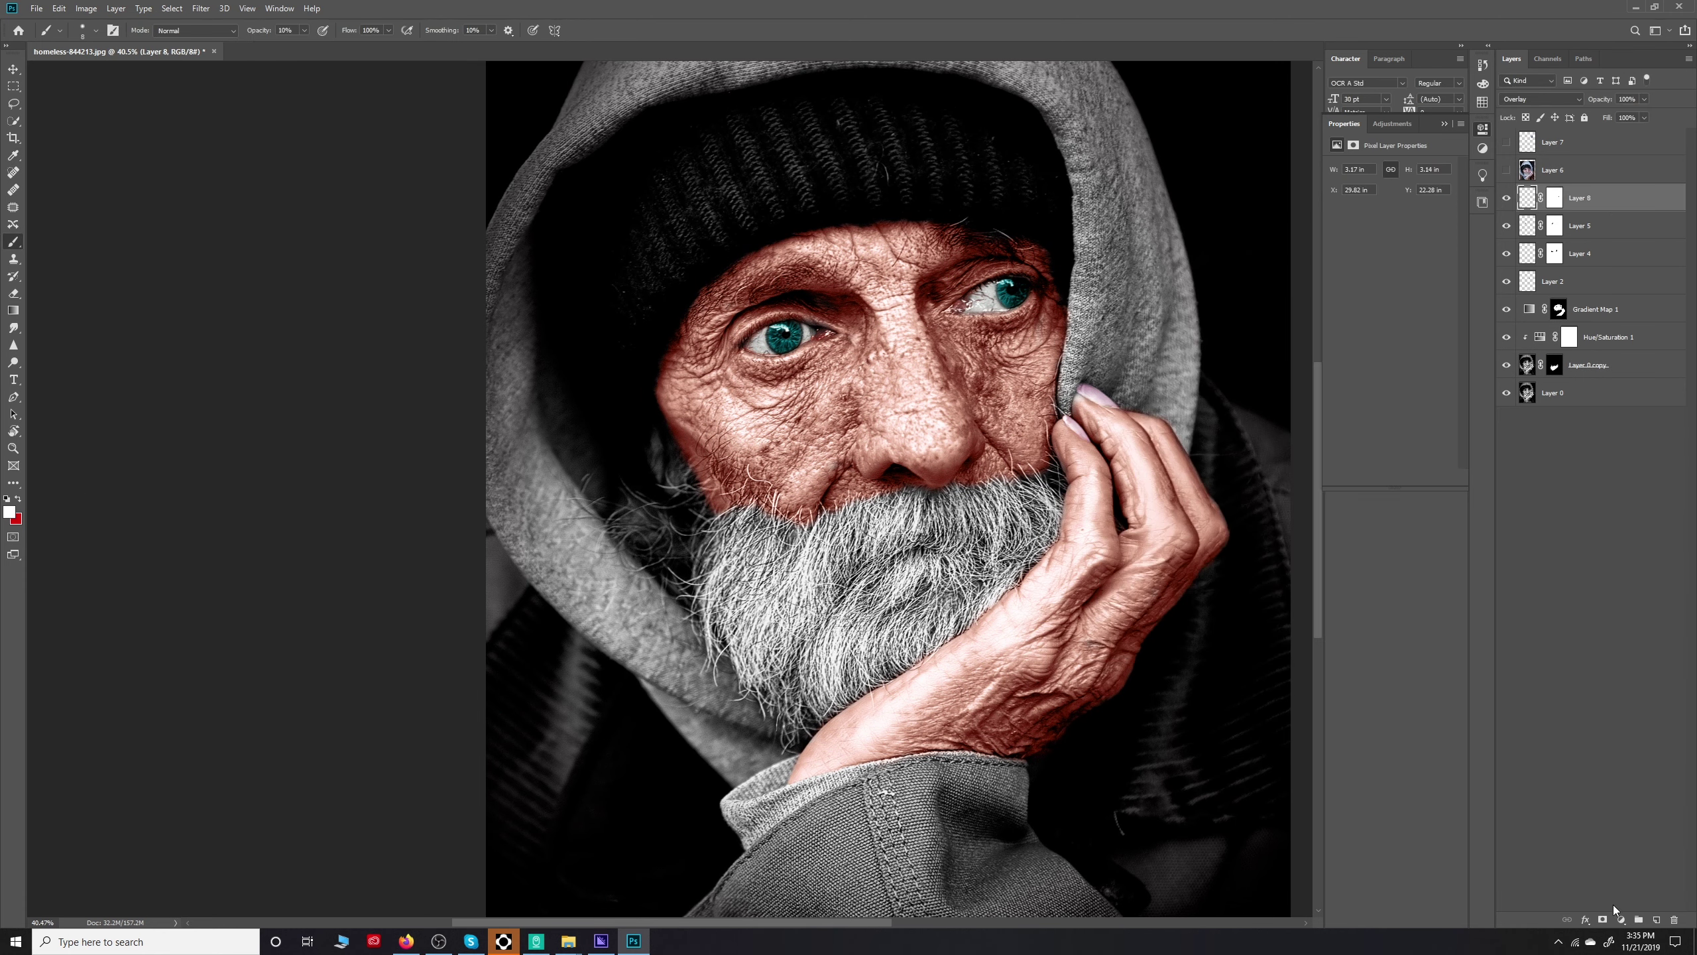
click(1657, 920)
click(9, 512)
Reveal the pink skin colour in a beard patch, then shrink the brush for detail
click(1328, 461)
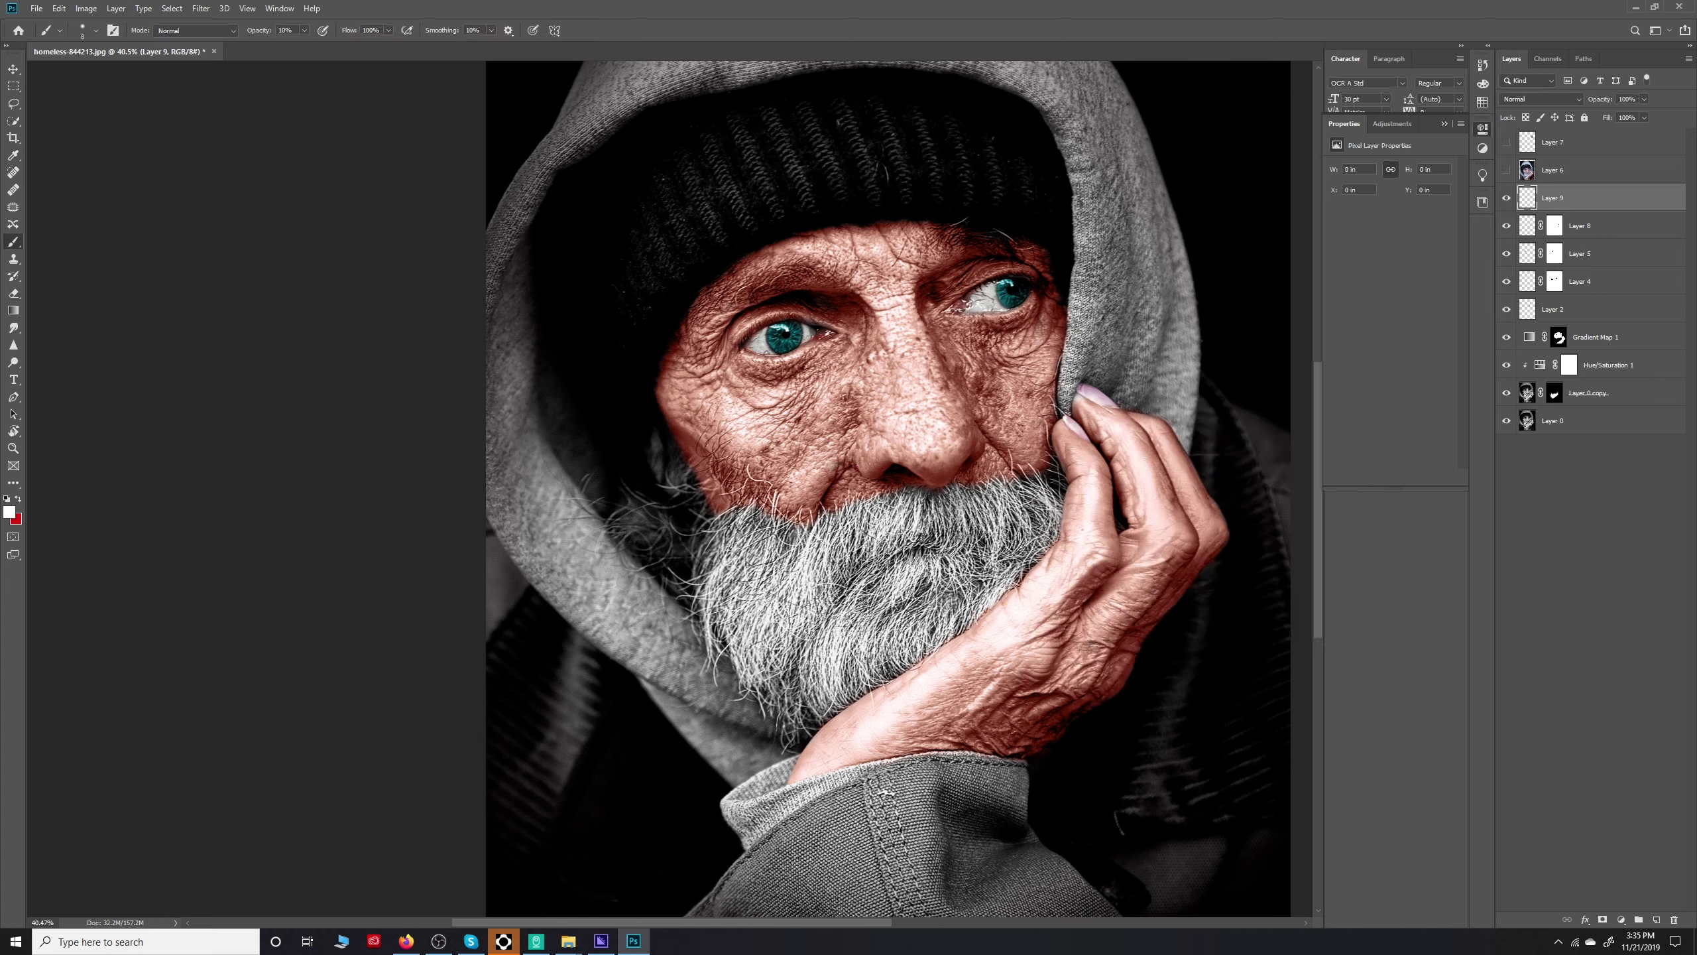
click(9, 512)
click(1328, 460)
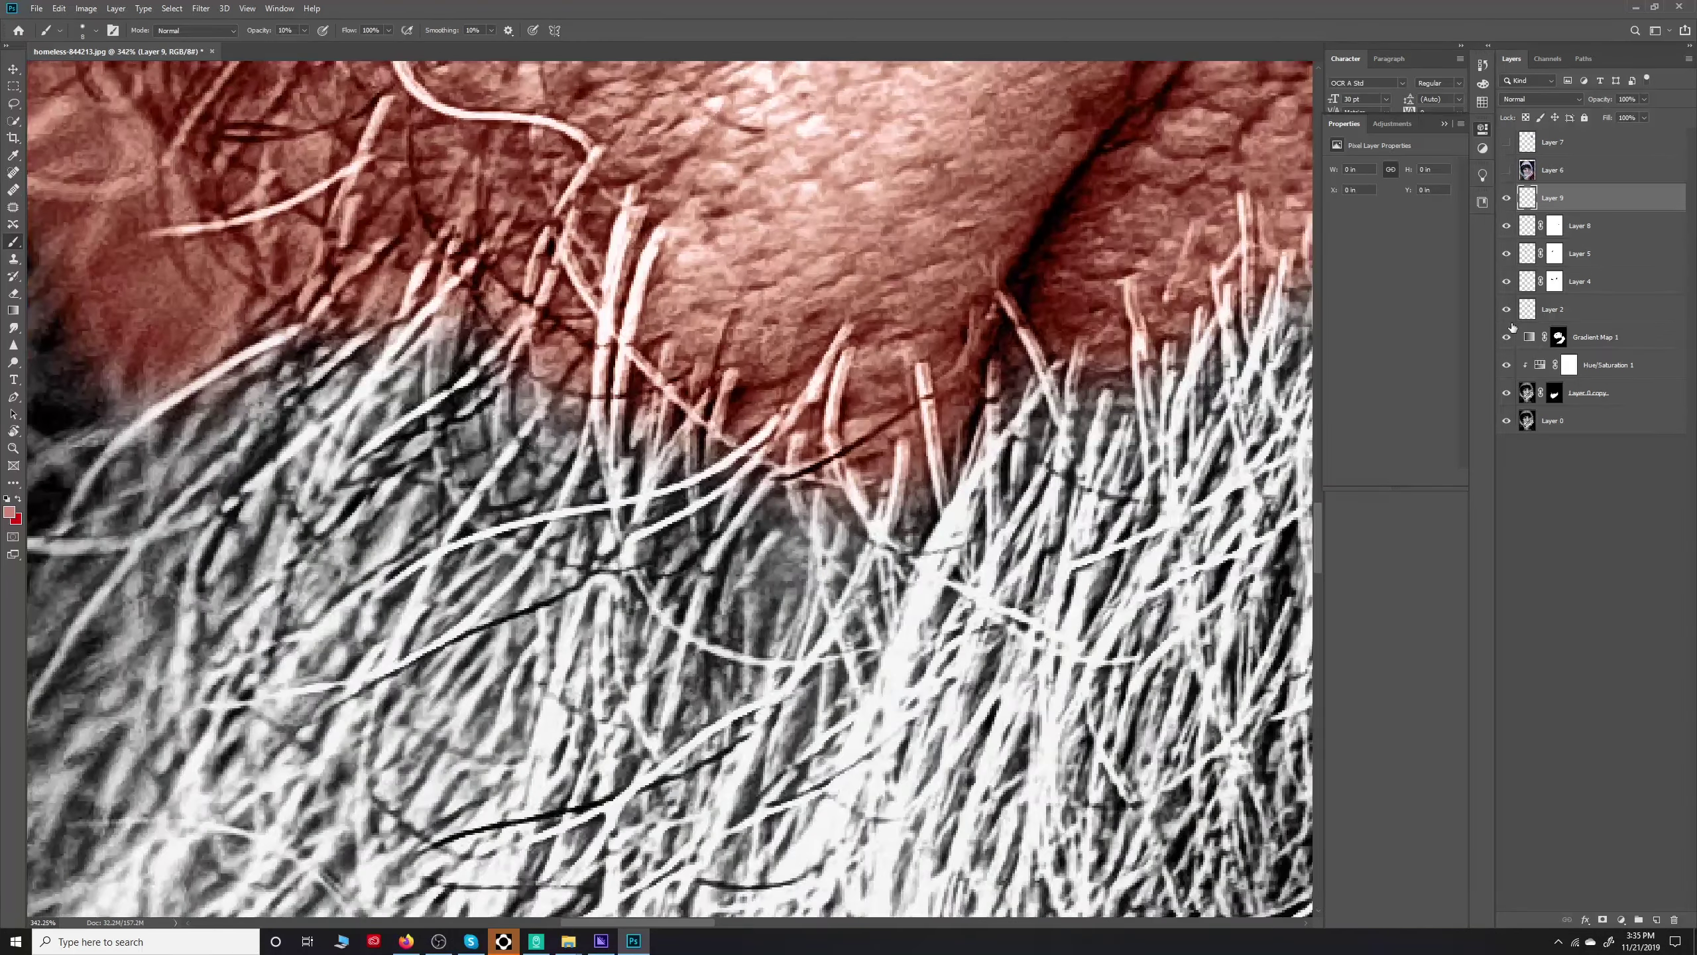
drag(786, 556, 757, 536)
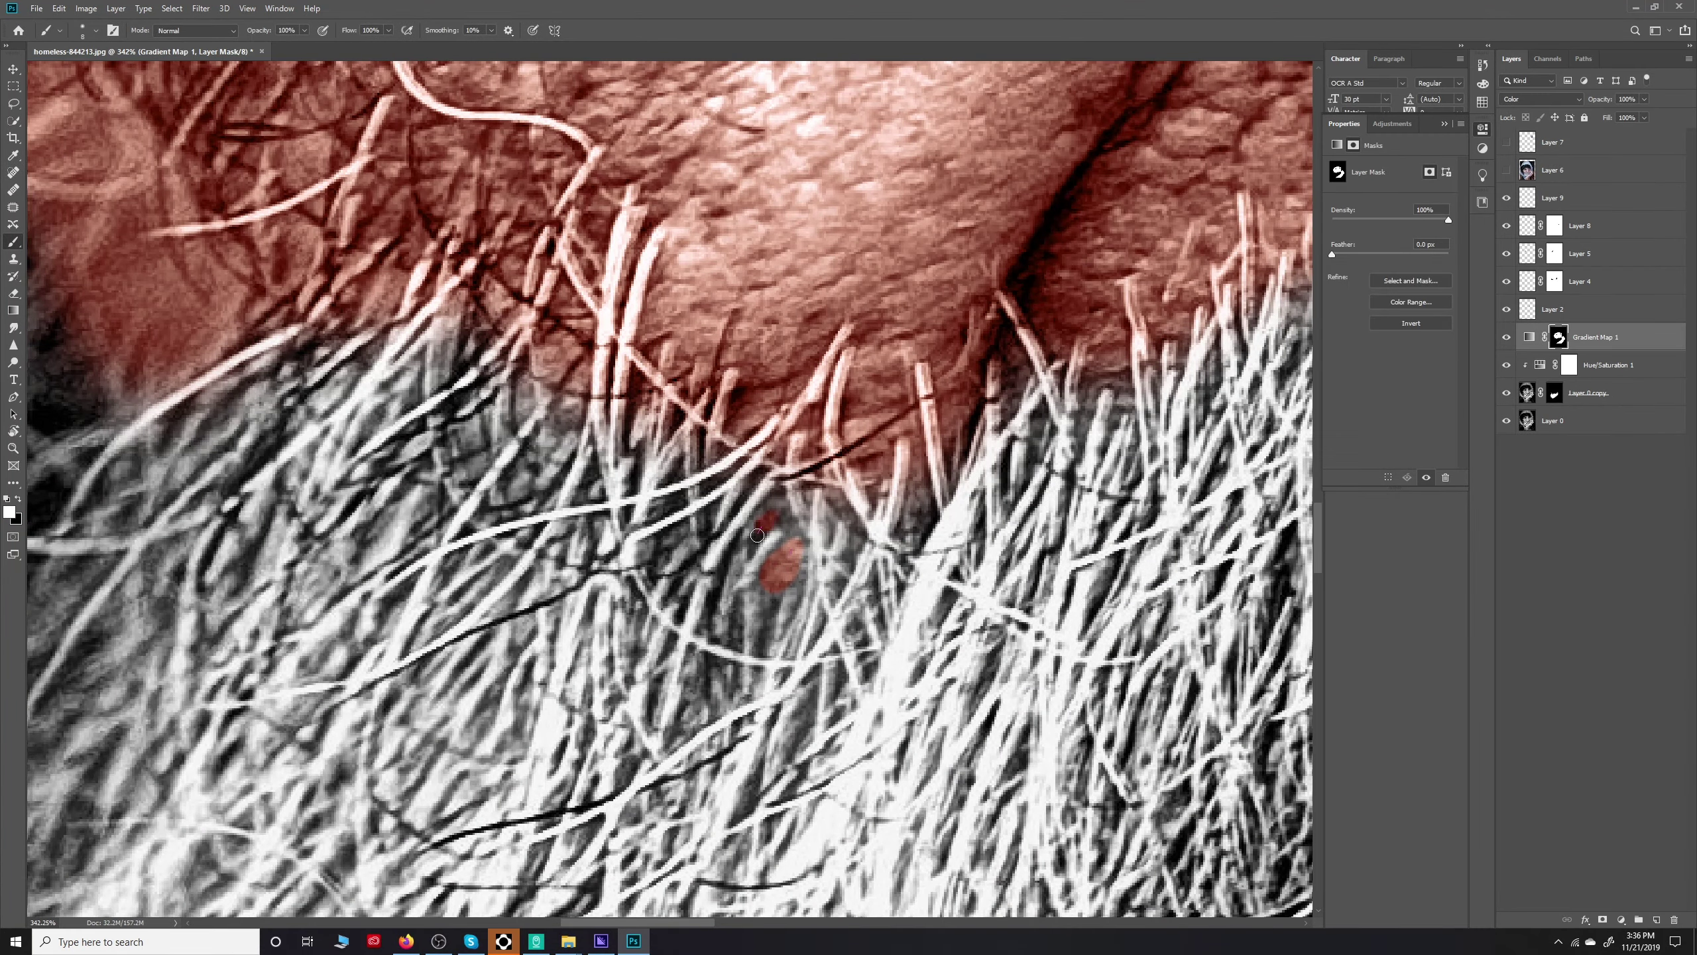
scroll(839, 410, left, 5)
scroll(732, 519, down, 2)
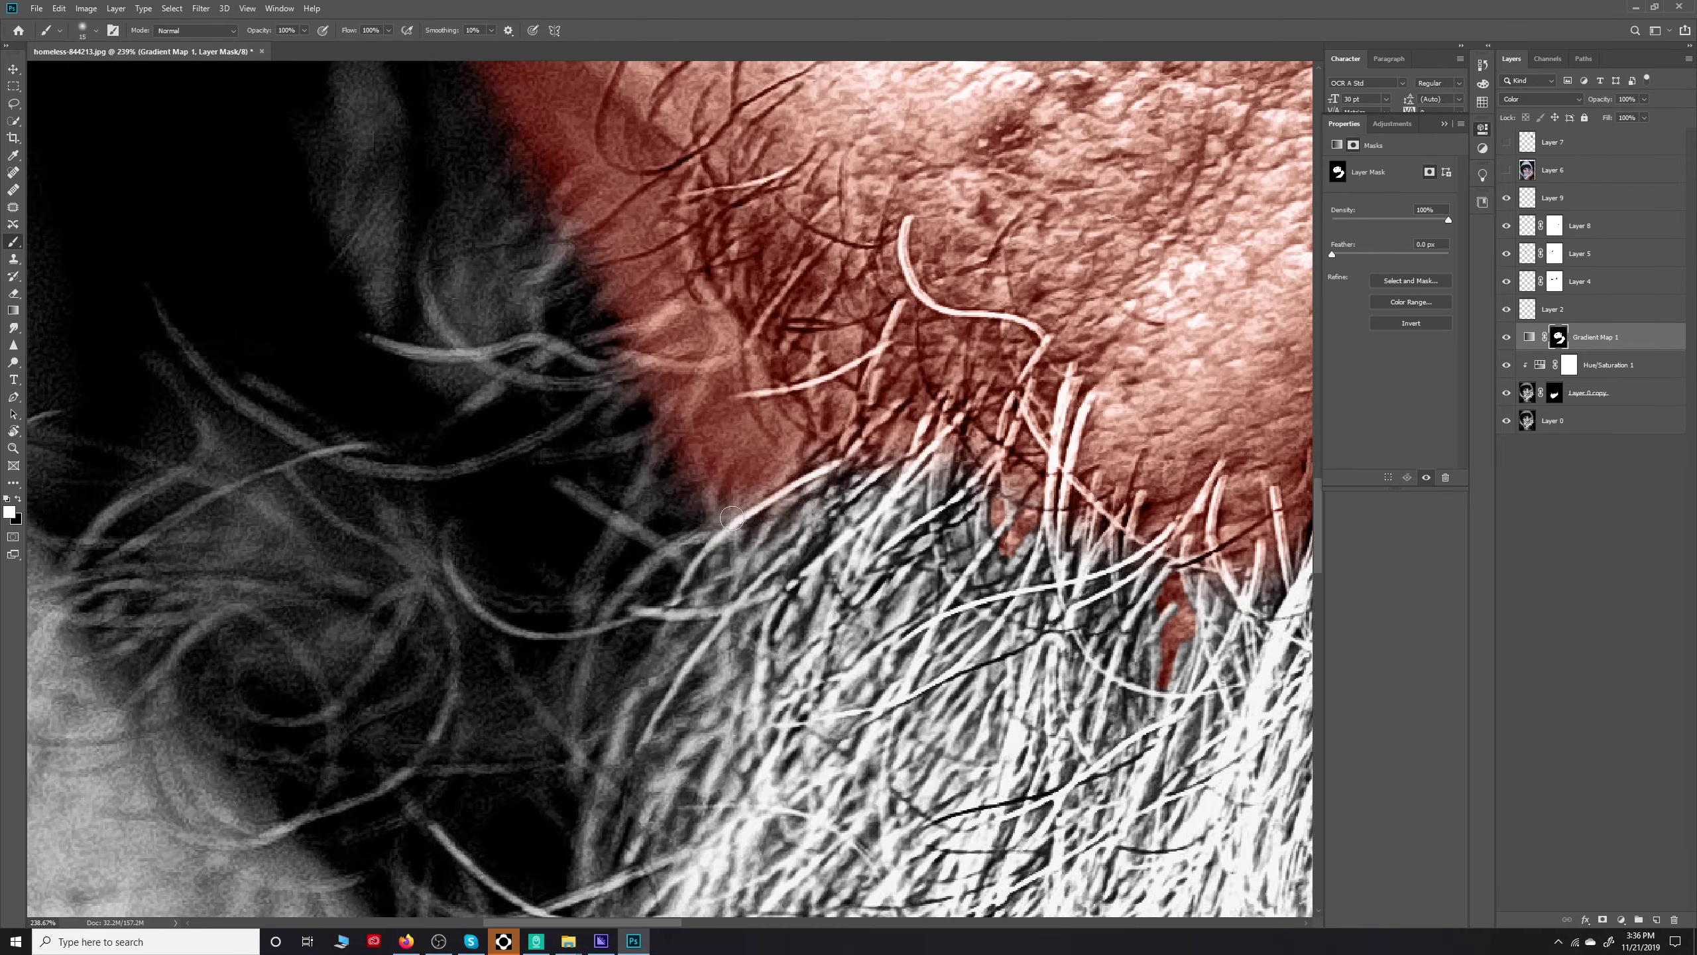
scroll(768, 569, up, 2)
key(x)
key(bracketleft)
key(bracketleft)
key(bracketleft)
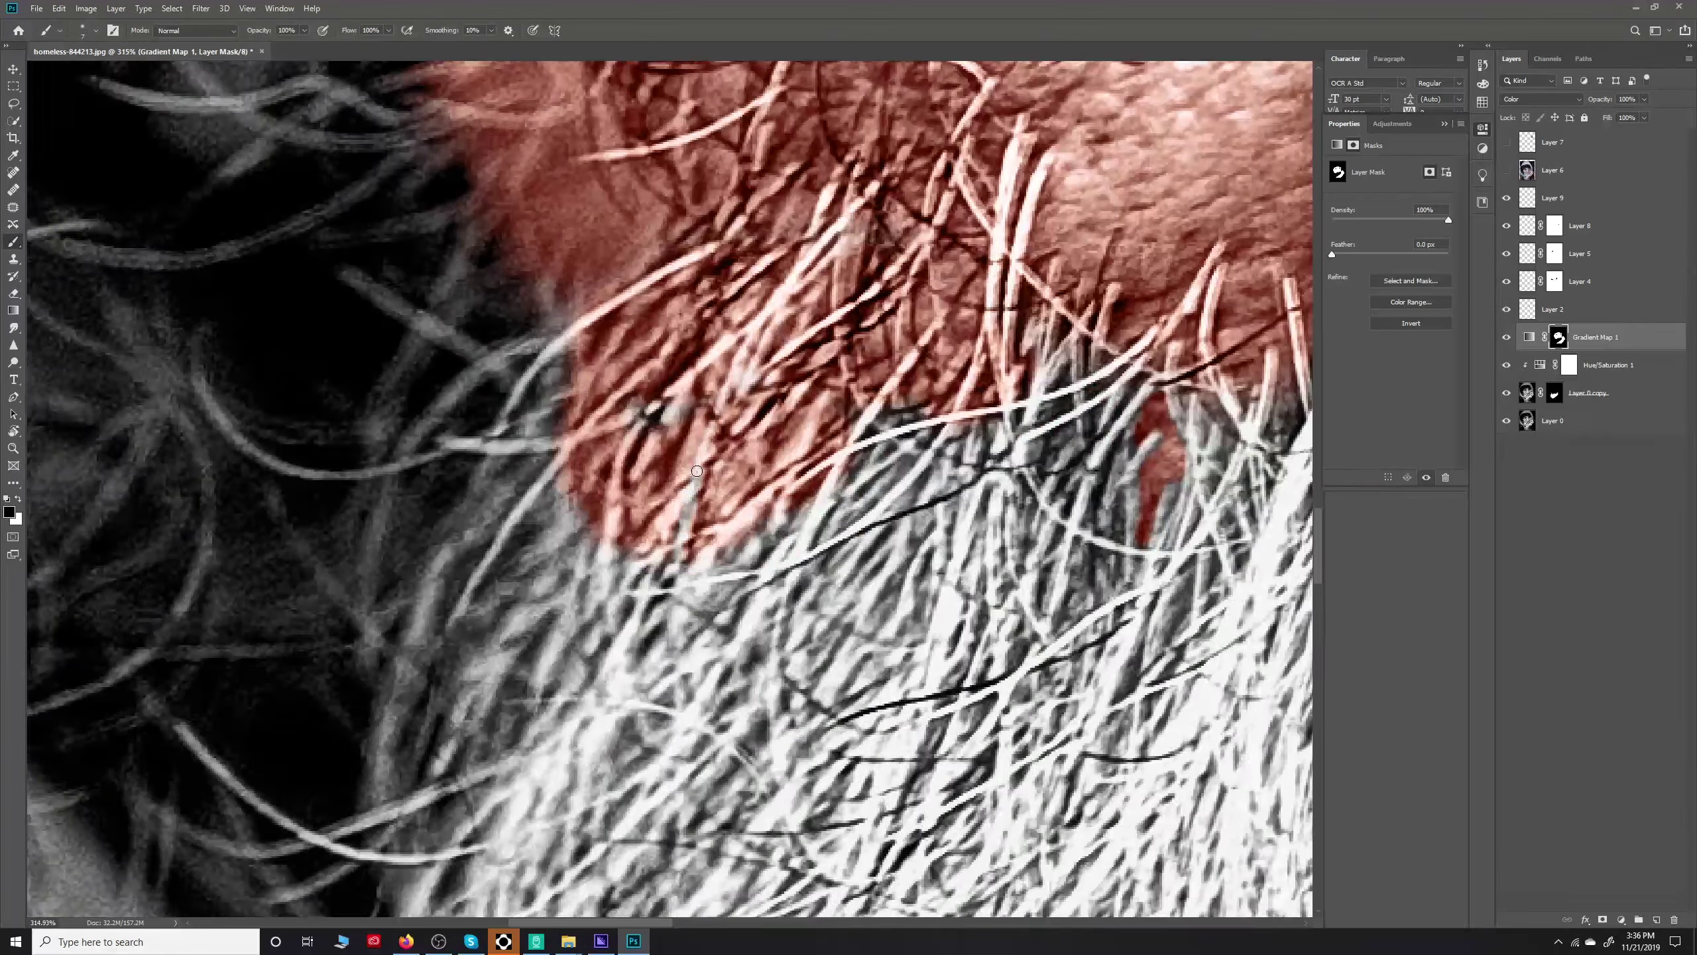
key(x)
Touch up the skin-tint edge along the moustache and beard, then view the whole portrait
drag(854, 303, 695, 517)
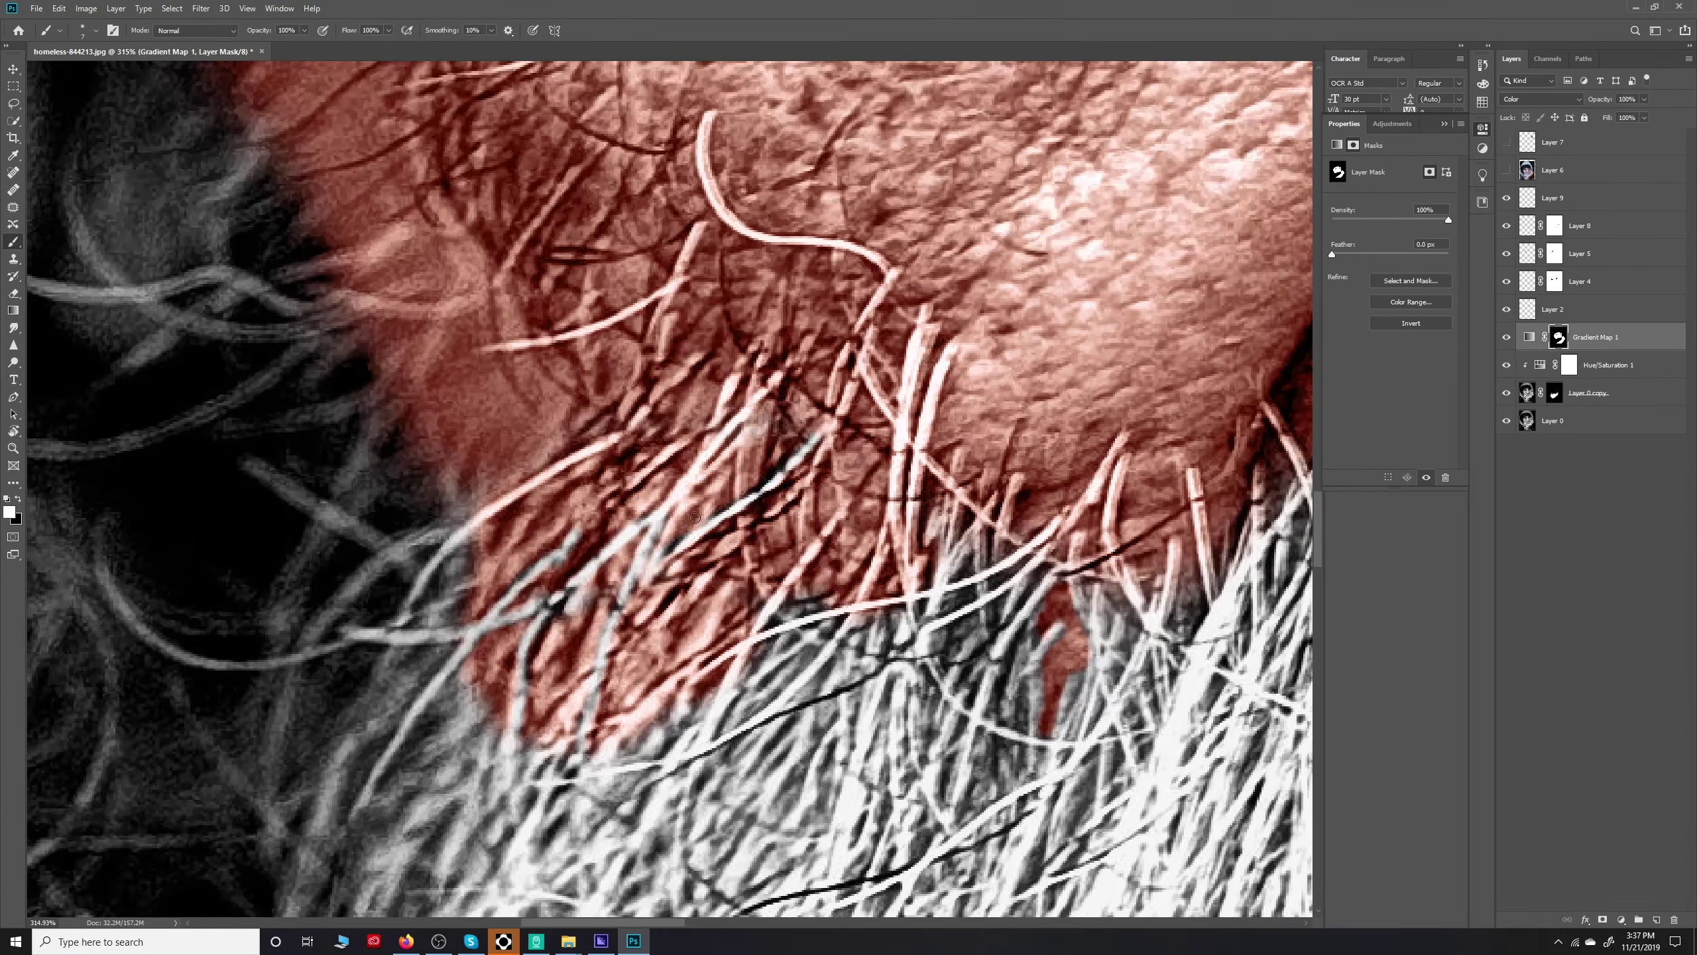
drag(556, 557, 568, 391)
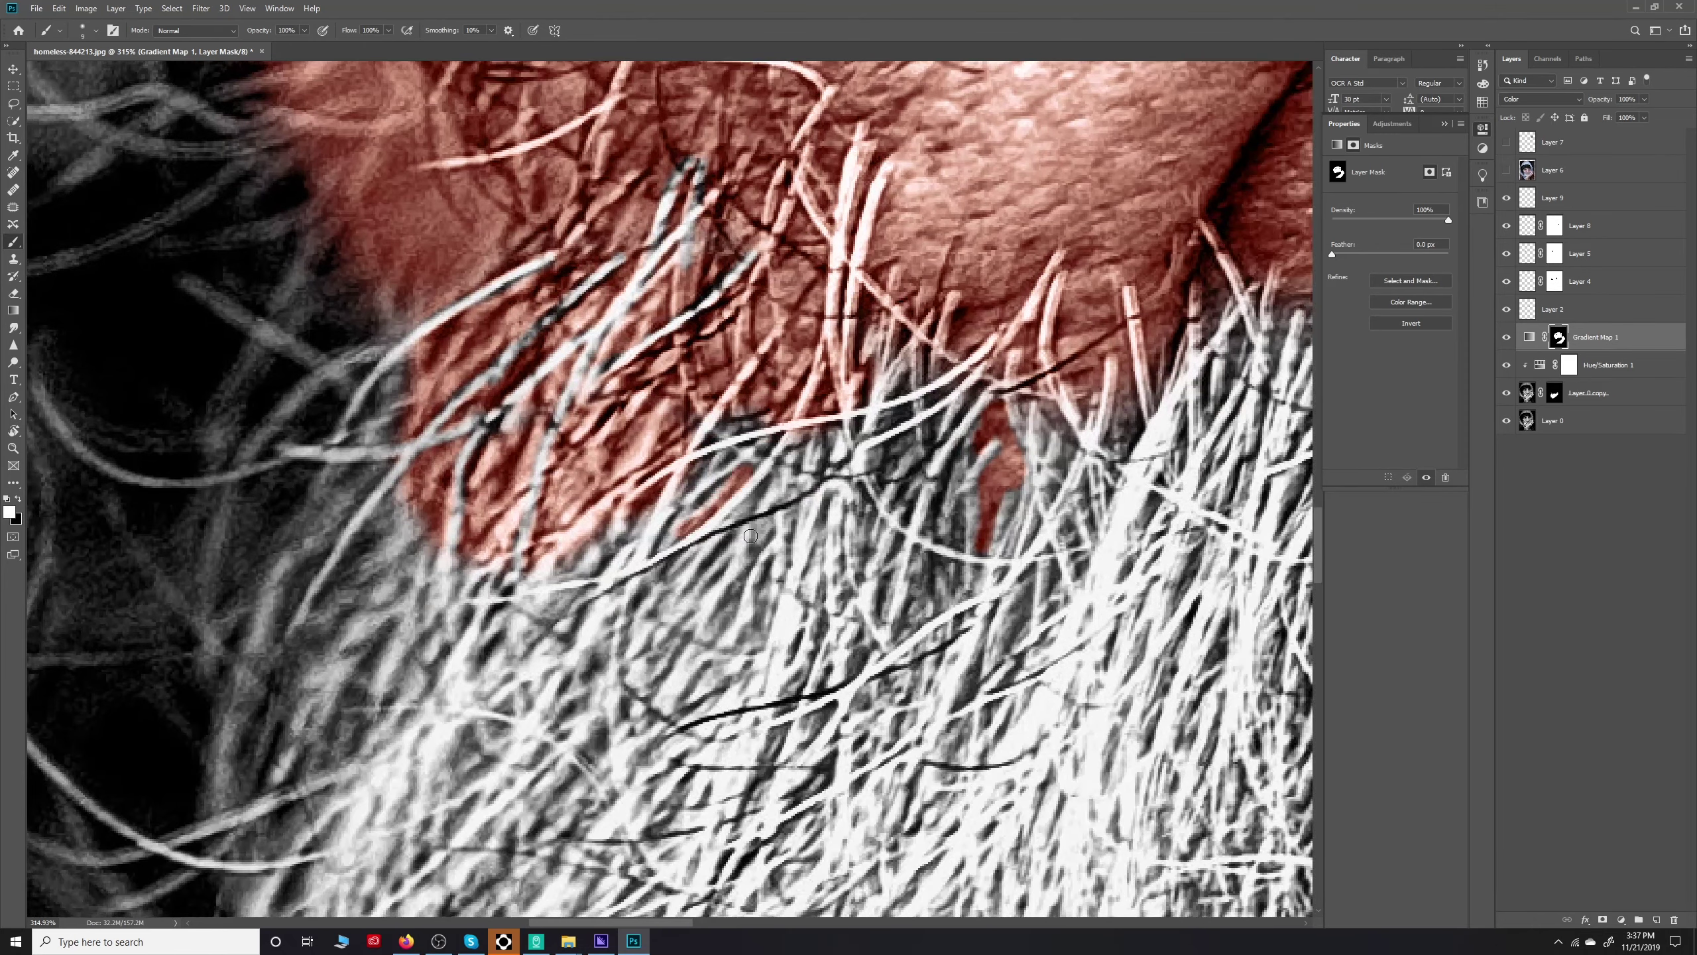
scroll(840, 435, down, 2)
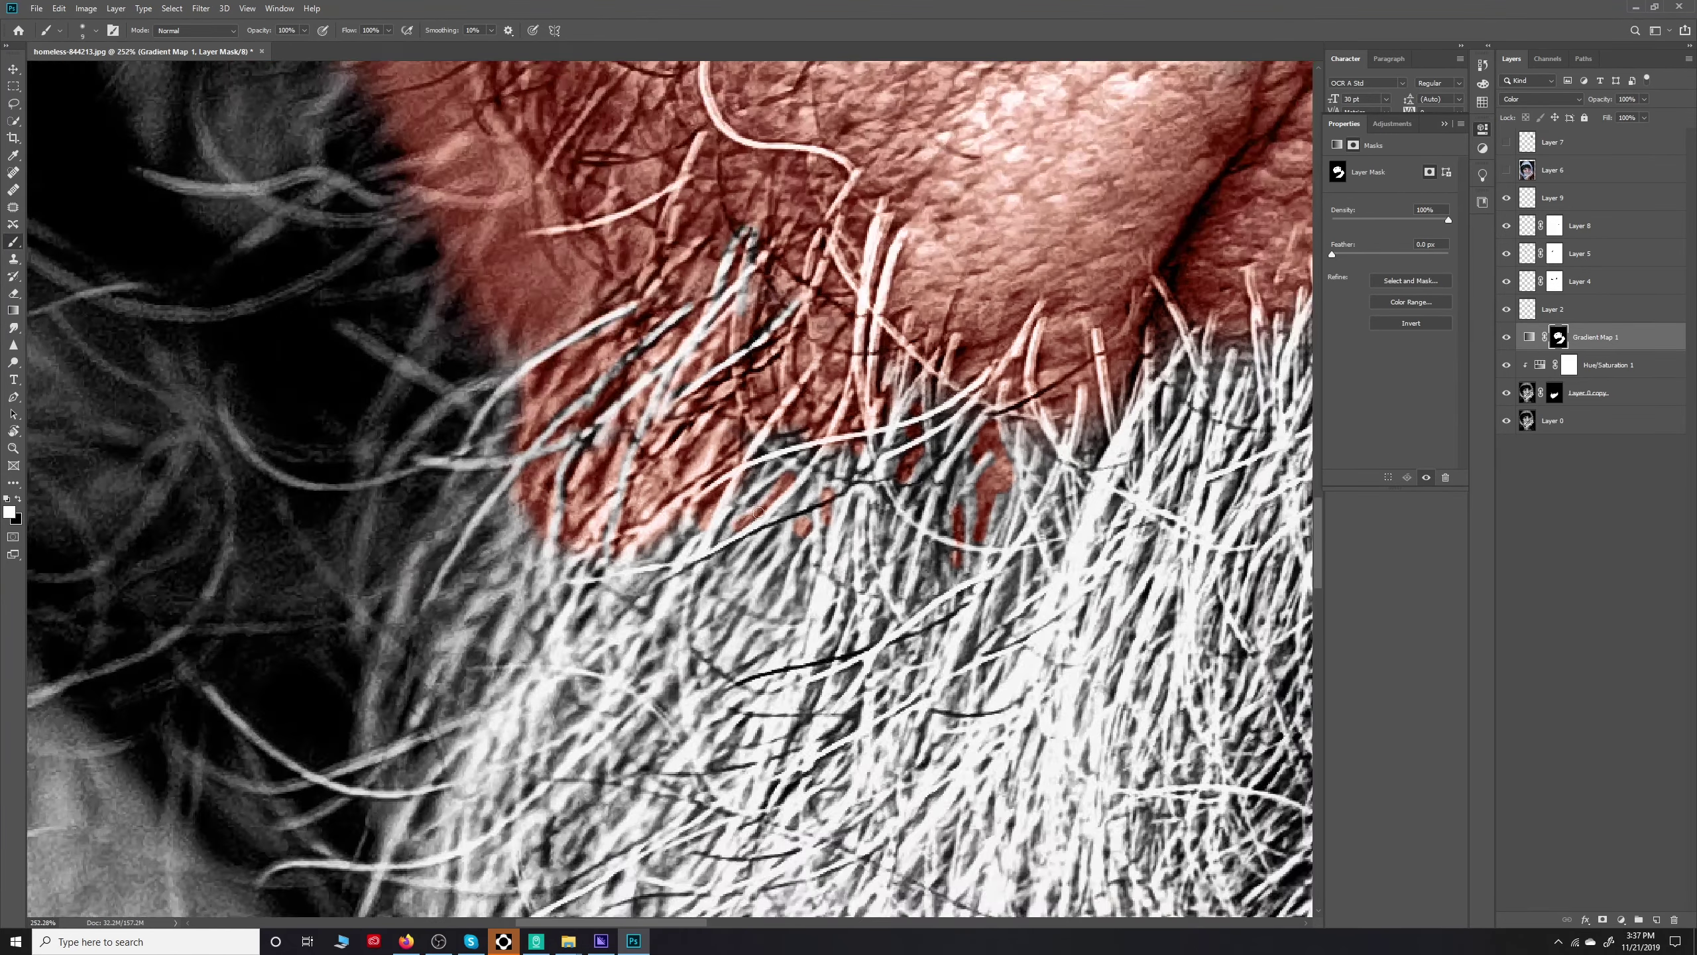
scroll(1009, 497, up, 2)
scroll(945, 446, up, 2)
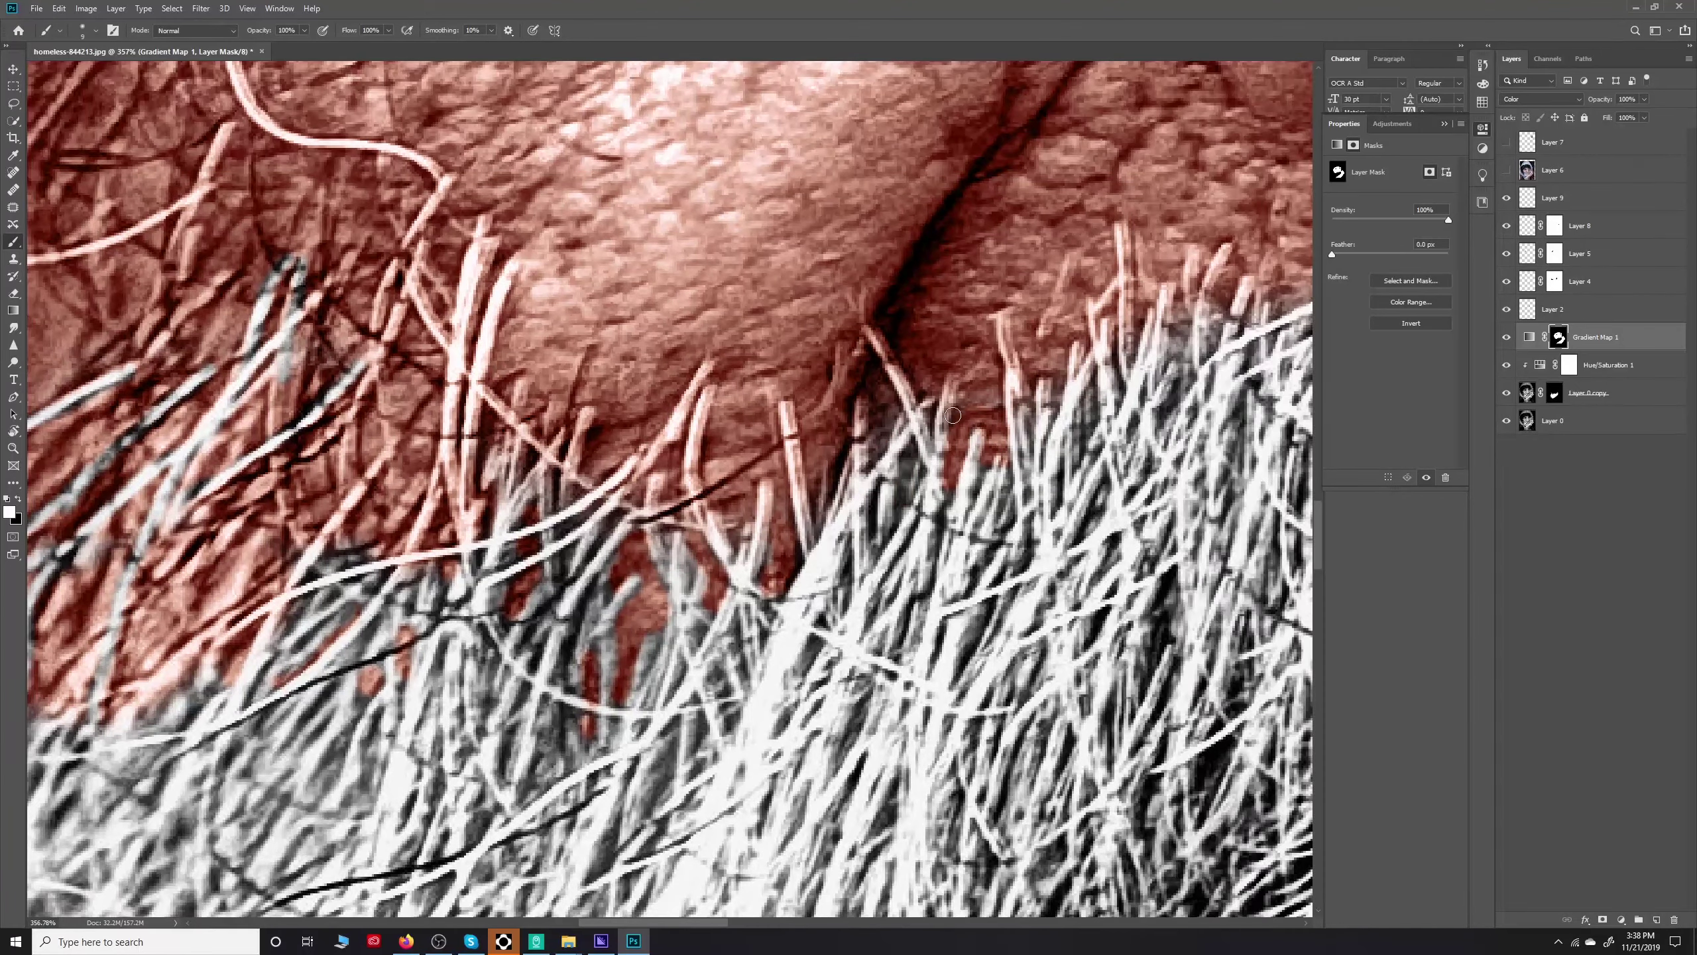
scroll(575, 454, left, 3)
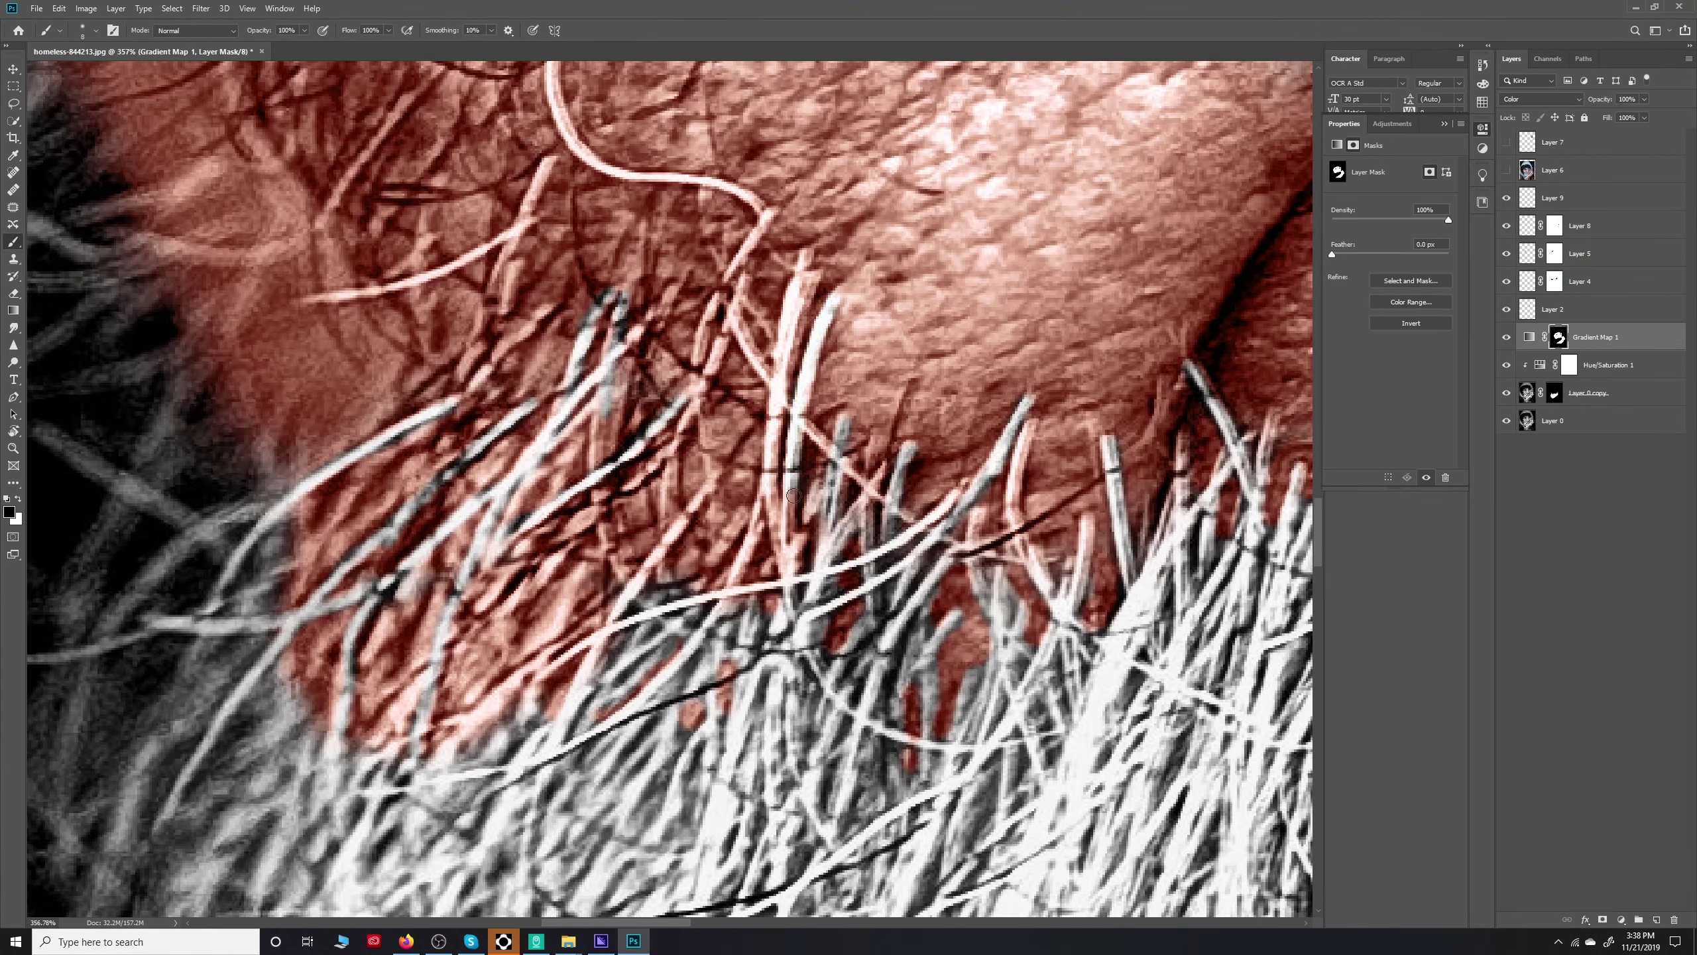
scroll(782, 427, down, 3)
scroll(795, 439, down, 2)
scroll(805, 449, down, 2)
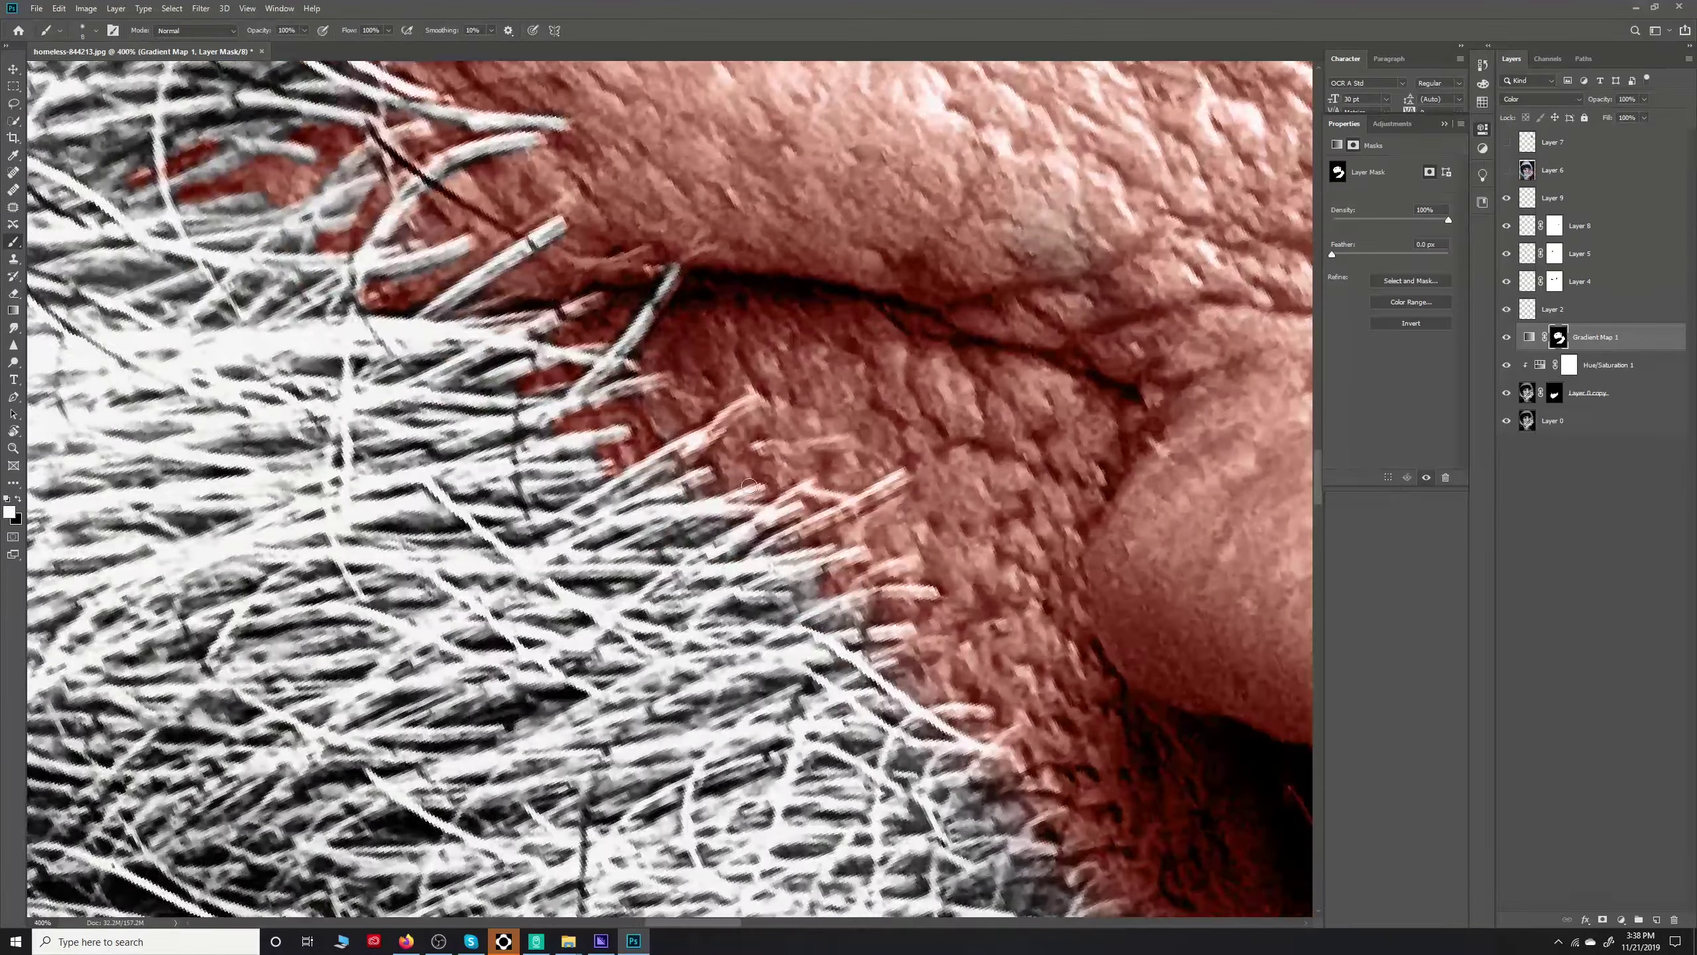
scroll(817, 462, up, 1)
scroll(840, 562, down, 3)
scroll(733, 585, right, 3)
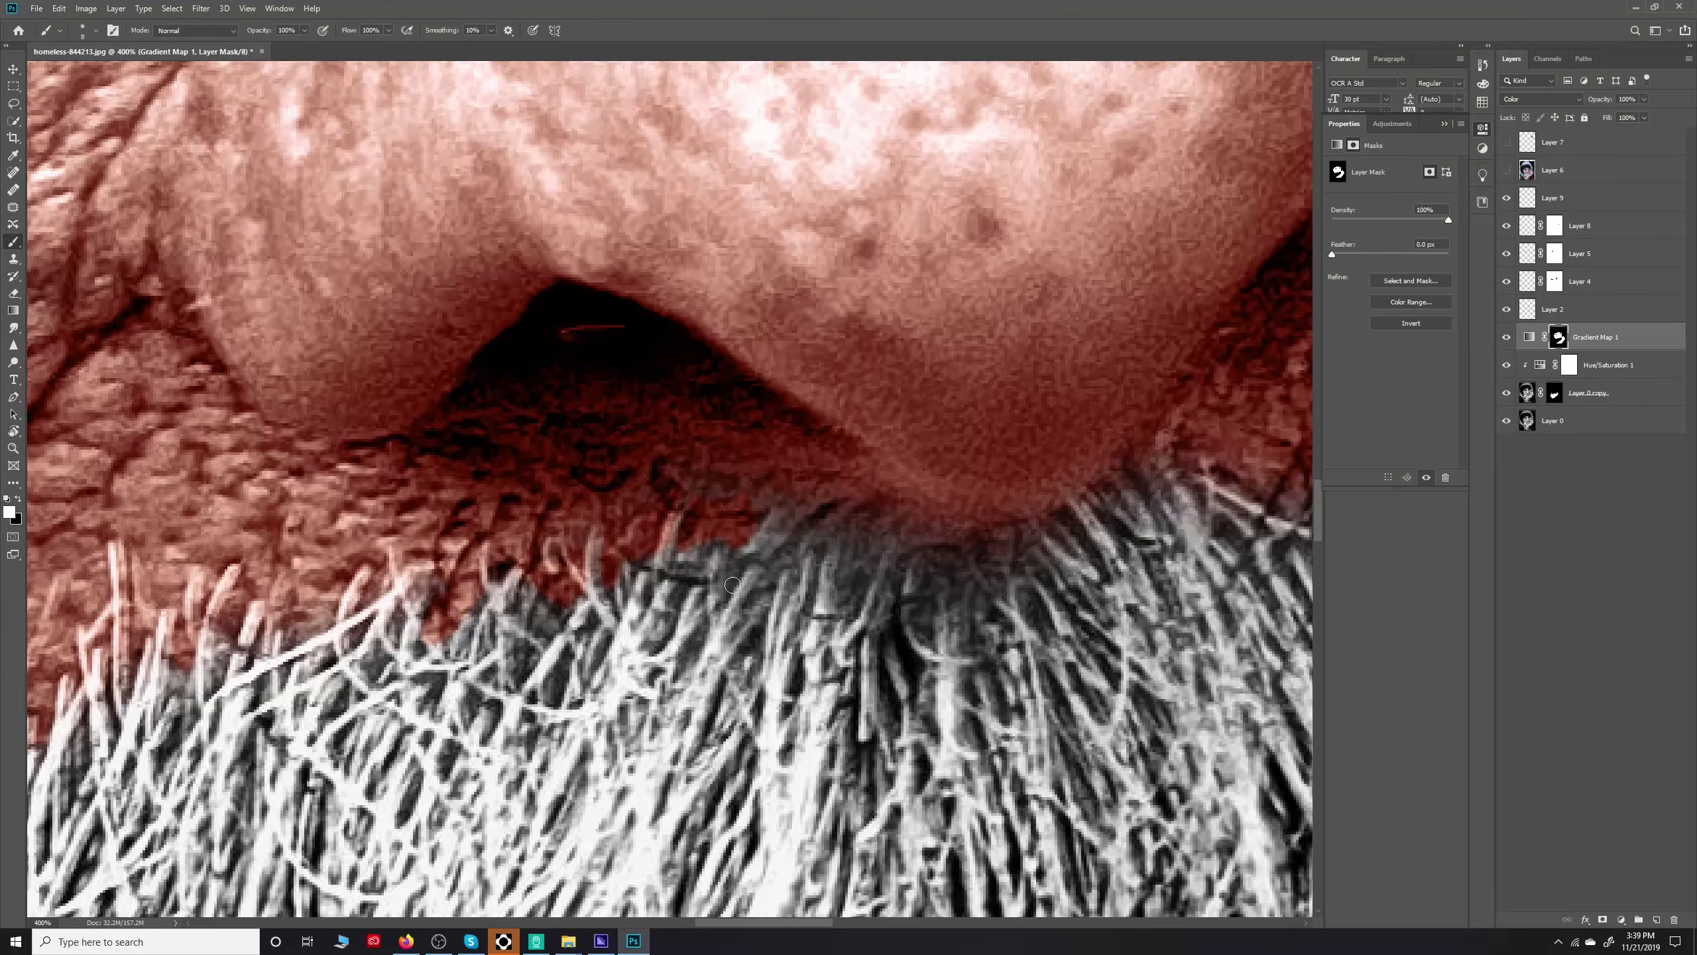
scroll(842, 514, right, 5)
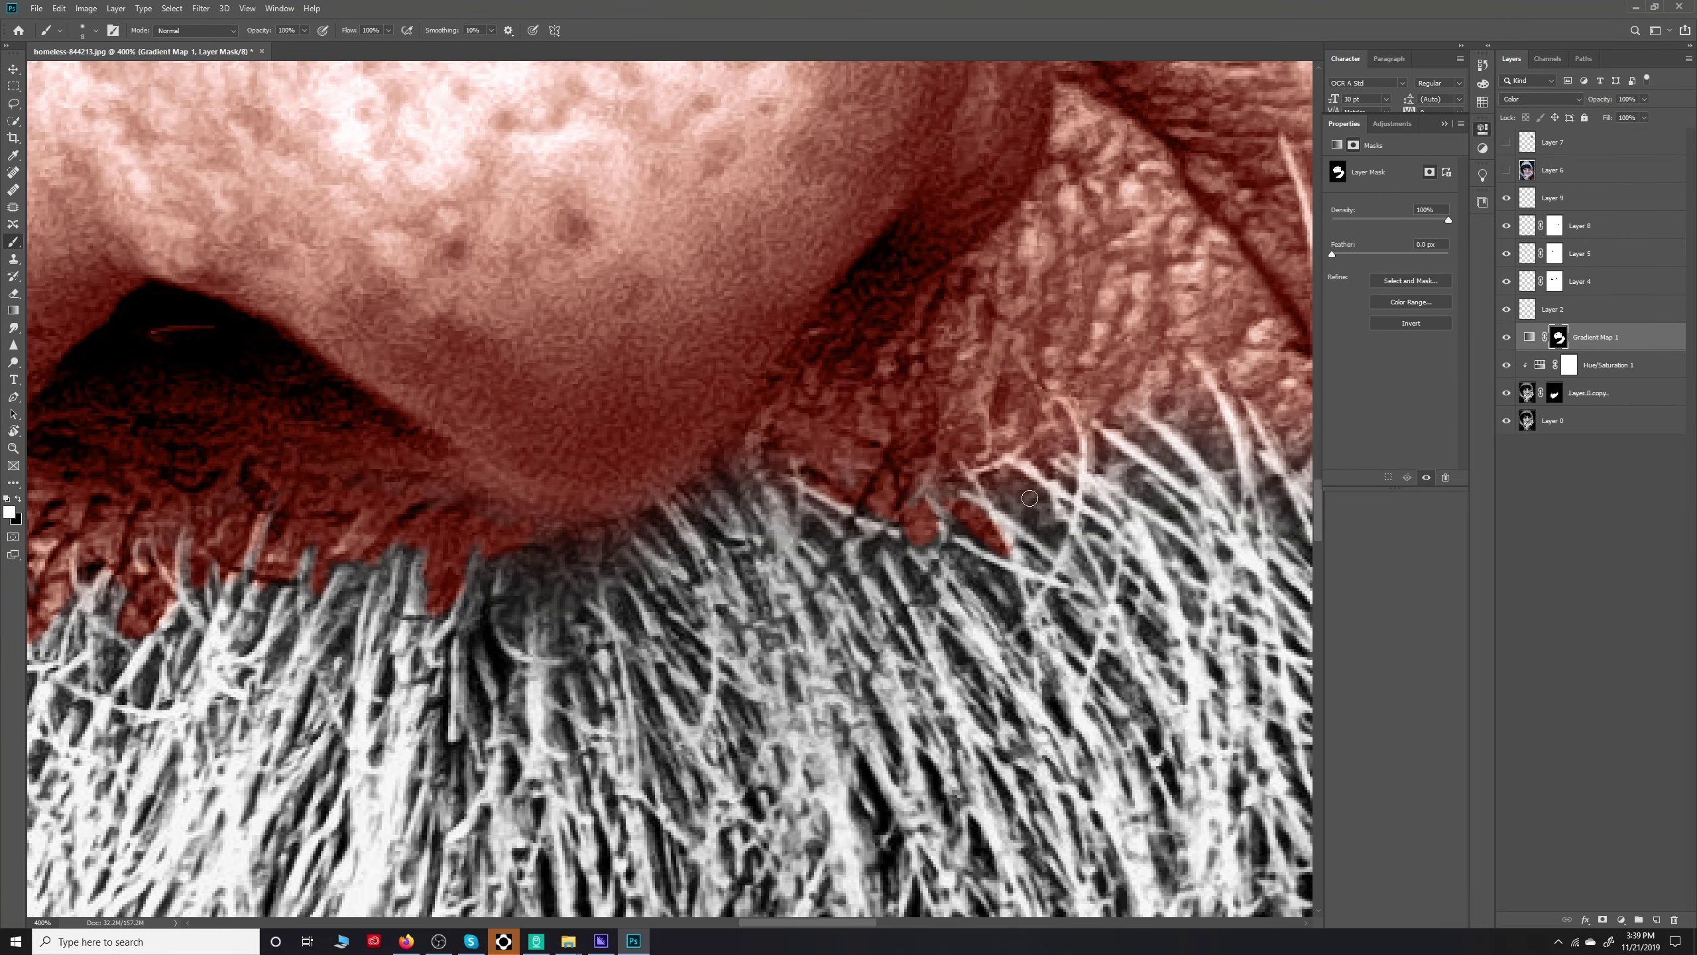
scroll(899, 500, right, 3)
drag(1086, 492, 1086, 506)
scroll(1019, 467, right, 2)
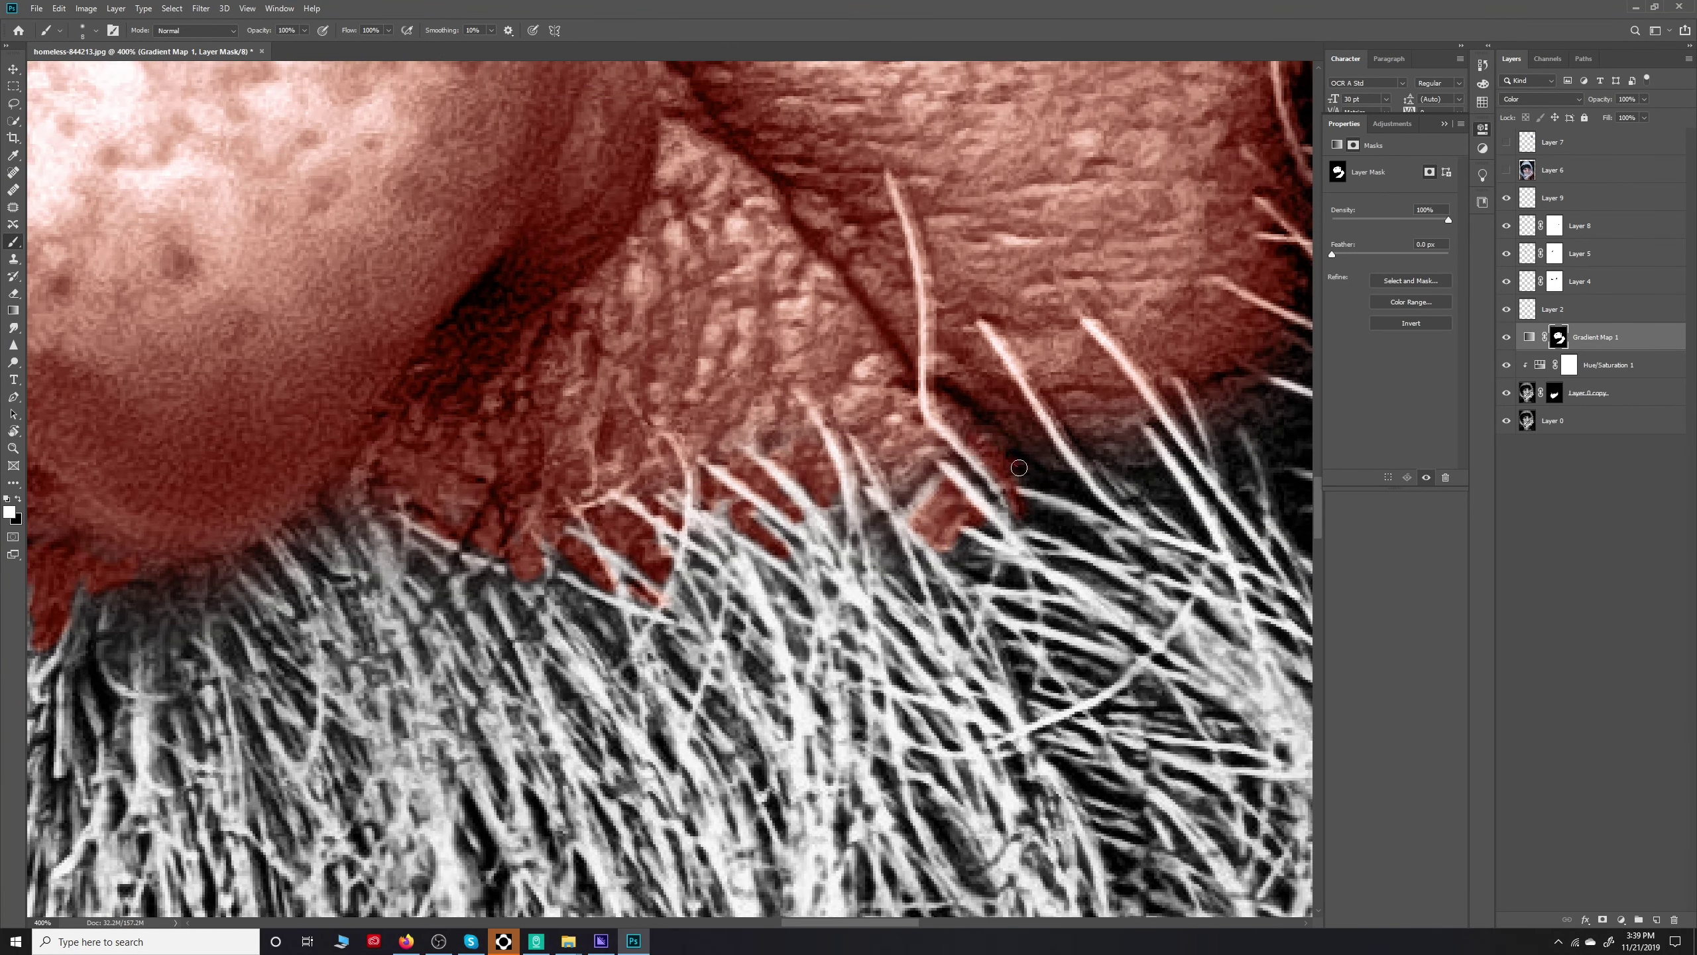
scroll(1134, 412, right, 4)
scroll(742, 504, down, 5)
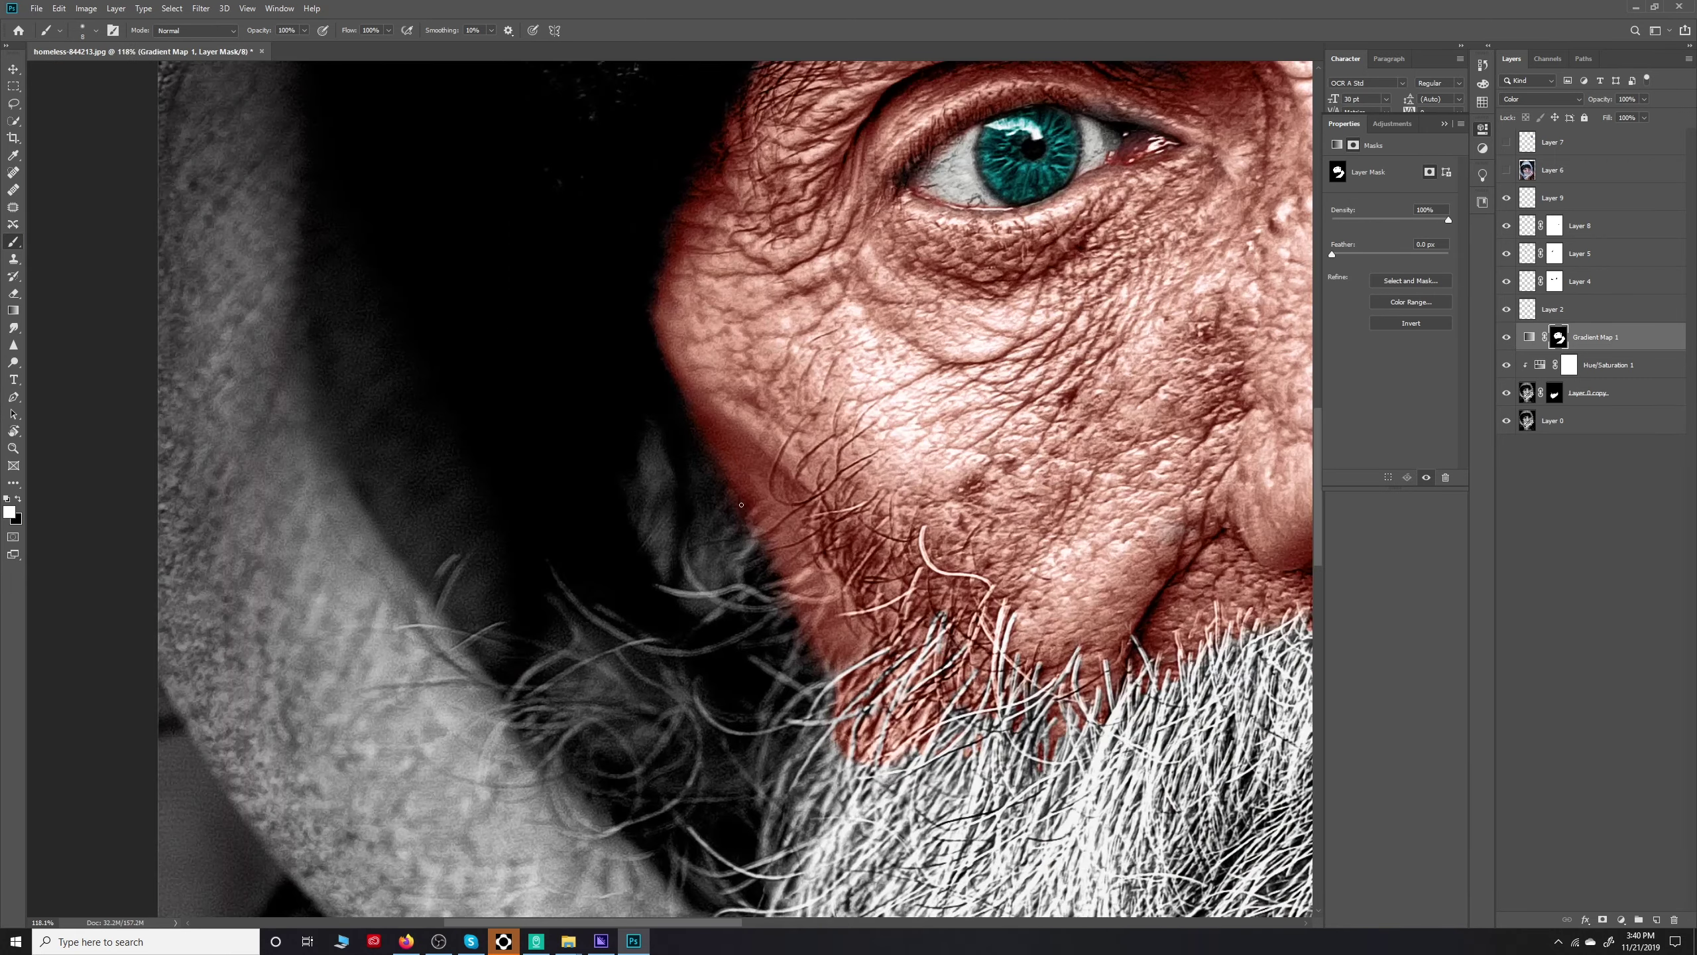
scroll(677, 518, down, 5)
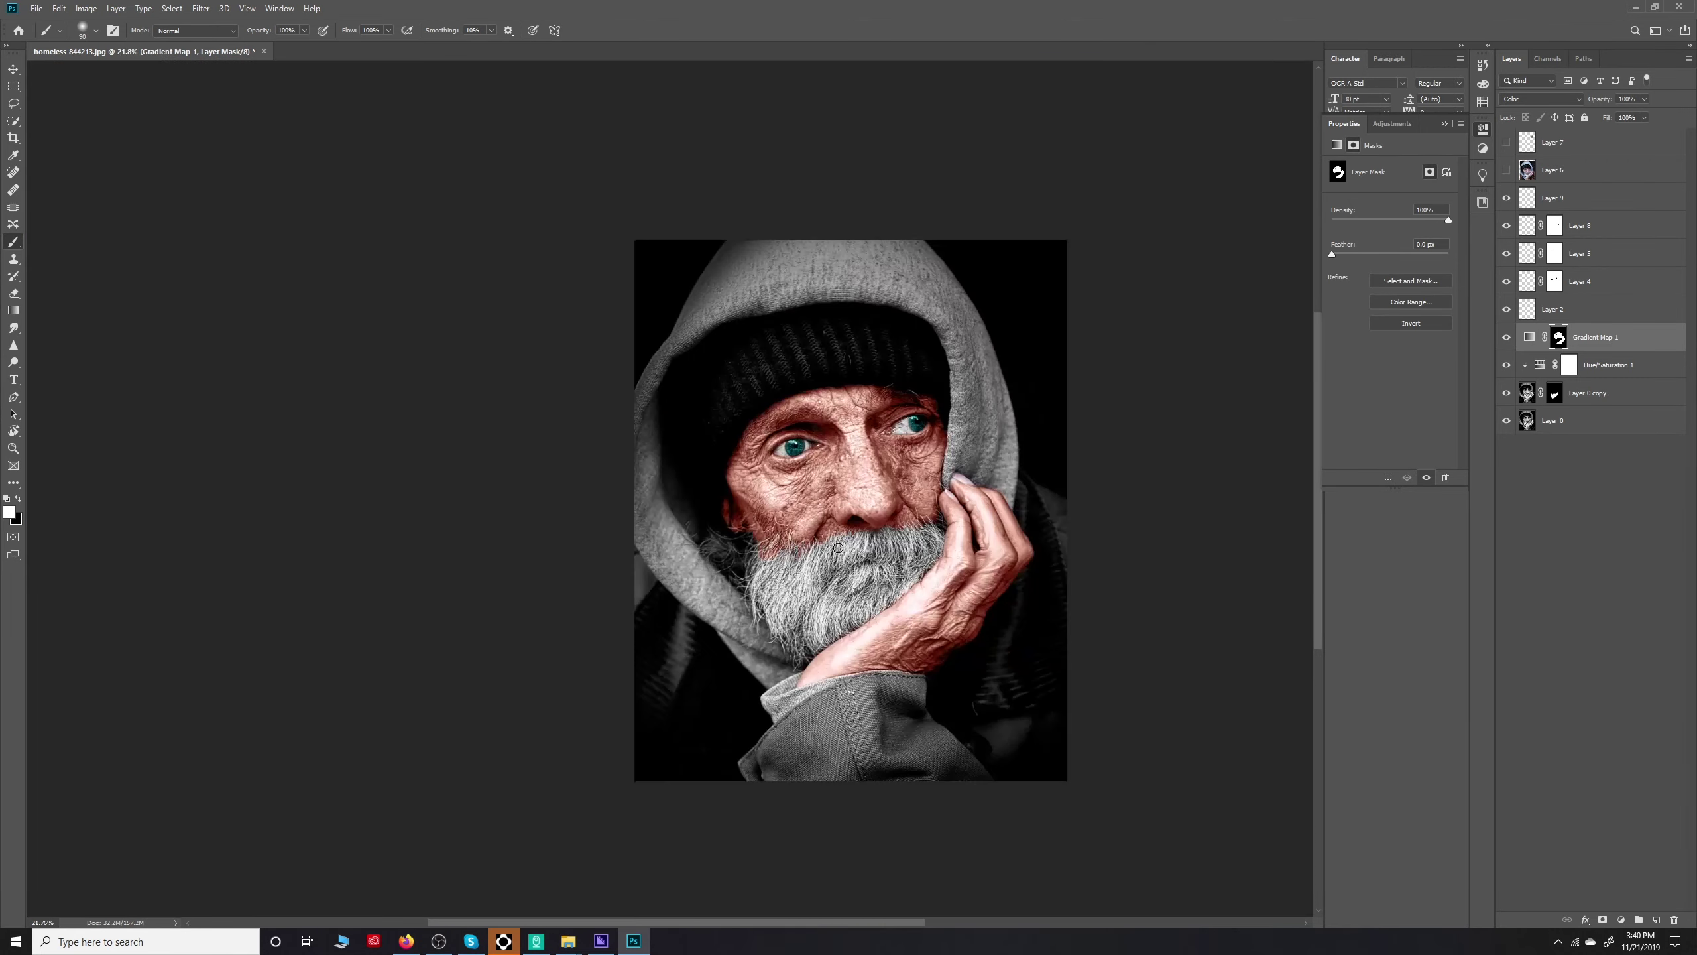
scroll(936, 468, up, 2)
mouse_move(1082, 492)
mouse_down()
mouse_move(1134, 476)
mouse_move(1028, 489)
mouse_up()
scroll(1134, 476, down, 2)
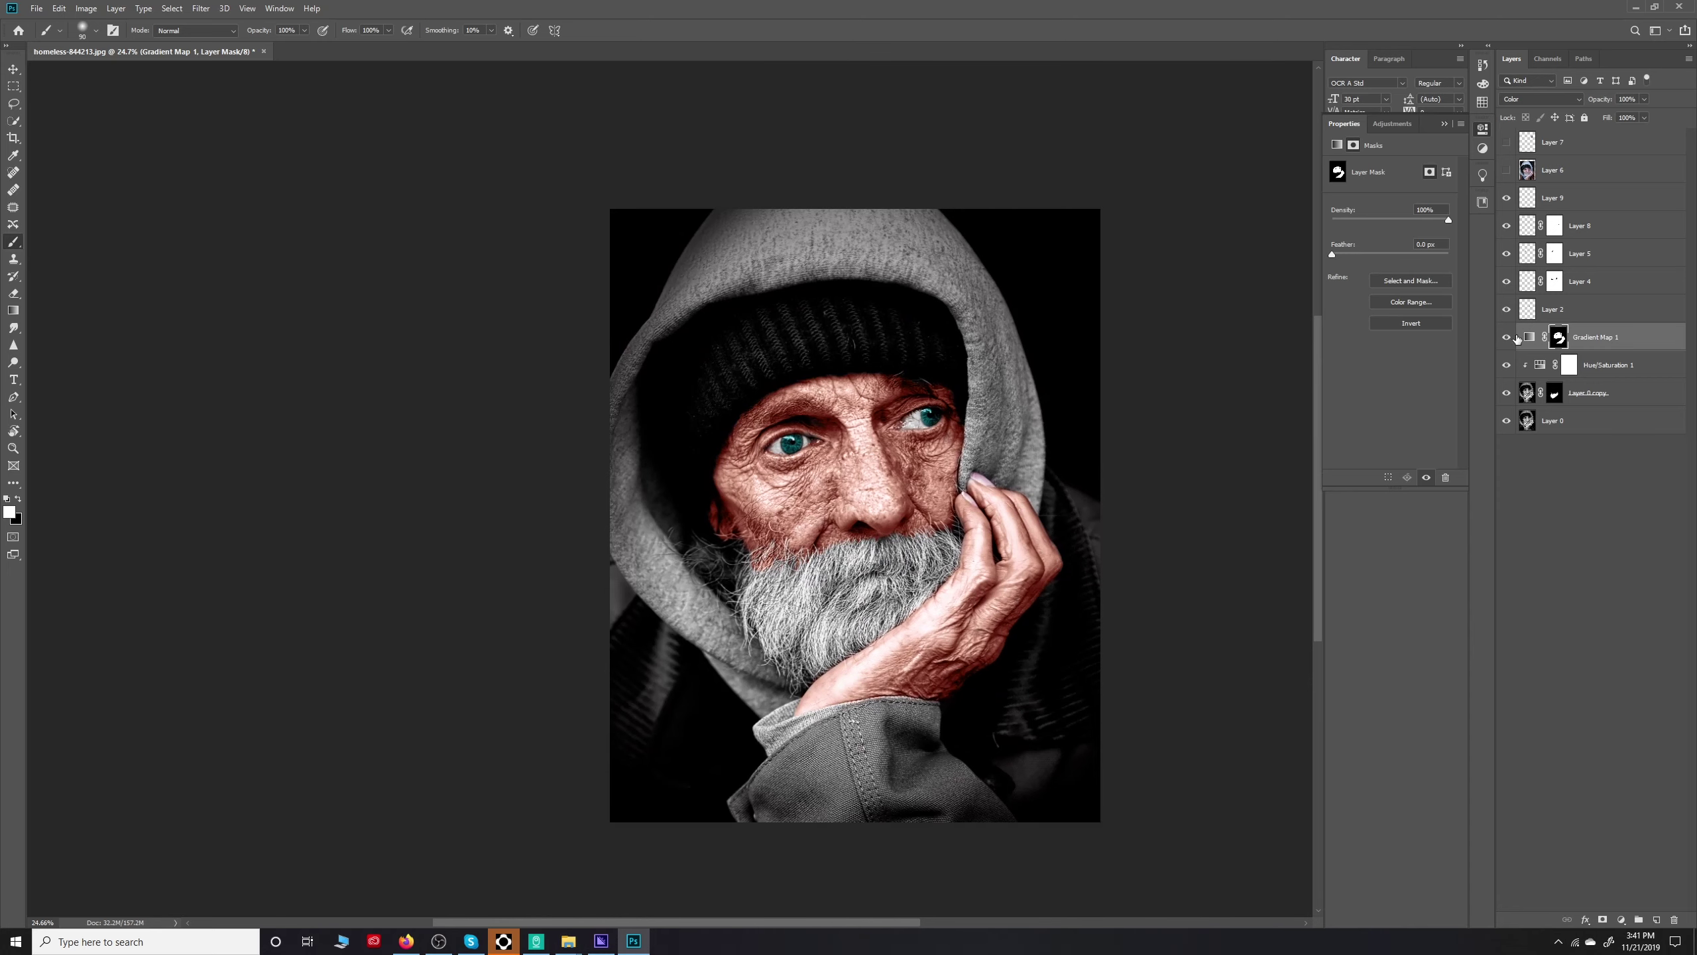
Add Gradient Map 2 clipped to Layer 0 copy
right_click(1583, 689)
click(1548, 696)
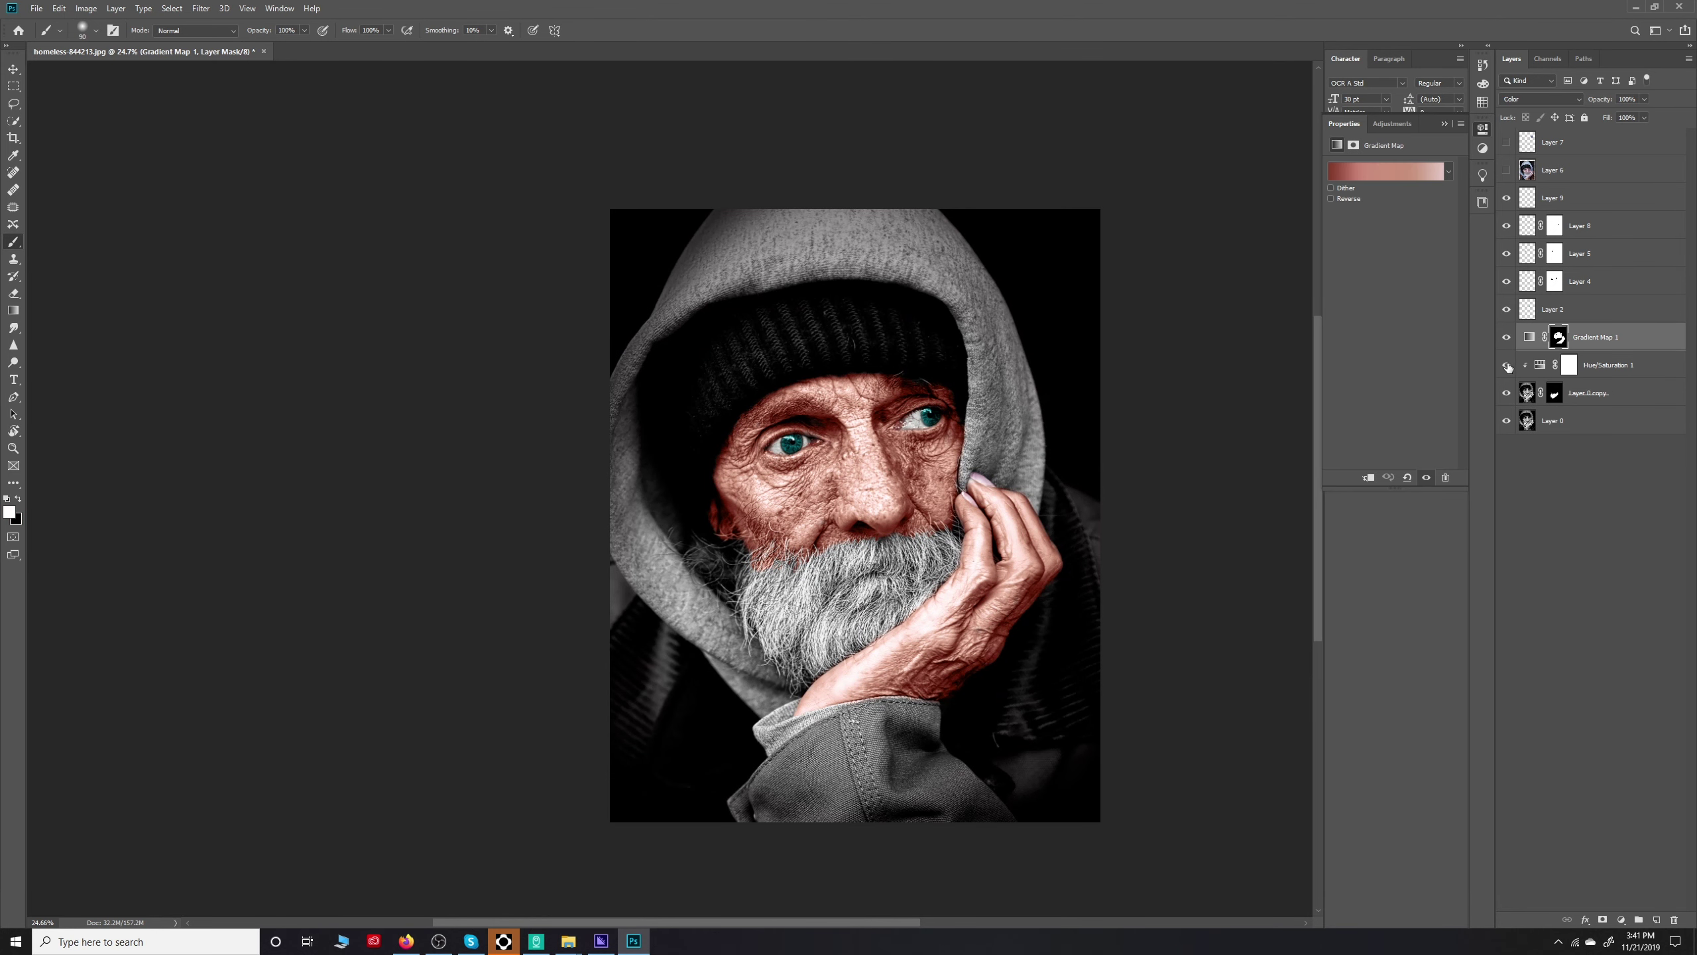
right_click(1587, 869)
click(1609, 870)
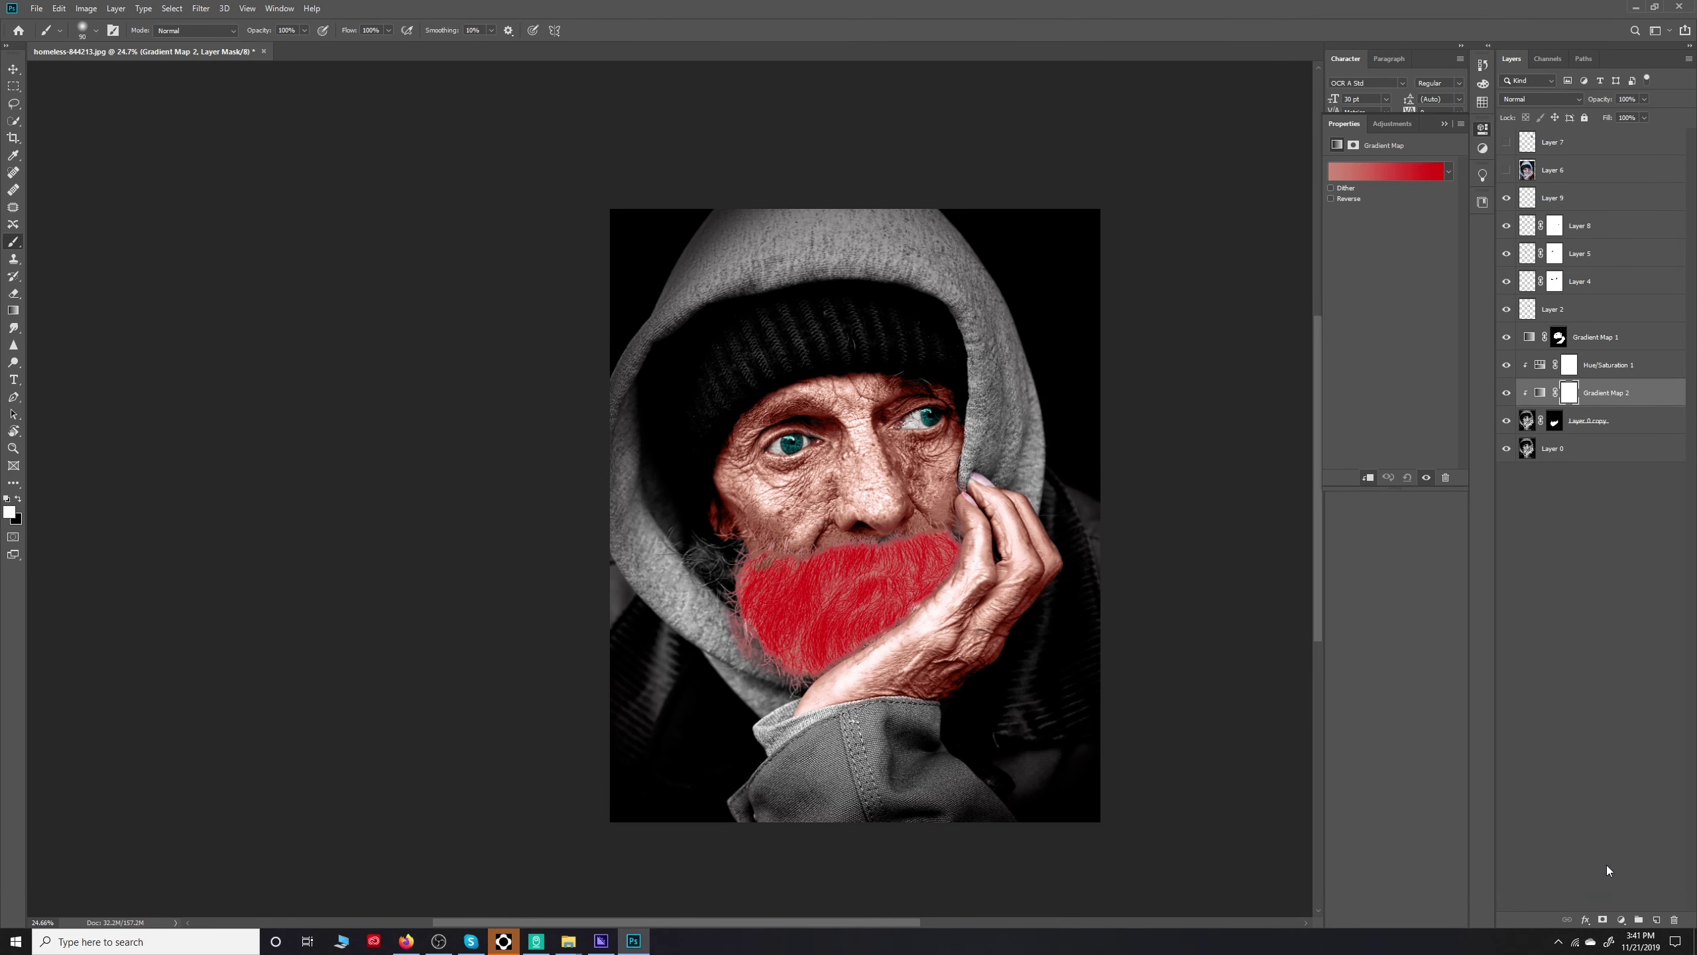
Set Gradient Map 2 stops to 000000 and ffffff, nudging the black stop inward
click(1387, 171)
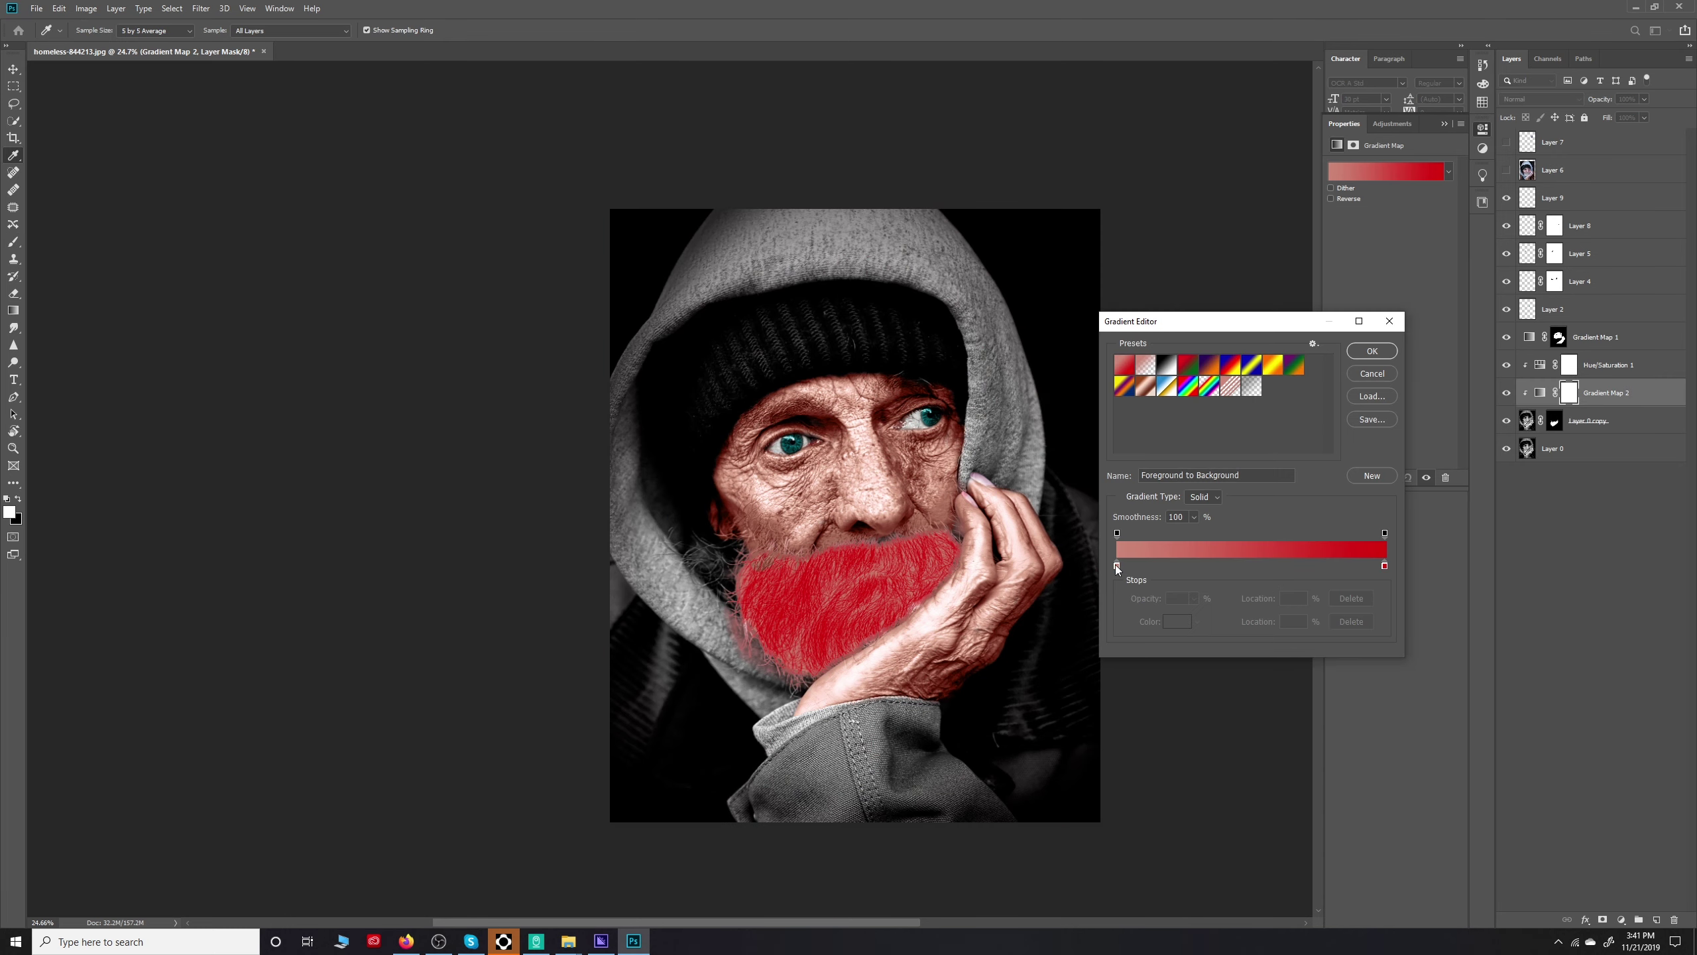
double_click(1116, 565)
drag(1220, 568, 1219, 616)
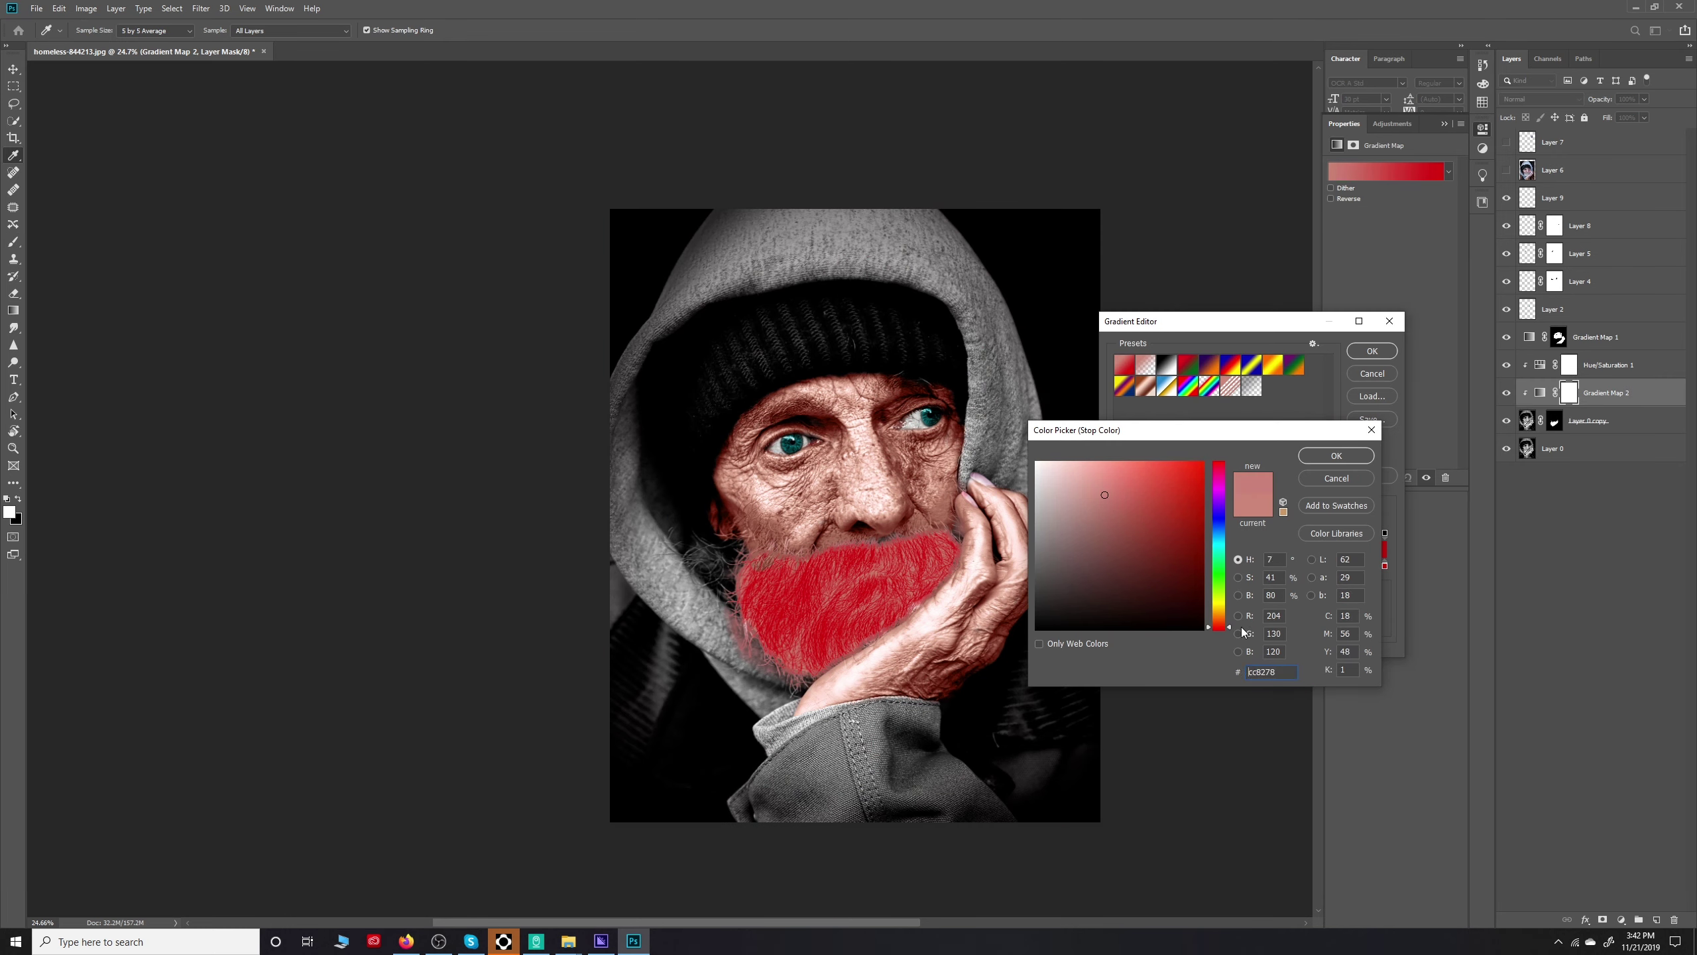
key(Return)
double_click(1117, 565)
text(000000)
key(Return)
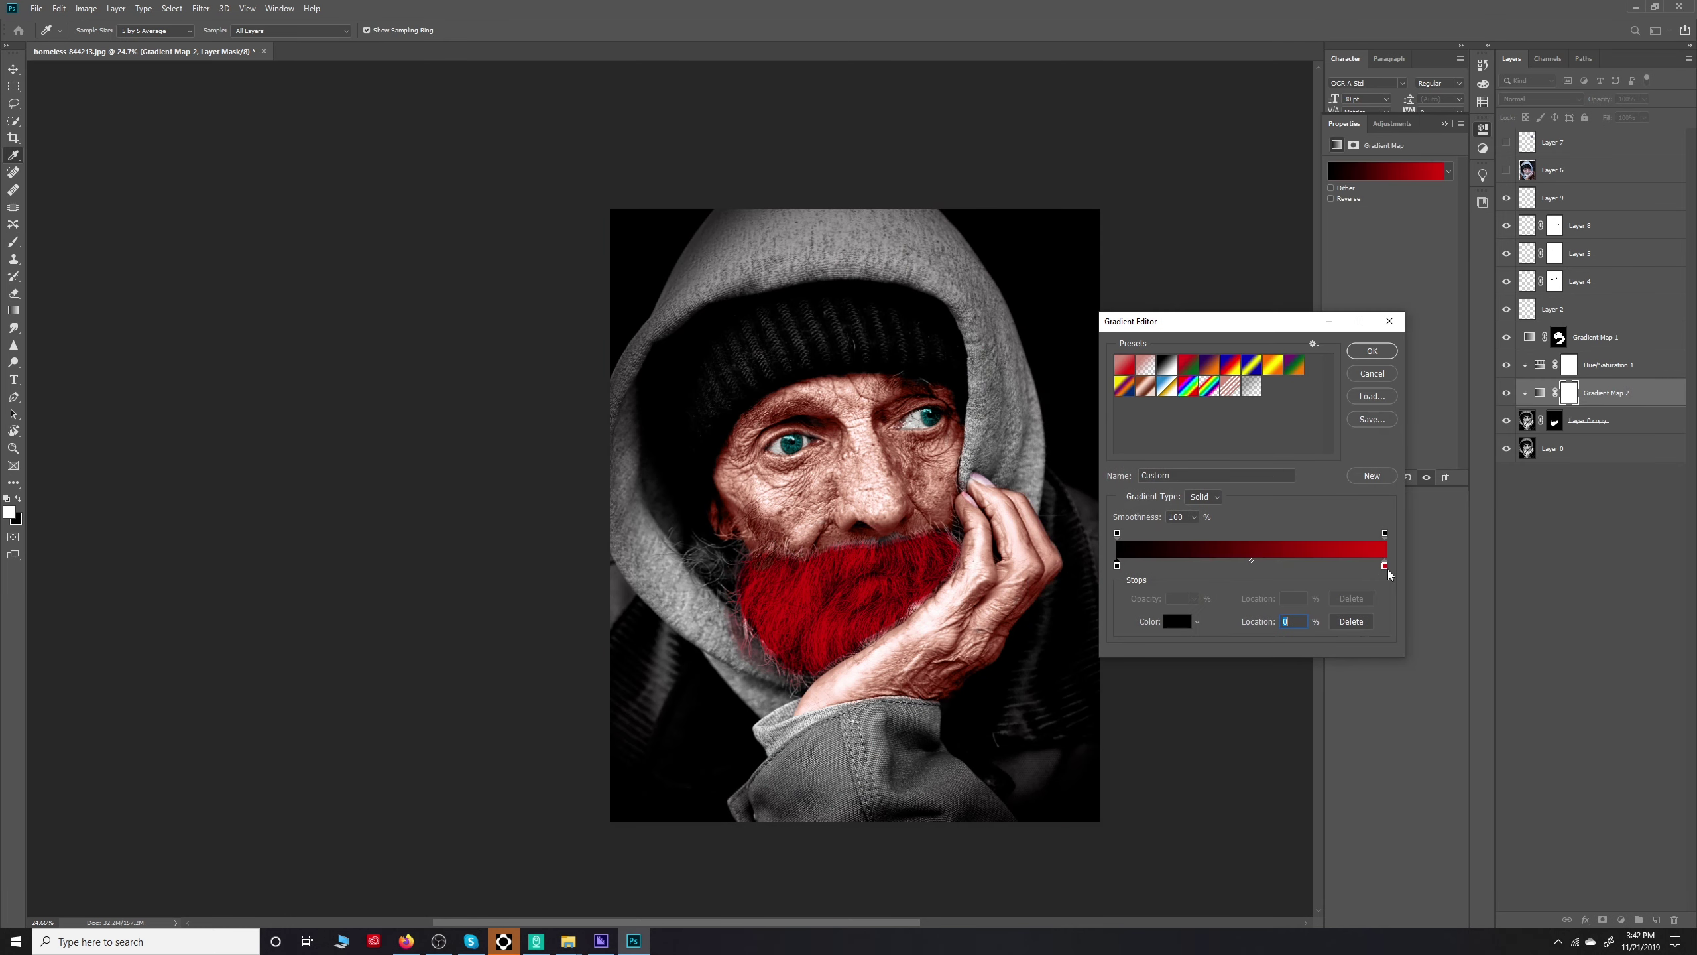
double_click(1381, 565)
text(ffffff)
key(Return)
mouse_move(1117, 565)
mouse_down()
mouse_move(1260, 565)
mouse_move(1144, 563)
mouse_up()
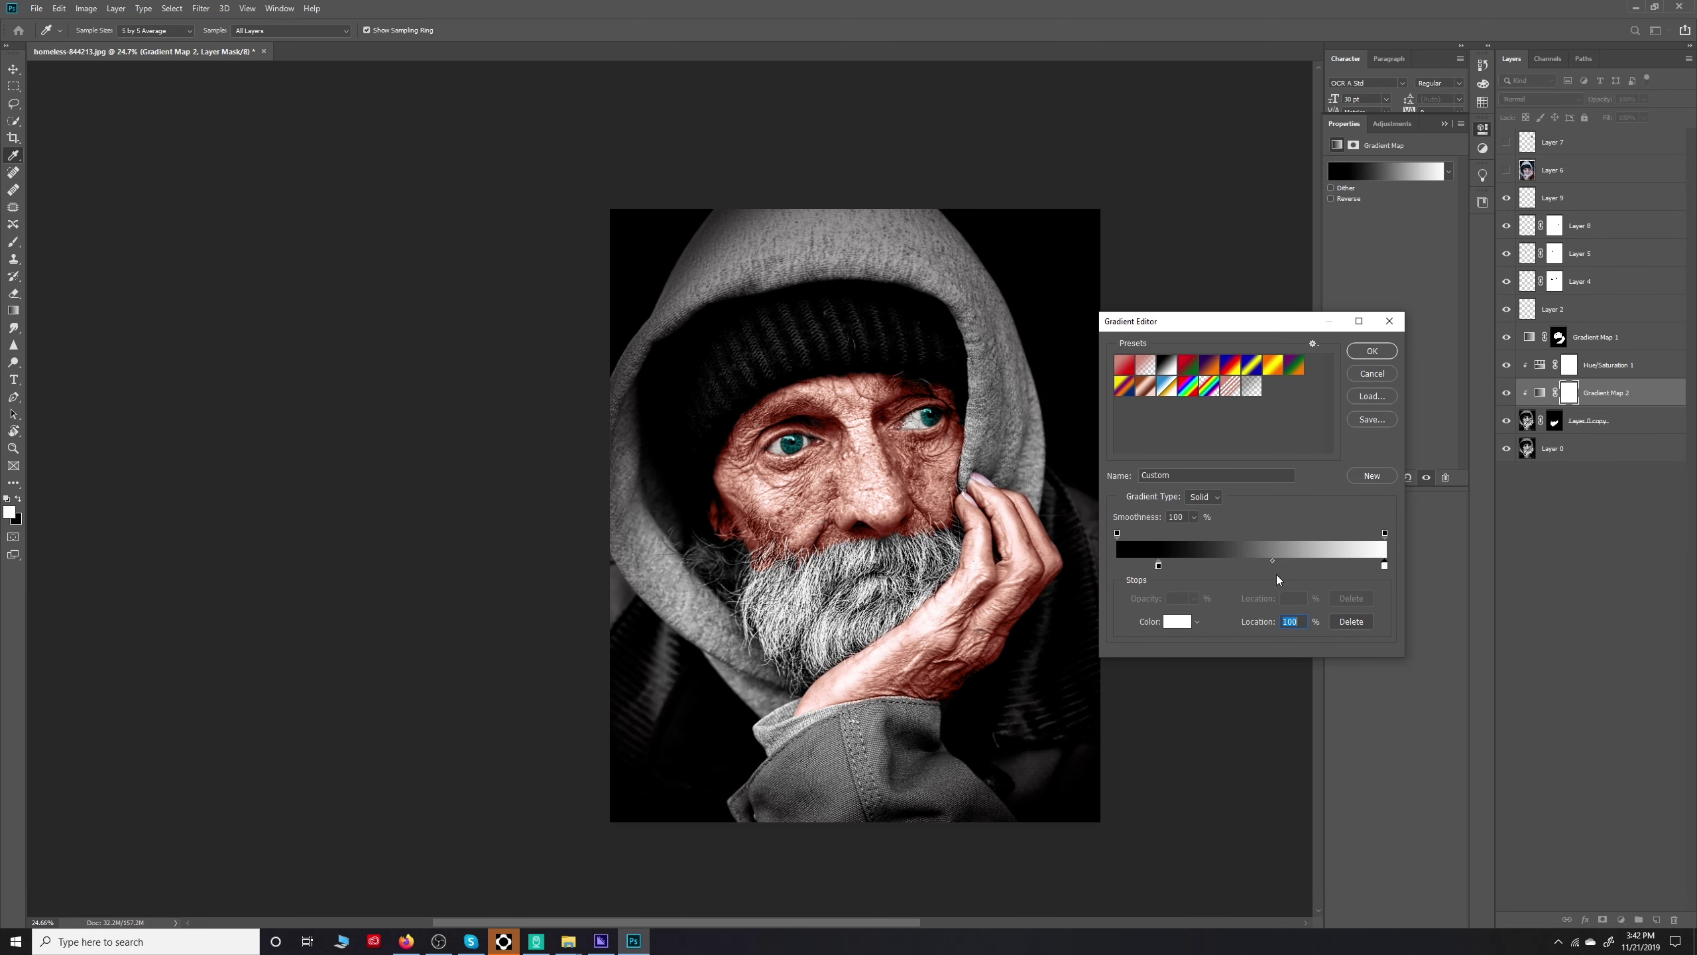
click(1372, 350)
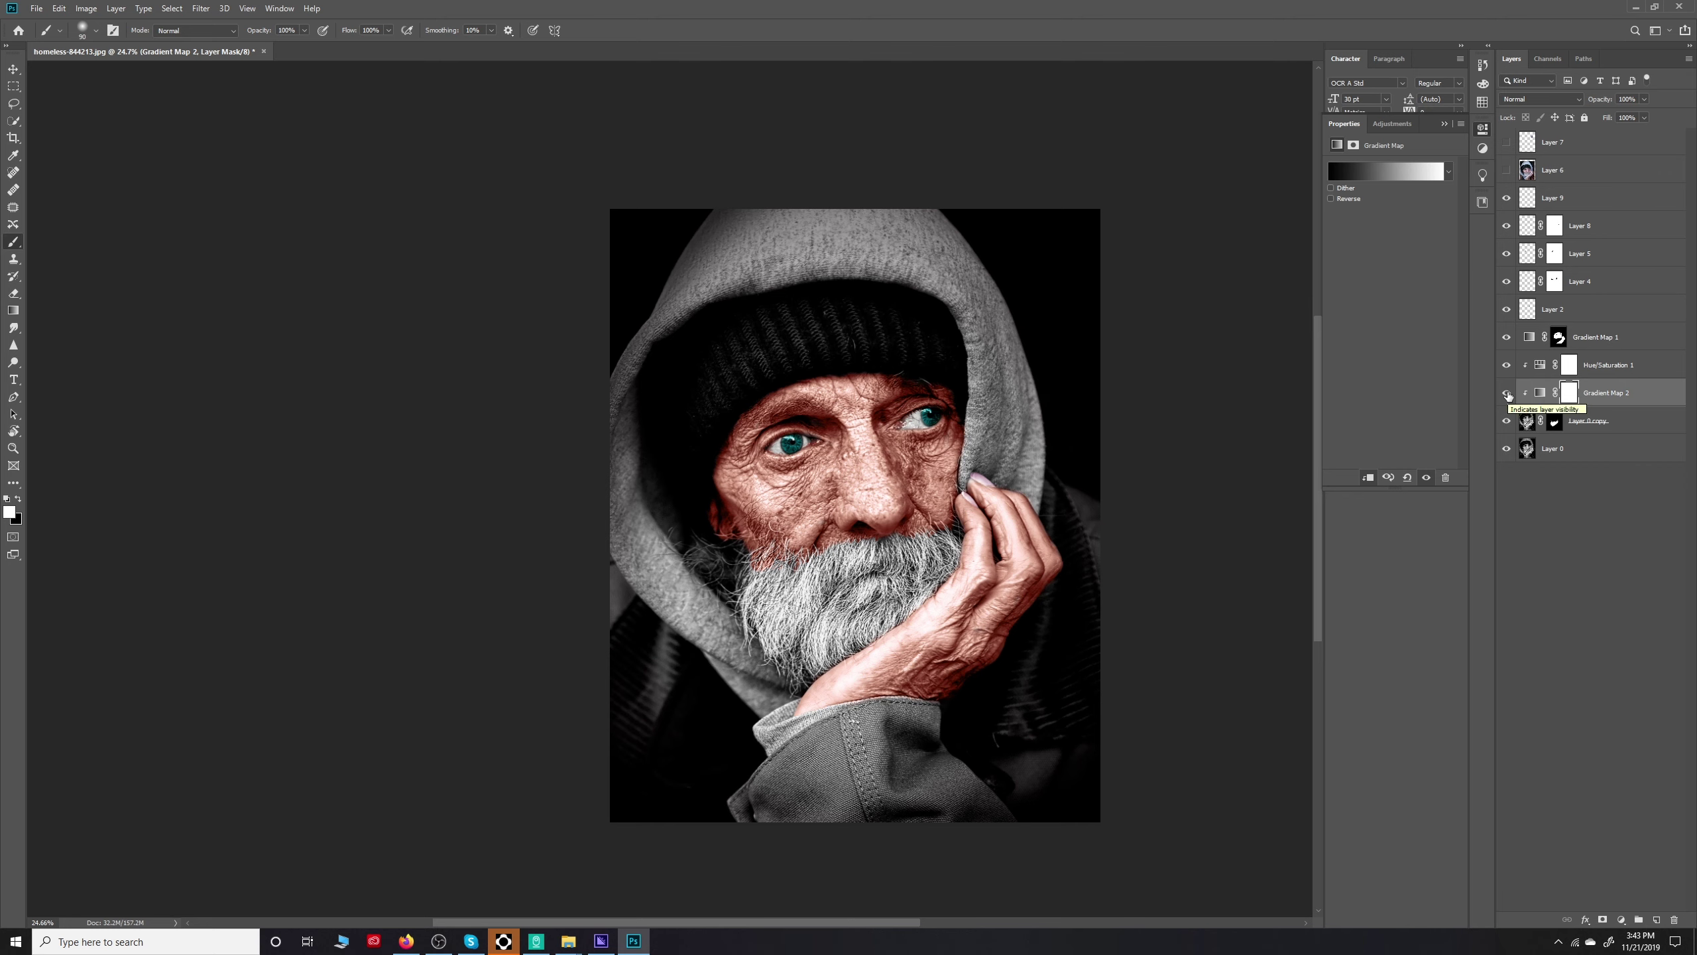
Undo an extra Gradient Map 3 on Layer 0 copy via History
click(1527, 420)
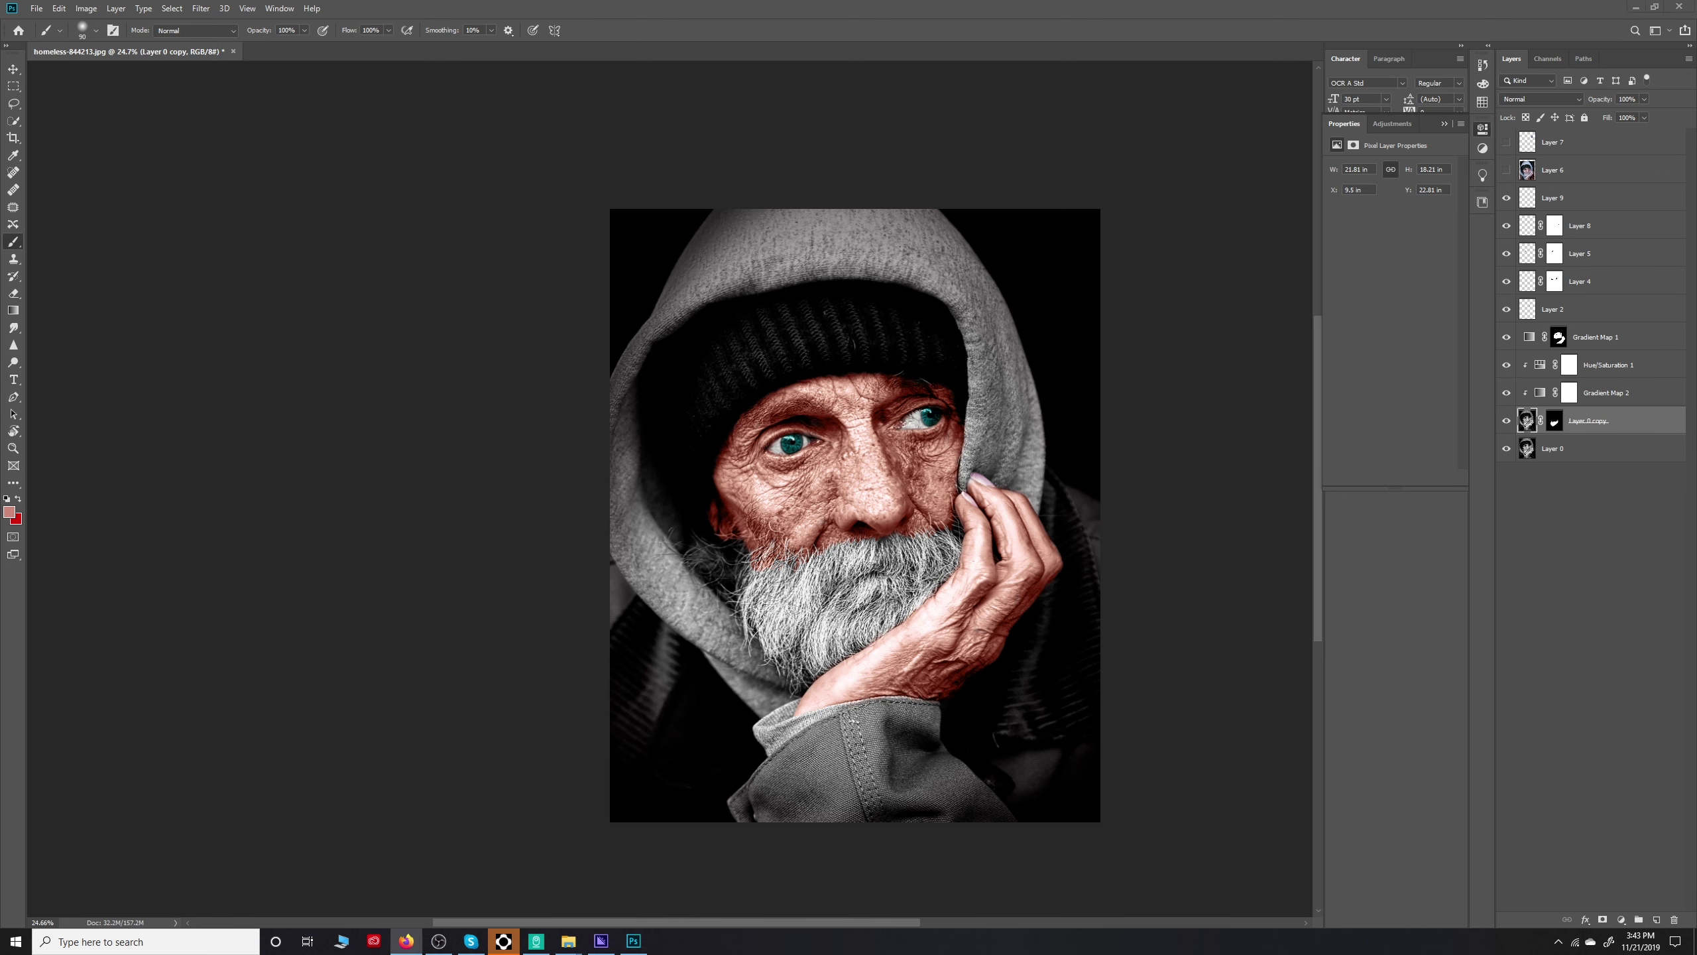
click(1621, 920)
click(1624, 906)
double_click(1543, 422)
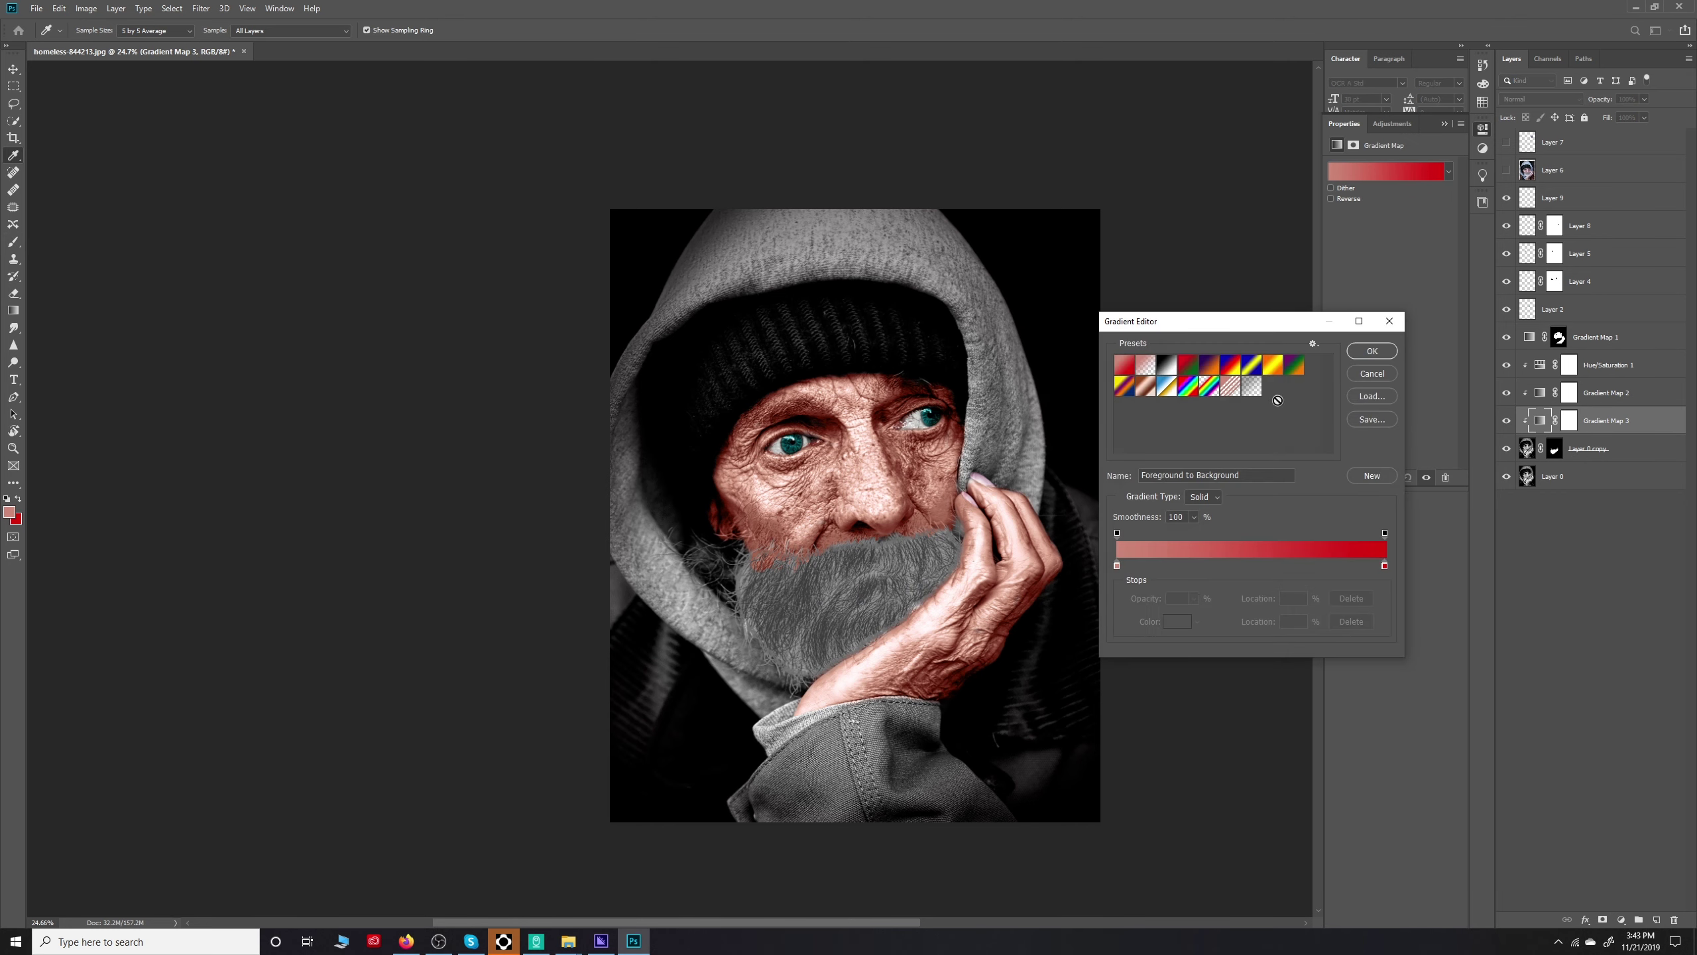
click(1175, 624)
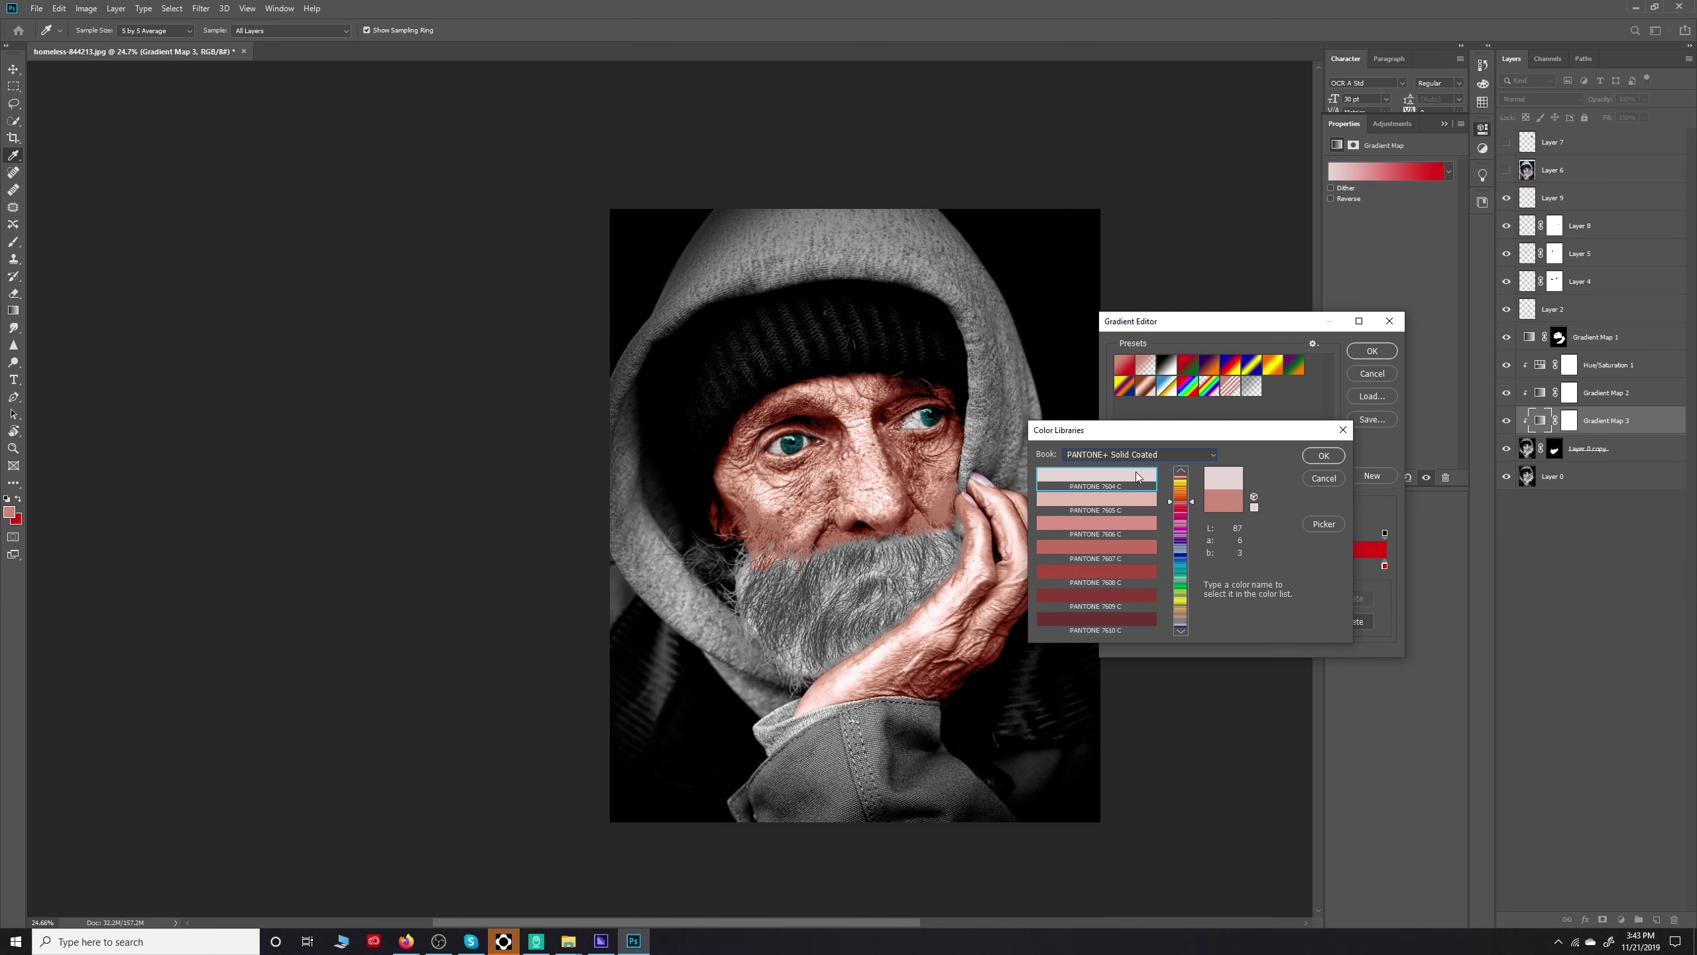
click(1482, 64)
click(1414, 625)
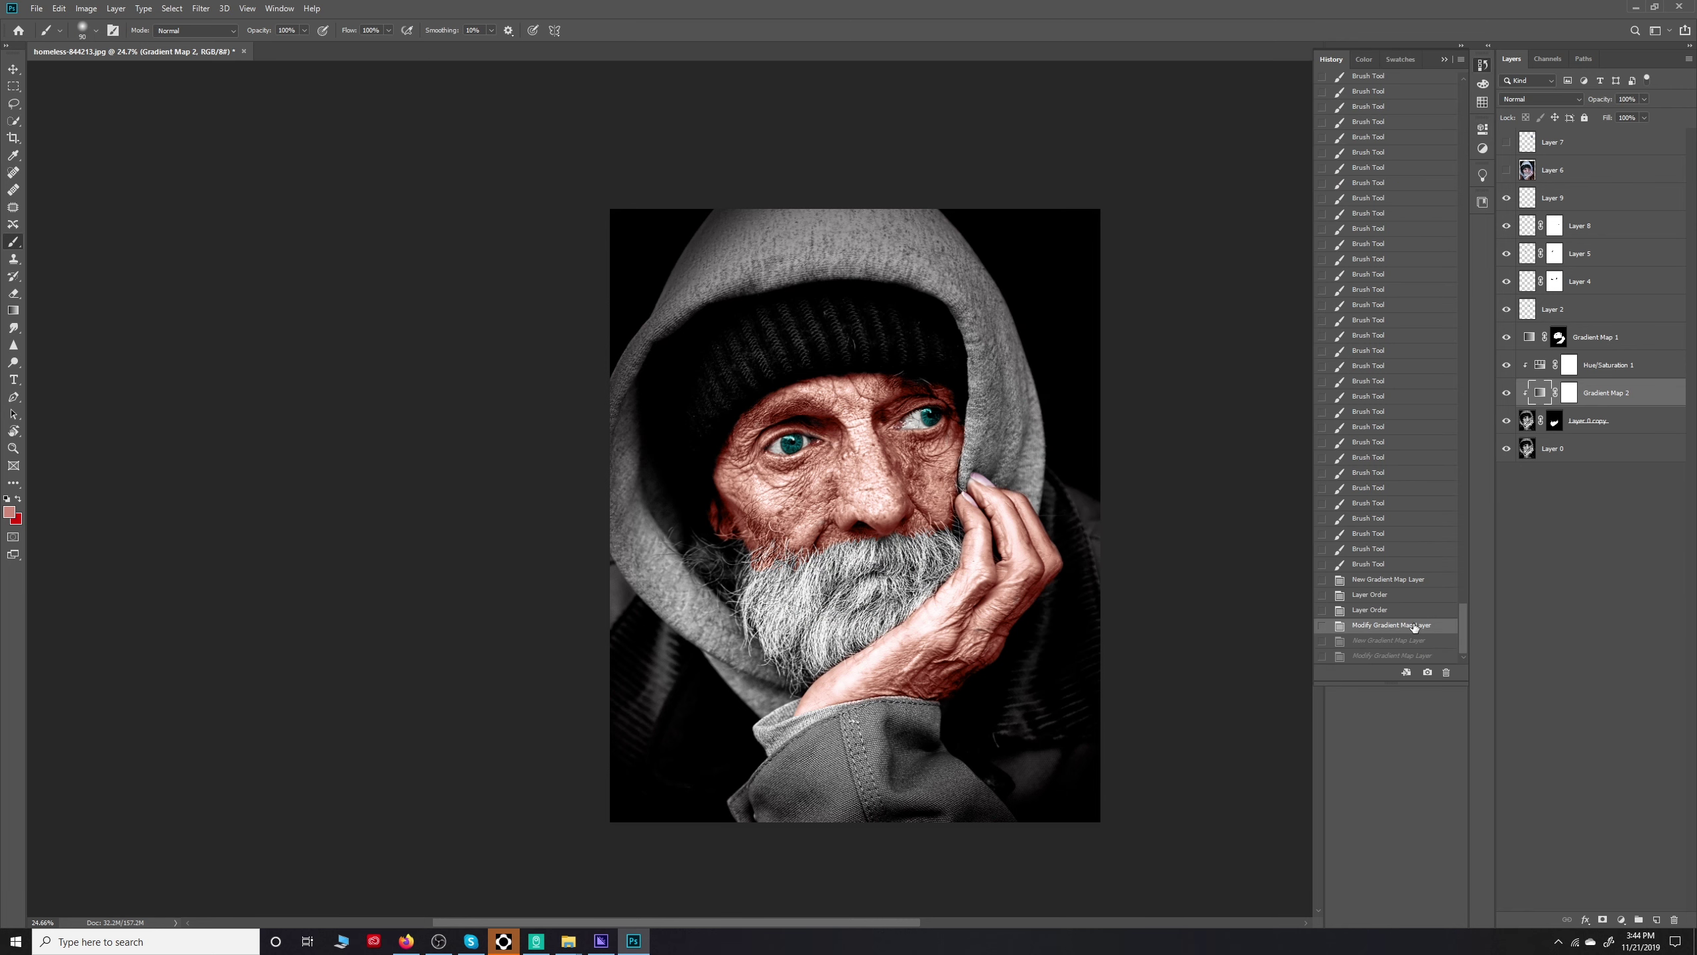
click(1598, 420)
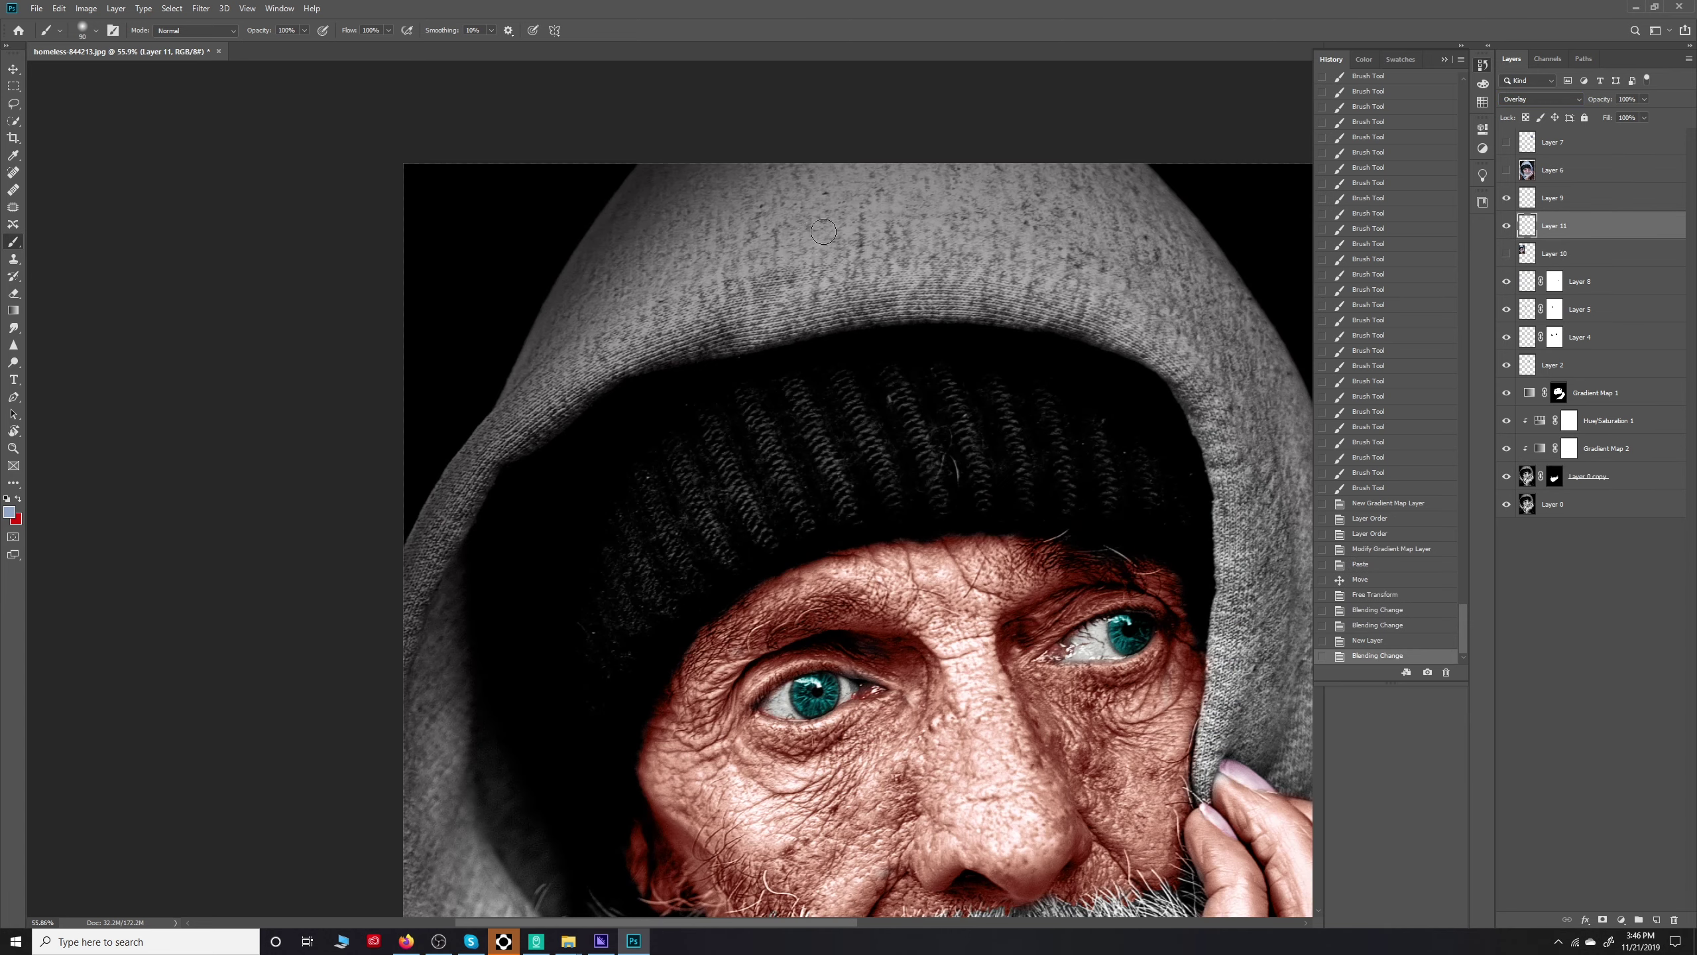
Brush pale blue across the top, middle and left side of the hood on Layer 11
mouse_move(822, 231)
mouse_down()
mouse_move(652, 235)
mouse_move(655, 321)
mouse_move(1103, 307)
mouse_up()
drag(868, 401, 1095, 282)
mouse_move(668, 468)
mouse_down()
mouse_move(765, 293)
mouse_move(735, 375)
mouse_up()
drag(601, 374, 836, 254)
mouse_move(1003, 268)
mouse_down()
mouse_move(728, 384)
mouse_move(985, 288)
mouse_move(1069, 234)
mouse_up()
drag(802, 334, 568, 511)
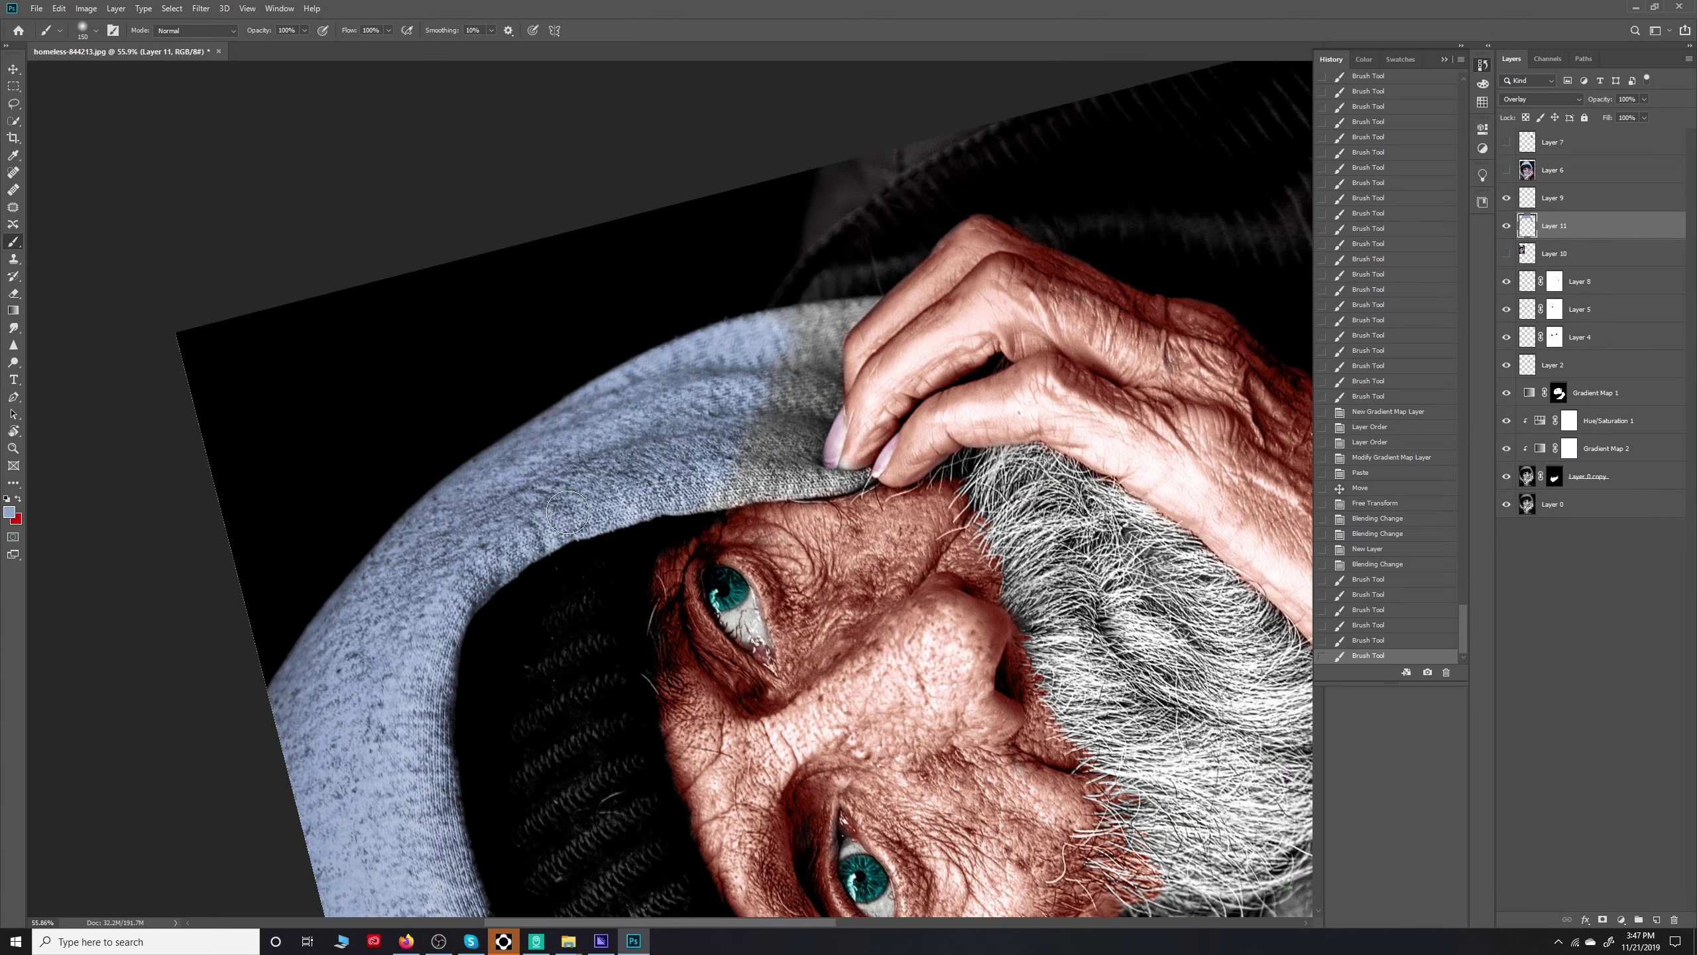
scroll(567, 512, up, 5)
Trace a Pen path around the fingertips and along the finger's top edge and hood
key(p)
scroll(618, 516, up, 3)
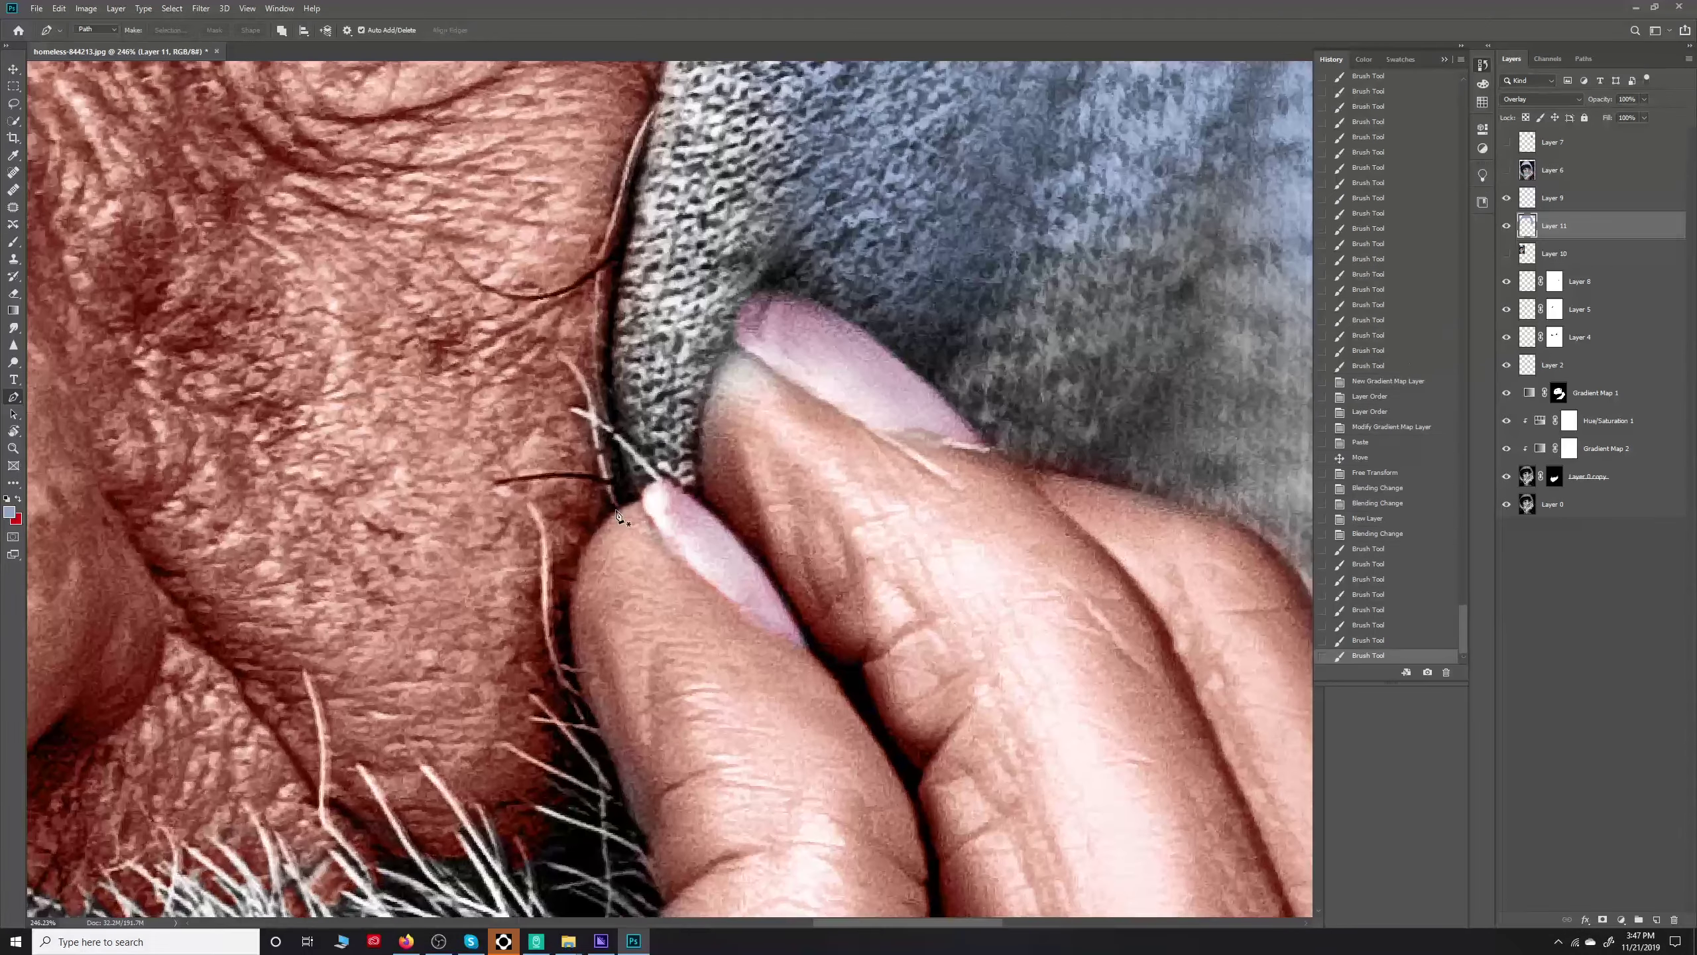
click(614, 509)
click(640, 491)
click(661, 479)
click(705, 506)
click(716, 514)
click(718, 368)
click(731, 349)
click(736, 318)
click(758, 295)
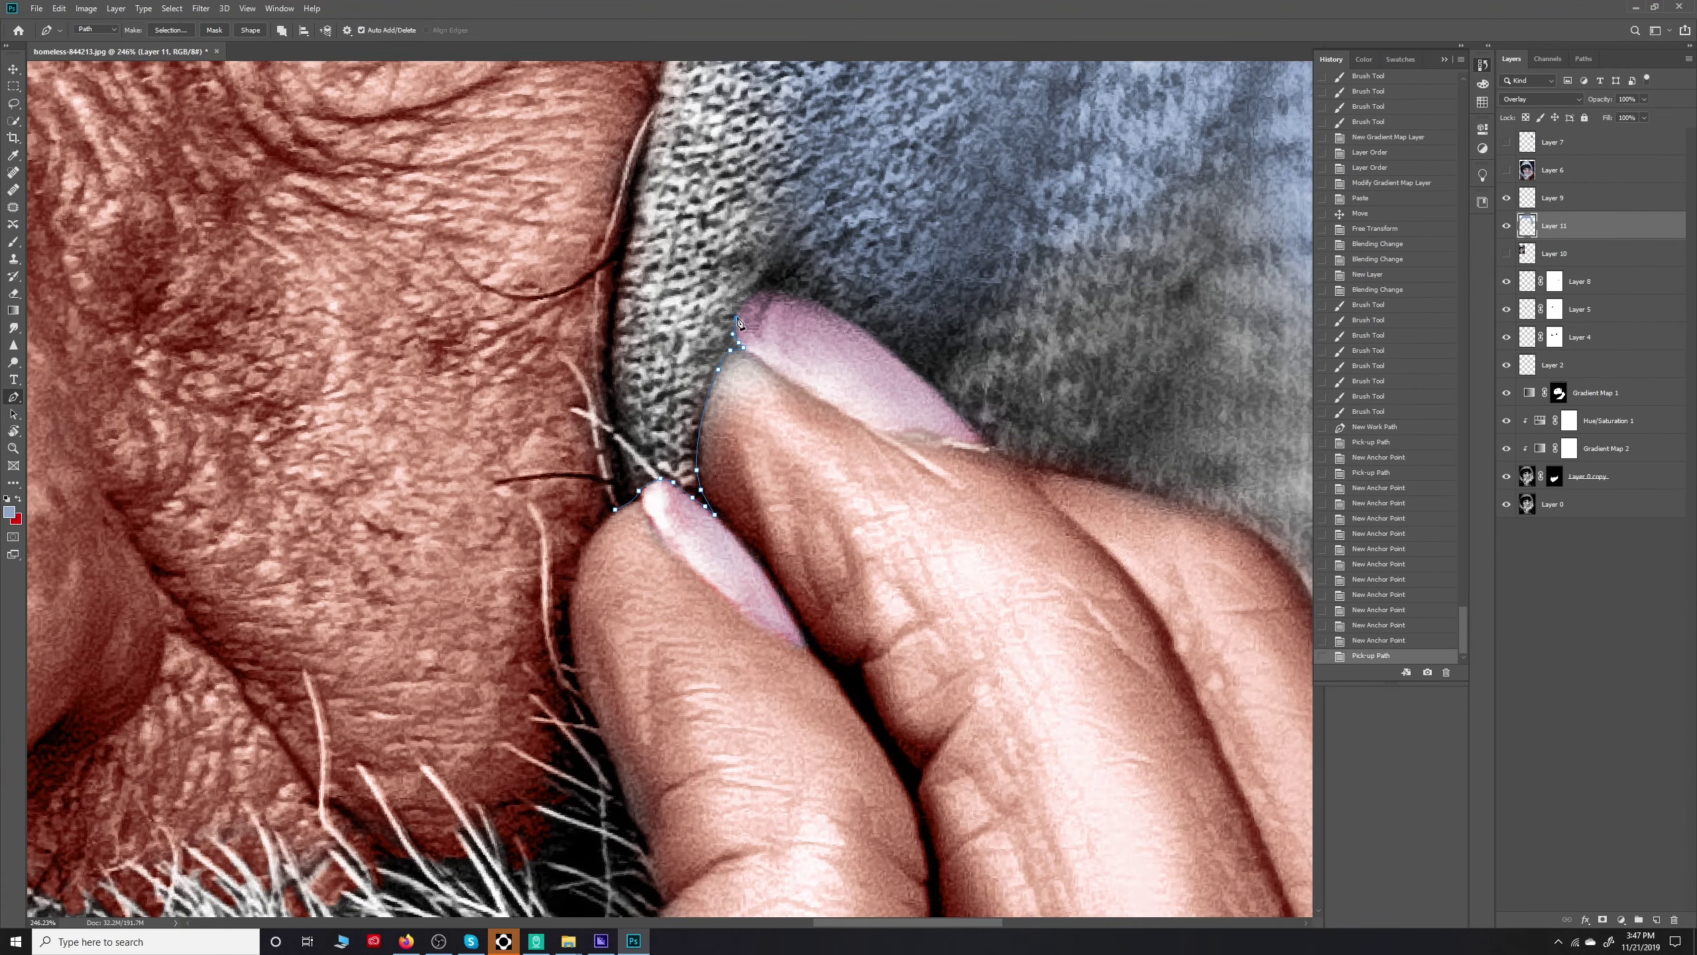
click(872, 352)
click(959, 423)
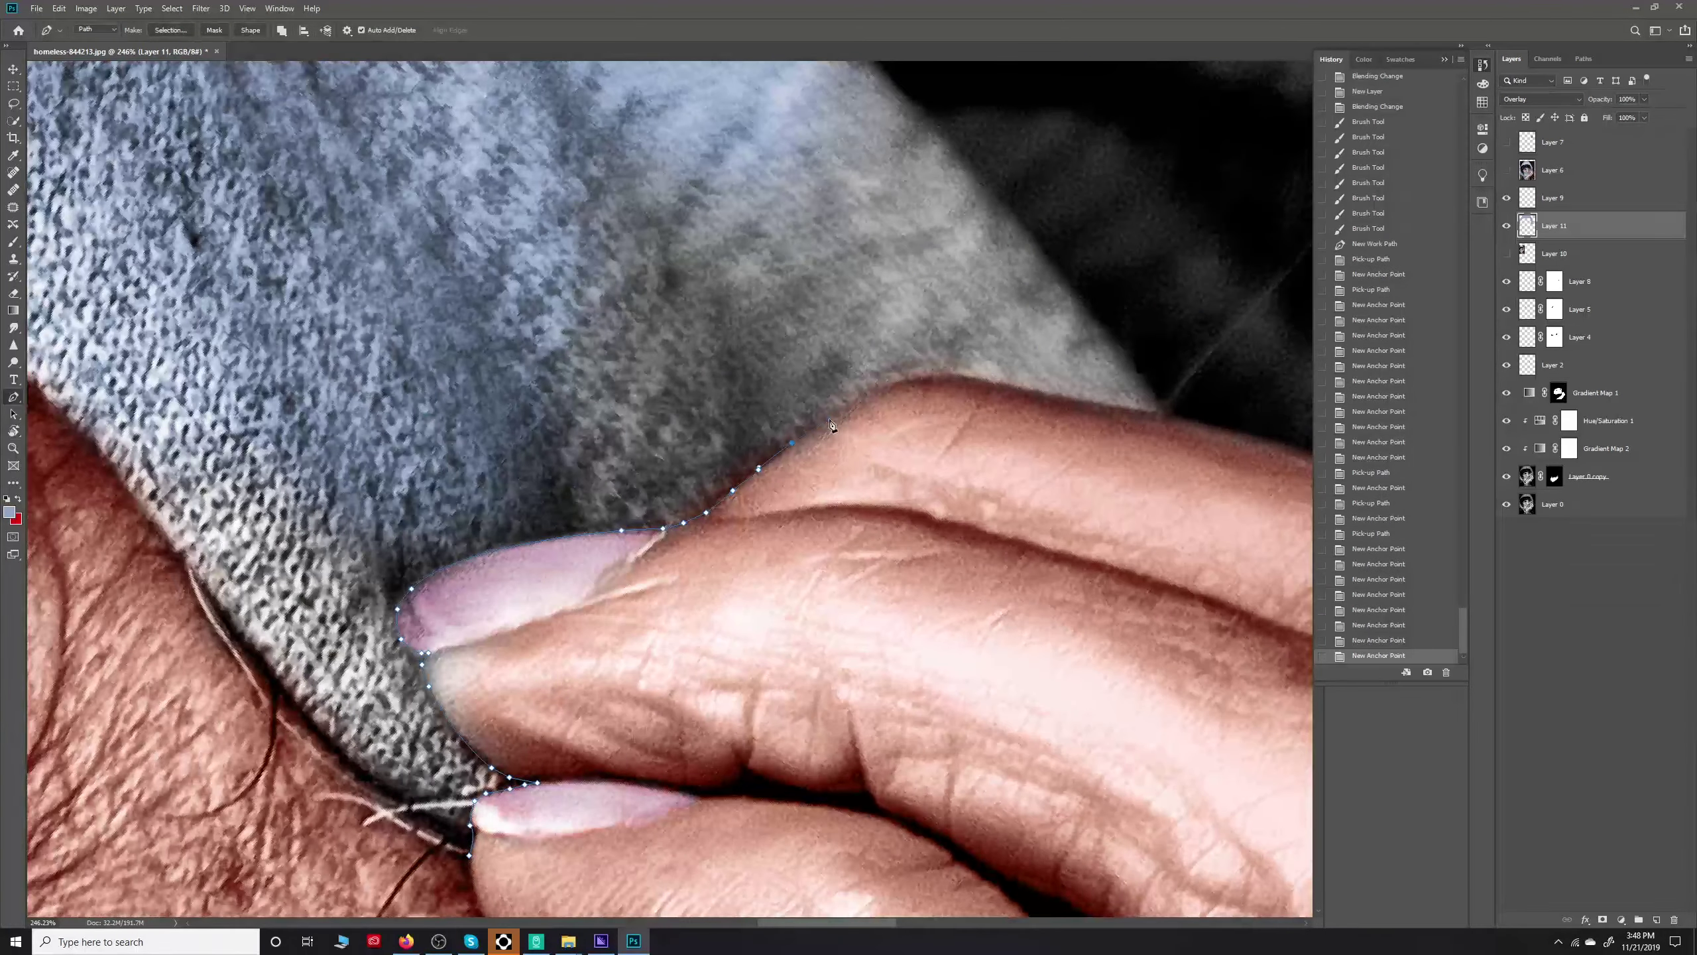
click(862, 398)
click(894, 385)
click(928, 377)
click(967, 378)
click(1006, 385)
scroll(1040, 399, down, 4)
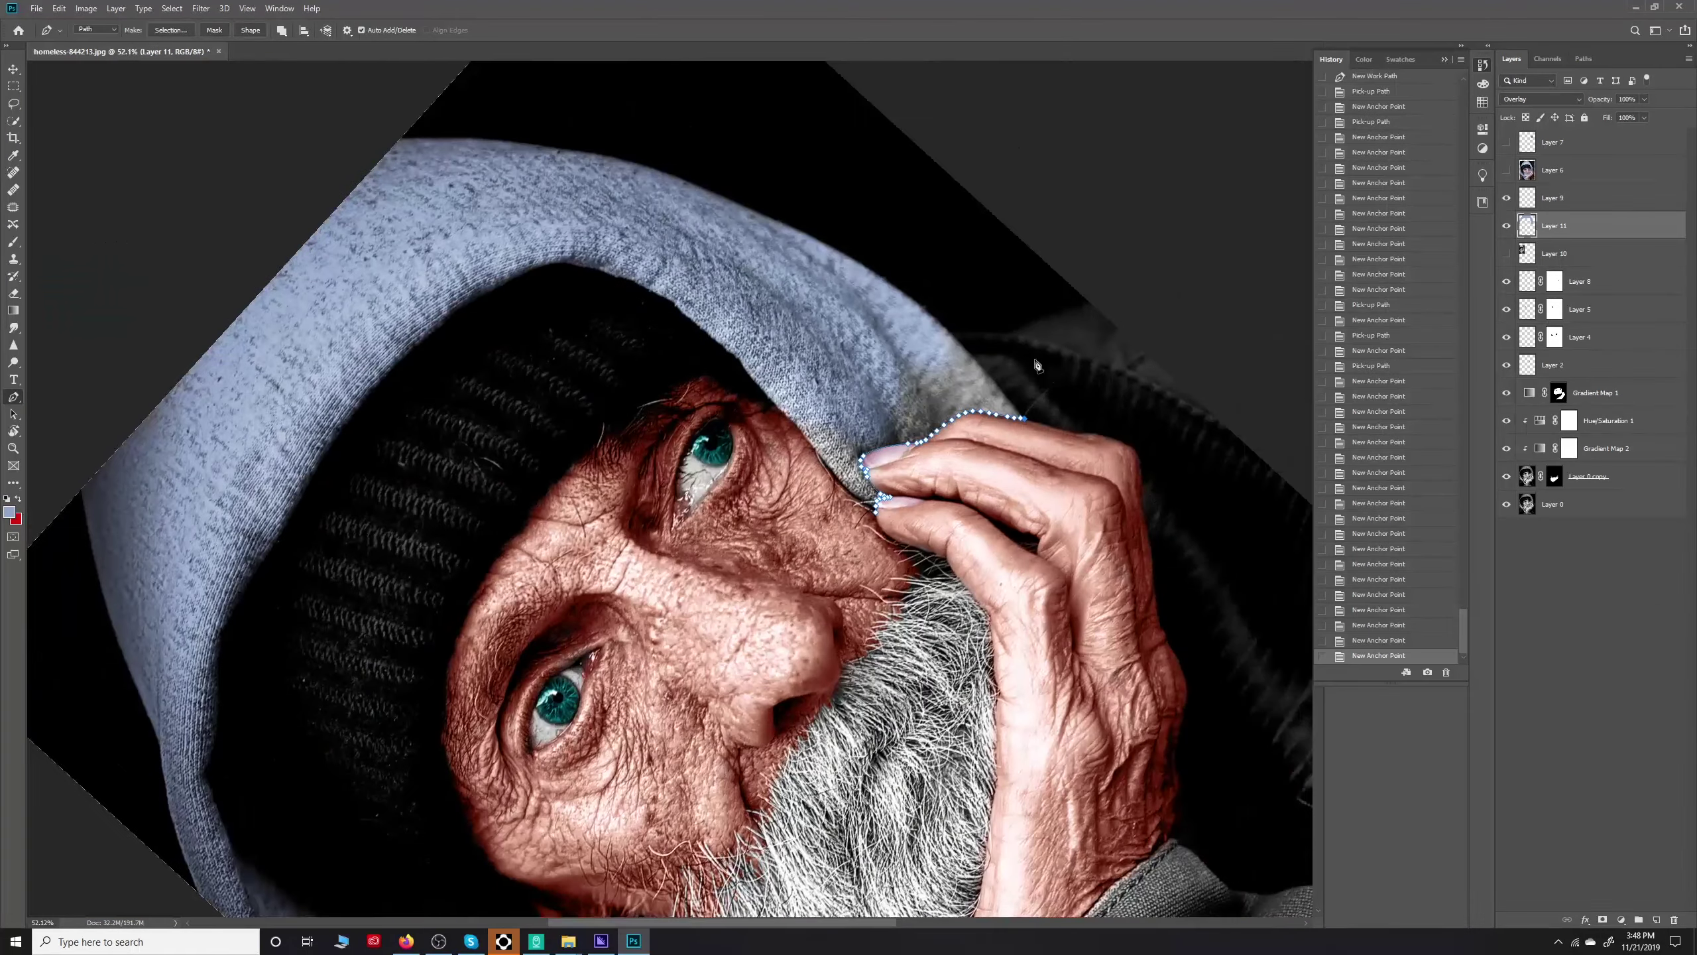
click(807, 366)
Load the path as a selection, paint blue along the hood edge, and deselect
scroll(819, 399, up, 2)
scroll(802, 411, up, 2)
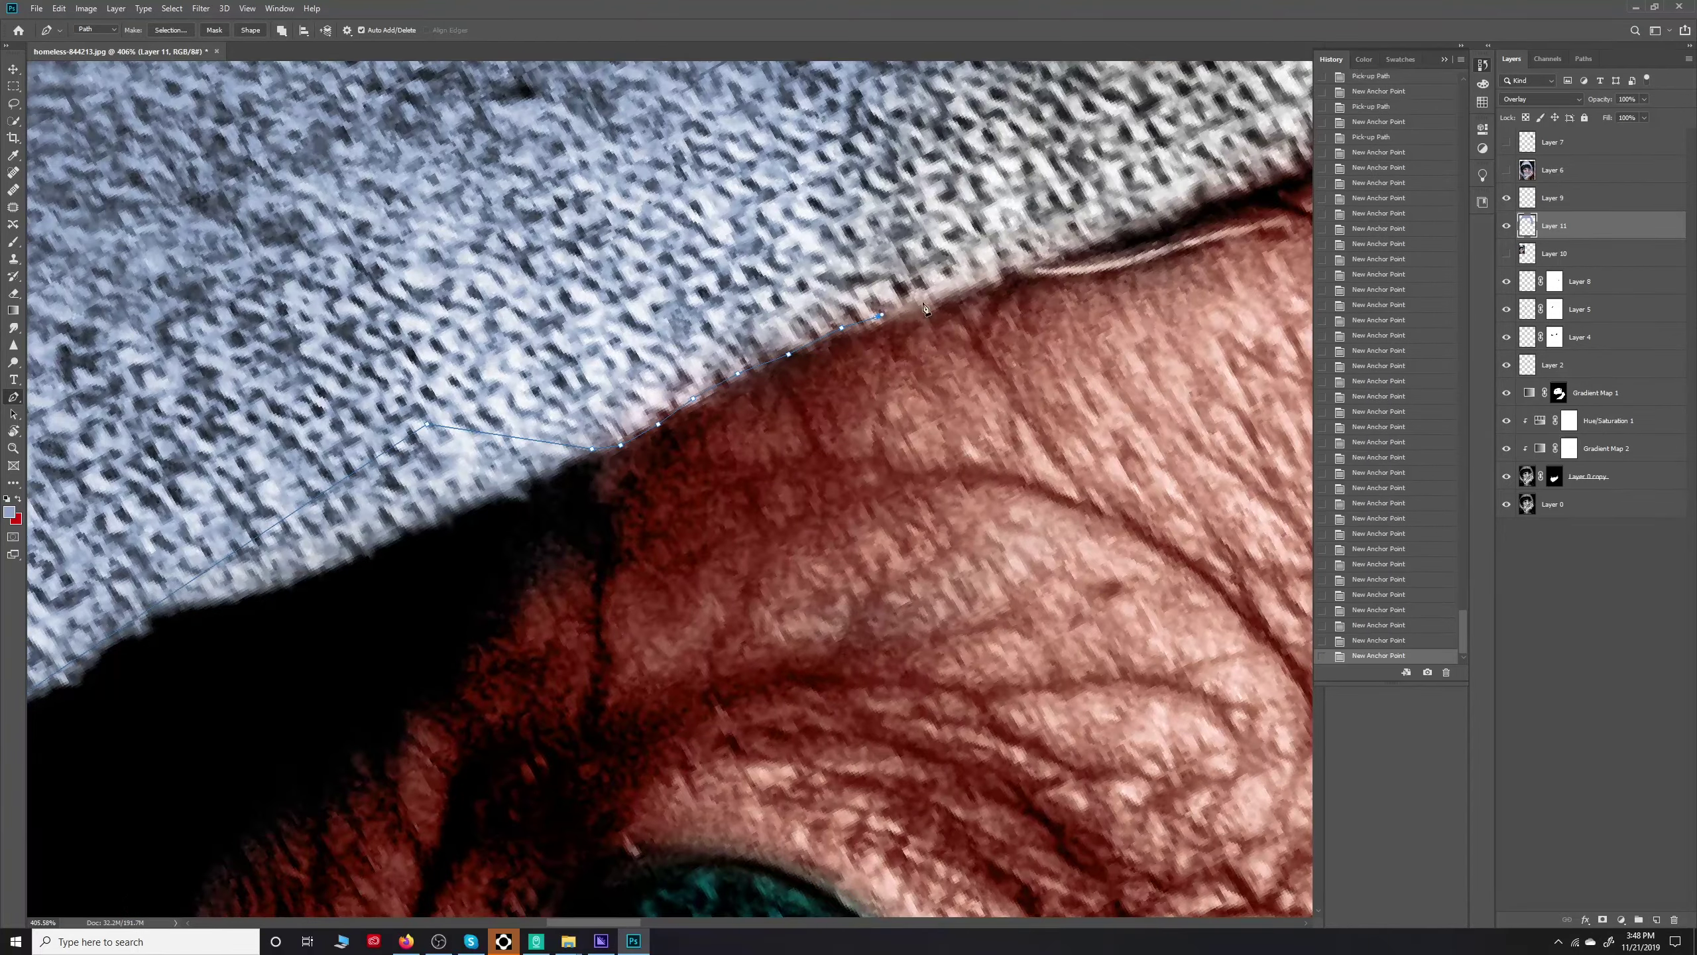
scroll(788, 425, up, 1)
scroll(781, 431, up, 2)
key(ctrl+Return)
scroll(868, 381, down, 3)
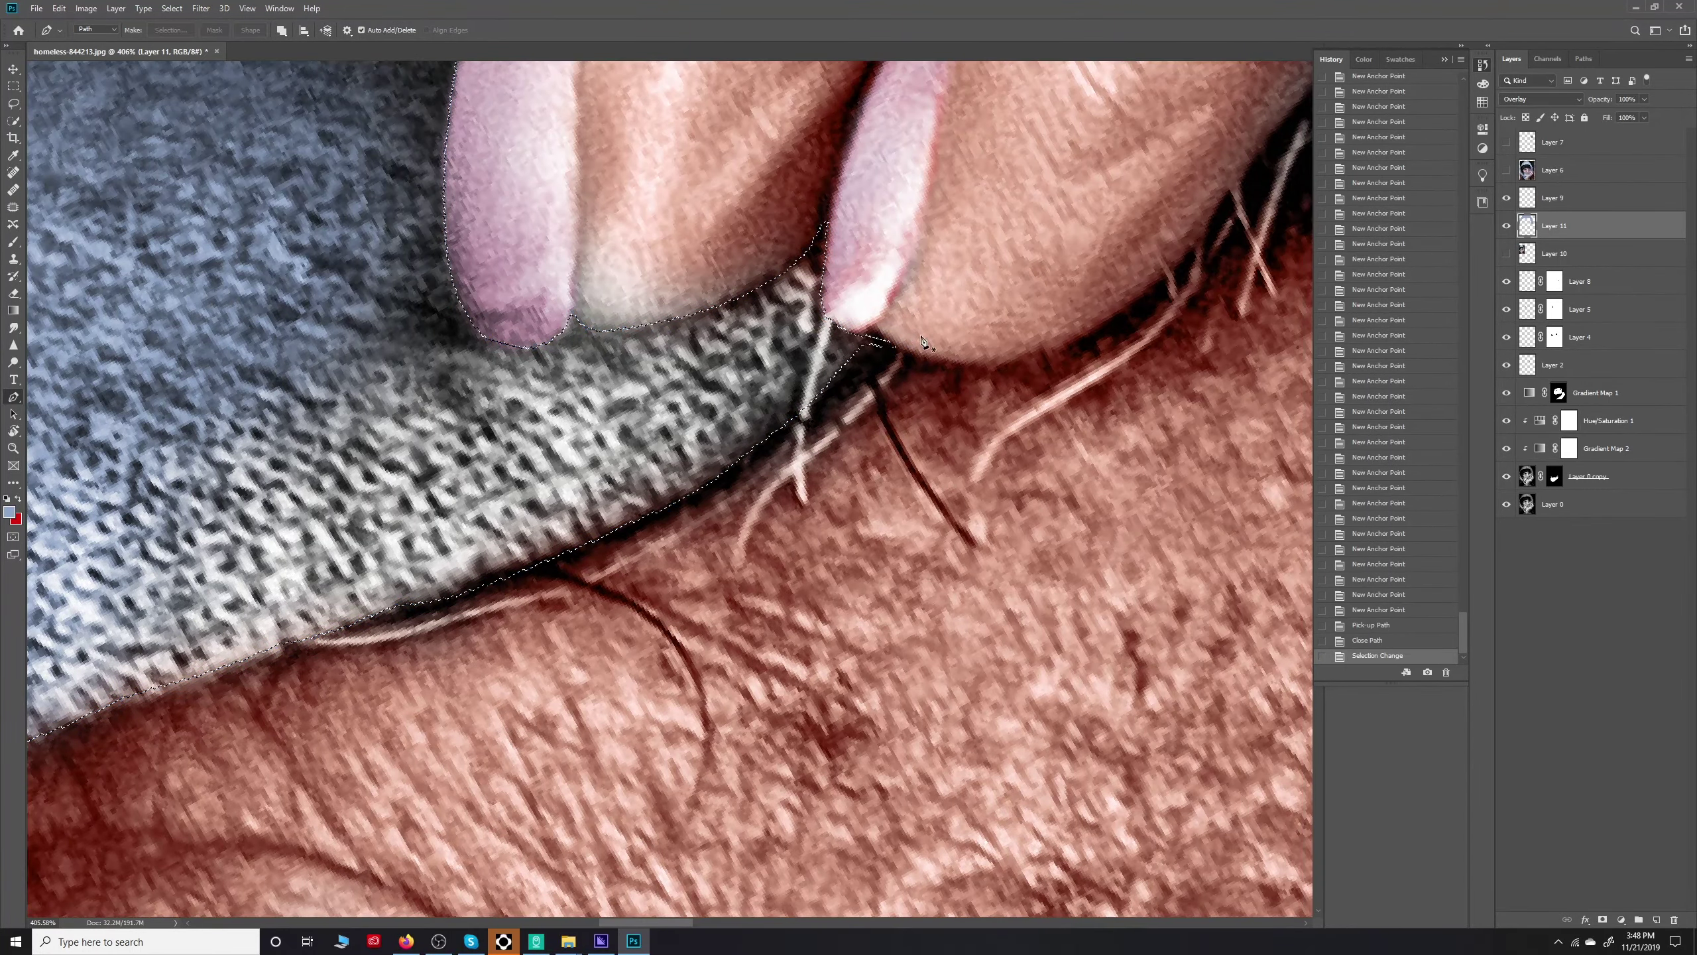
scroll(849, 354, down, 3)
scroll(832, 335, down, 1)
key(b)
key(ctrl+d)
scroll(948, 498, down, 2)
mouse_move(826, 330)
mouse_down()
mouse_move(832, 442)
mouse_move(668, 488)
mouse_up()
Paint the lower hood light blue with a slightly larger brush
scroll(755, 419, up, 3)
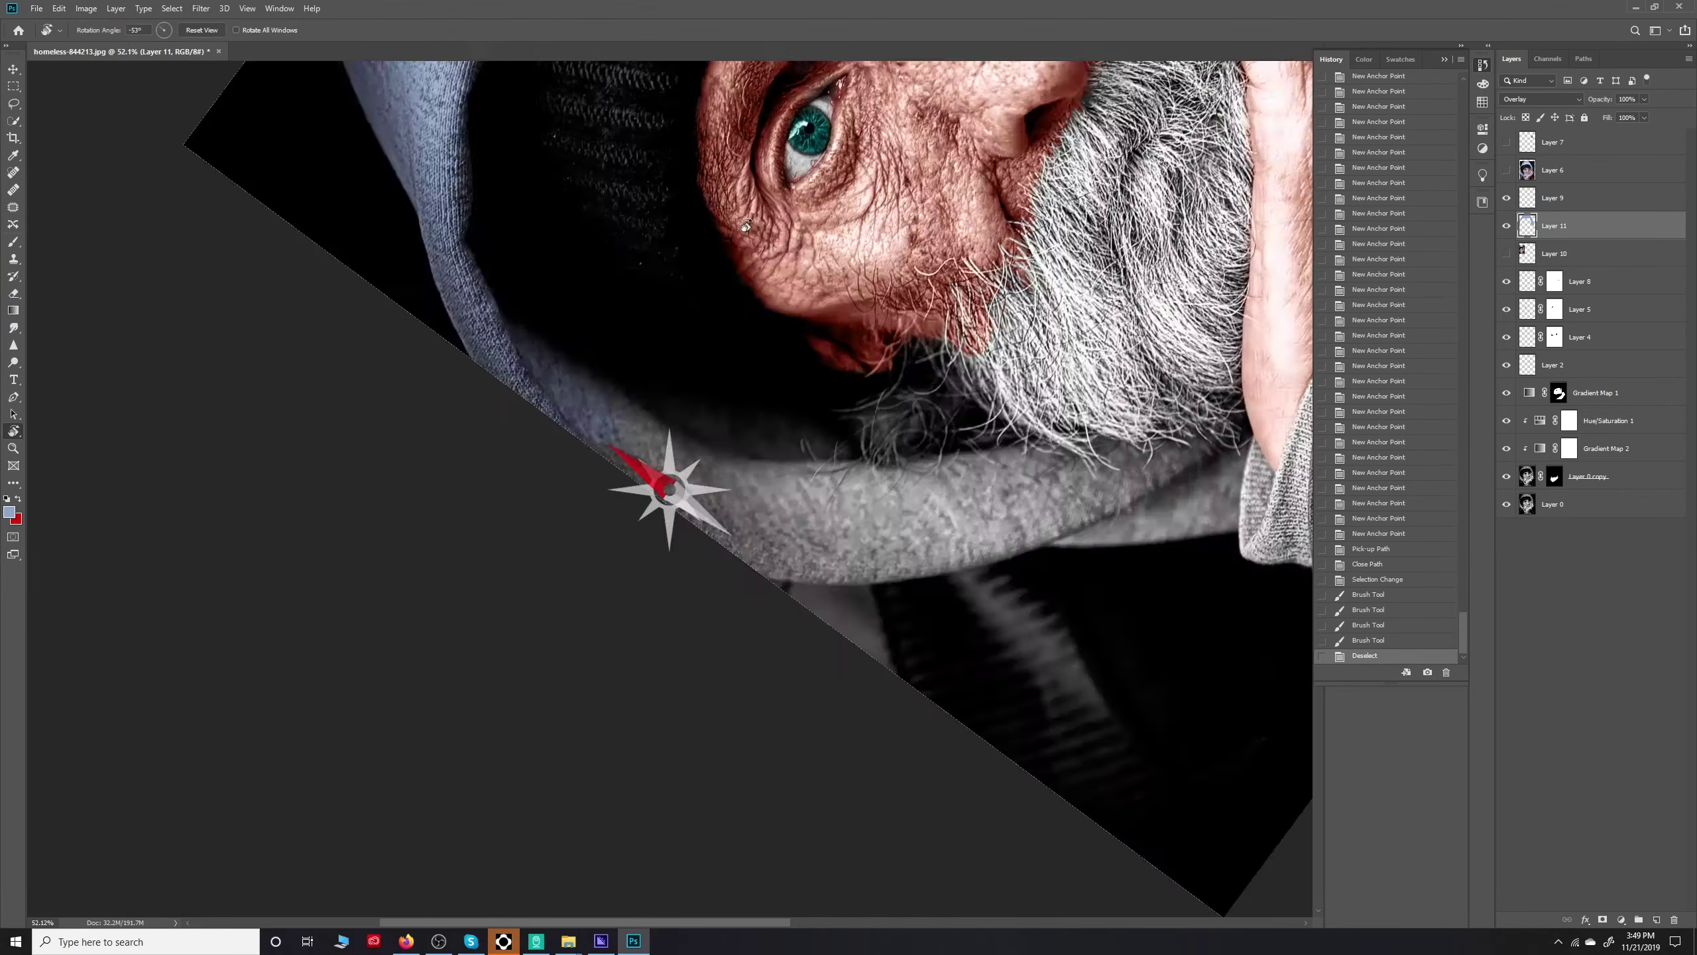
scroll(668, 488, up, 2)
key(bracketright)
scroll(1016, 573, up, 3)
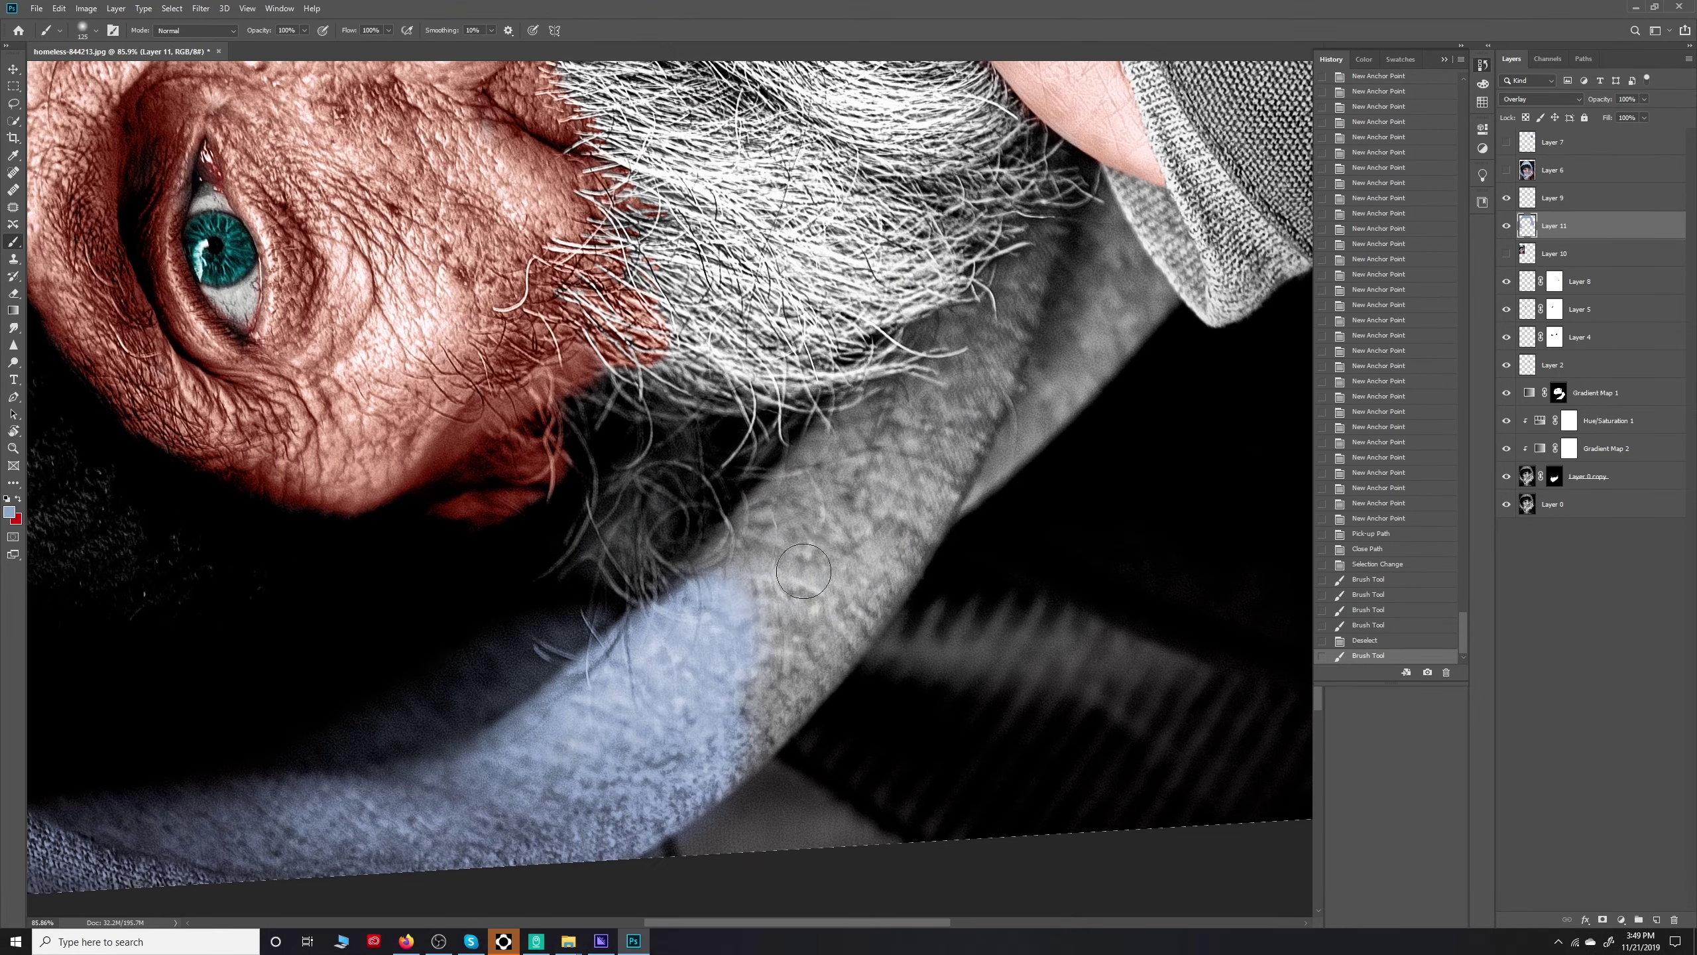
drag(868, 481, 708, 762)
mouse_move(956, 375)
mouse_down()
mouse_move(831, 461)
mouse_move(816, 549)
mouse_up()
Tint the hood blue beneath and between the fine beard hairs using progressively smaller brushes
scroll(832, 460, up, 2)
scroll(869, 468, up, 2)
key(bracketleft)
key(bracketleft)
key(bracketleft)
drag(904, 372, 888, 669)
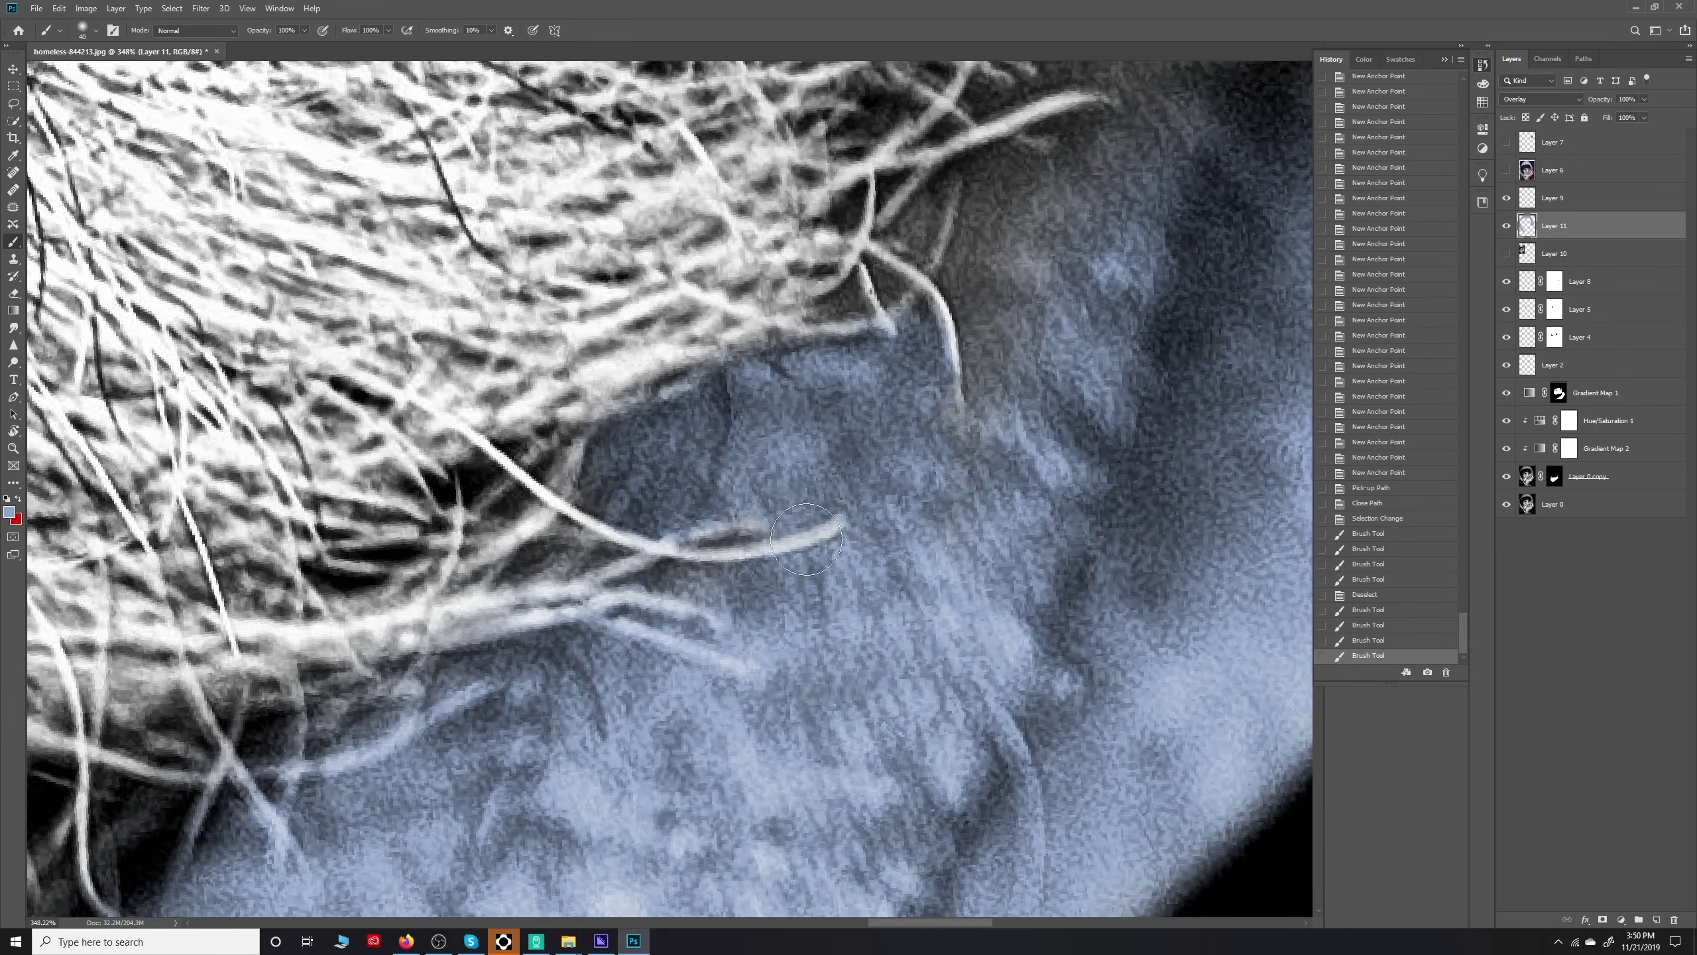
key(bracketleft)
key(bracketleft)
key(bracketleft)
drag(923, 301, 735, 375)
mouse_move(668, 488)
mouse_down()
mouse_move(687, 574)
mouse_move(775, 588)
mouse_up()
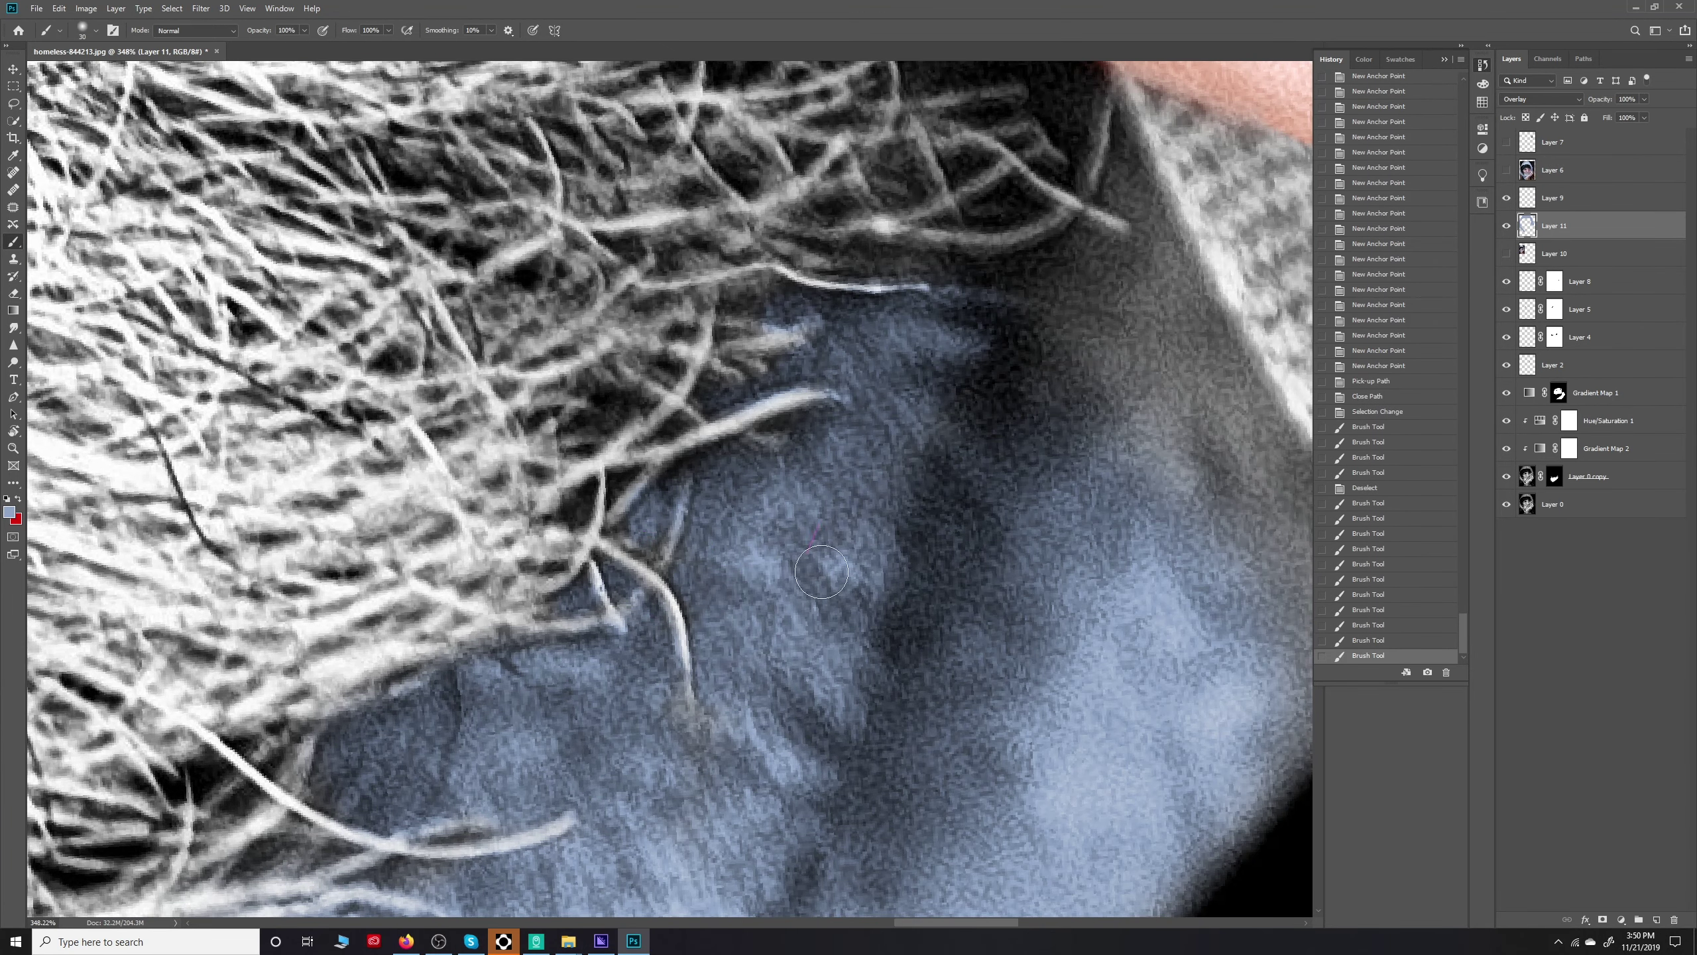
drag(935, 335, 735, 568)
key(bracketleft)
drag(935, 301, 669, 535)
mouse_move(695, 395)
mouse_down()
mouse_move(752, 385)
mouse_move(478, 616)
mouse_move(962, 334)
mouse_up()
Paint the hood edge above the knit cuff blue and fit the whole image in view
drag(695, 602, 969, 361)
key(bracketright)
key(bracketright)
key(bracketright)
mouse_move(1150, 290)
mouse_down()
mouse_move(662, 457)
mouse_move(802, 374)
mouse_up()
key(ctrl+0)
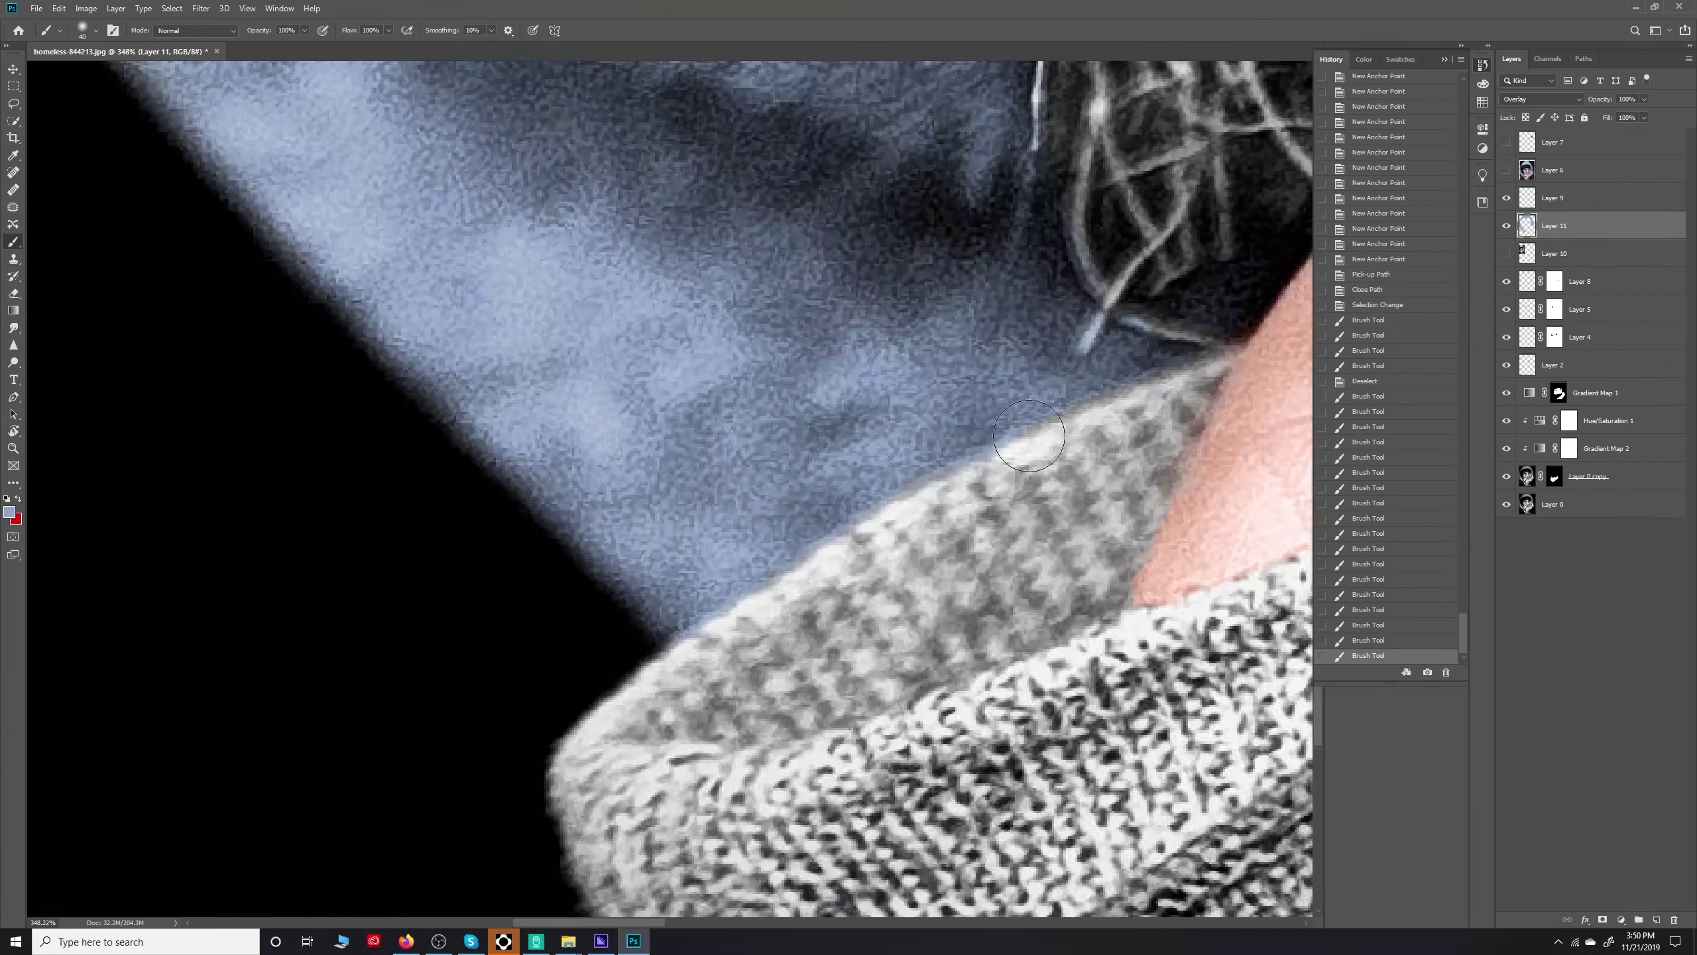
On a new Overlay layer, paint green stripes onto the beanie
click(1657, 921)
click(1541, 99)
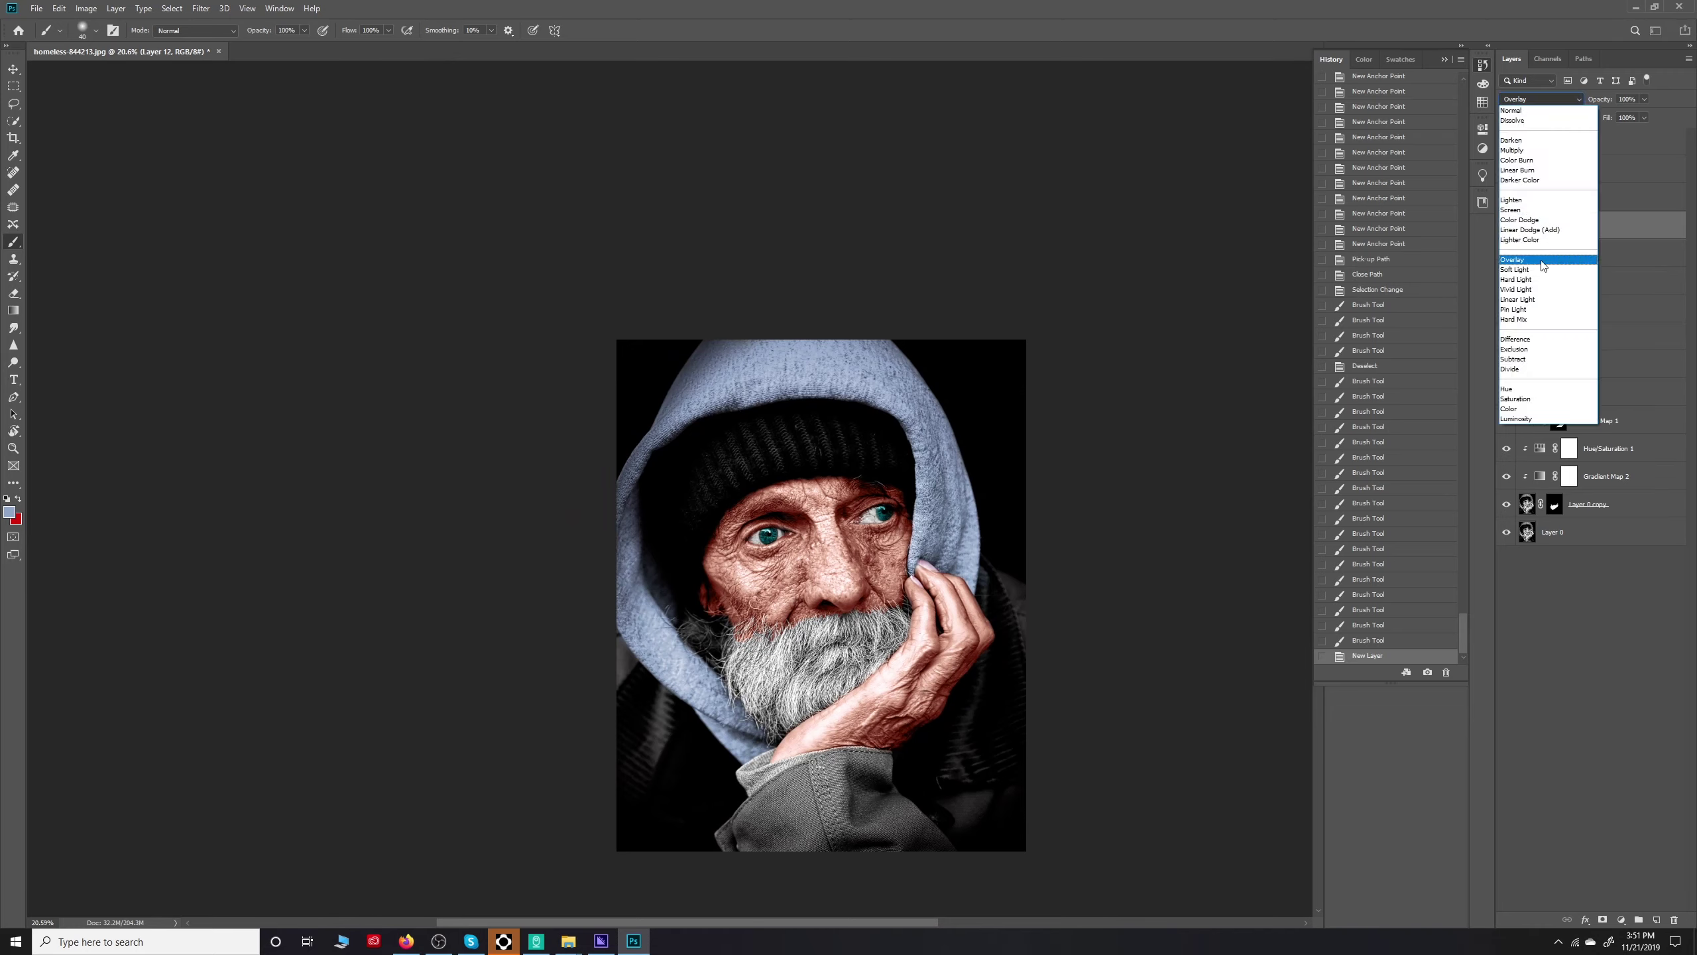
click(1531, 221)
click(9, 512)
drag(1220, 501, 1220, 548)
click(1263, 672)
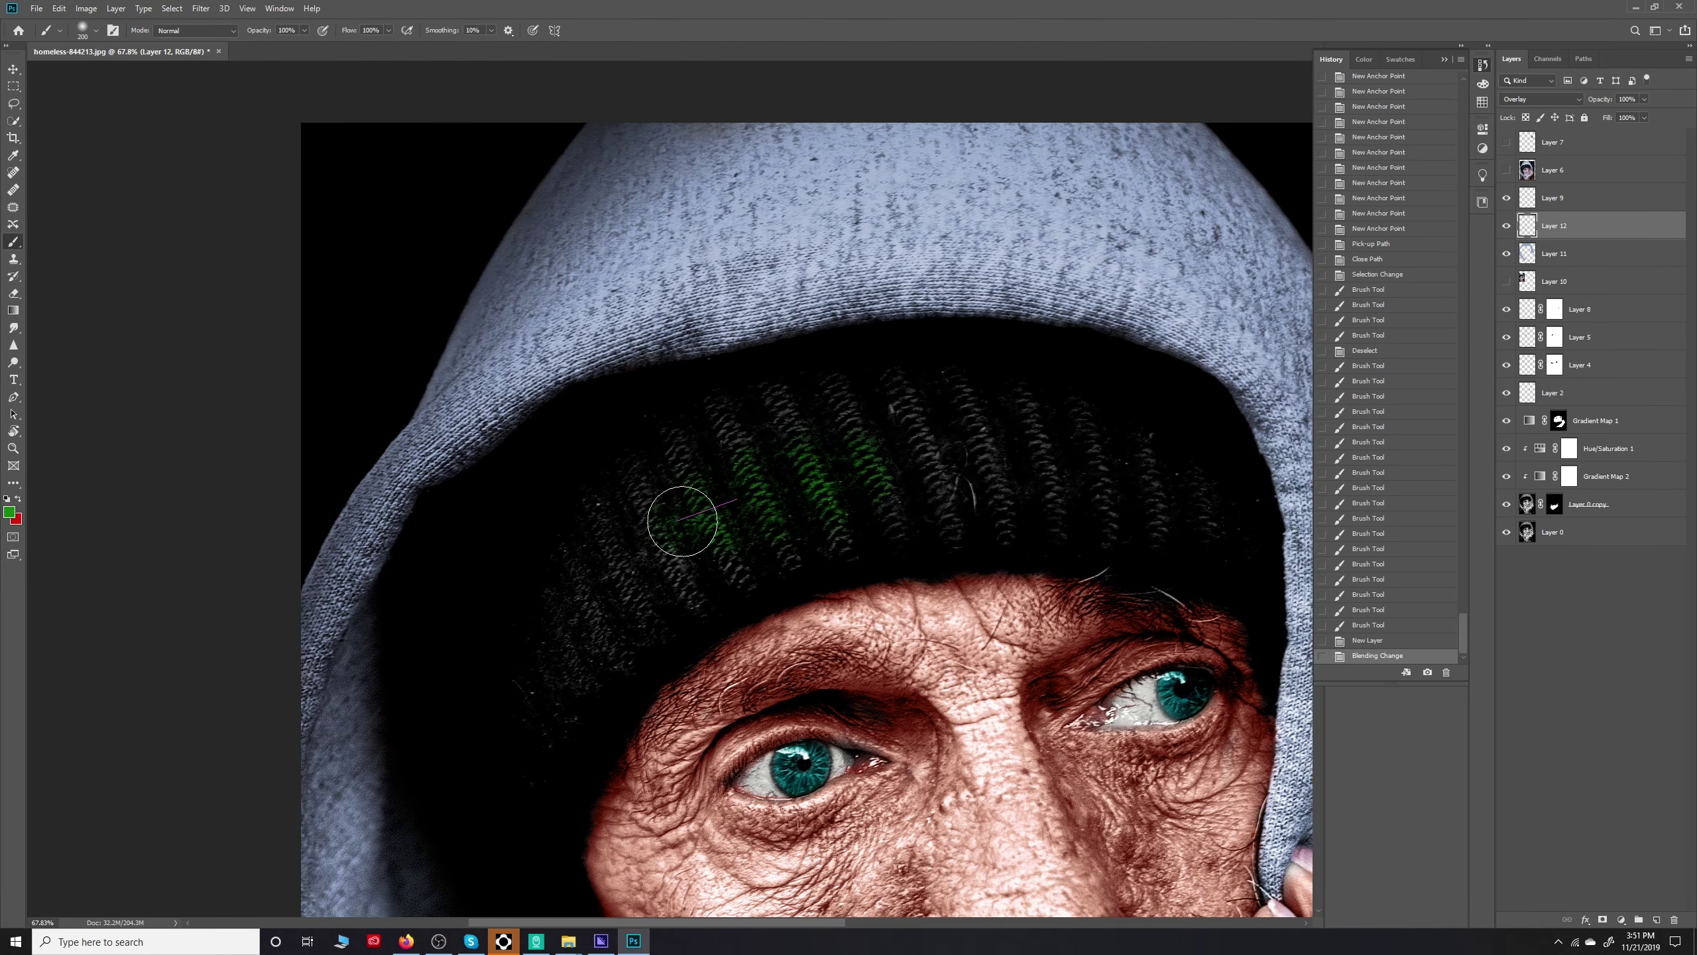
click(551, 586)
scroll(551, 586, down, 3)
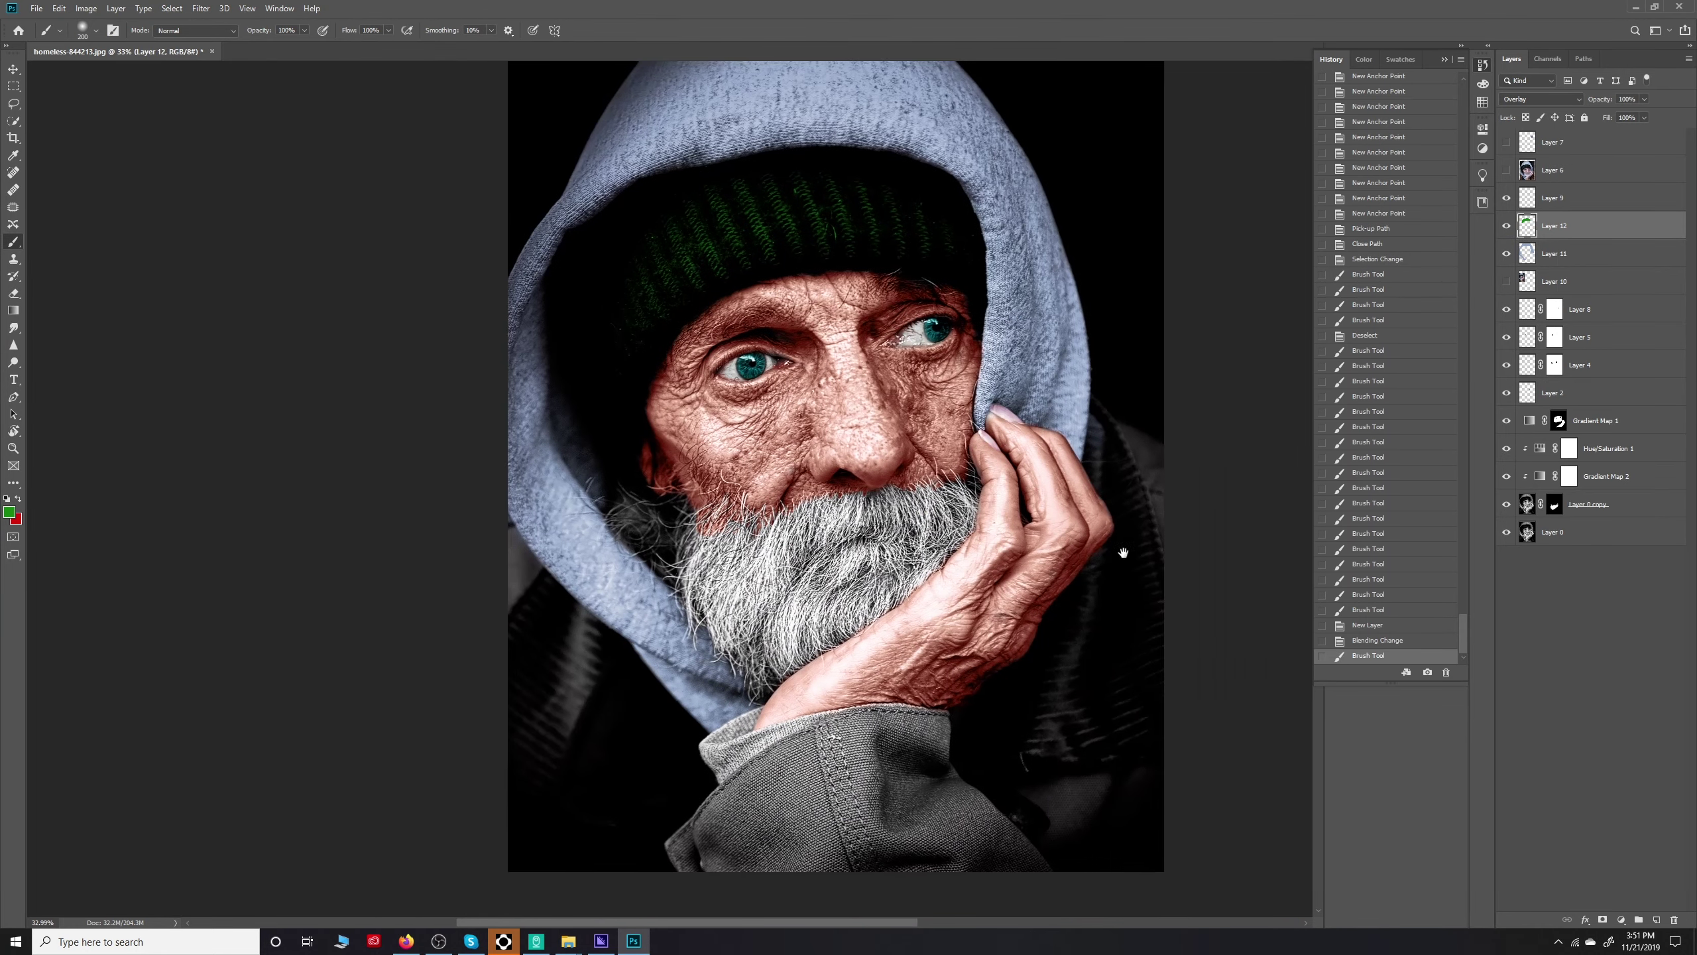
Add another Overlay layer, then return to the hood colour layer
click(1657, 921)
click(1540, 99)
click(1512, 259)
scroll(685, 780, up, 3)
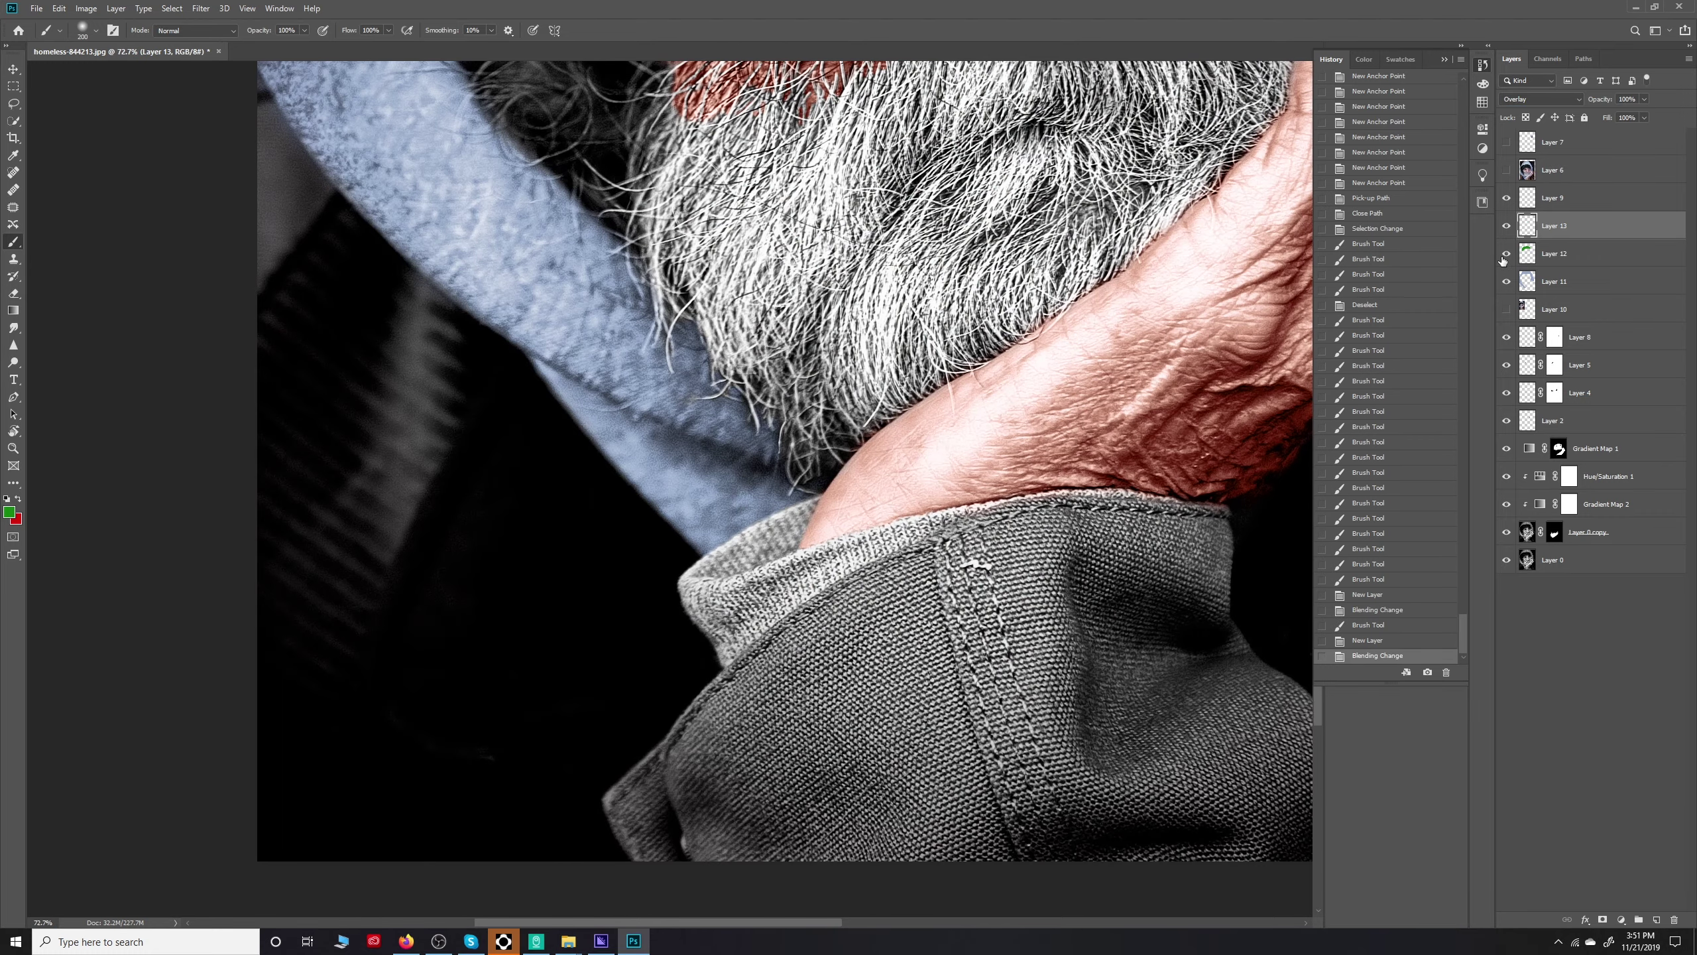
click(1554, 282)
Sample the hood's light blue and paint the knit cuff at the wrist with it
alt+click(543, 319)
drag(729, 581, 829, 696)
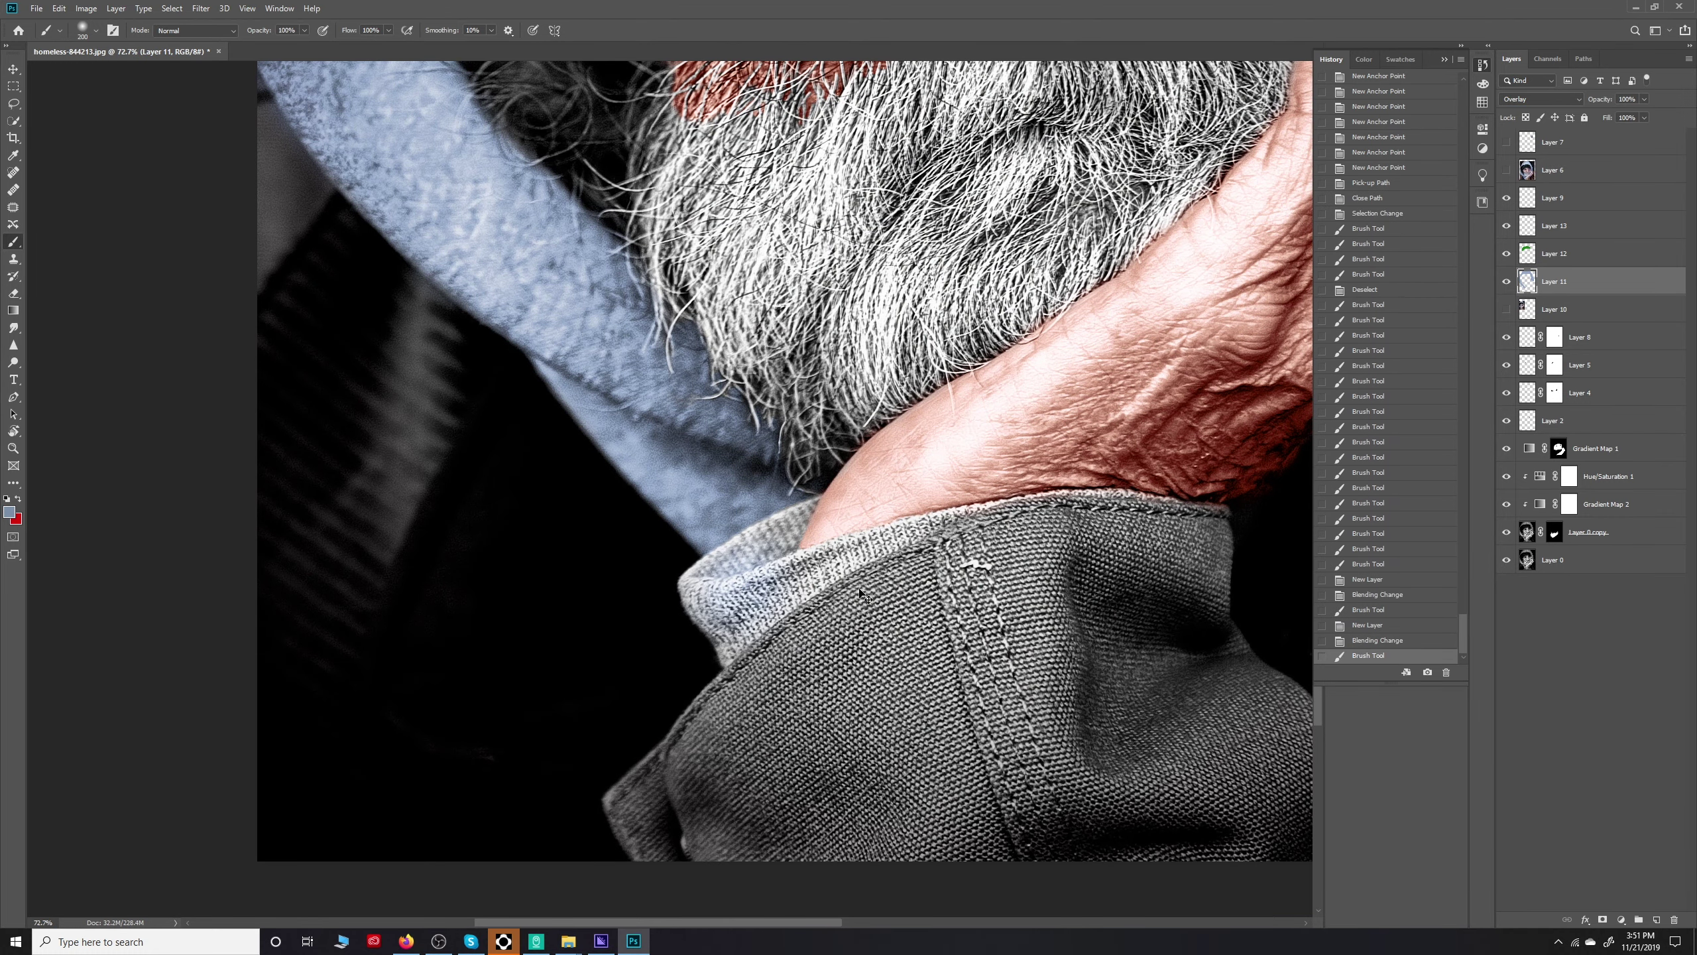
scroll(861, 593, up, 2)
click(672, 556)
mouse_move(762, 461)
mouse_down()
mouse_move(668, 488)
mouse_move(635, 434)
mouse_move(738, 650)
mouse_move(631, 823)
mouse_up()
key(bracketleft)
scroll(738, 651, up, 2)
key(bracketleft)
key(bracketleft)
key(bracketleft)
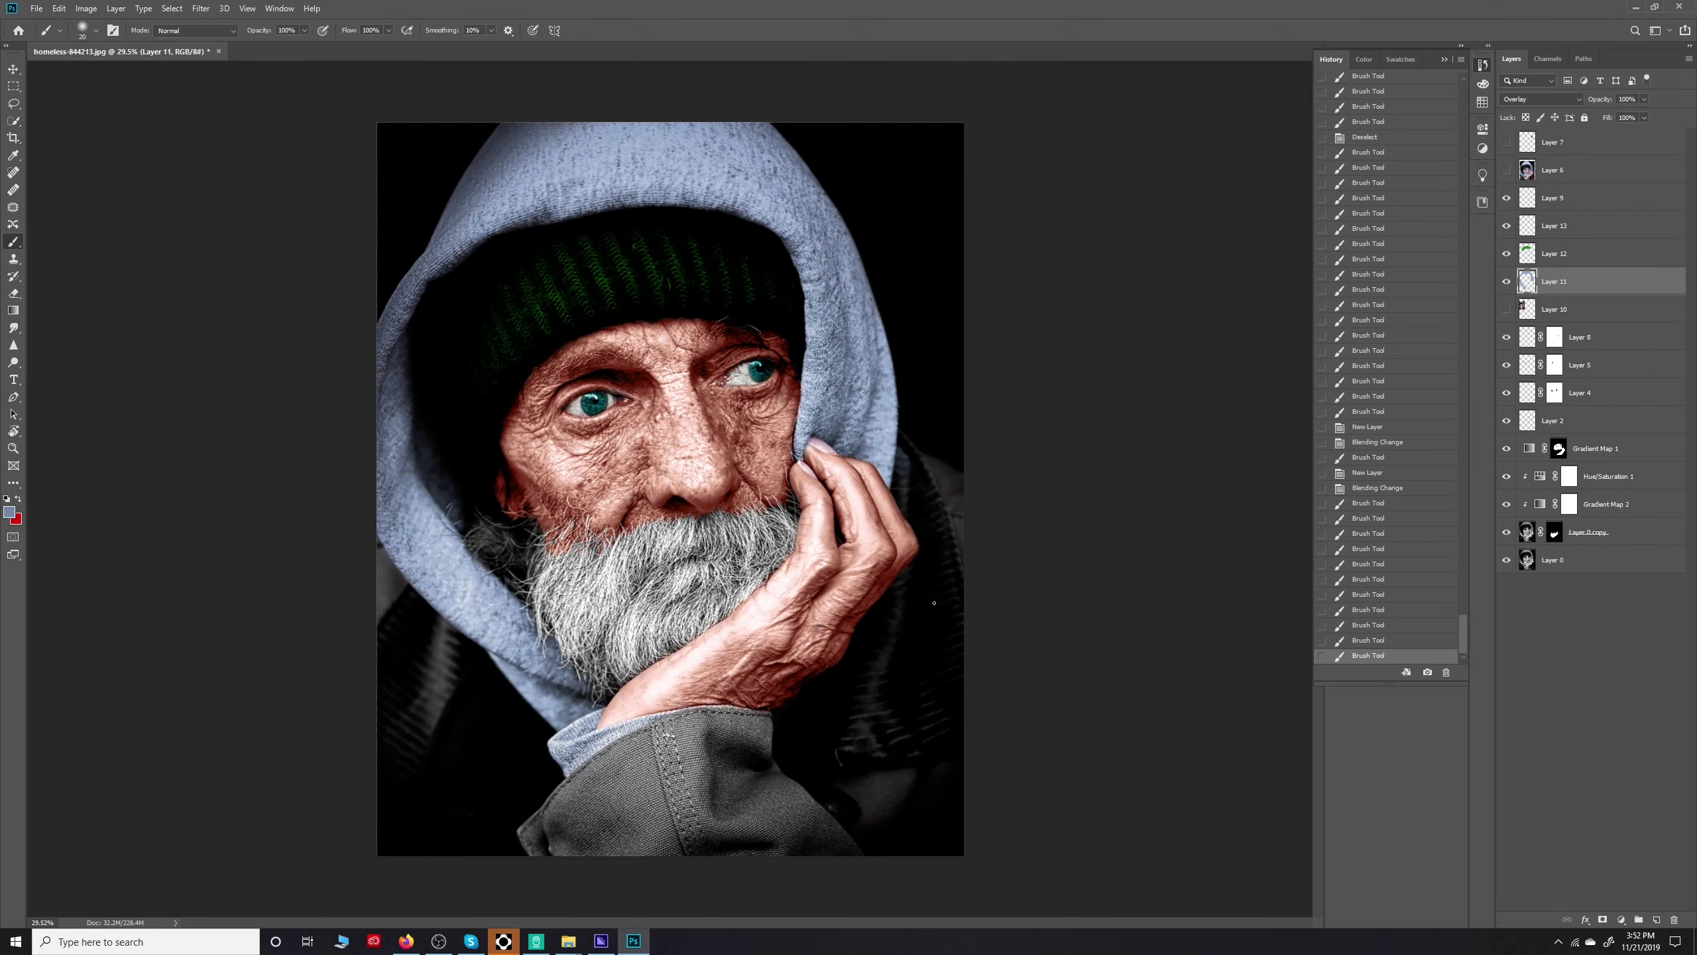
click(1540, 99)
Set the new layer to Overlay and paint the jacket sleeve dark red-brown
click(1535, 260)
click(9, 511)
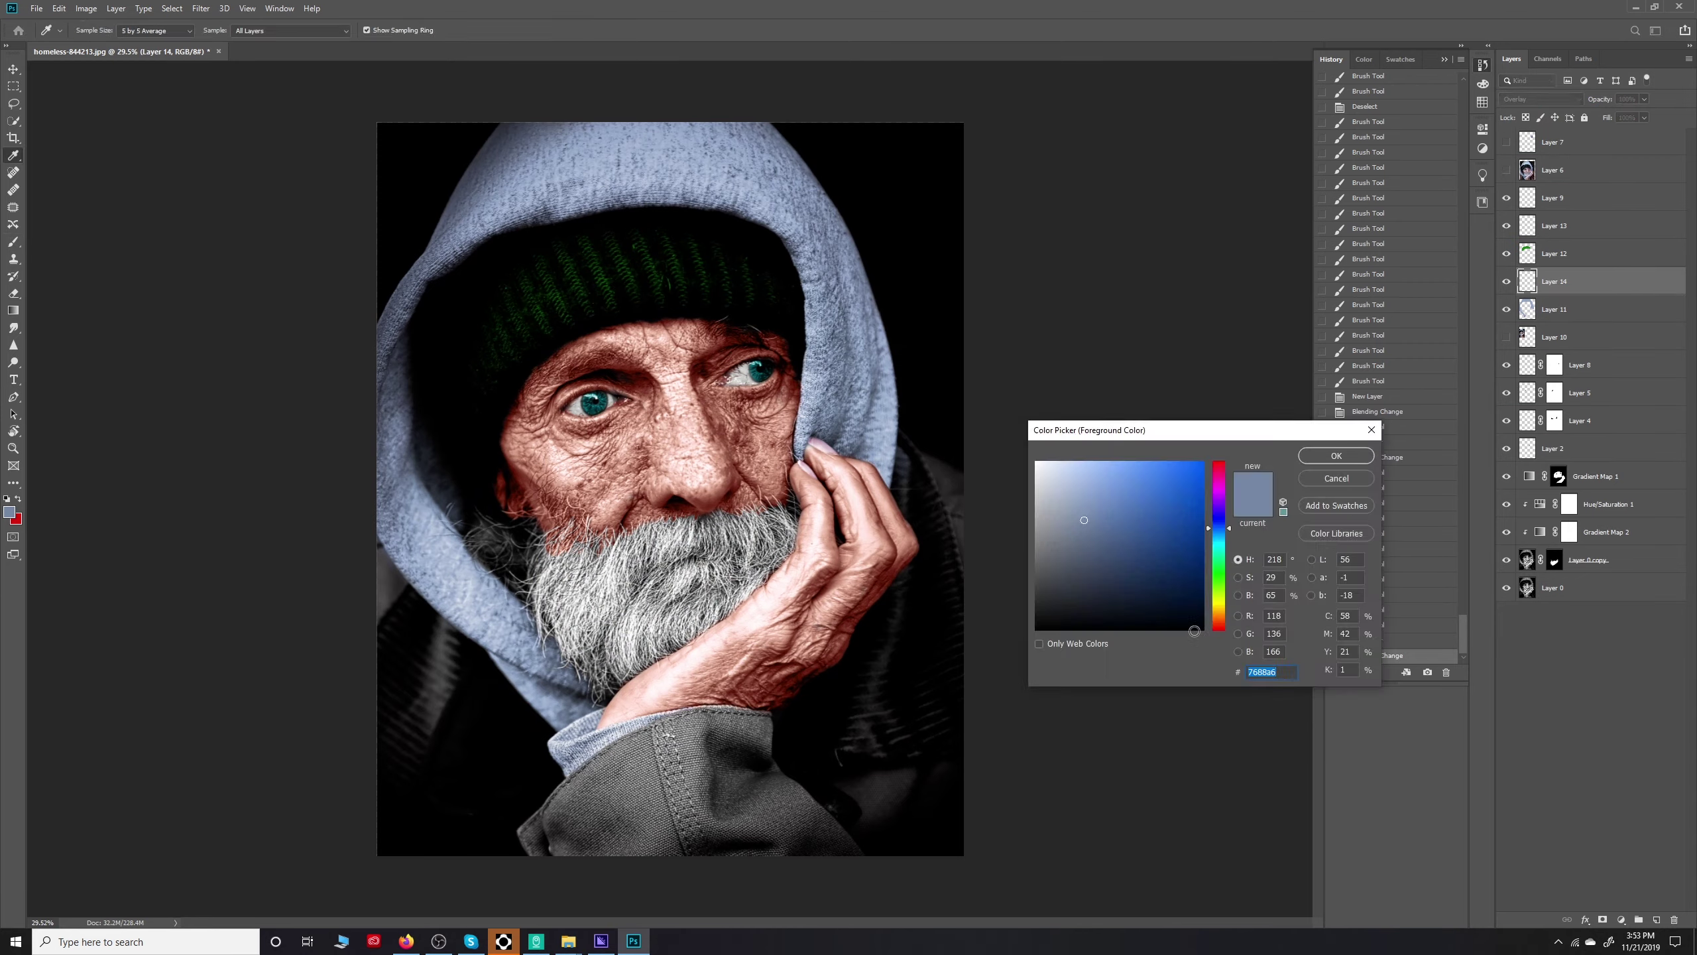
click(1334, 474)
scroll(669, 735, up, 3)
mouse_move(736, 501)
mouse_down()
mouse_move(517, 700)
mouse_move(902, 754)
mouse_move(1216, 762)
mouse_move(1015, 477)
mouse_move(904, 587)
mouse_move(1002, 568)
mouse_up()
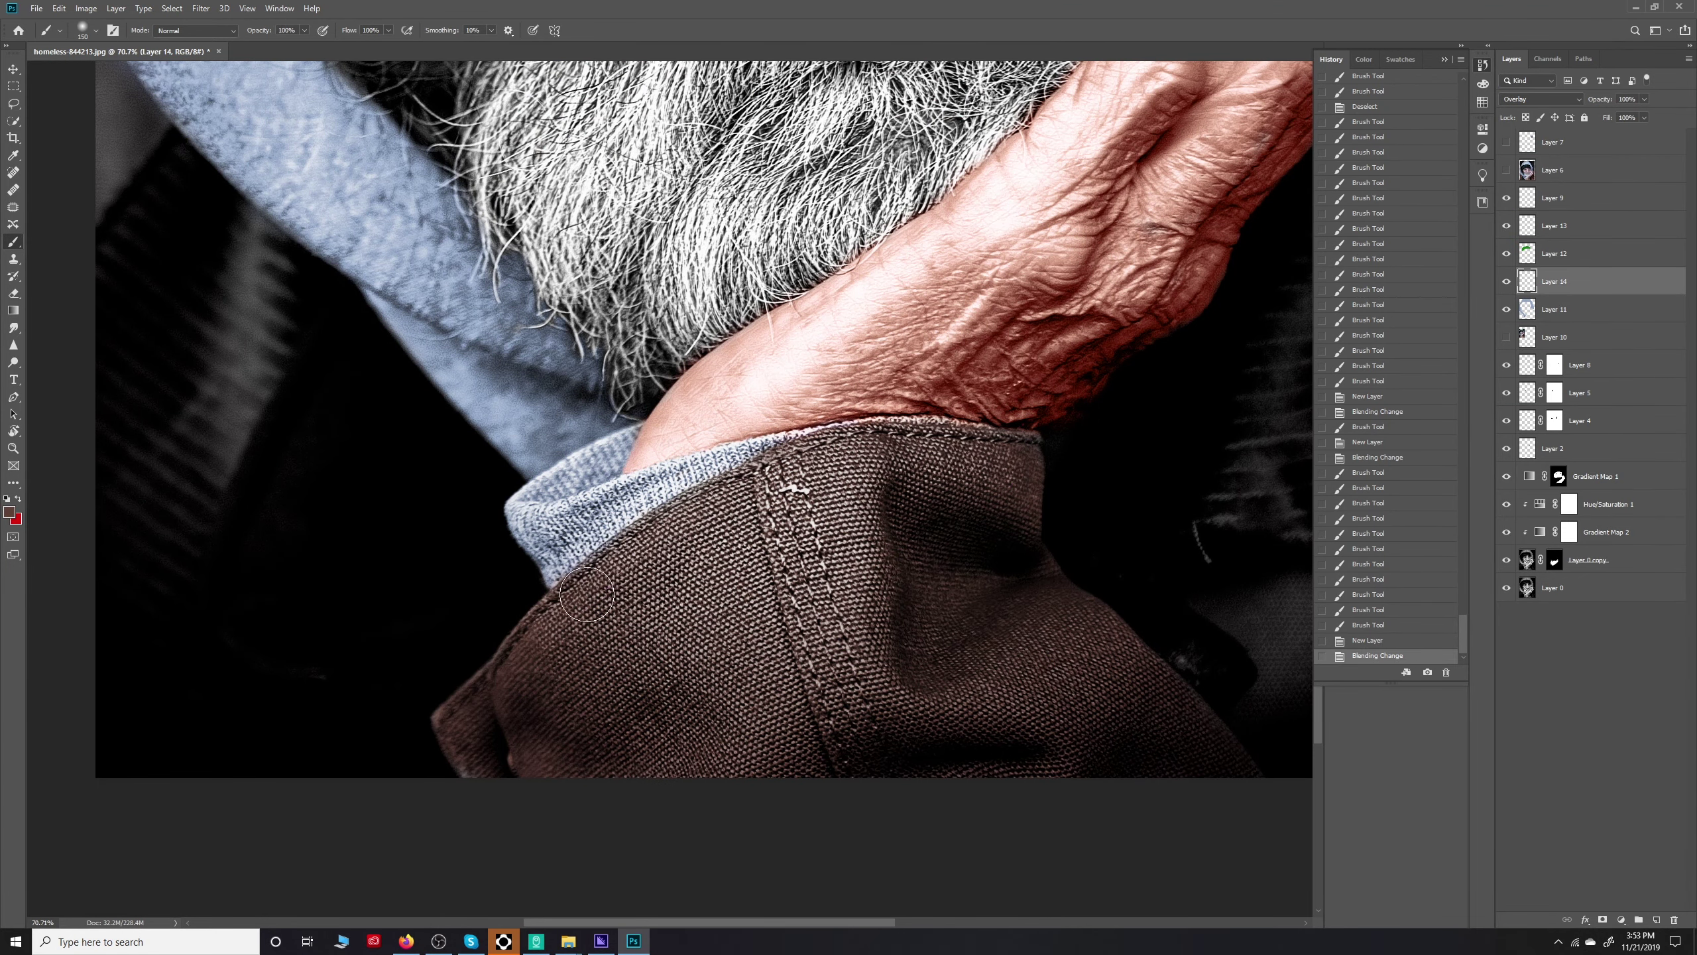
Extend the brown over the jacket body and the area below the hood
drag(588, 594, 481, 739)
scroll(481, 739, down, 5)
drag(1043, 622, 1159, 699)
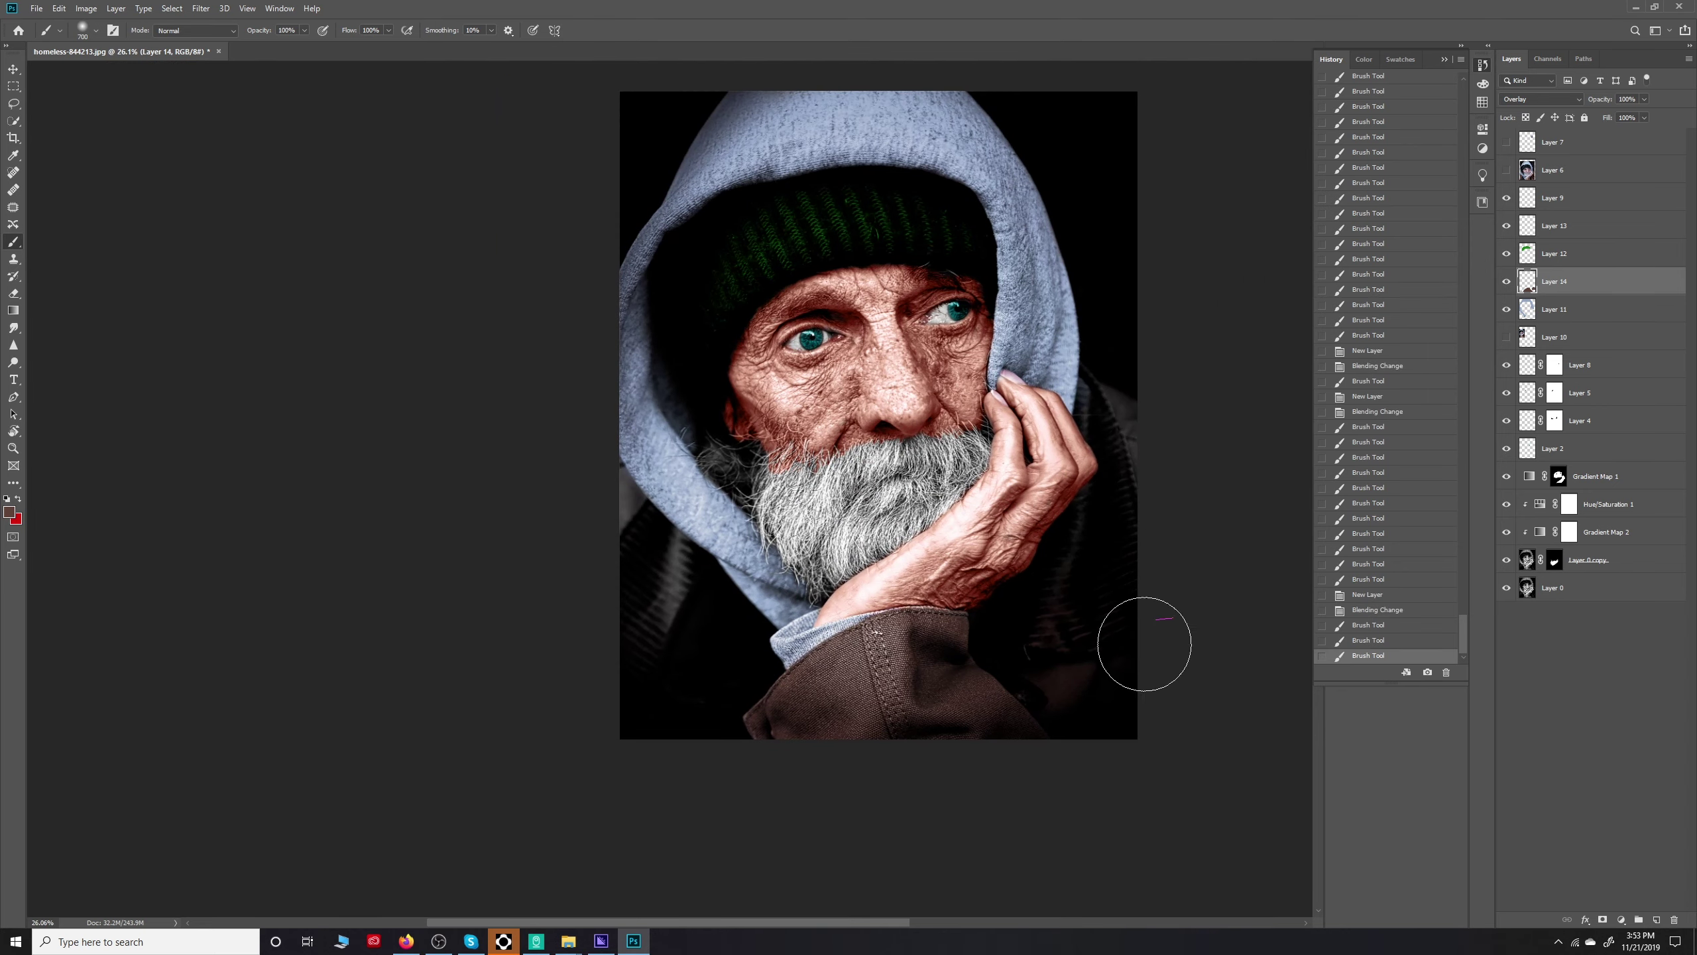
scroll(671, 709, up, 5)
drag(667, 569, 739, 607)
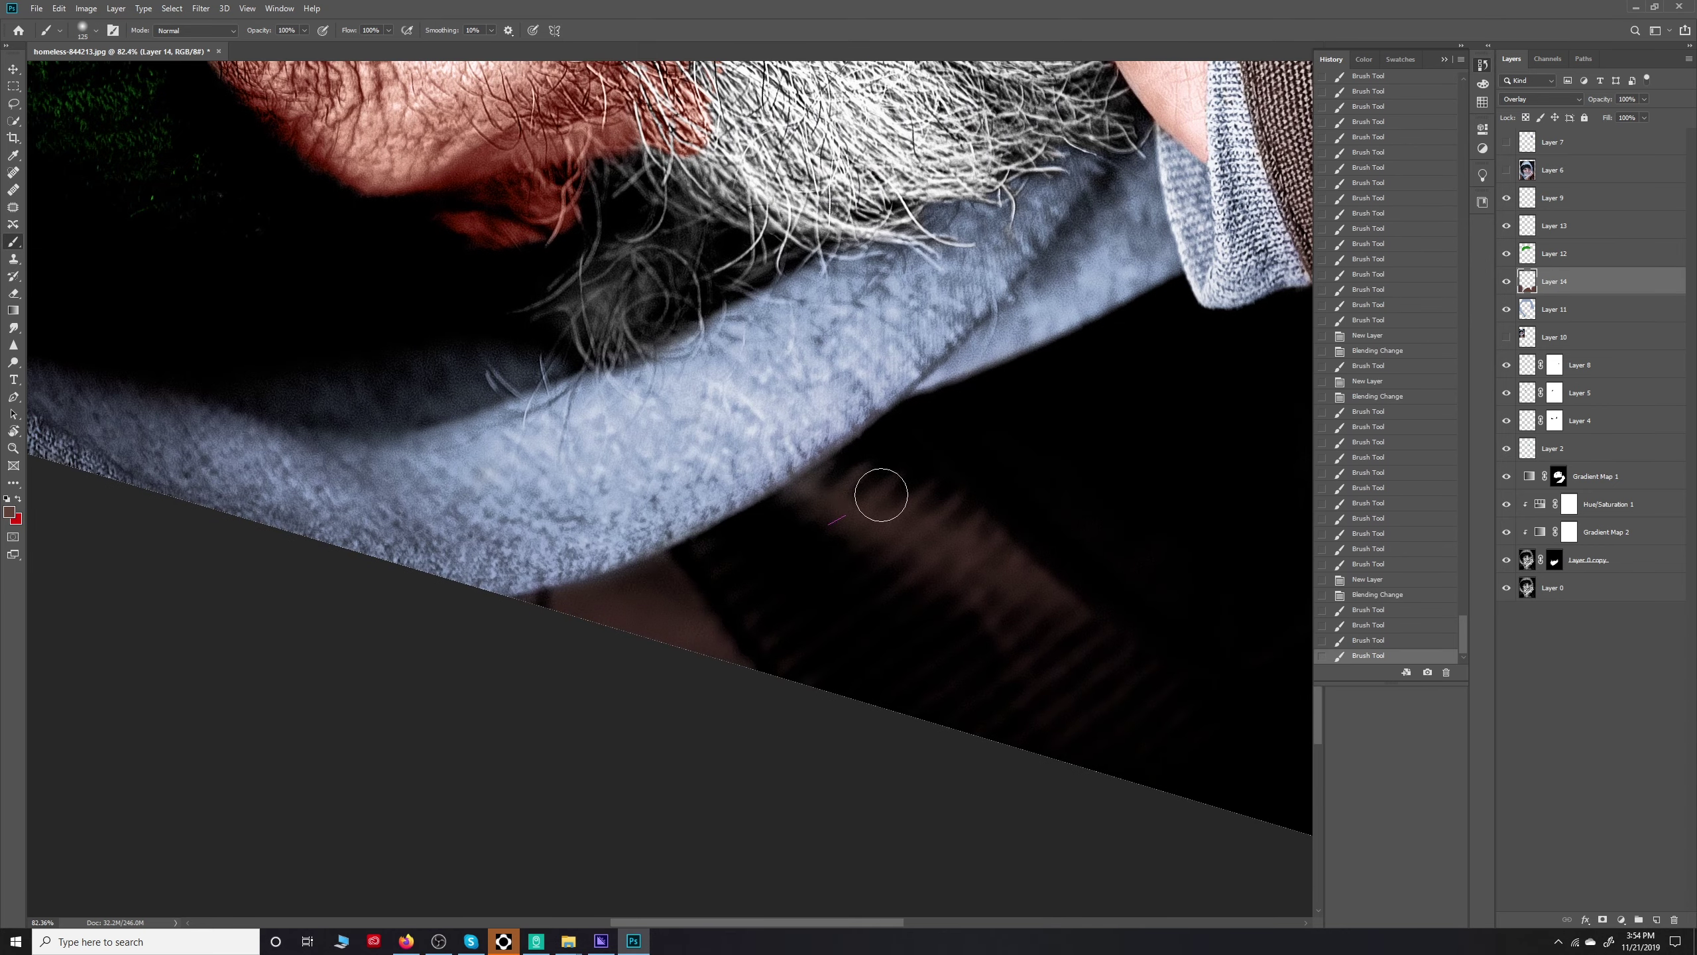
scroll(839, 694, down, 5)
scroll(836, 668, up, 4)
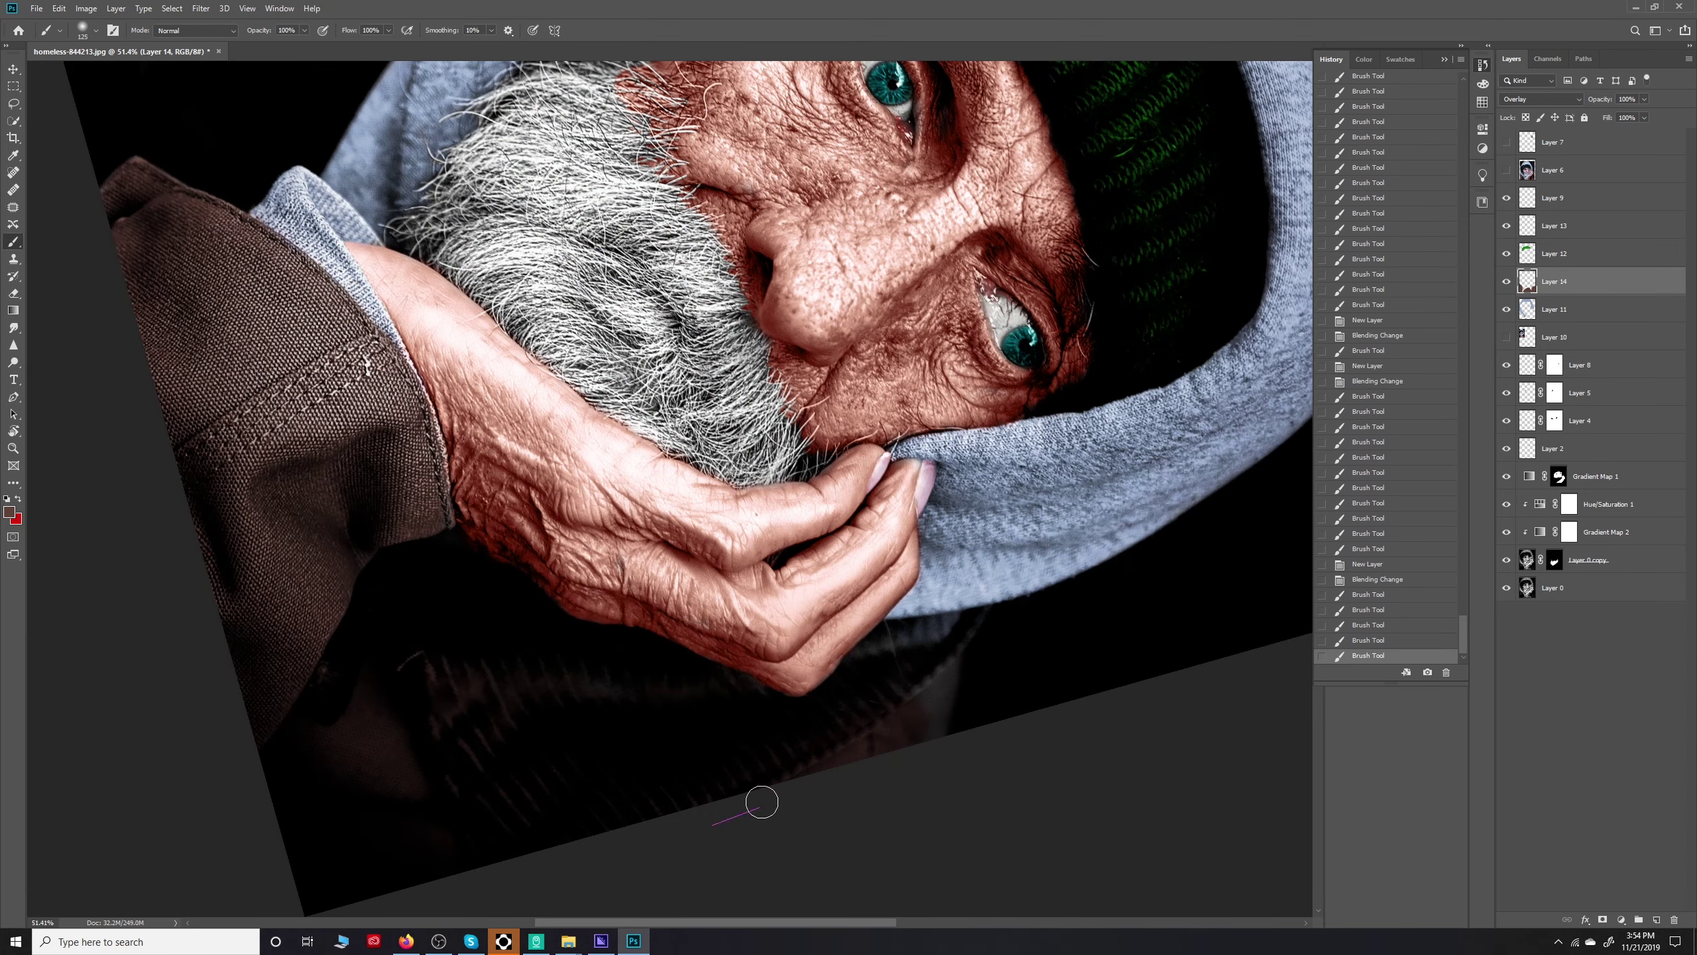
scroll(924, 718, down, 5)
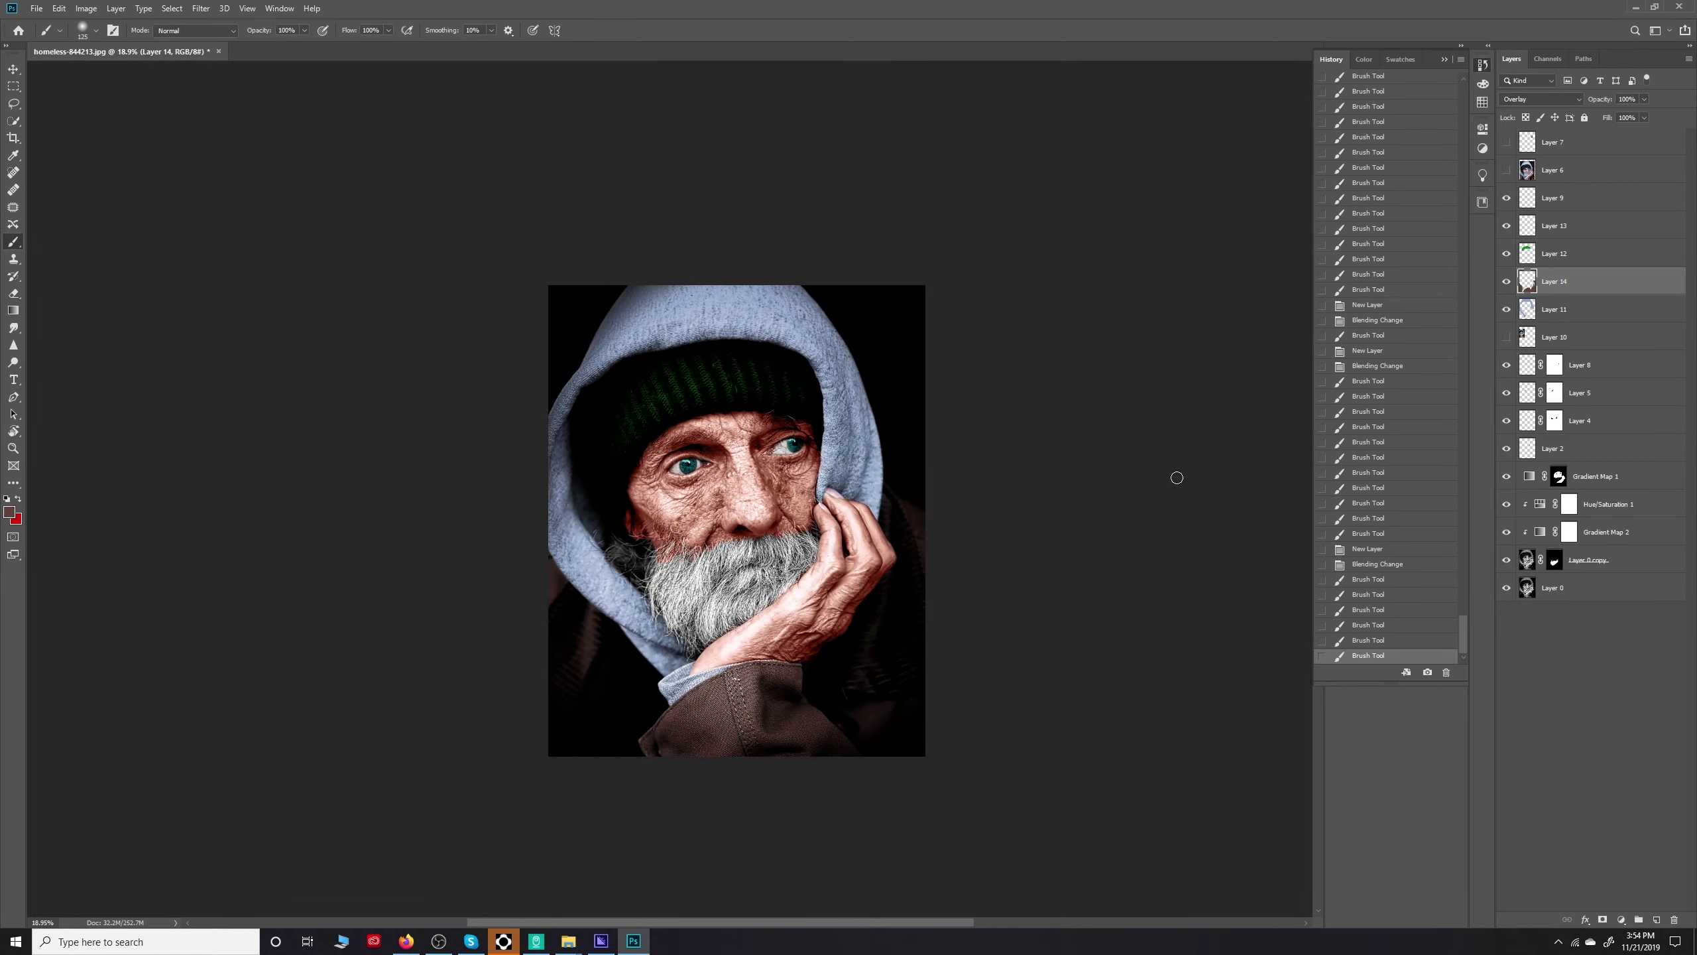
scroll(636, 564, up, 6)
scroll(858, 595, down, 5)
Zoom in on the eye and paint red at 100% opacity into the corner and along the eyelids
drag(925, 523, 755, 487)
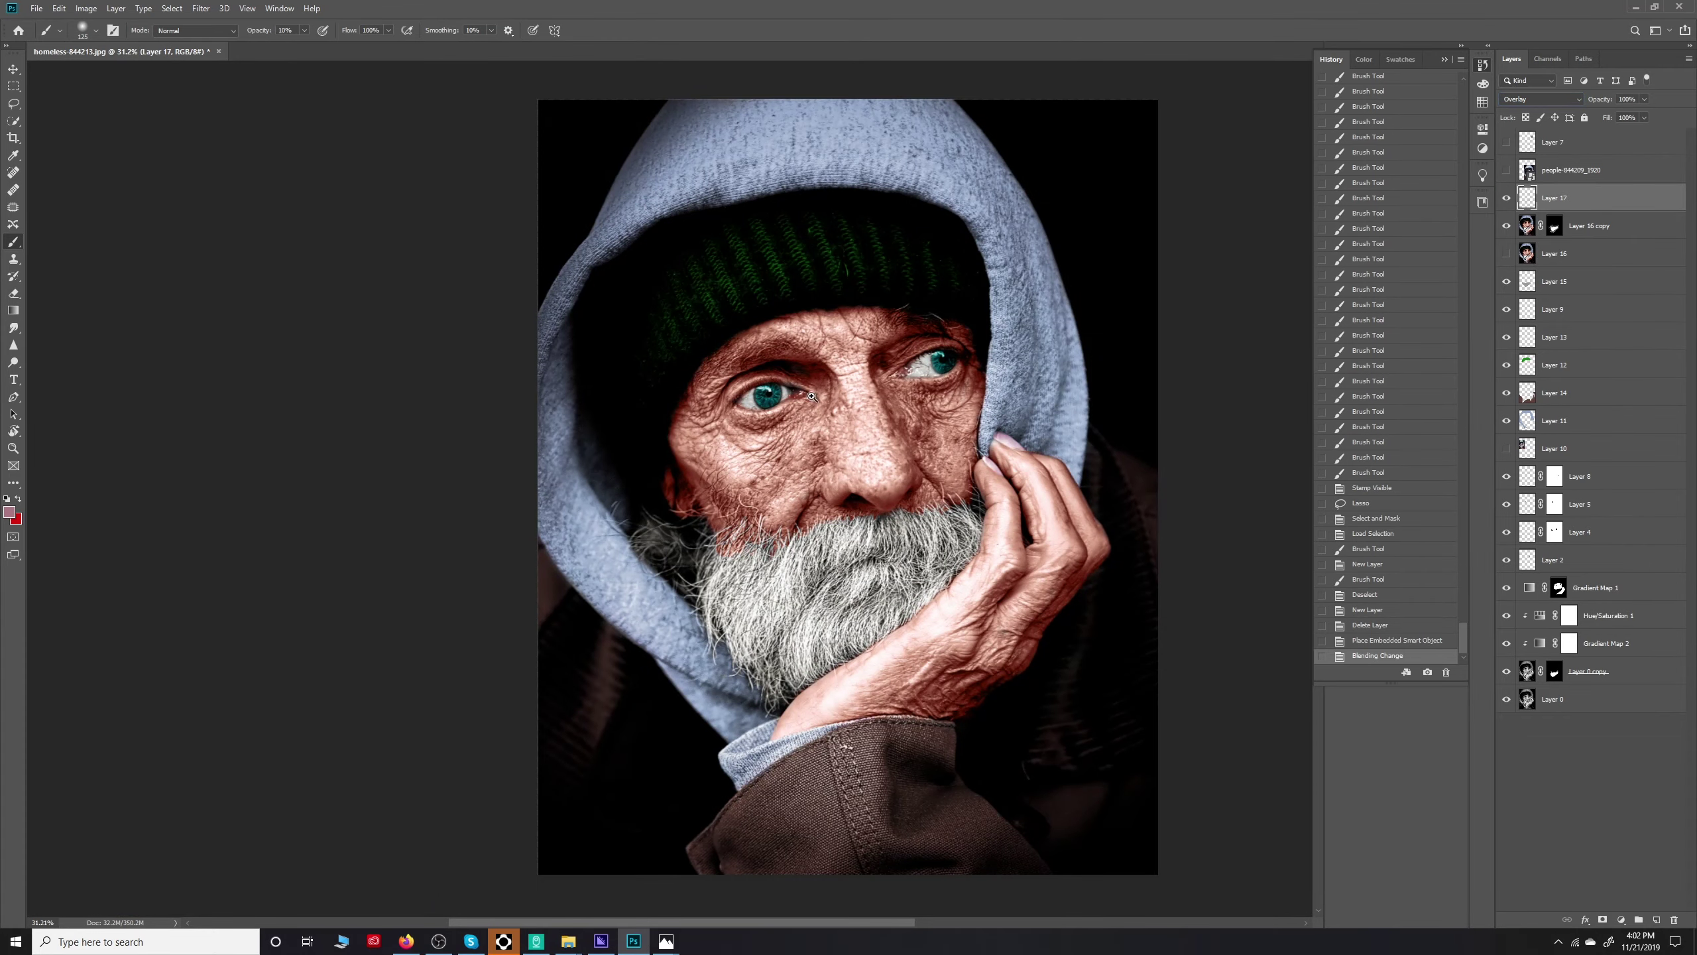
drag(811, 395, 51, 167)
key(0)
drag(950, 421, 948, 400)
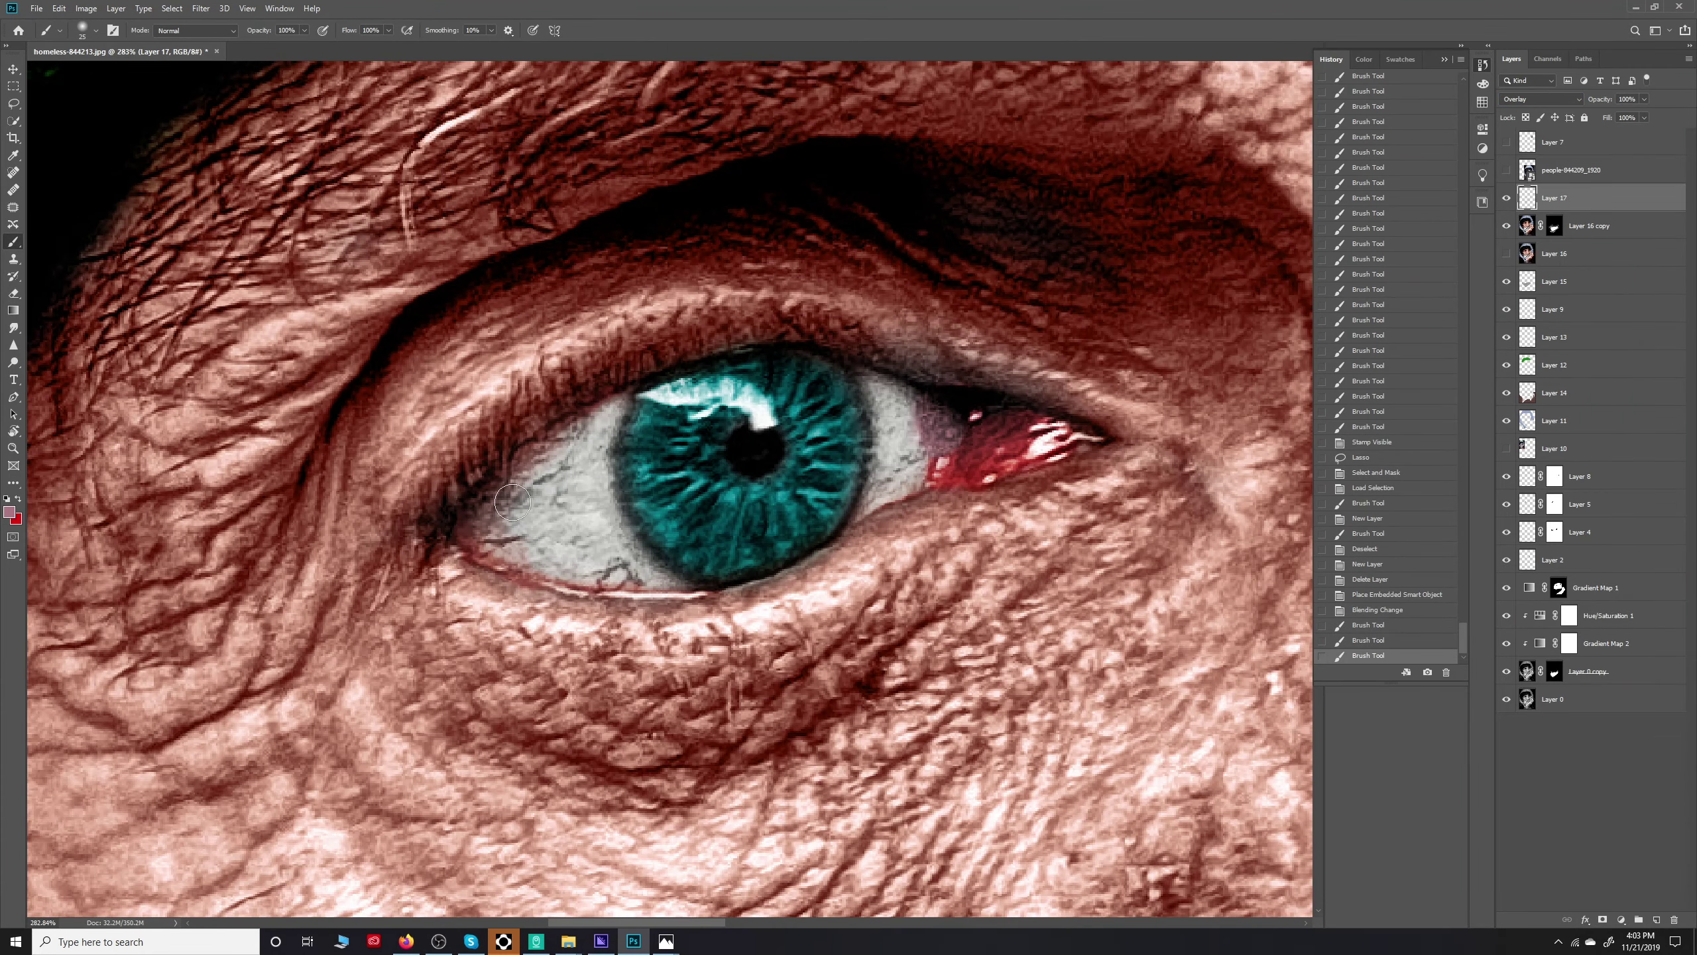
alt+scroll(779, 567, down, 5)
drag(827, 539, 683, 536)
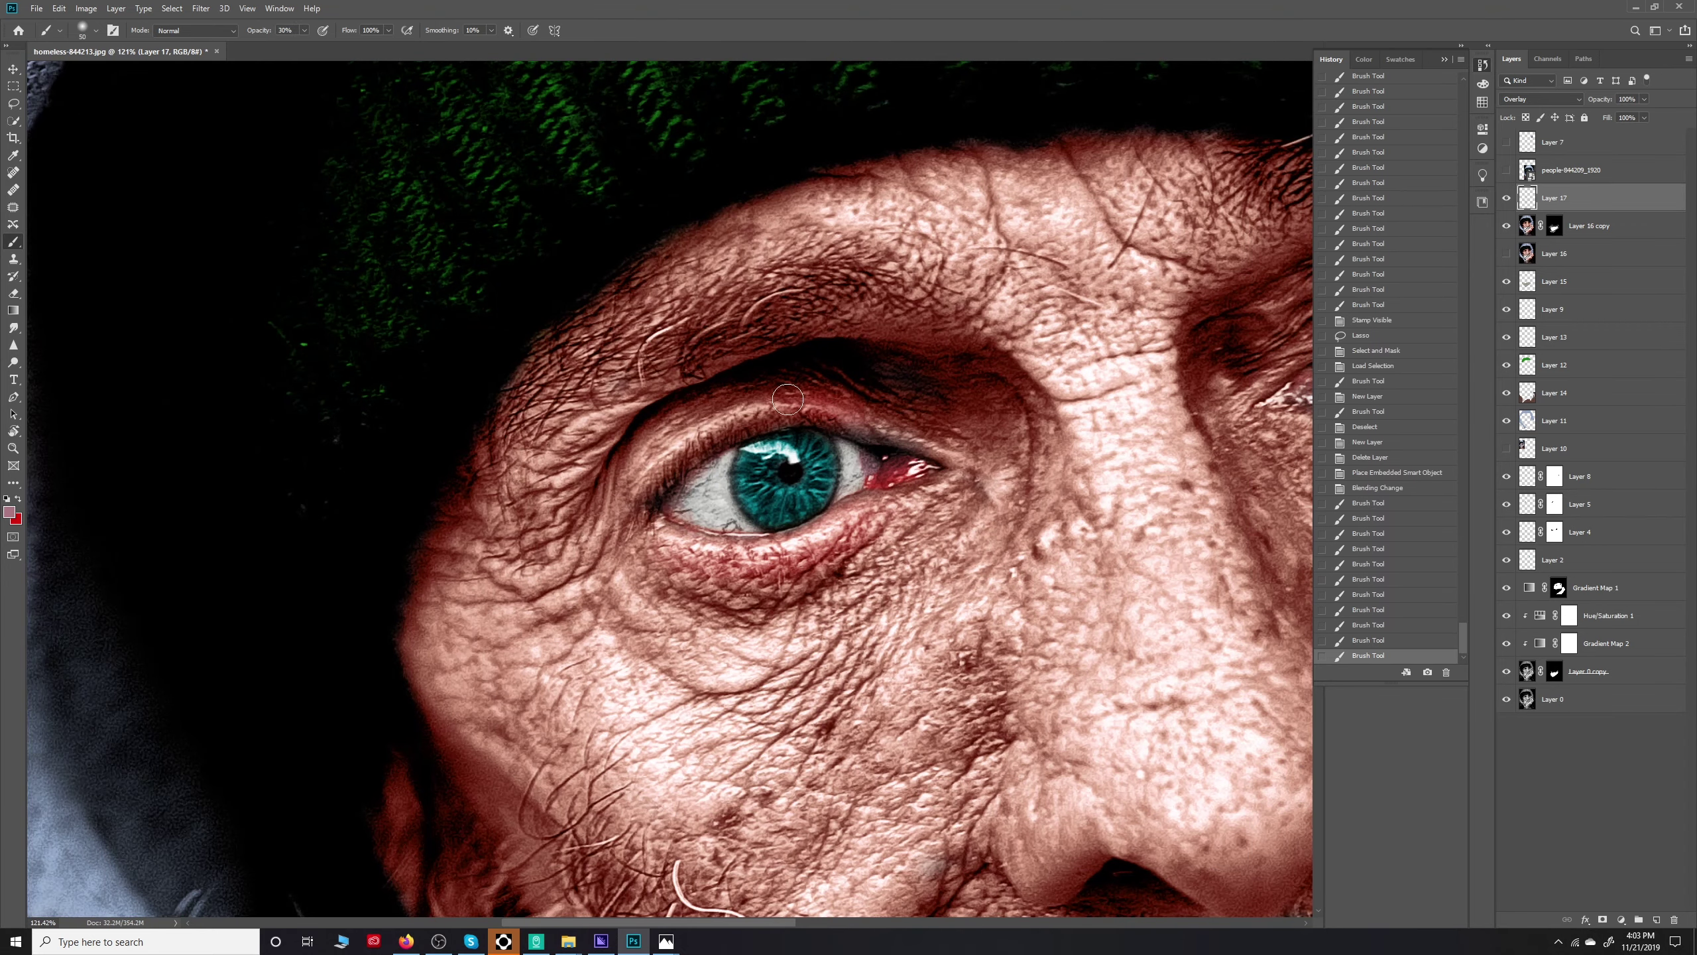
alt+scroll(682, 536, down, 5)
alt+scroll(811, 438, up, 6)
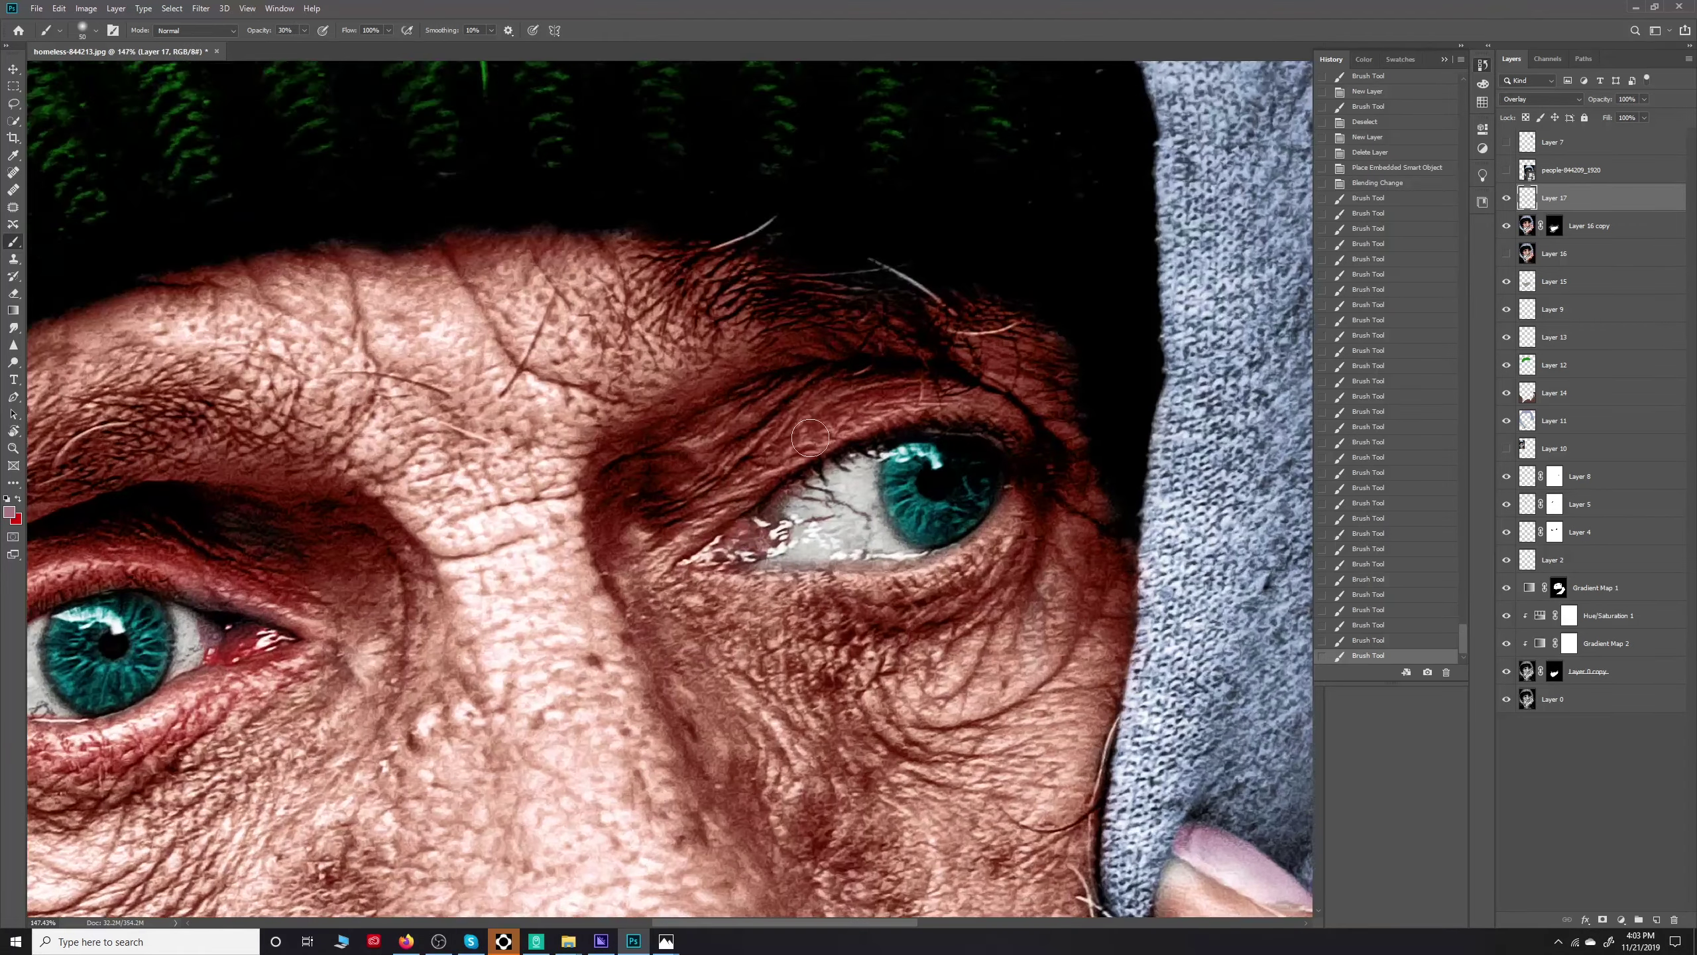
alt+scroll(787, 591, down, 5)
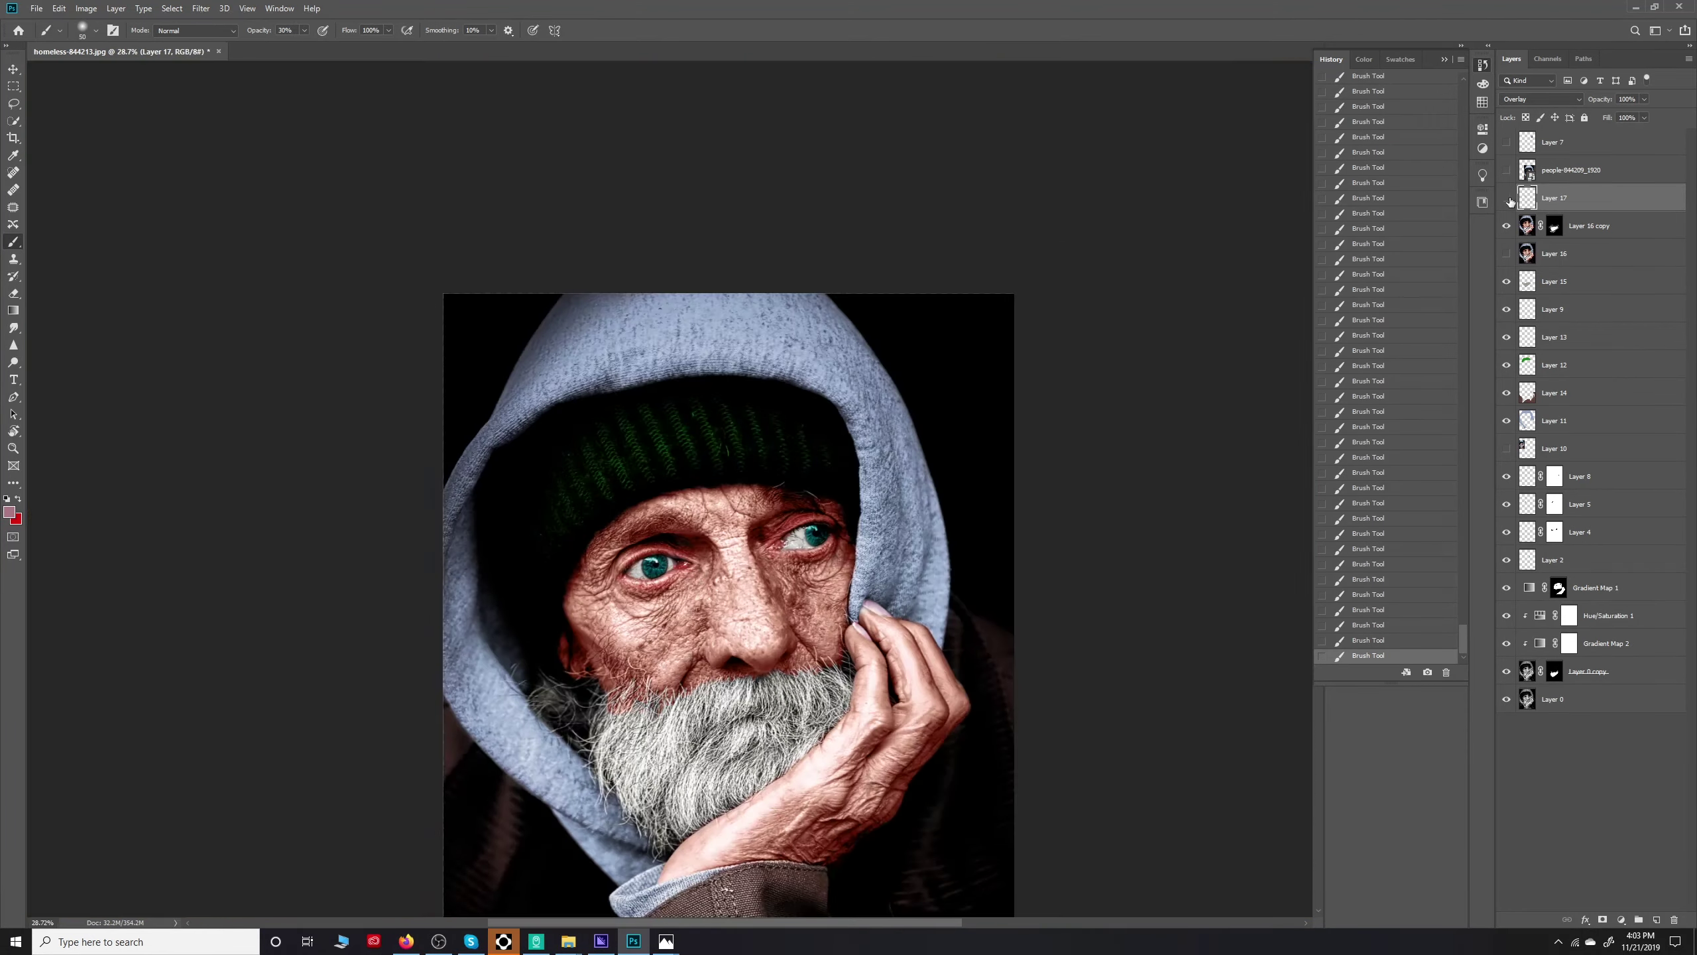
alt+scroll(645, 562, up, 7)
alt+scroll(867, 579, up, 7)
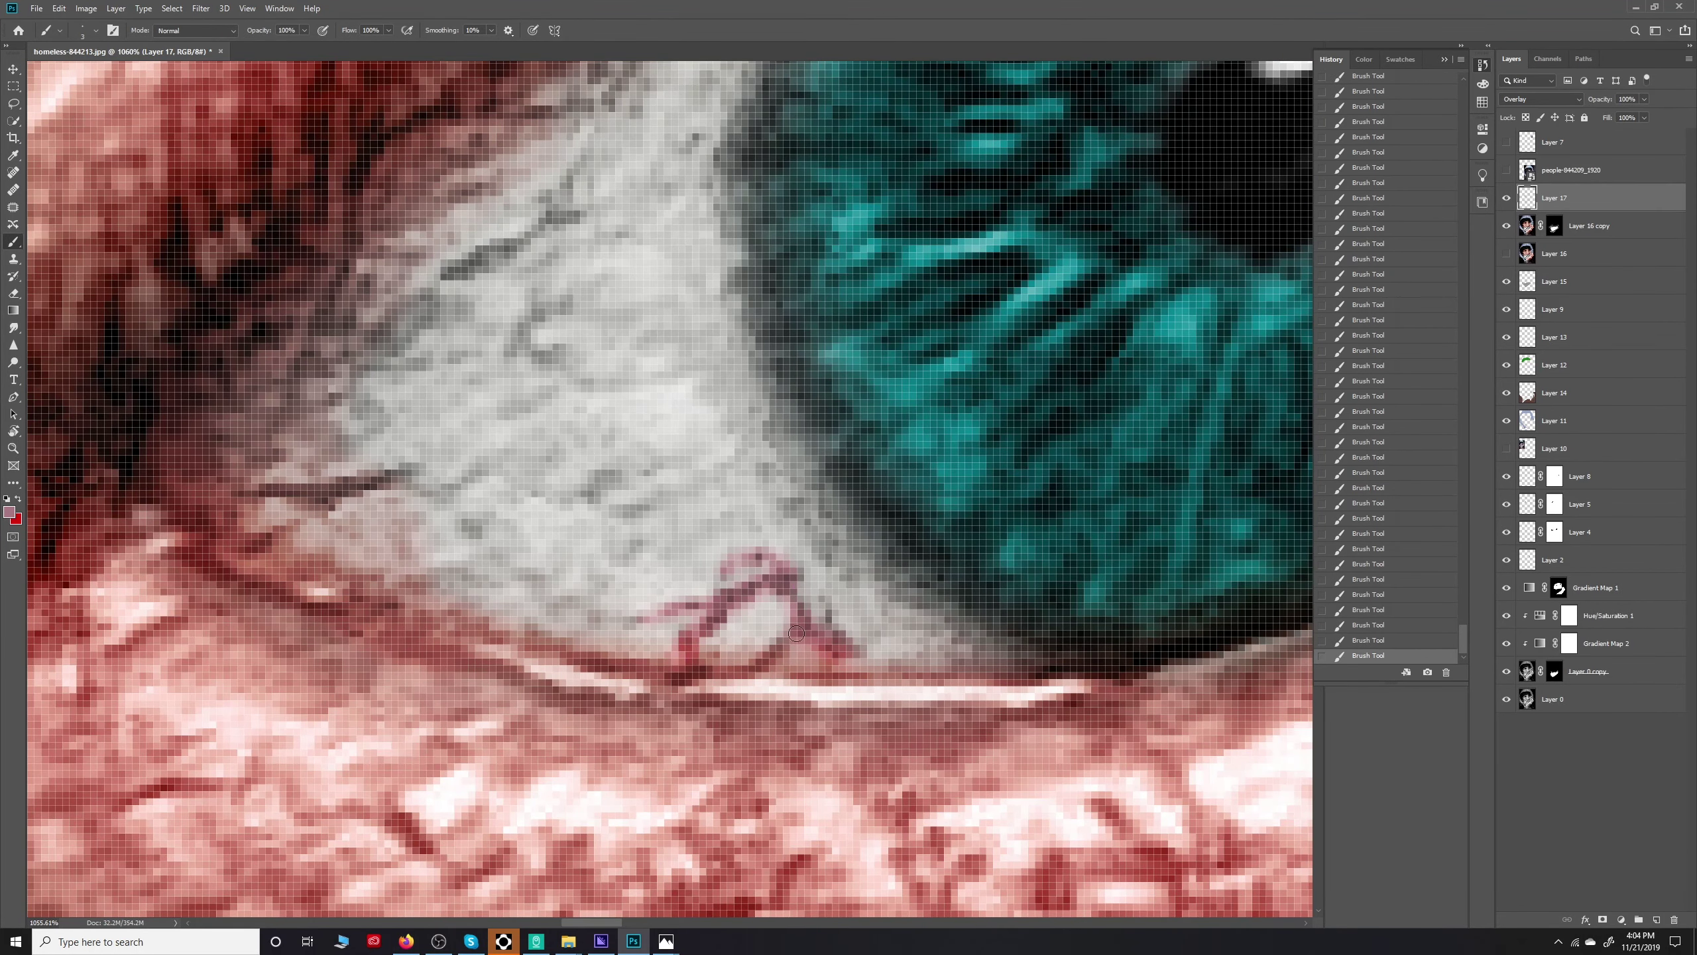
Scroll around the eye whites to inspect the red veins, then fit the whole portrait in view
scroll(796, 633, left, 5)
scroll(736, 593, up, 2)
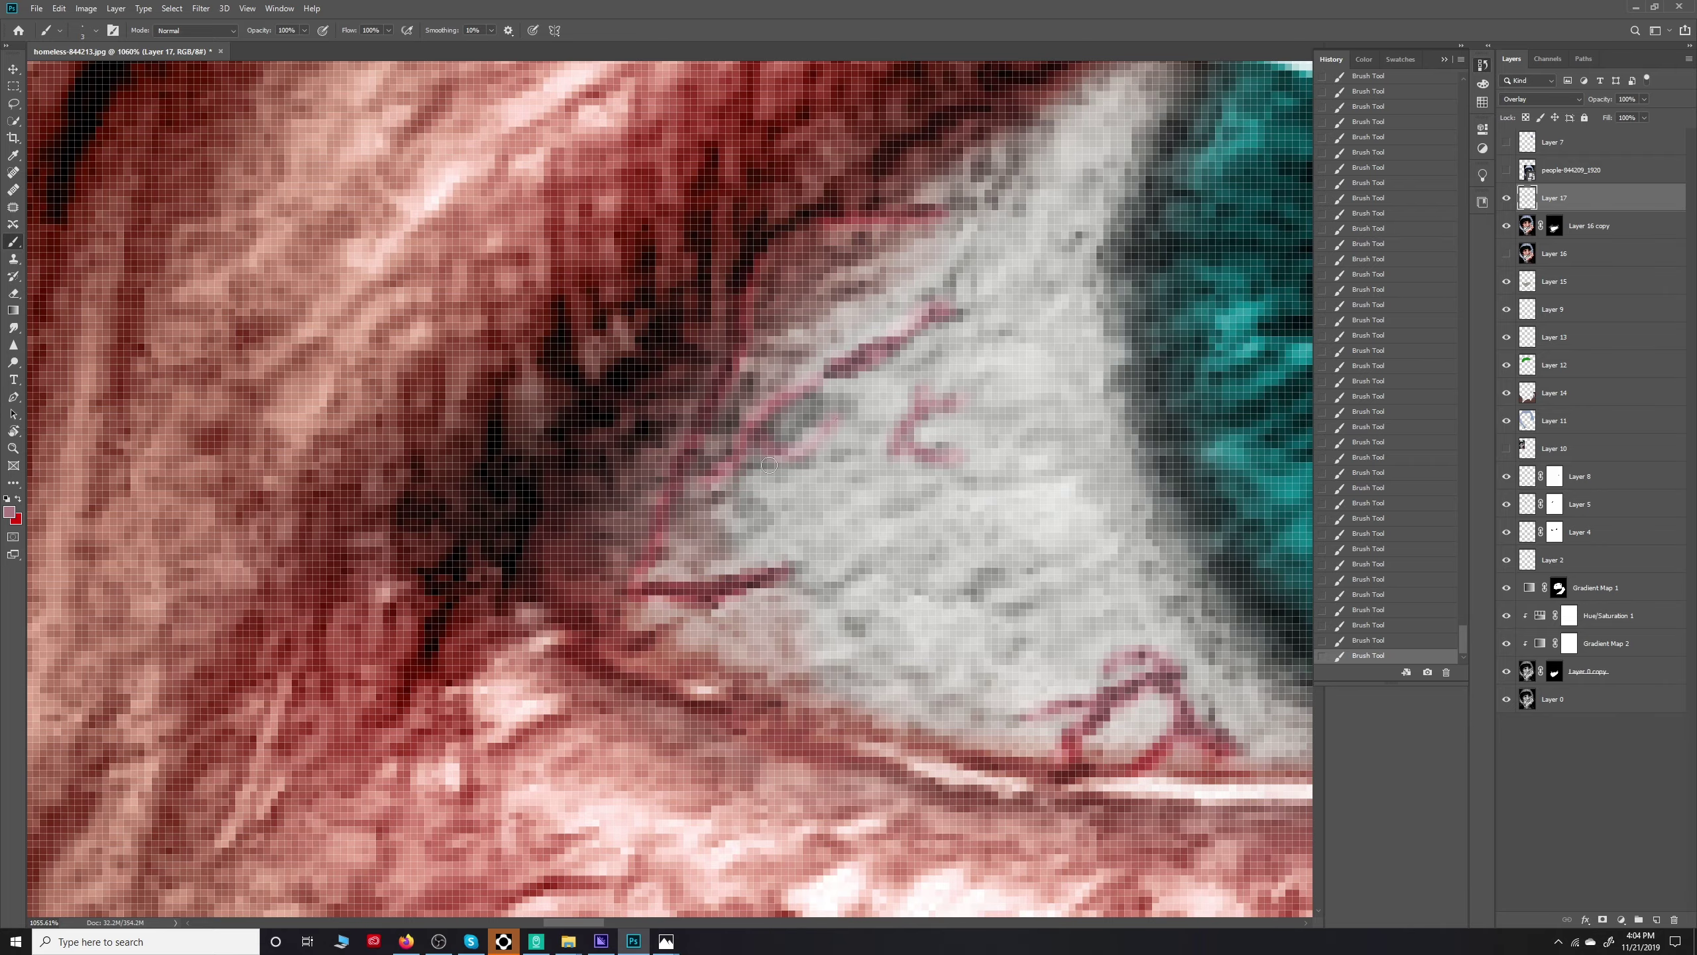
alt+scroll(1072, 569, down, 10)
alt+scroll(890, 496, up, 10)
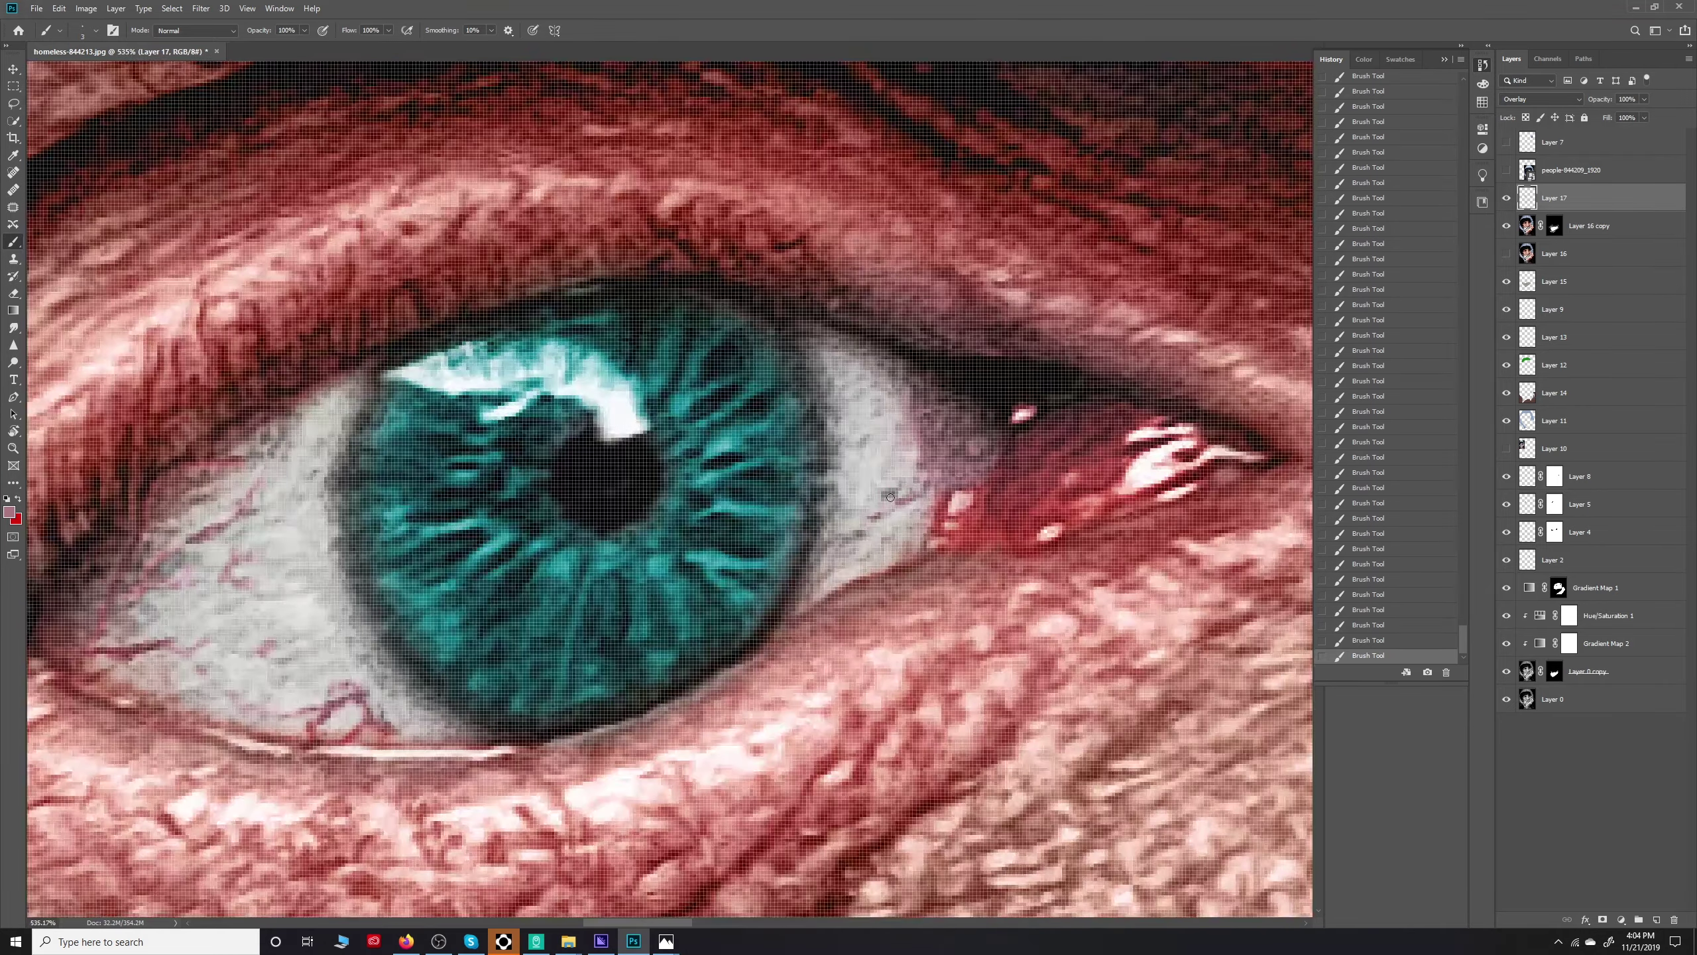
alt+scroll(861, 533, down, 5)
alt+scroll(1136, 500, up, 7)
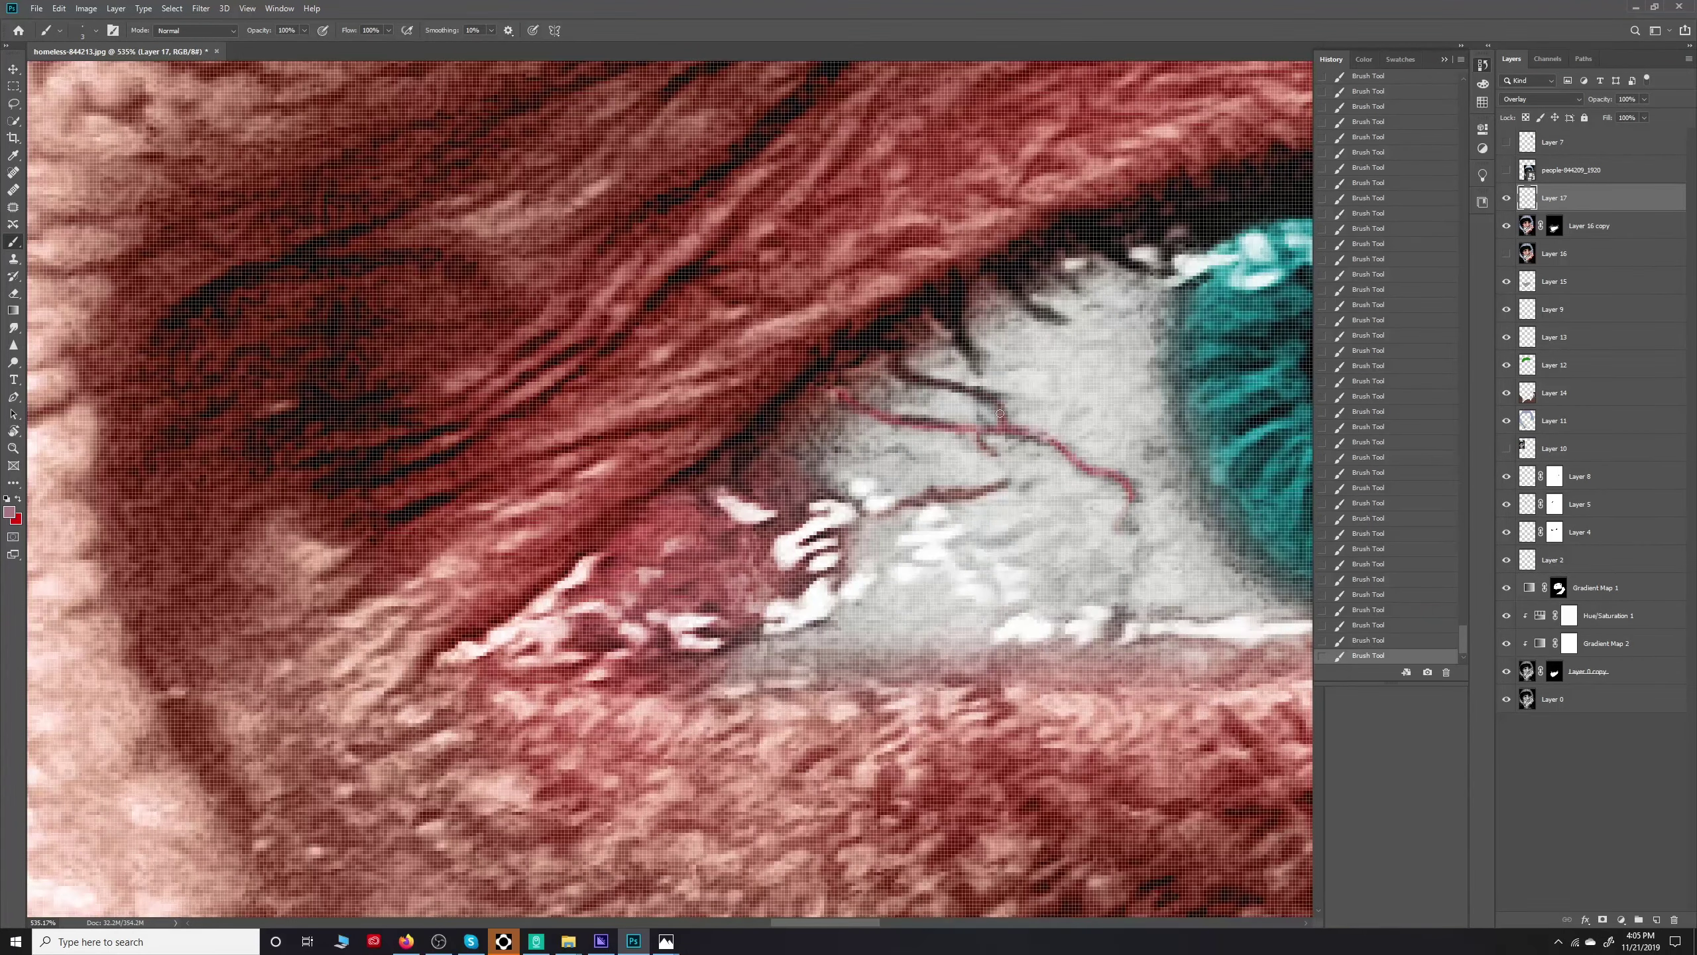
scroll(1118, 610, right, 4)
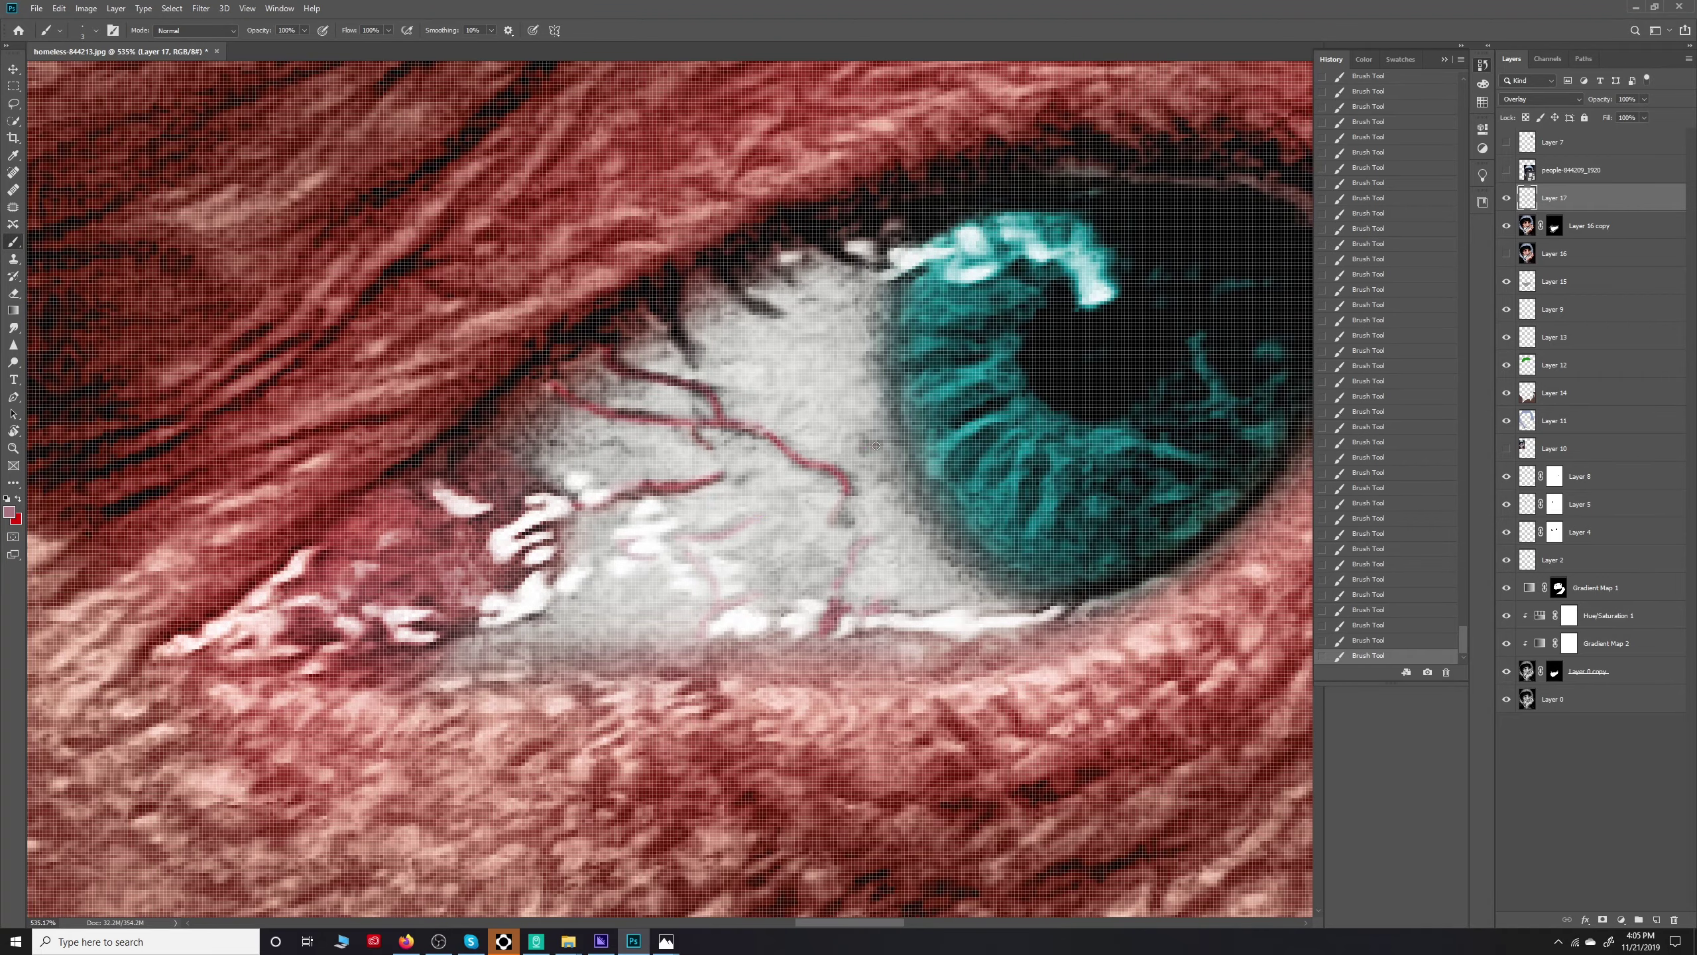
key(ctrl+0)
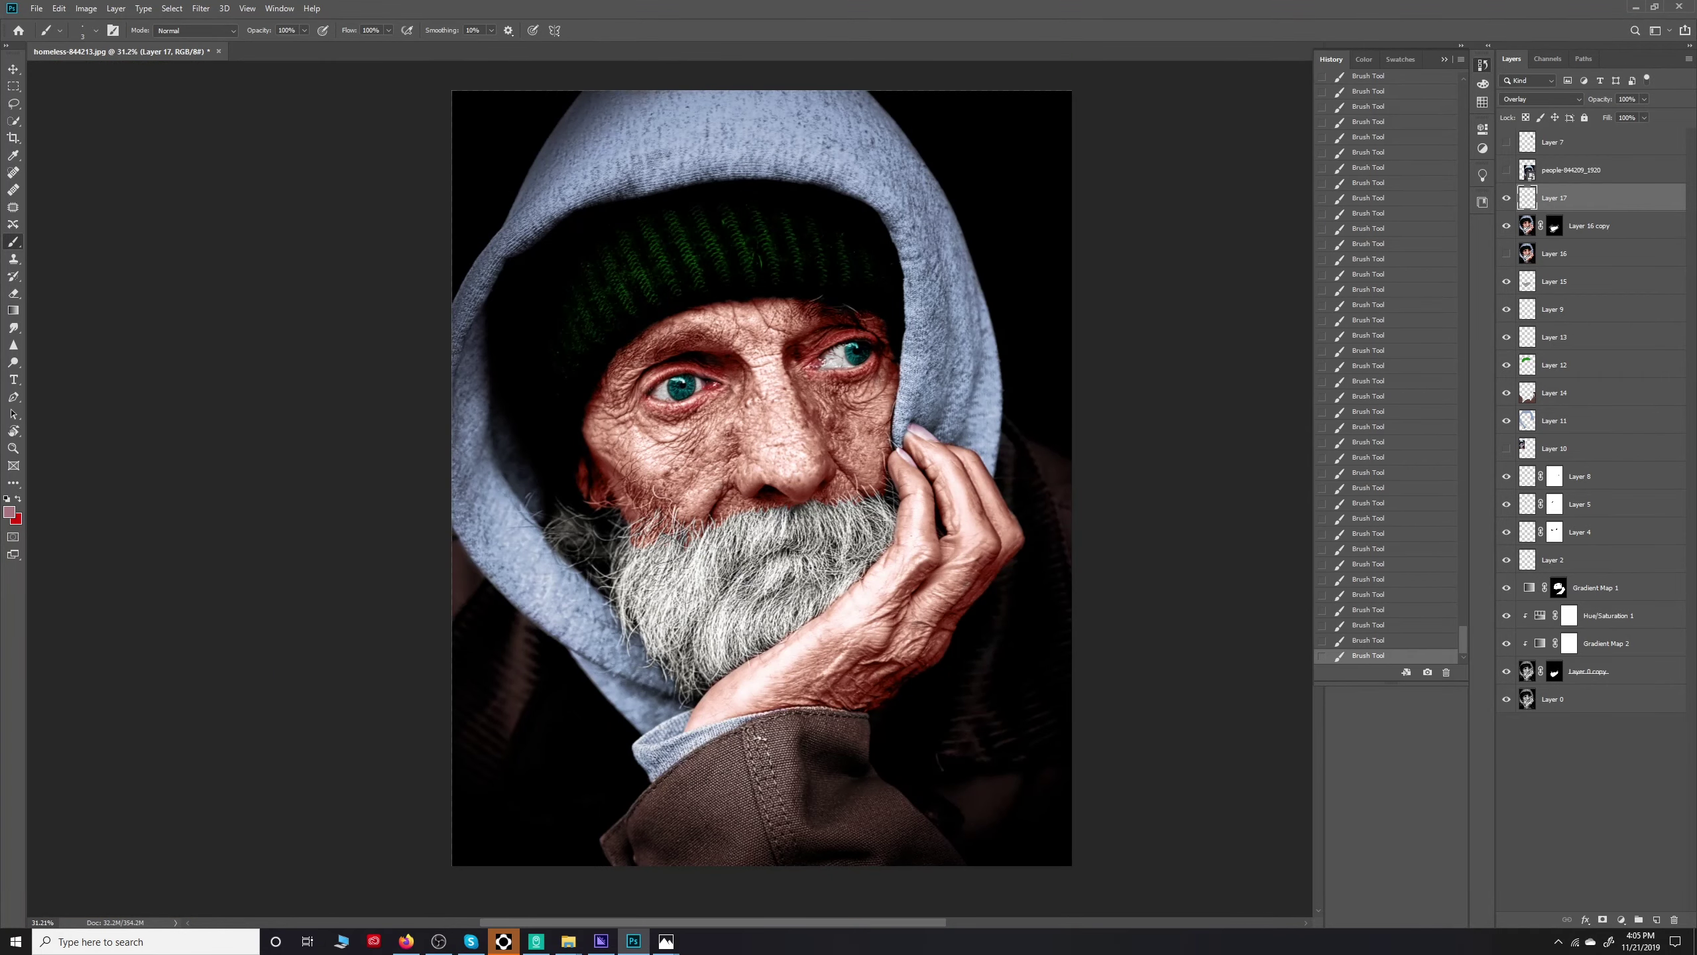